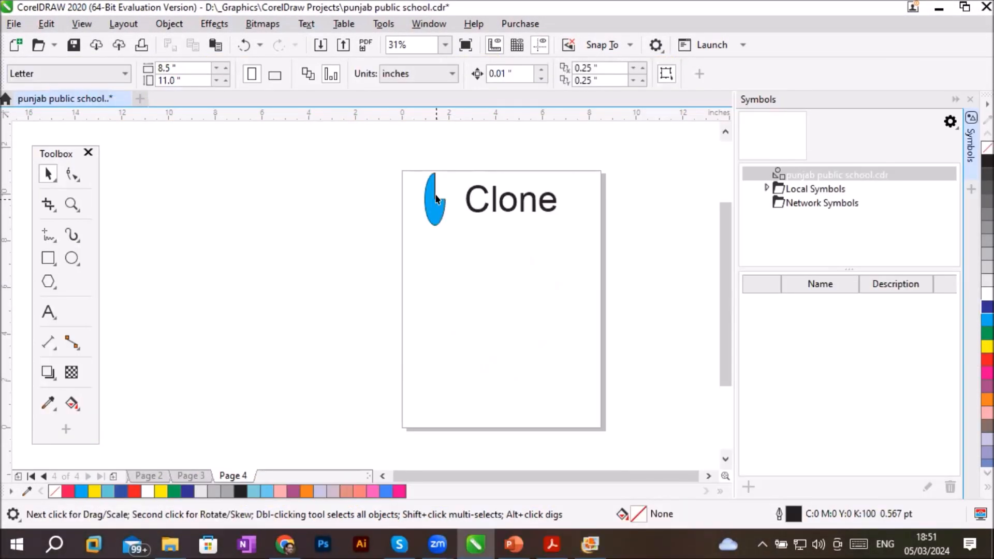
- Clone the blue pie-shaped ellipse beside the Clone heading and place the clone below the original
left_click(427, 203)
right_click(427, 203)
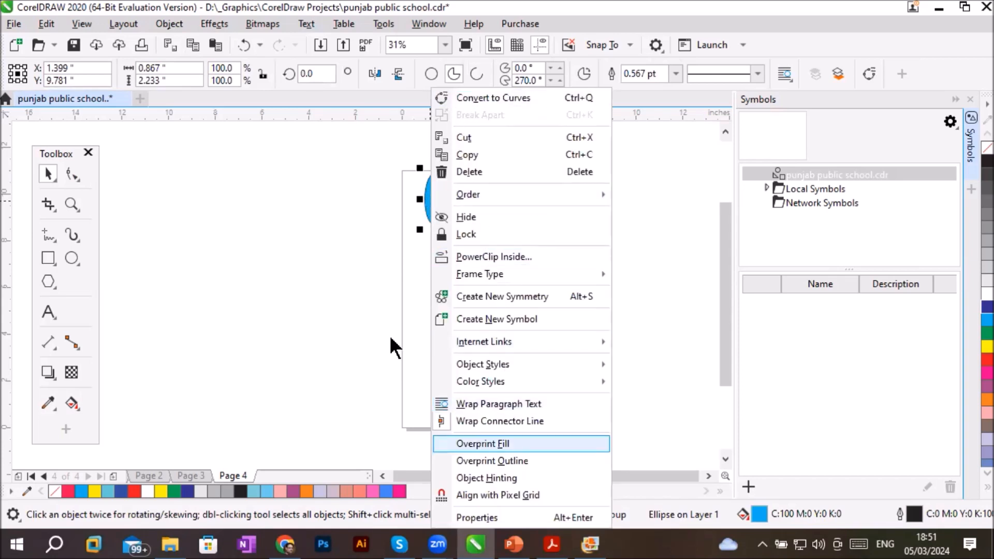
left_click(49, 25)
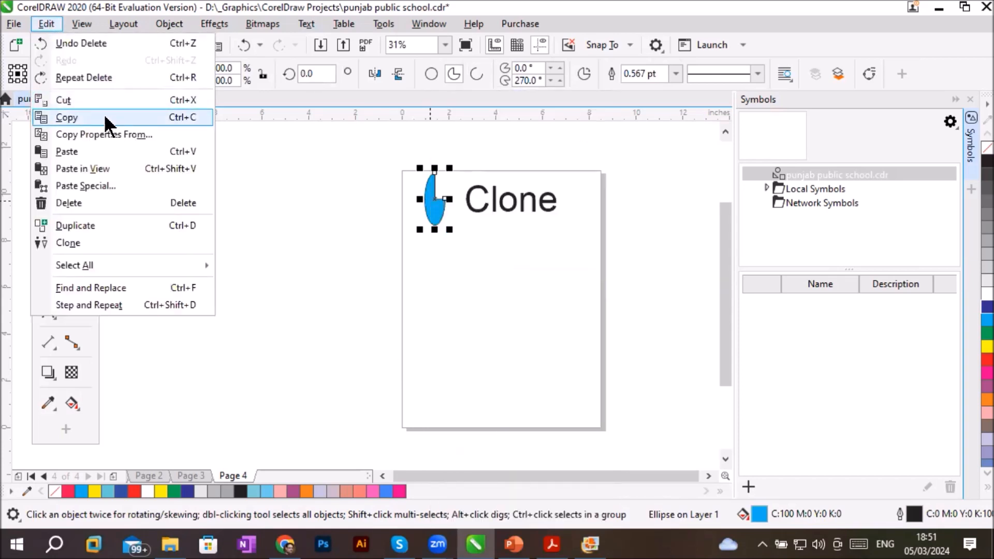
left_click(91, 243)
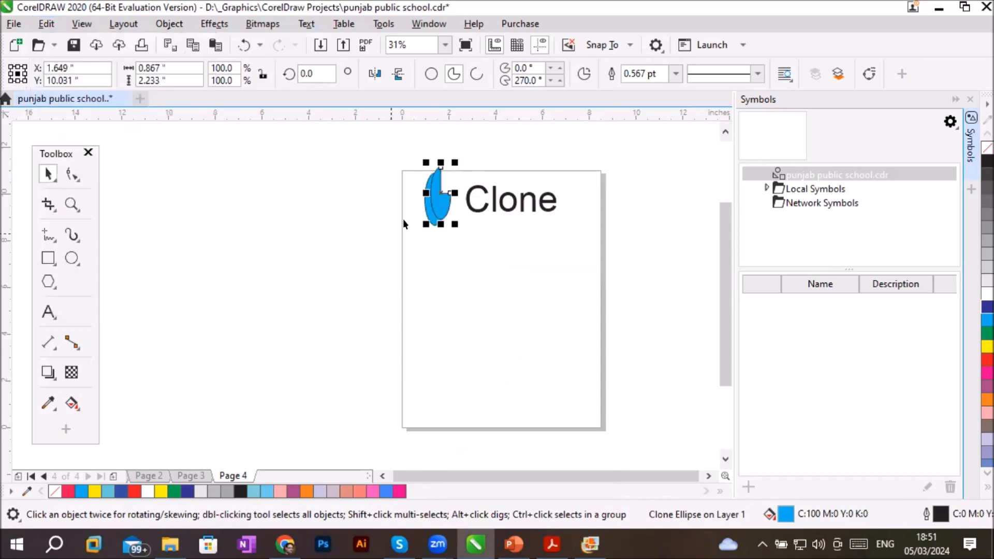
mouse_move(435, 204)
left_mouse_down()
mouse_move(453, 263)
mouse_move(500, 290)
mouse_move(430, 282)
mouse_move(466, 281)
mouse_move(471, 292)
left_mouse_up()
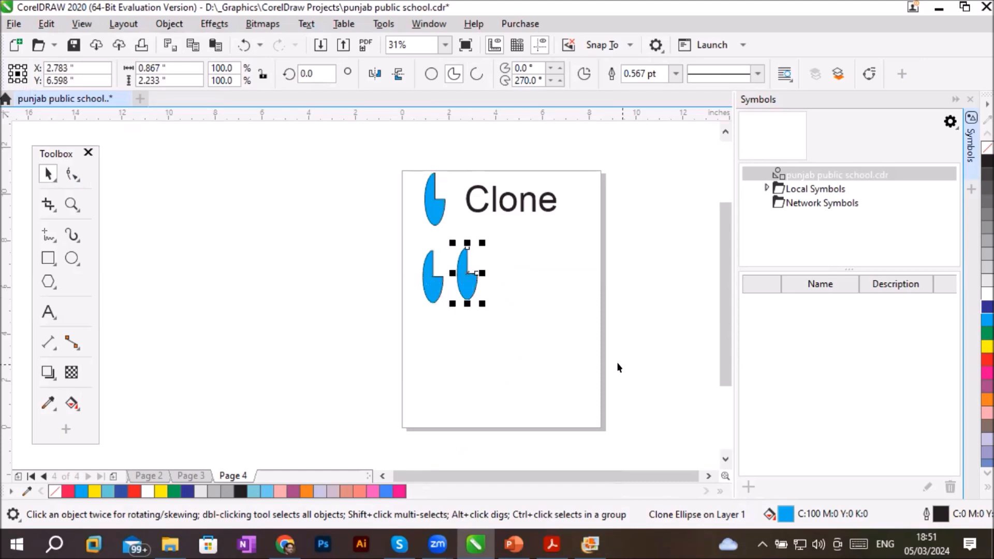
- Repeat the copy to complete a row of five clones, and copy that row below it
key("ctrl+r")
key("ctrl+r")
key("ctrl+r")
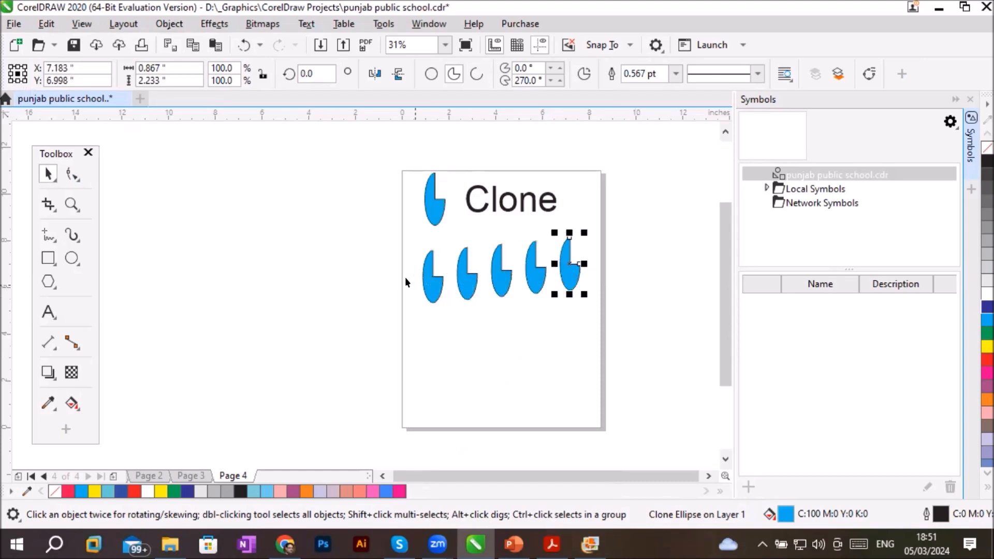
left_click_drag(363, 231, 609, 341)
left_click_drag(573, 283, 573, 364)
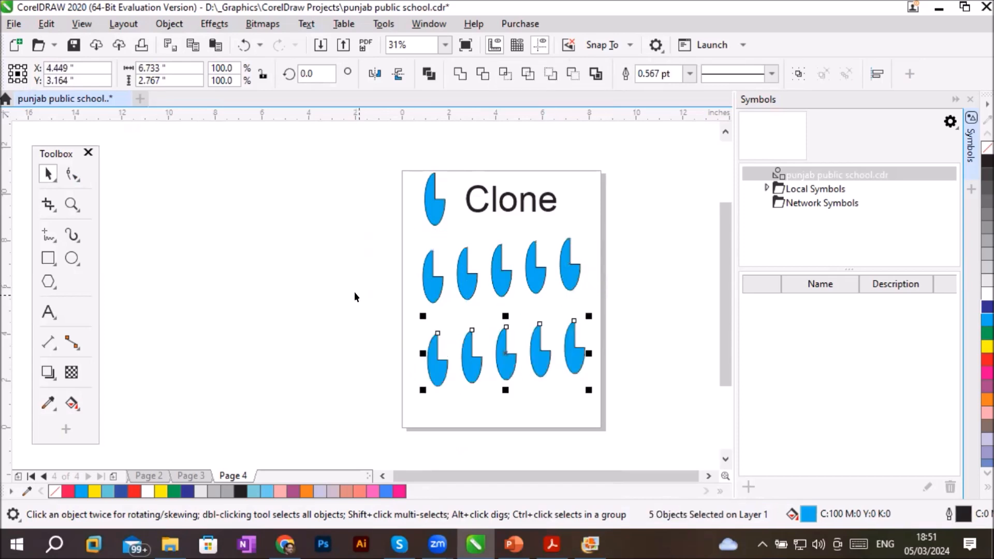
- Scale the original pie shape to 50%, then enlarge it to about 1.3 by 2.17 inches
left_click(437, 210)
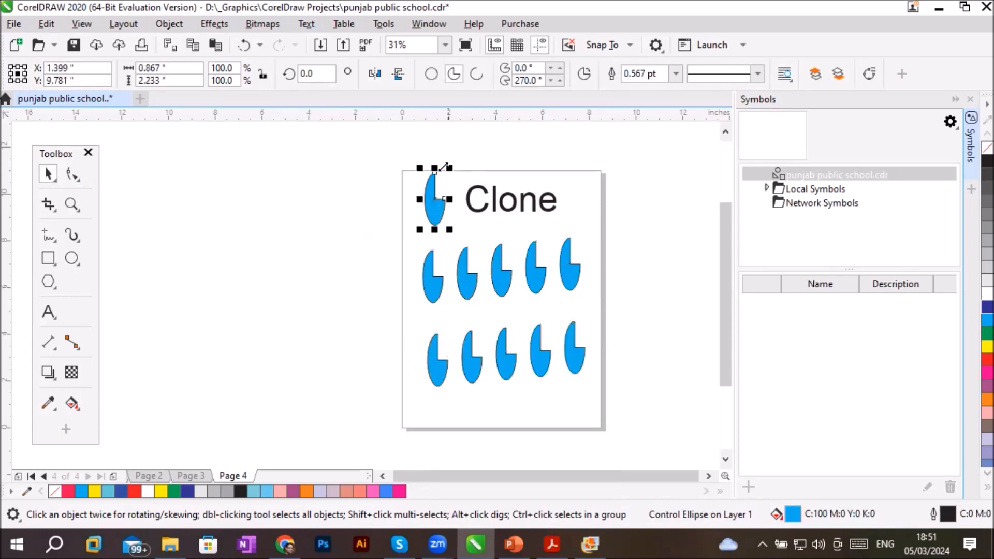
left_click_drag(443, 162, 441, 193)
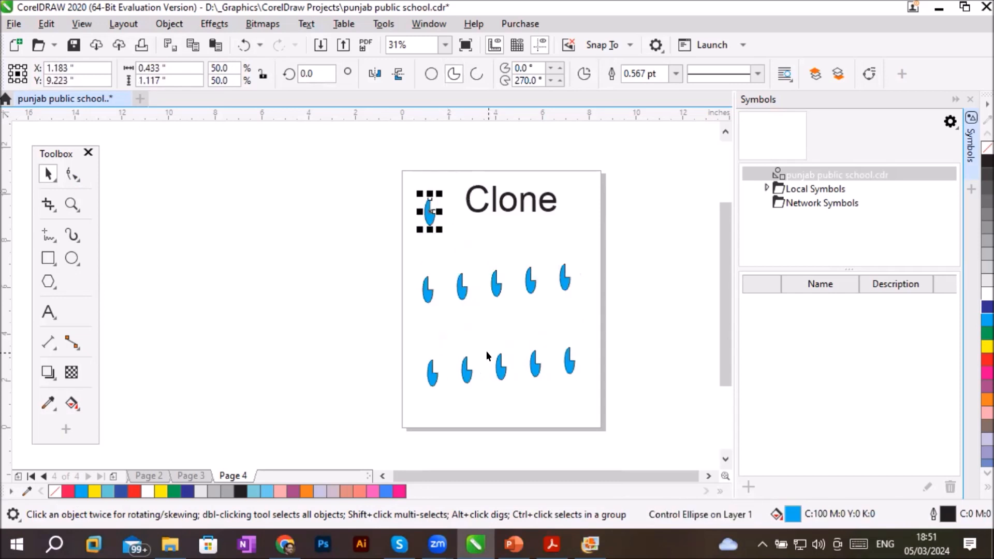
mouse_move(439, 211)
left_mouse_down()
mouse_move(460, 212)
mouse_move(439, 169)
left_mouse_up()
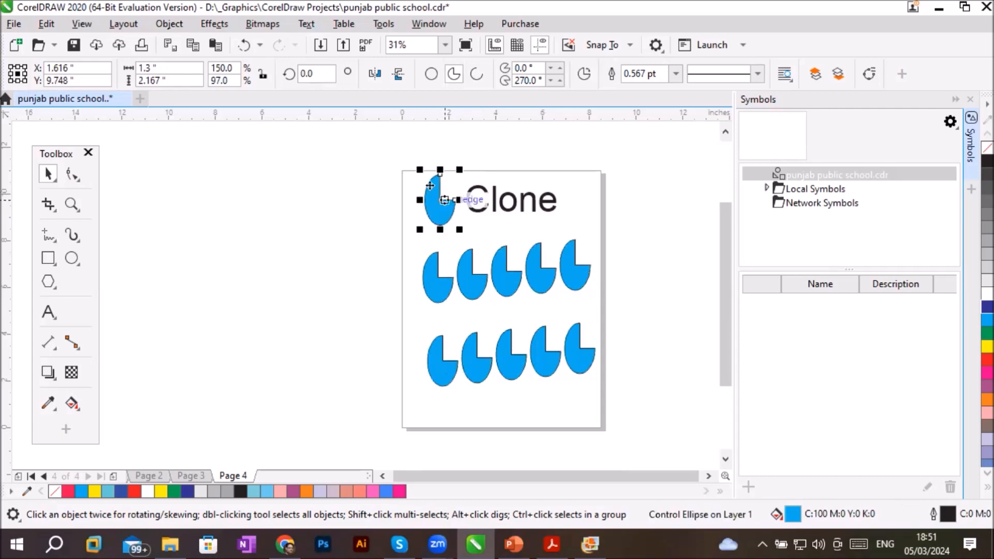
- Rotate the original pie shape clockwise by about 39 degrees and skew it vertically into a slanted form
left_click(453, 192)
left_click_drag(461, 169, 454, 227)
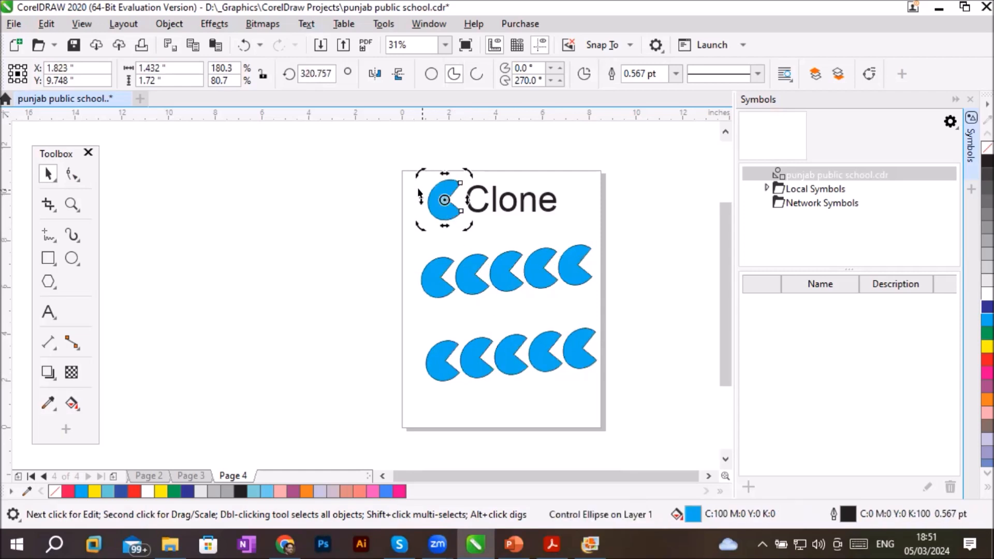
left_click_drag(415, 193, 420, 221)
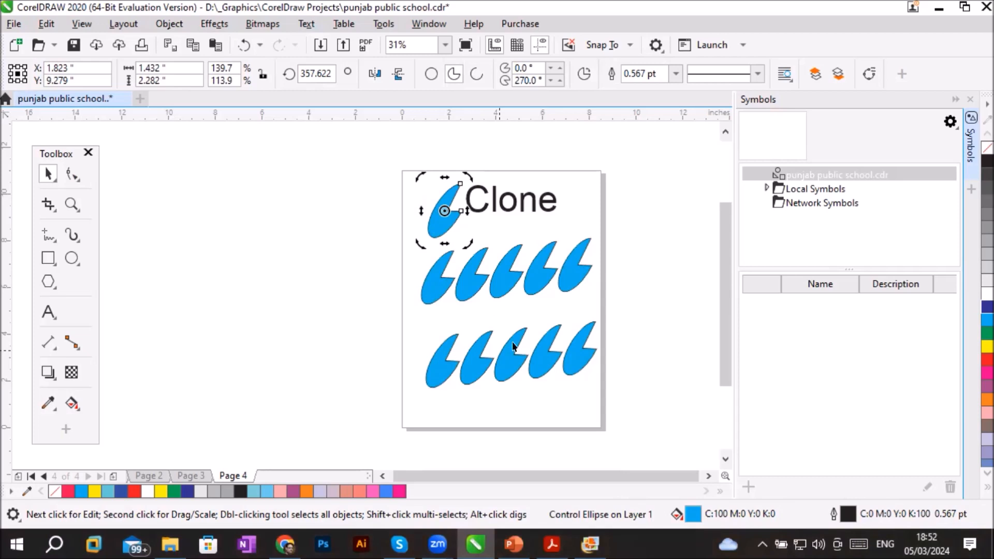
- Fill the original shape red and switch it between arc, full ellipse and pie, ending on arc
left_click(987, 359)
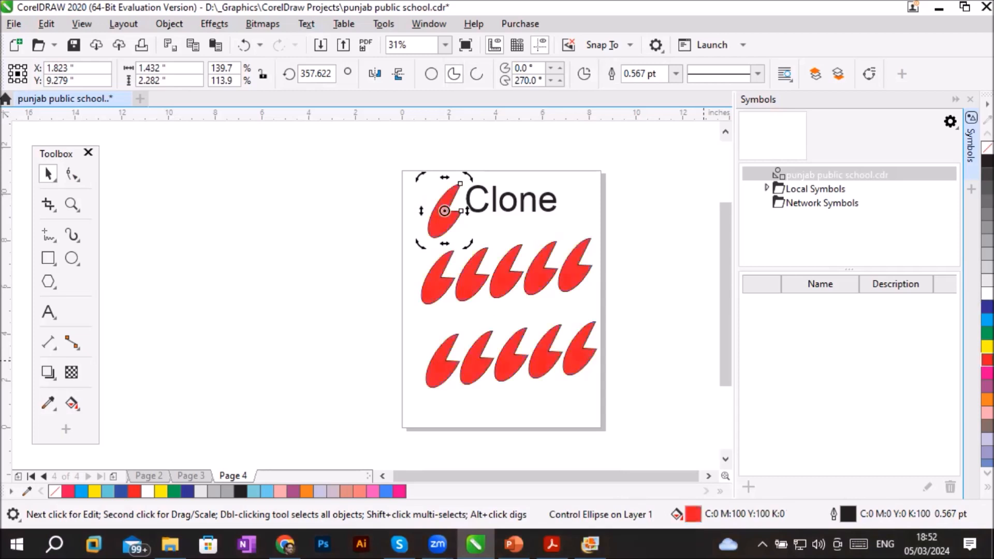
left_click(475, 76)
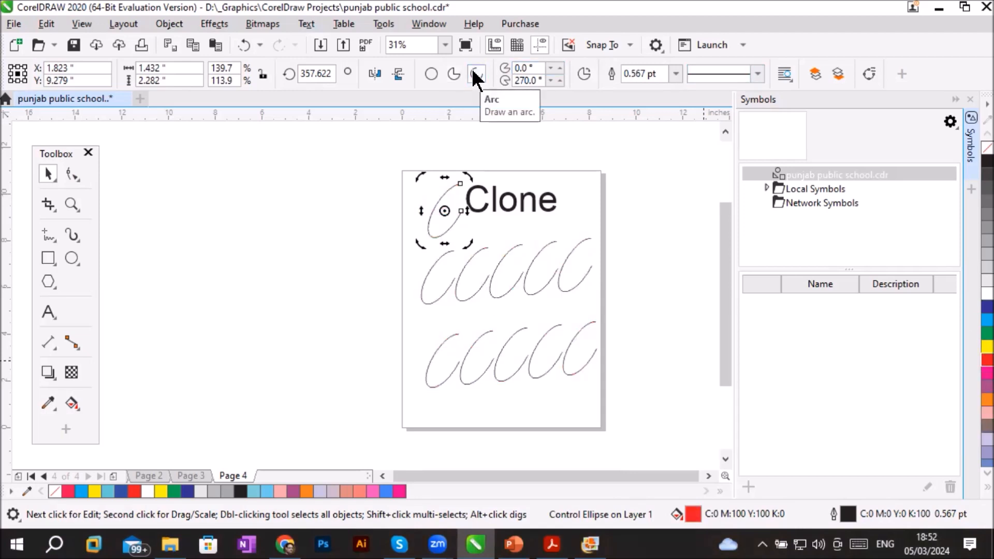
left_click(429, 75)
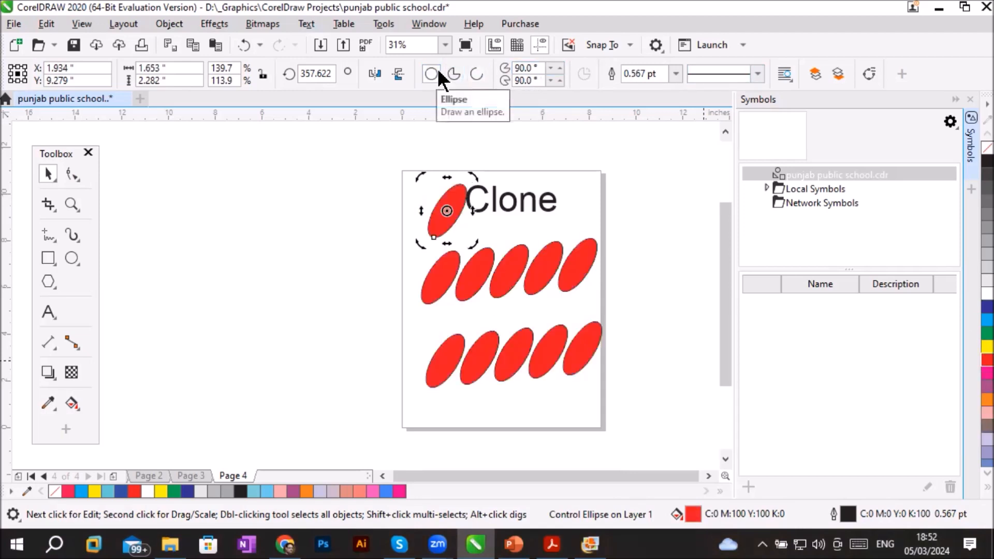
left_click(454, 74)
left_click(475, 75)
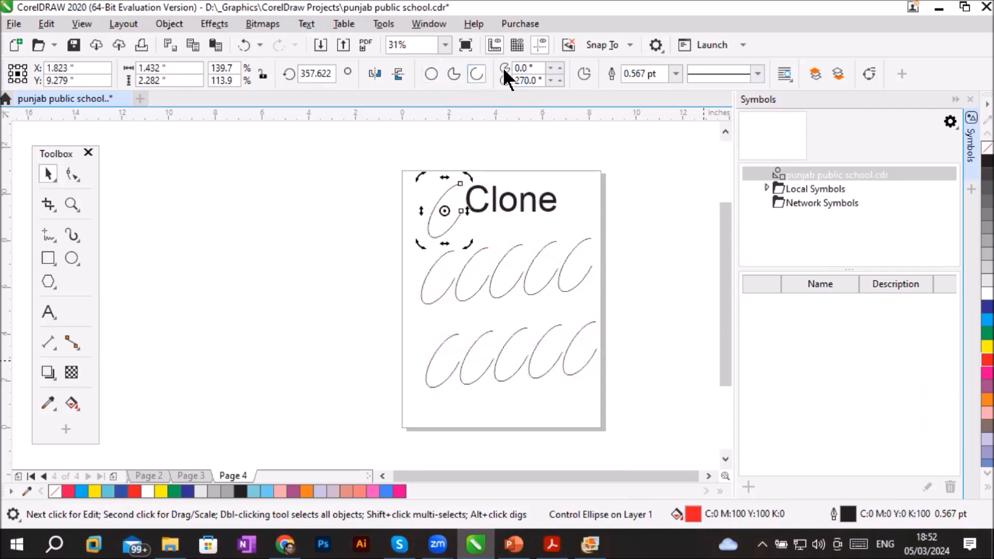
- Set the original arc's outline to 8 pt with a dotted line style
left_click(675, 73)
left_click(638, 195)
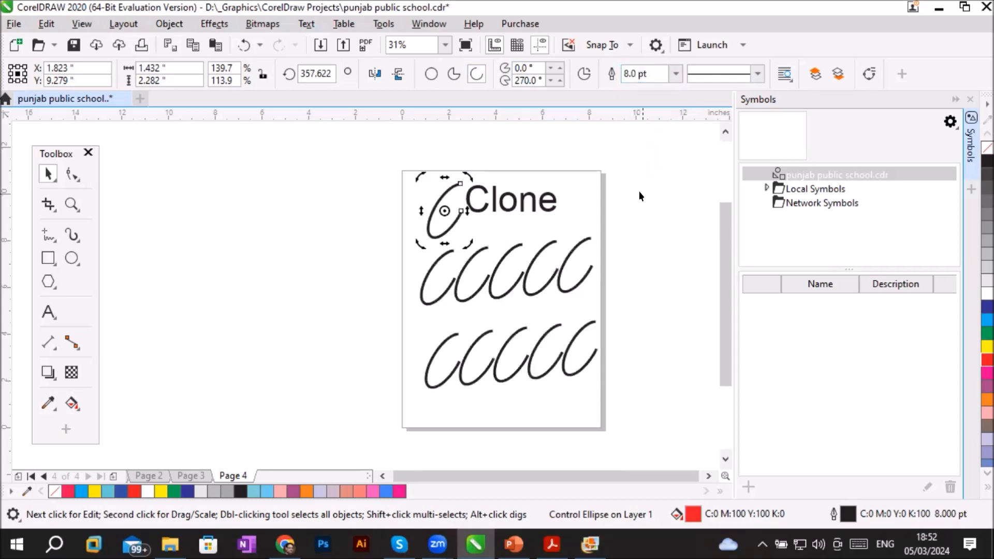
left_click(757, 74)
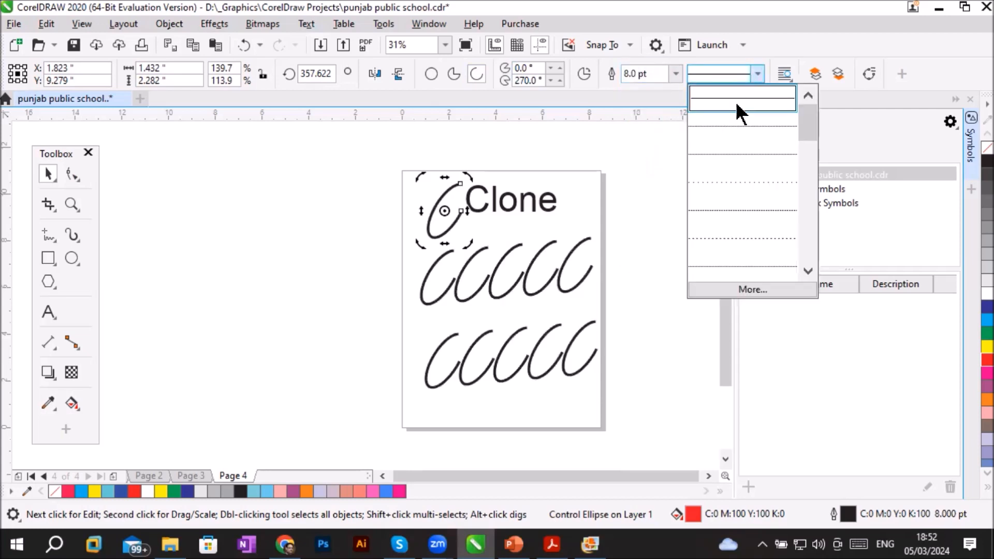
left_click(731, 154)
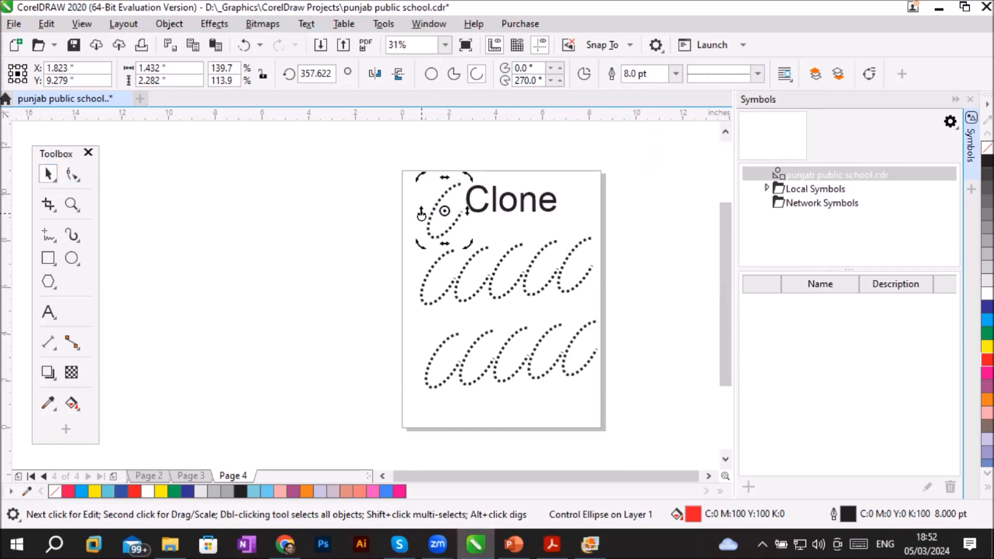
- Clone the original dotted arc and move the clone into the empty area beside the page, at about X -5.7, Y 9.3 inches
left_click(439, 230)
right_click(449, 231)
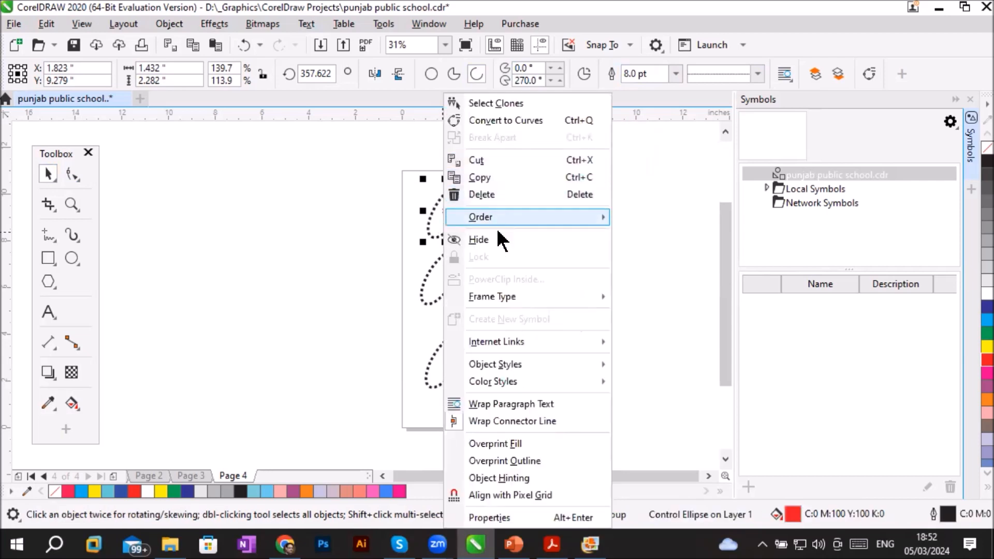
left_click(47, 24)
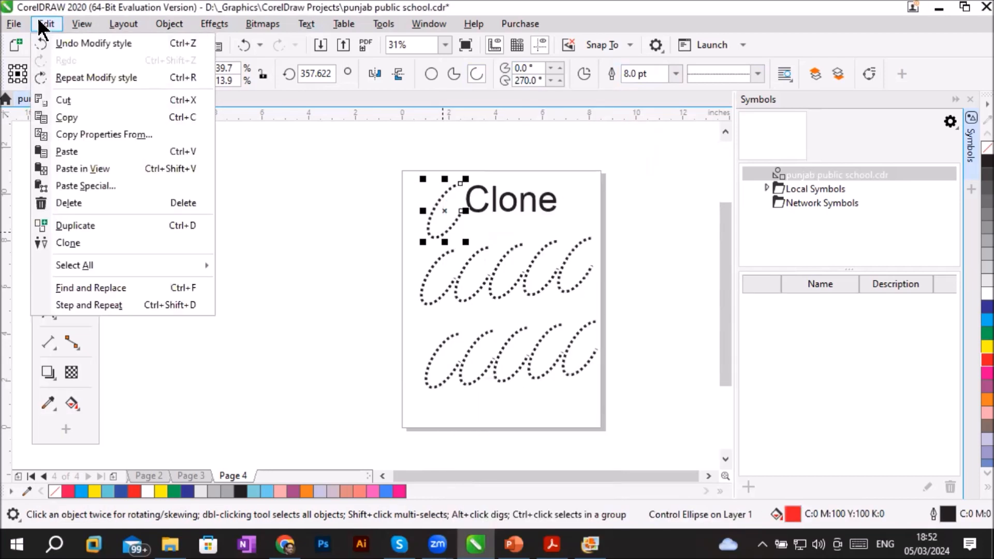
left_click(78, 243)
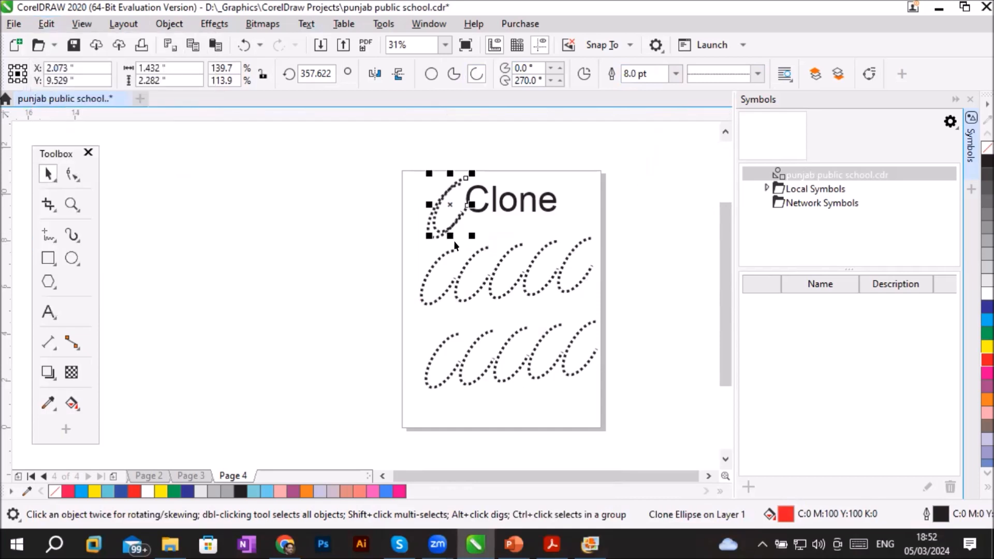
left_click_drag(399, 253, 275, 223)
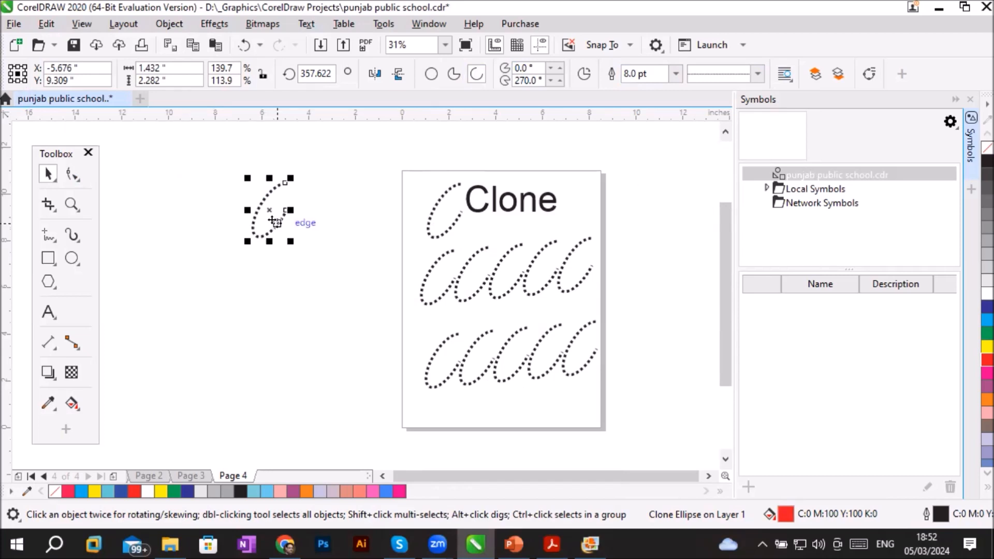
- Move the new clone's rotation centre below it and repeat rotated copies at 45-degree steps to form a ring of eight
left_click(270, 210)
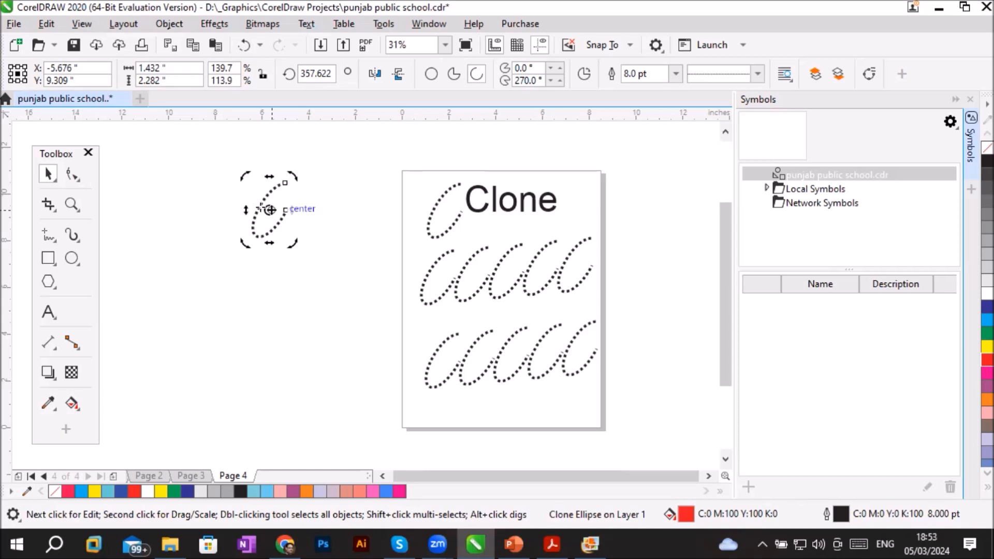
left_click_drag(270, 210, 264, 273)
left_click_drag(284, 170, 323, 242)
key("ctrl+r")
key("ctrl+r")
key("ctrl+r")
key("ctrl+r")
key("ctrl+r")
key("ctrl+r")
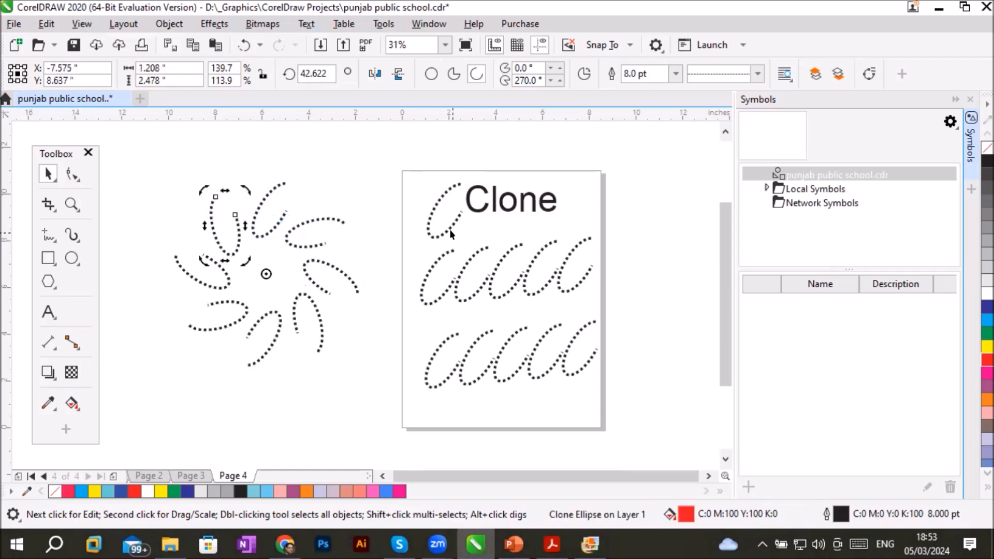
- Change the original arc beside the Clone heading to a pie, then to a full ellipse
left_click(451, 229)
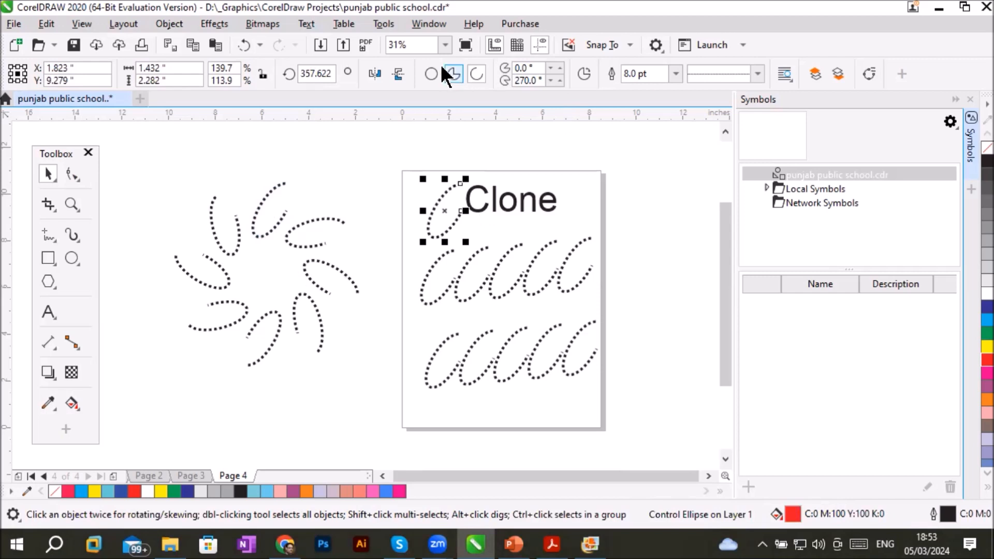
left_click(454, 74)
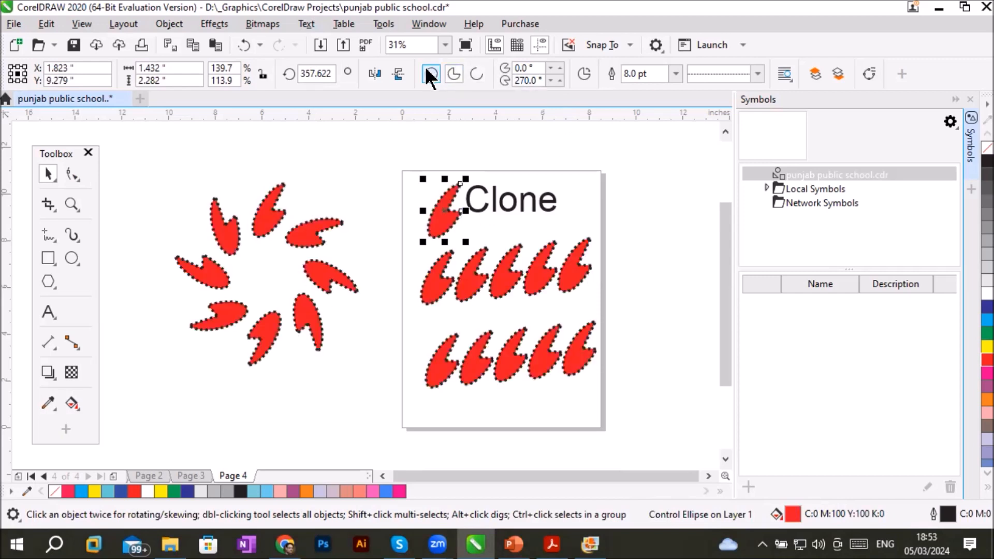
left_click(430, 74)
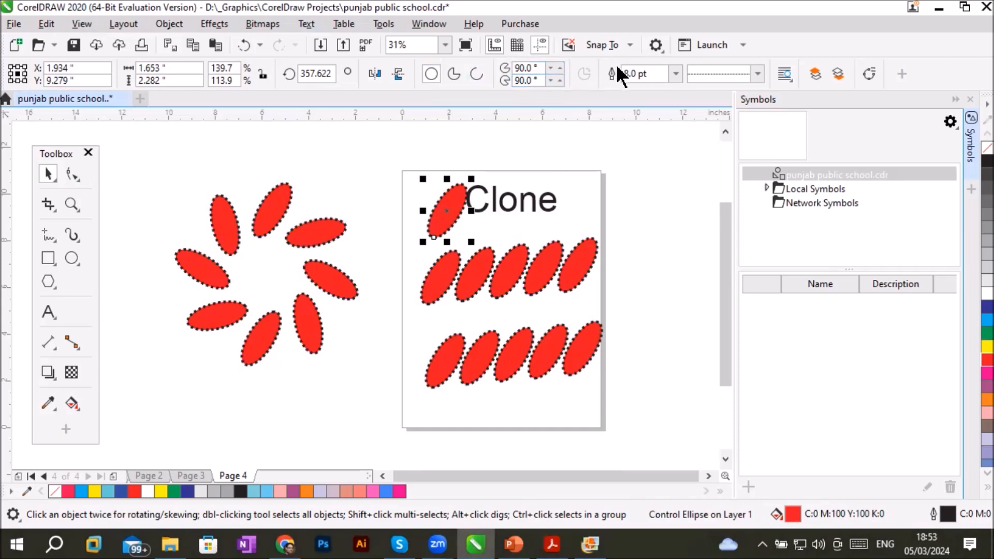
- Set the original ellipse's outline to 12 pt with a solid line style
left_click(674, 74)
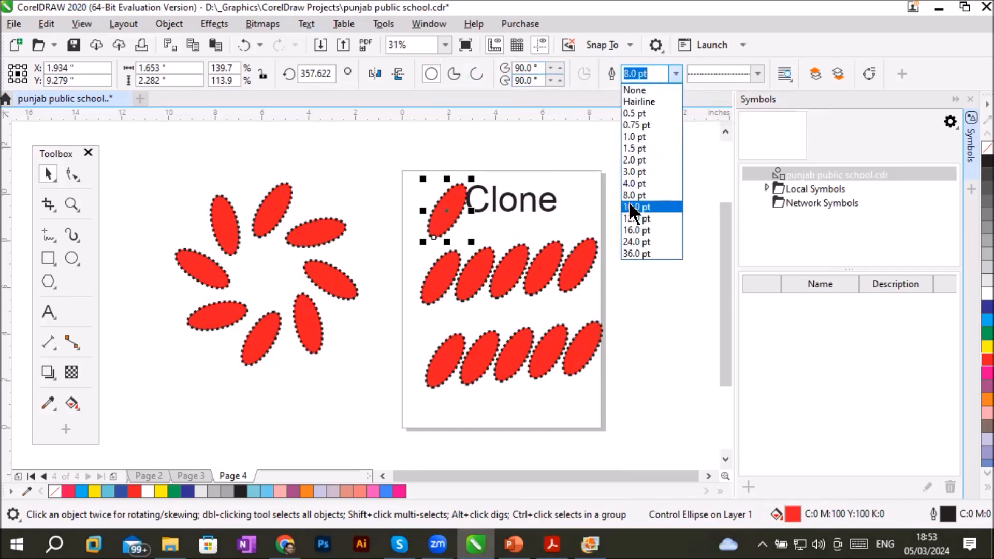
left_click(632, 218)
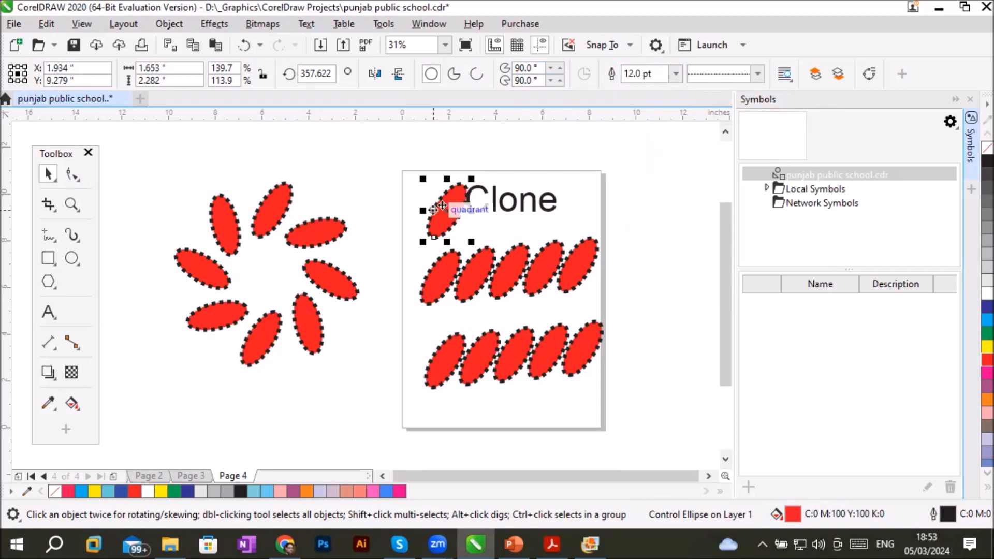
left_click(759, 74)
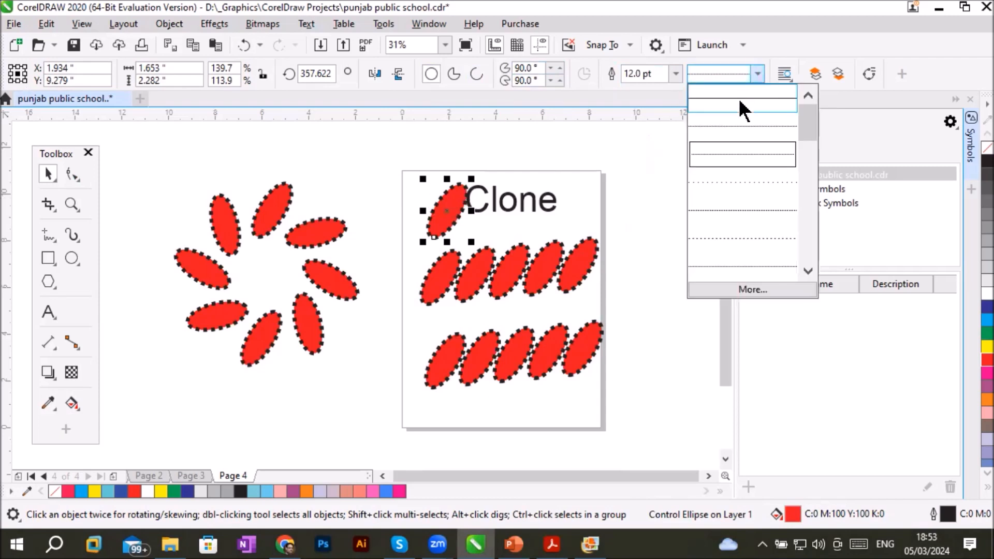
left_click(737, 105)
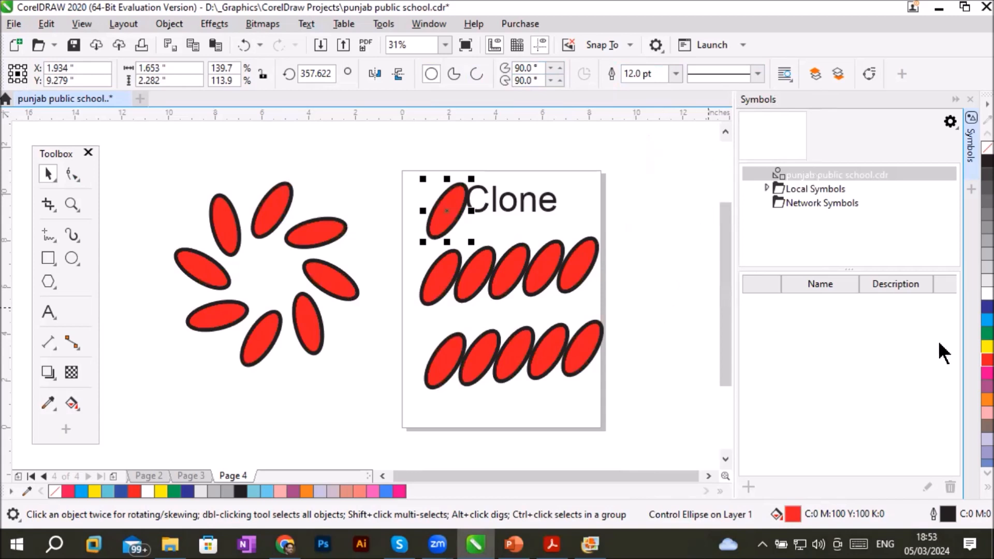
- Give the original ellipse a green fill and dark blue outline, and skew it horizontally so it leans the opposite way
left_click(986, 334)
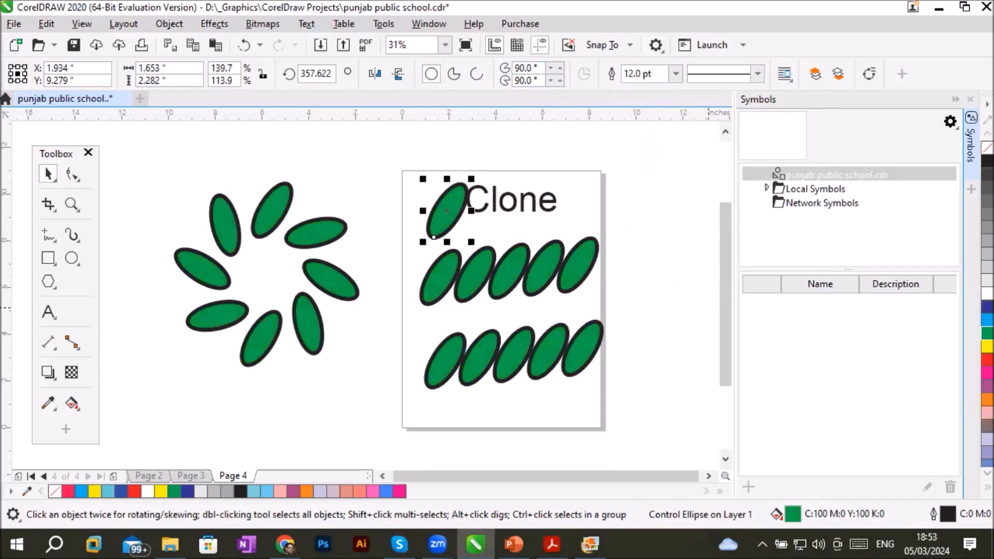
right_click(988, 307)
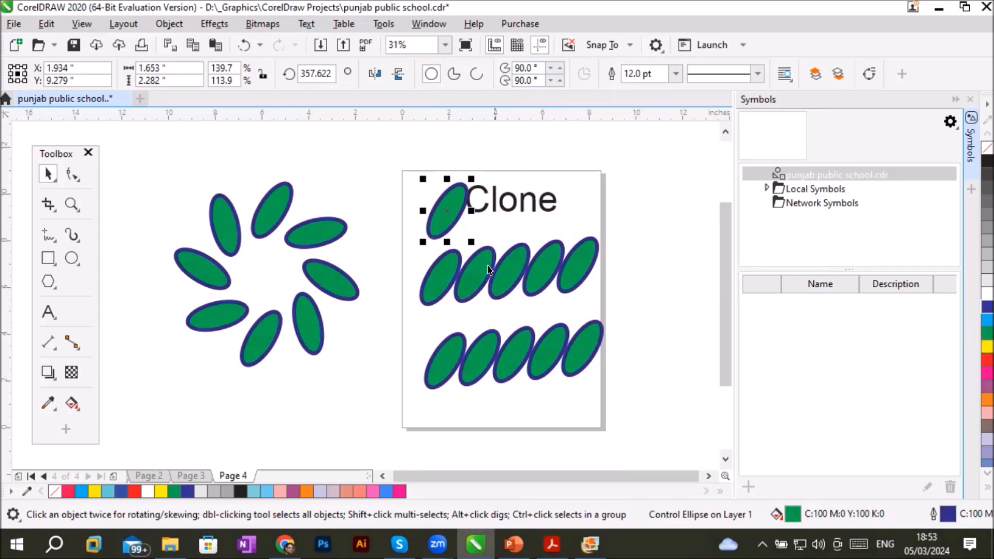
left_click(446, 209)
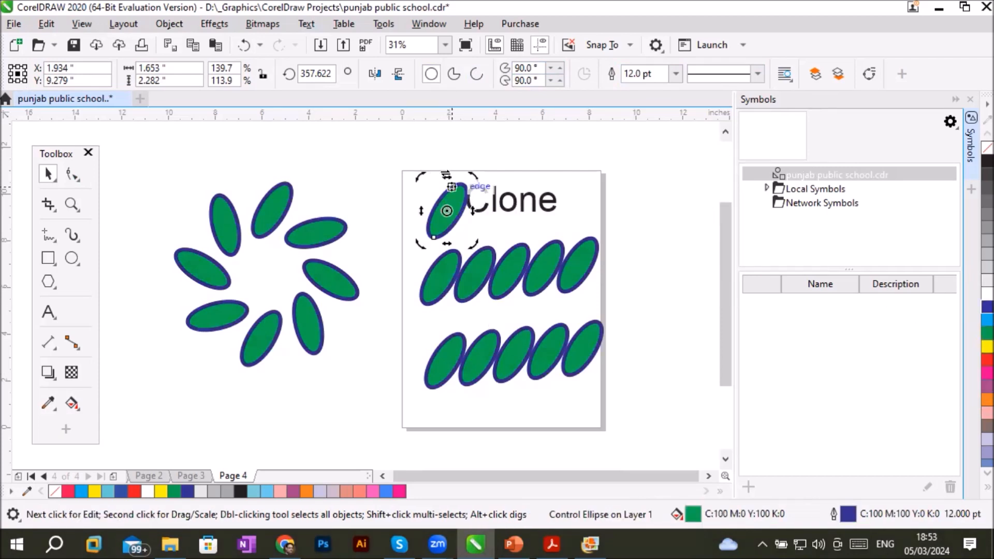
left_click_drag(445, 175, 405, 195)
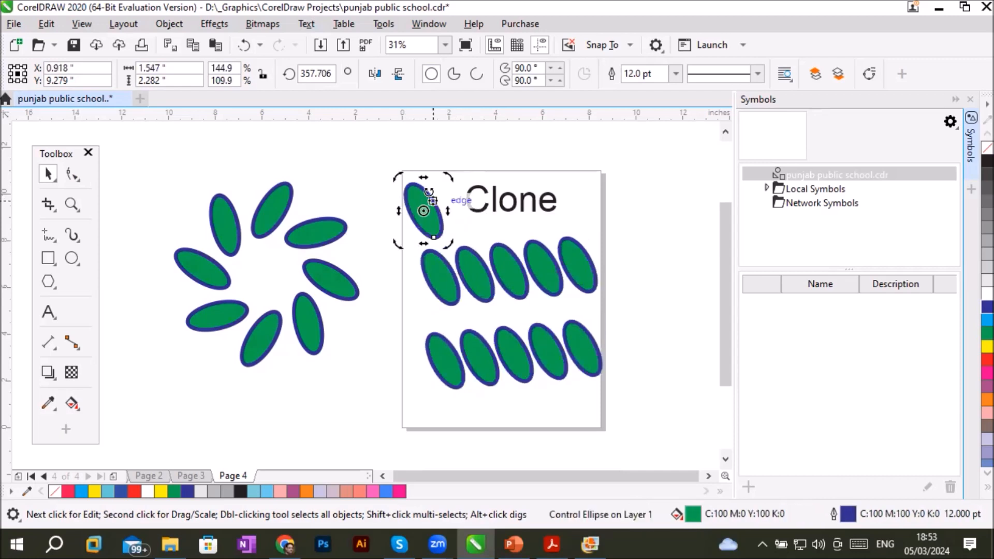
- Skew the original ellipse to lean right, widen it, and scale it down to about 1.10 by 1.14 in
left_click_drag(422, 174, 471, 174)
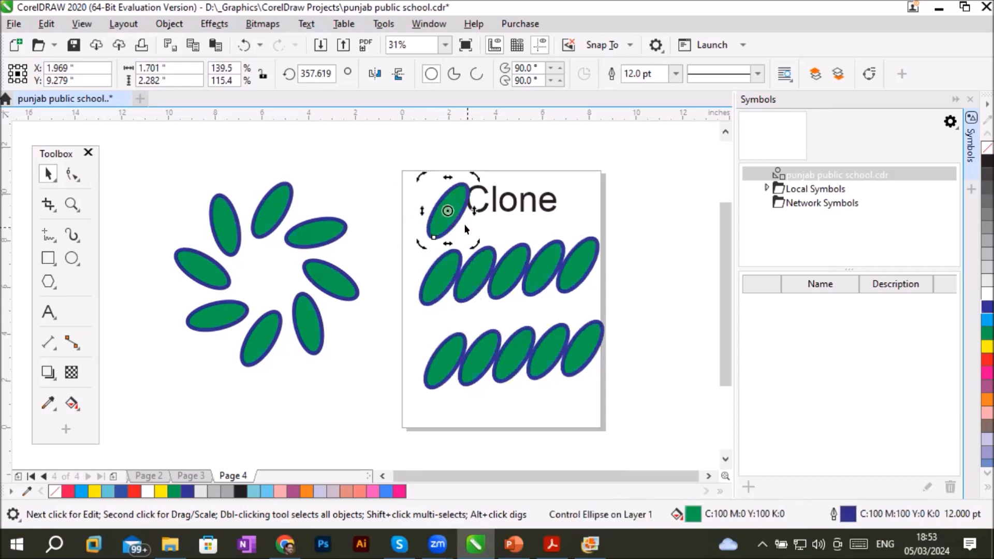
mouse_move(442, 242)
left_mouse_down()
mouse_move(459, 243)
mouse_move(426, 215)
mouse_move(466, 210)
left_mouse_up()
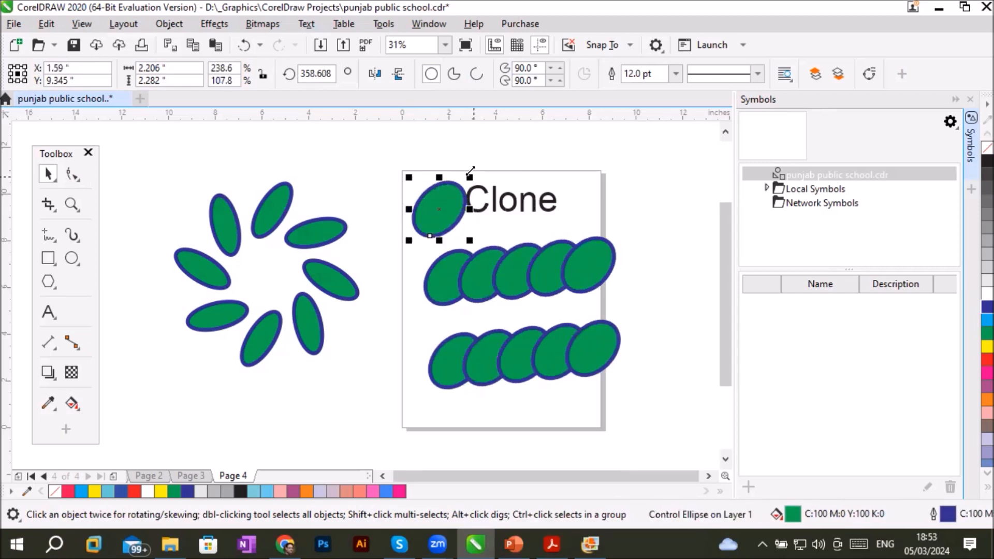
left_click_drag(466, 178, 445, 205)
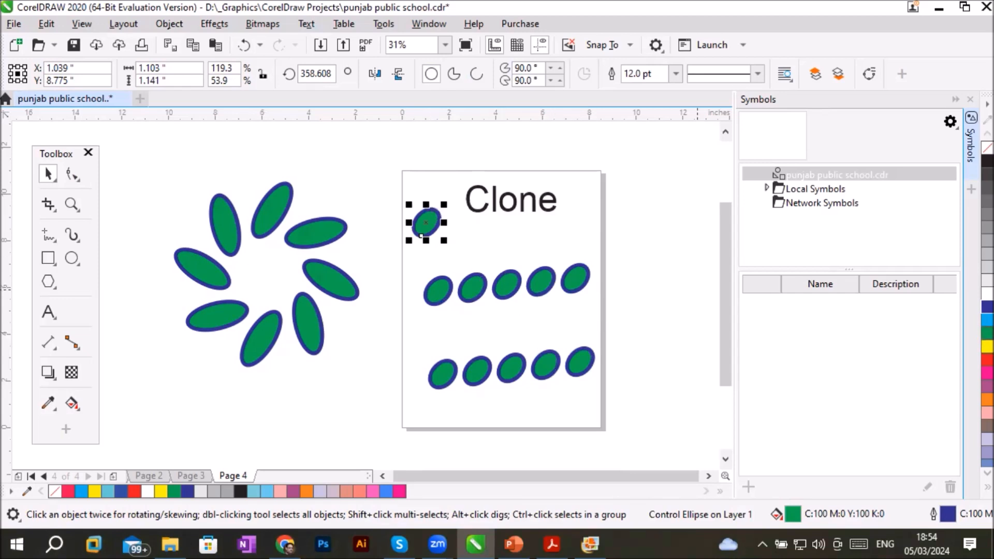
- Cycle the original ellipse's fill through yellow, red and several greys back to green, and narrow it to about 0.88 in
left_click(987, 346)
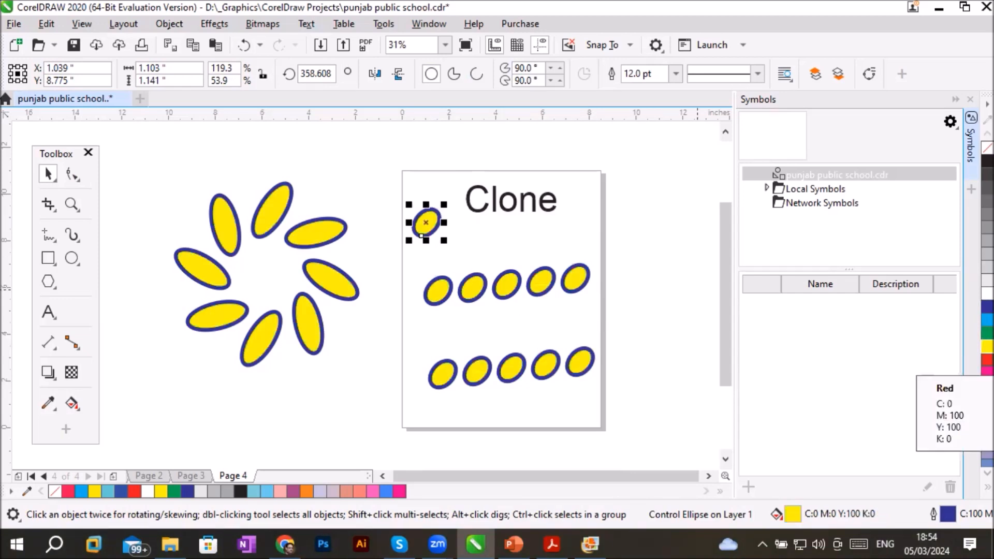
left_click(987, 359)
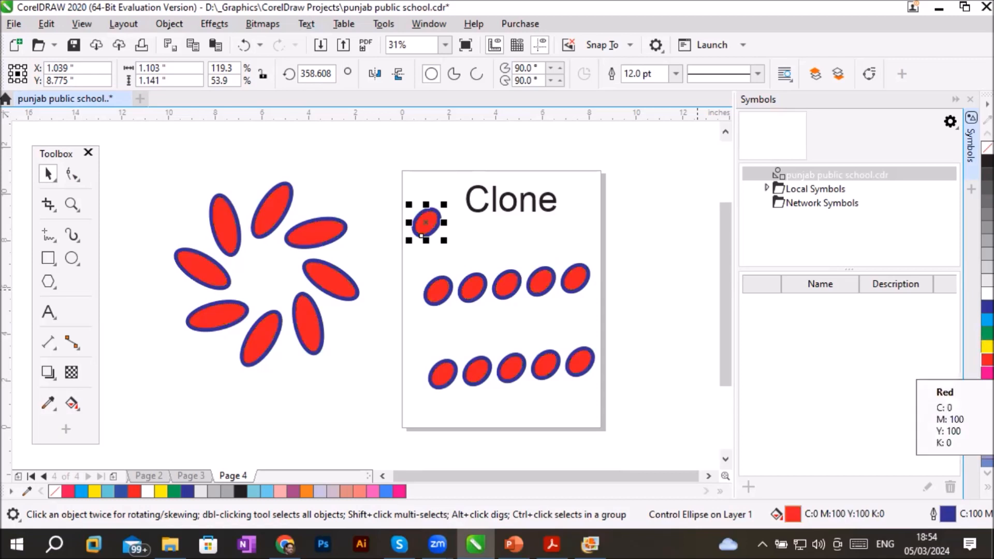
left_click(987, 280)
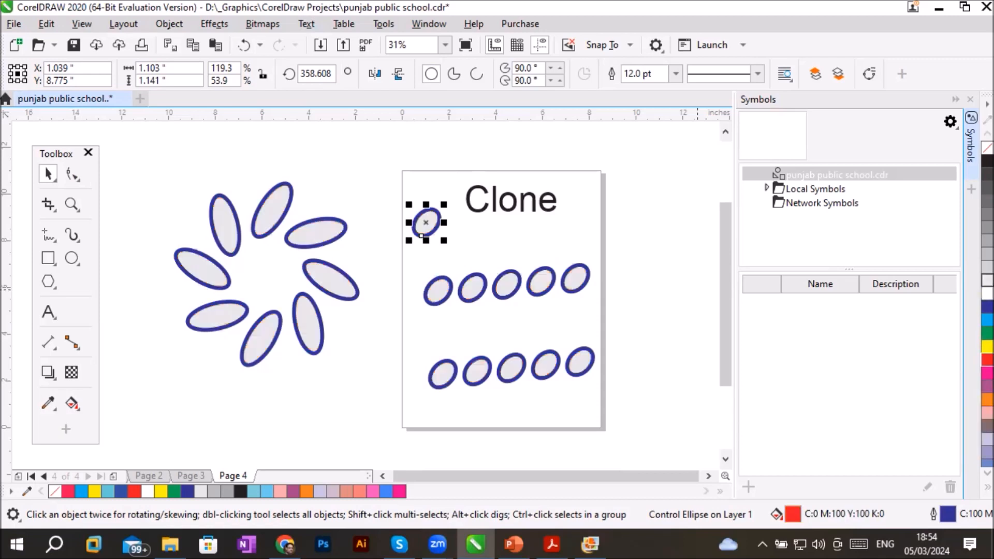
left_click(987, 267)
left_click(987, 241)
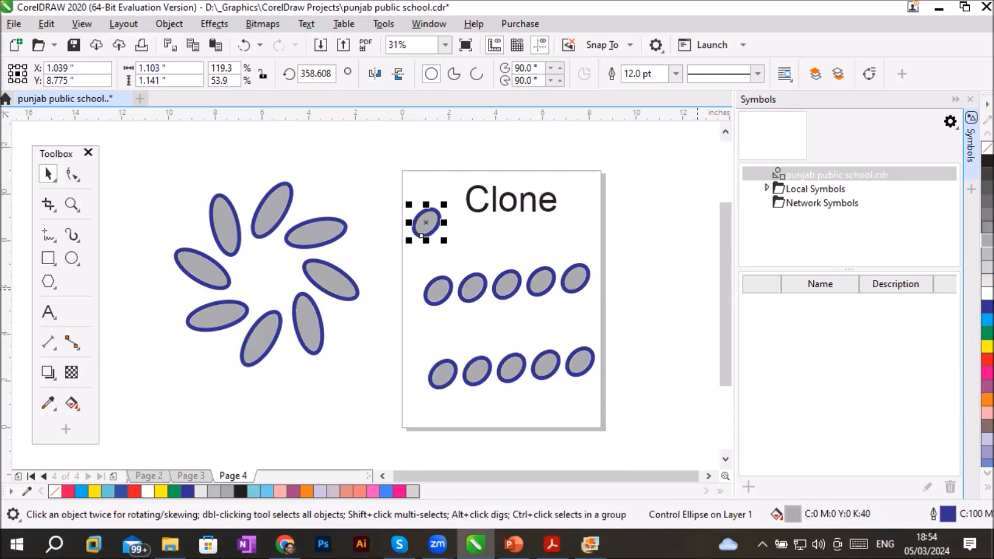
left_click(988, 228)
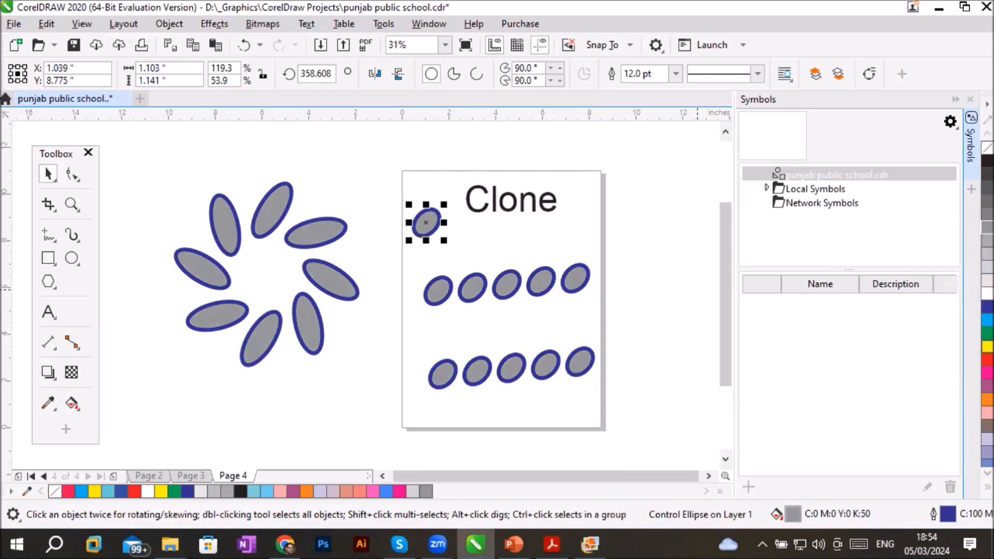
left_click(988, 333)
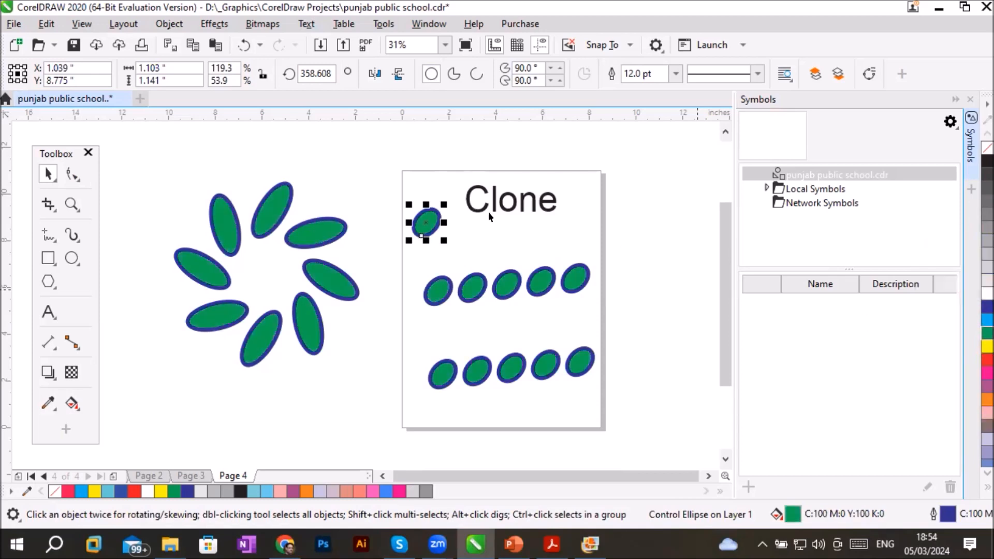
left_click_drag(439, 222, 430, 256)
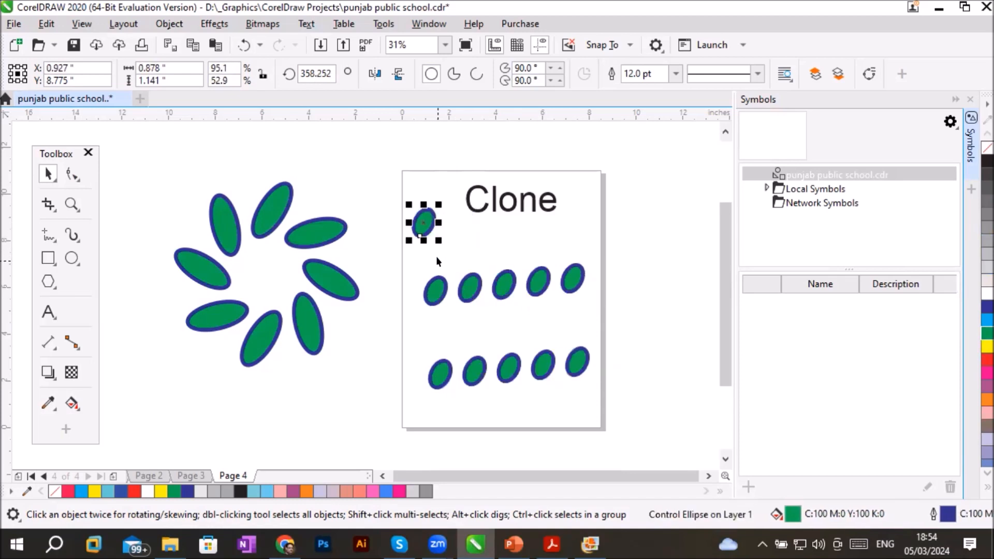
- Move the Clone heading slightly up and left, and place a clone of it near the bottom of the page
left_click(511, 208)
left_click_drag(507, 205, 494, 193)
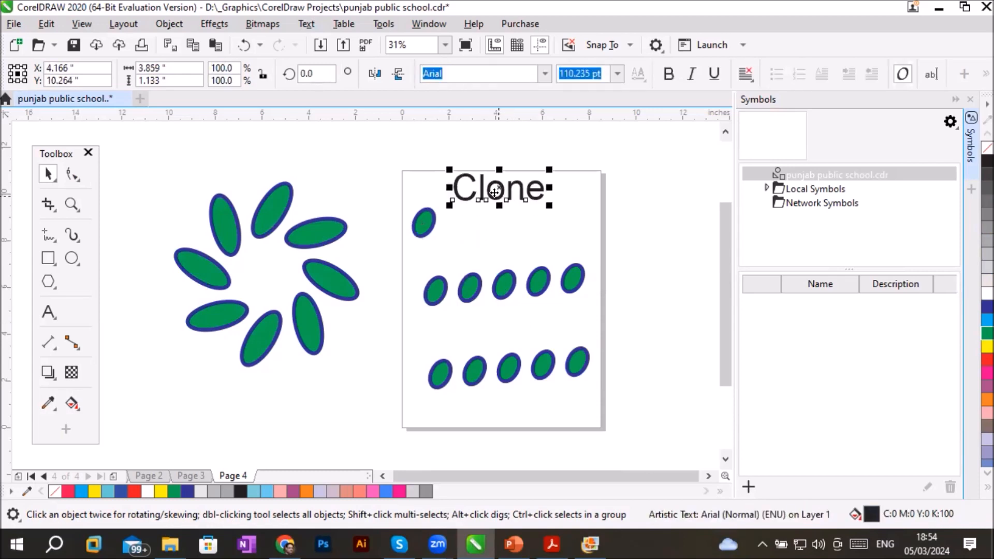
left_click(57, 20)
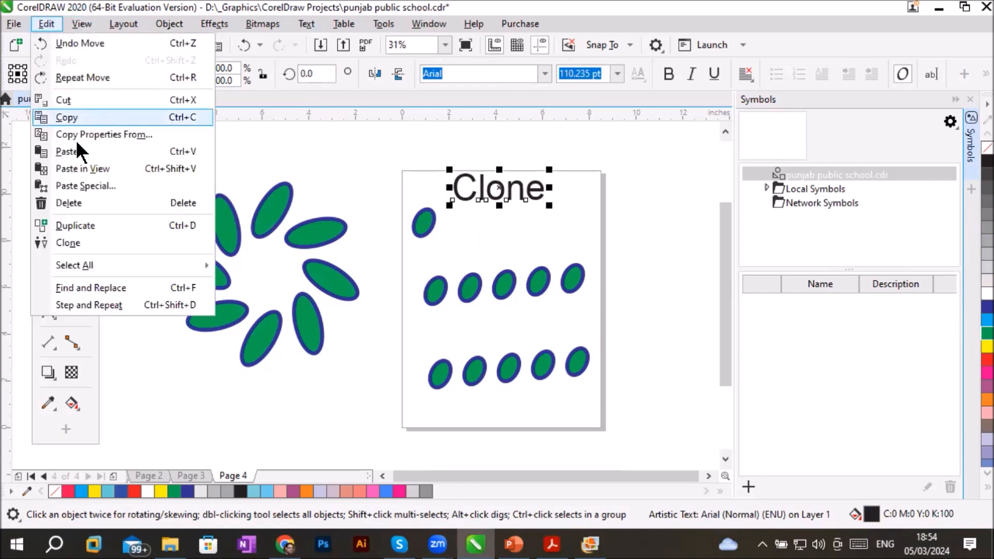
left_click(63, 241)
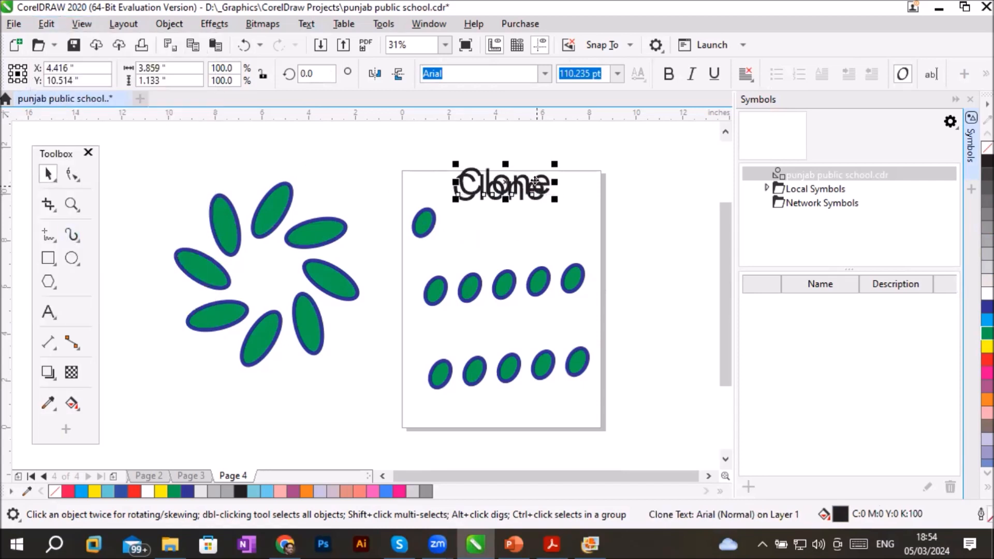
mouse_move(539, 183)
left_mouse_down()
mouse_move(569, 280)
mouse_move(557, 408)
mouse_move(535, 412)
left_mouse_up()
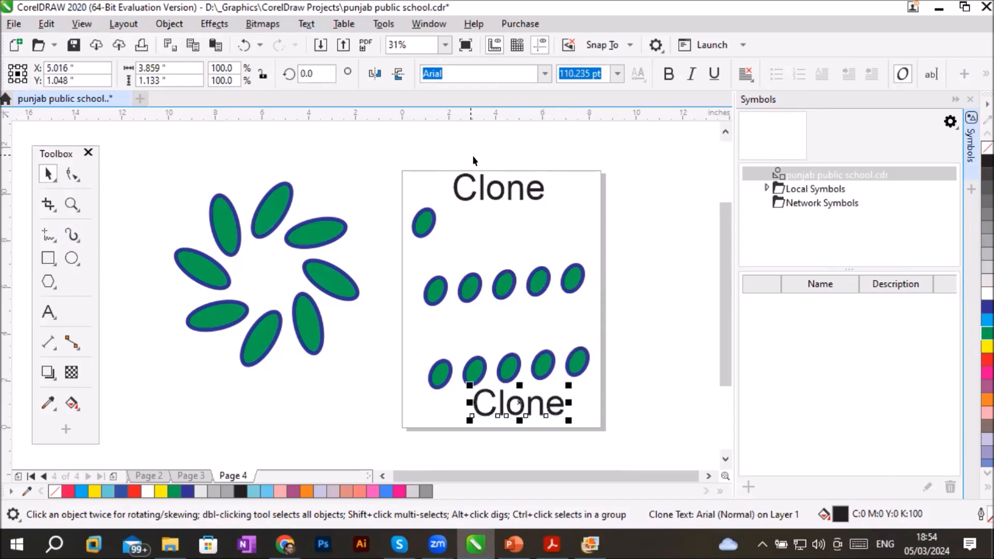
- Fill the original Clone heading with blue and change its font size to 36 pt, and finally to 150 pt
left_click(493, 183)
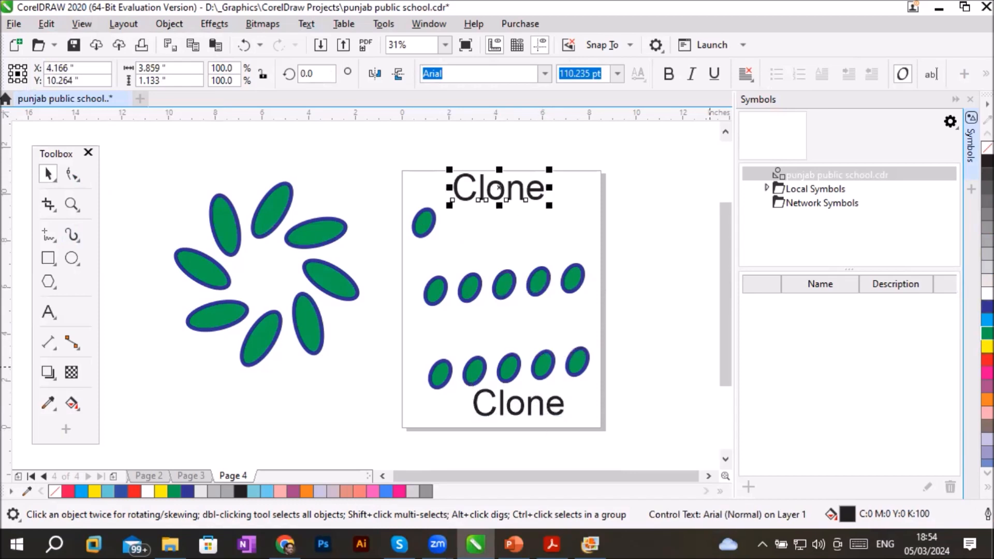
left_click(988, 306)
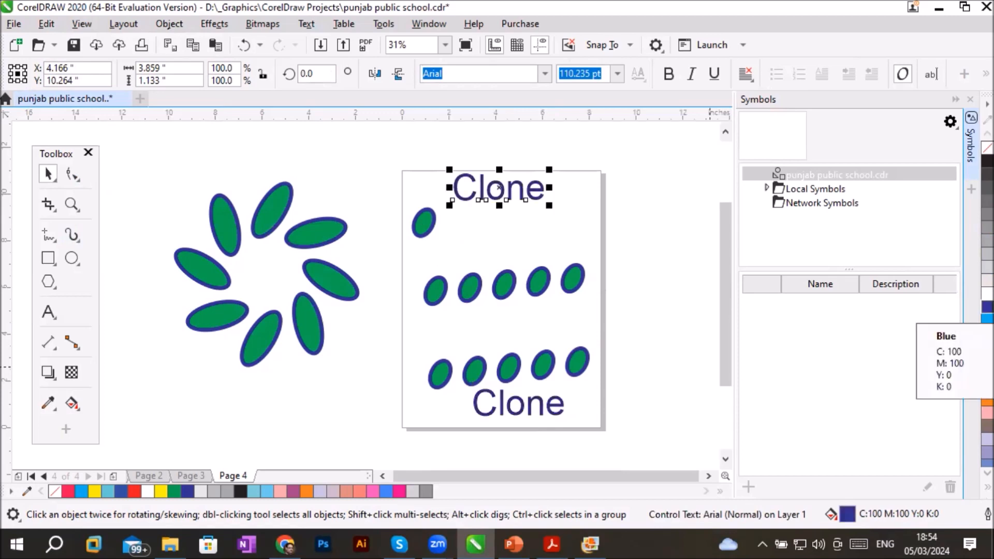
left_click(617, 74)
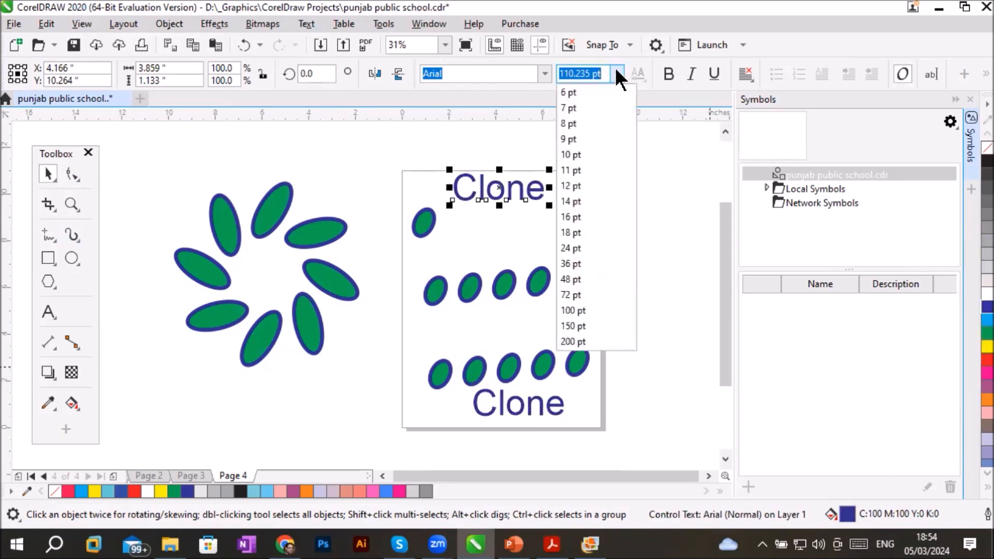
left_click(576, 264)
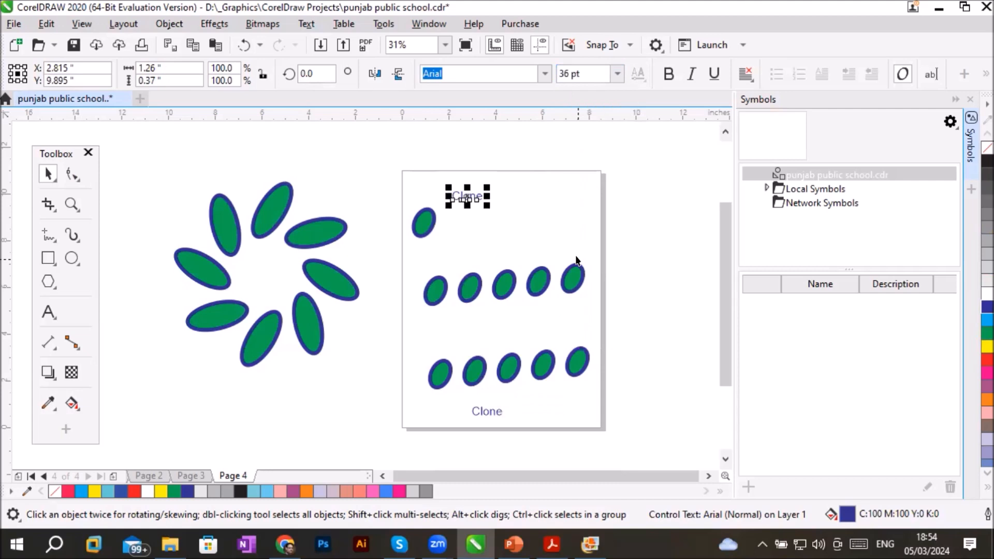
left_click(617, 73)
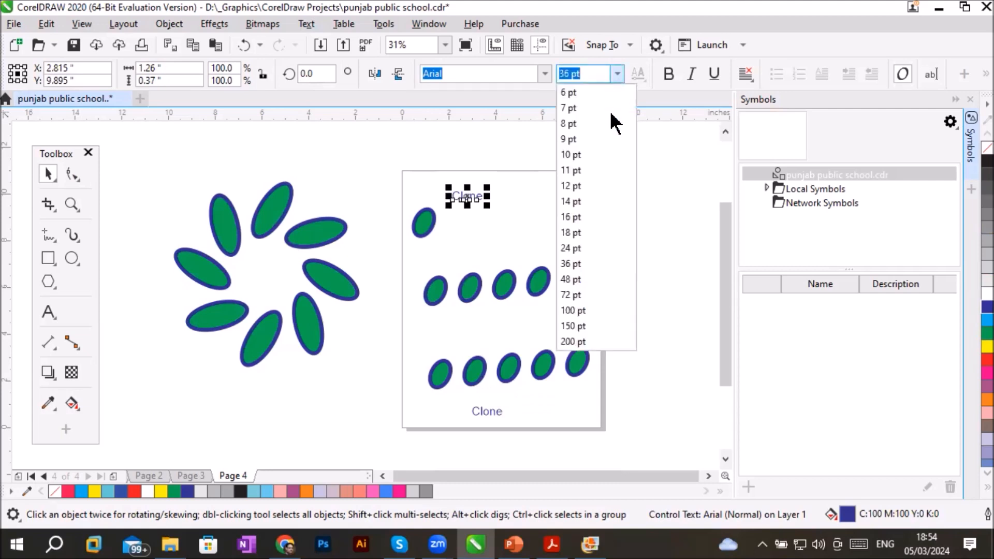
left_click(581, 328)
- Make the original heading bold, underlined and italic, and change its font to a Ampun Bang
left_click(669, 74)
left_click(713, 75)
left_click(692, 74)
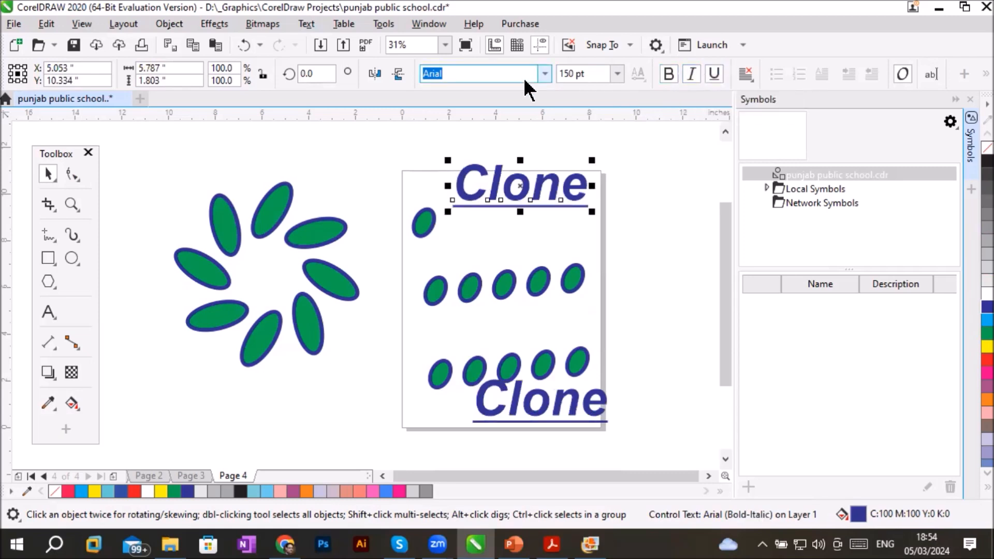
left_click(545, 73)
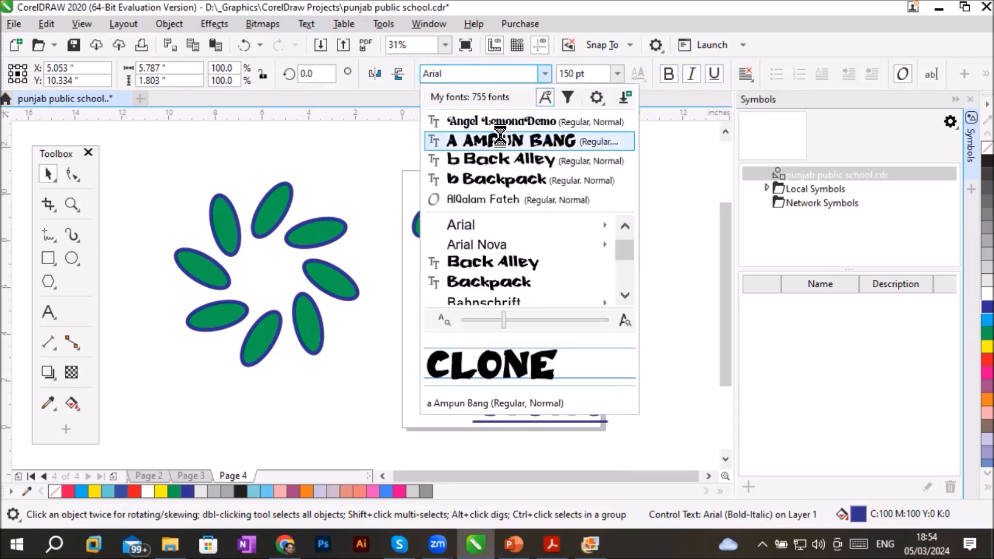
left_click(514, 141)
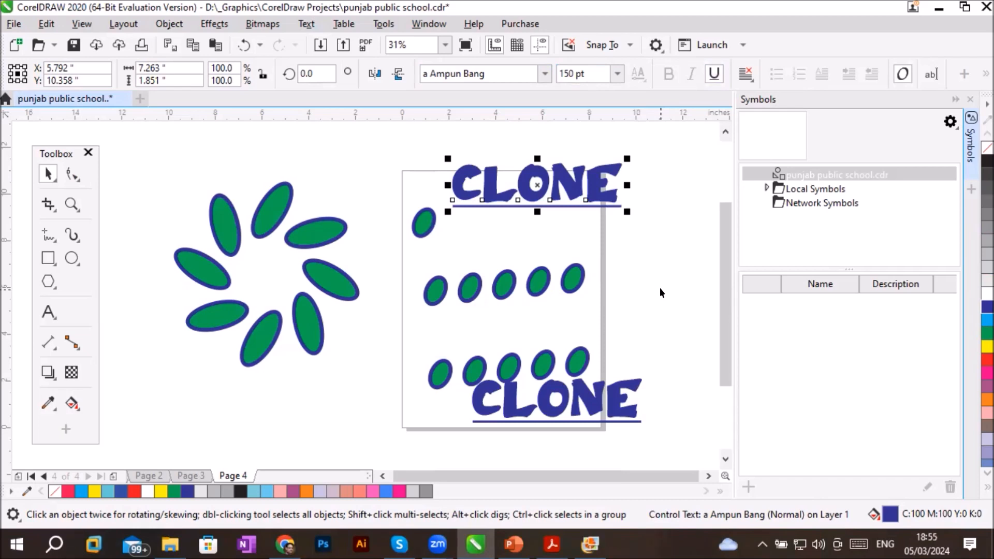
- Delete all the ellipses and both headings from page 4
mouse_move(136, 135)
left_mouse_down()
mouse_move(216, 239)
mouse_move(672, 438)
mouse_move(653, 456)
left_mouse_up()
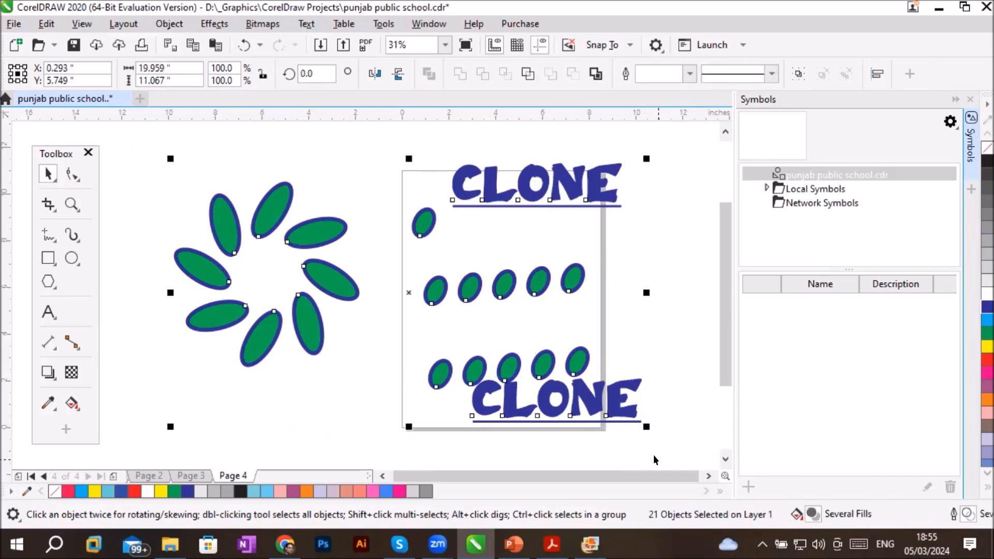
key("Delete")
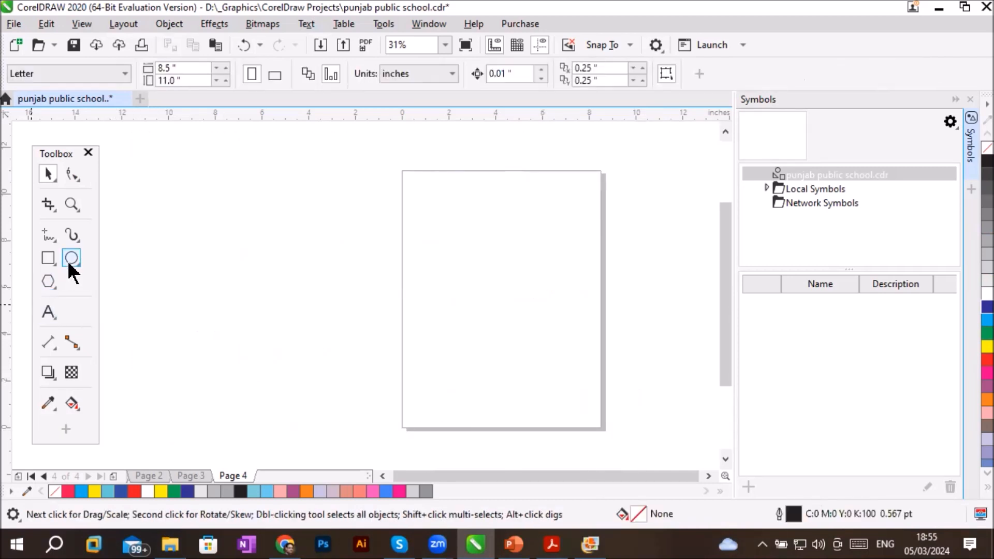
- Draw a circle about 1 in across near the page's upper left and a rectangle about 2.03 by 1.77 in at its upper right
left_click(70, 257)
left_click_drag(431, 183, 451, 207)
key("F6")
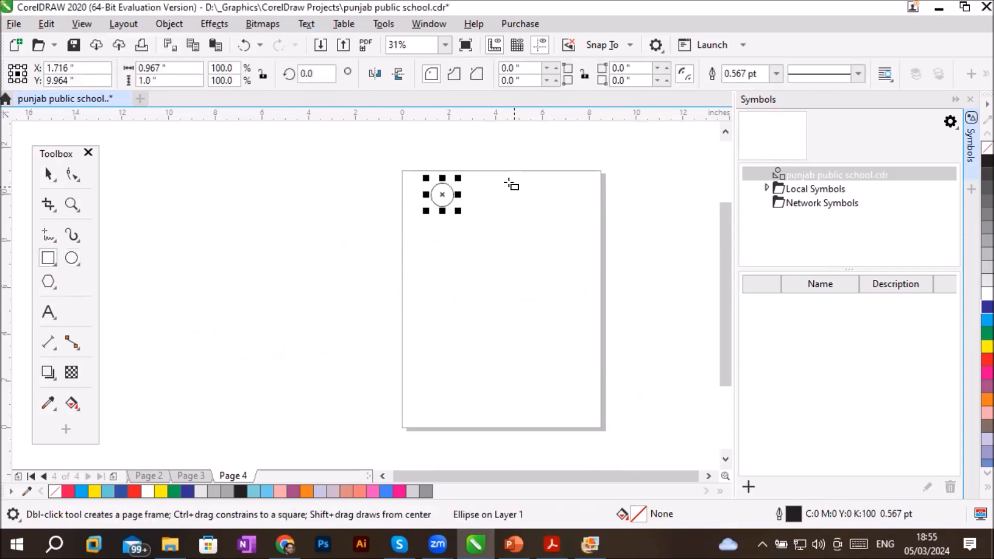
left_click_drag(502, 178, 550, 220)
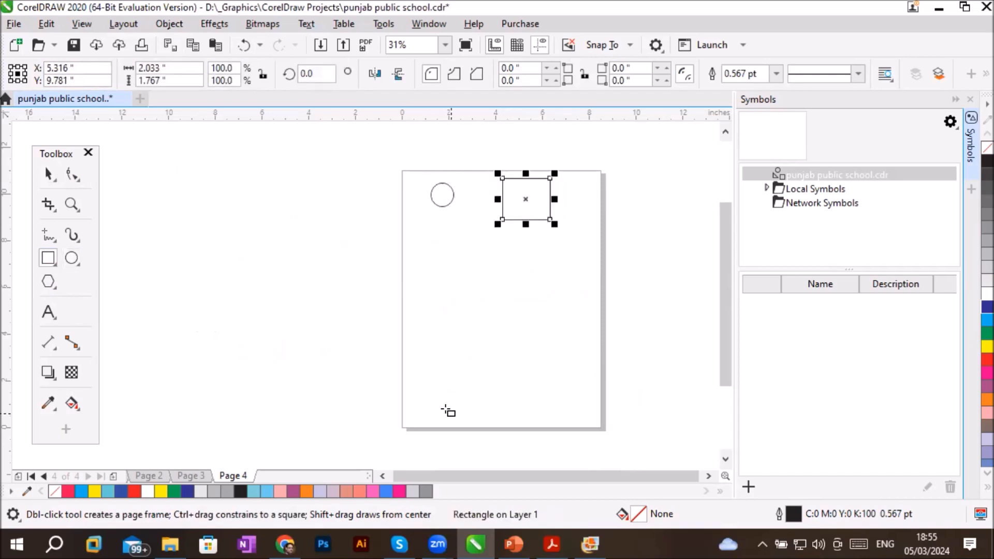
left_click(44, 165)
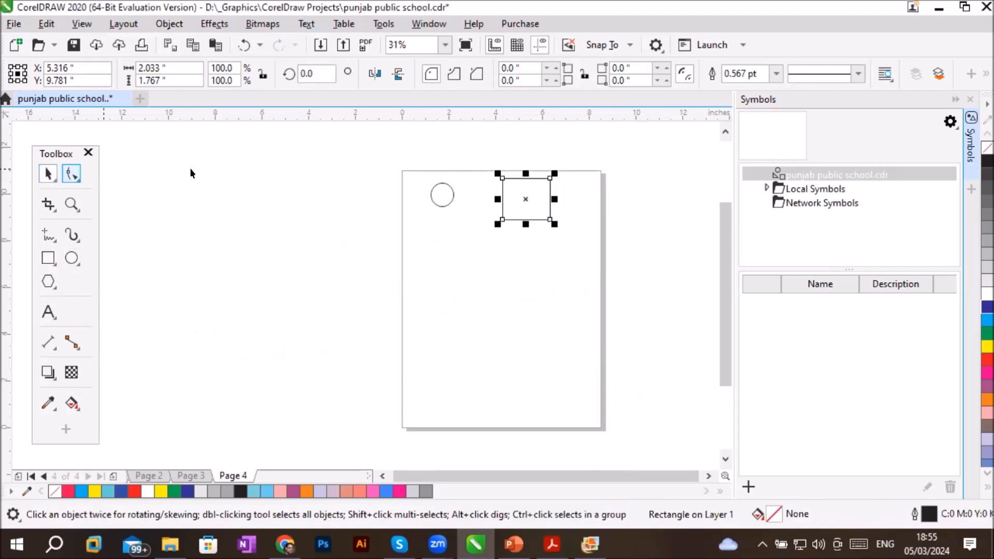
- Clone the circle, place the clone below it, and repeat copies downward to form a column of five clones
left_click(430, 199)
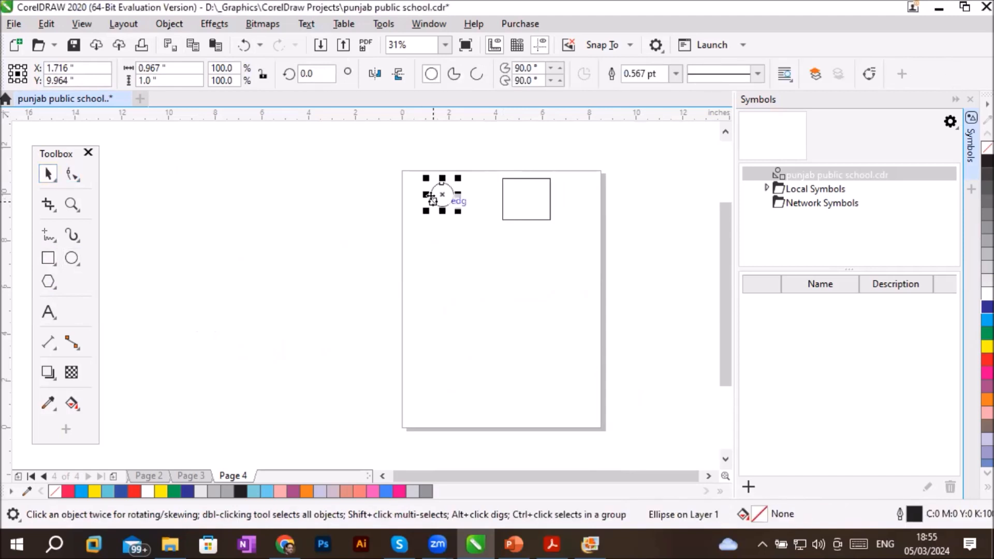
left_click(45, 24)
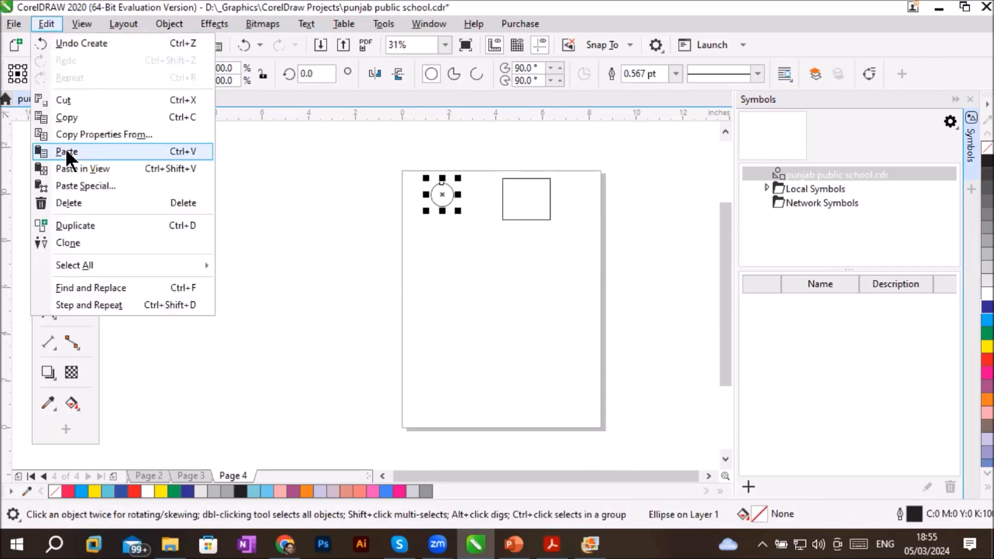
left_click(72, 243)
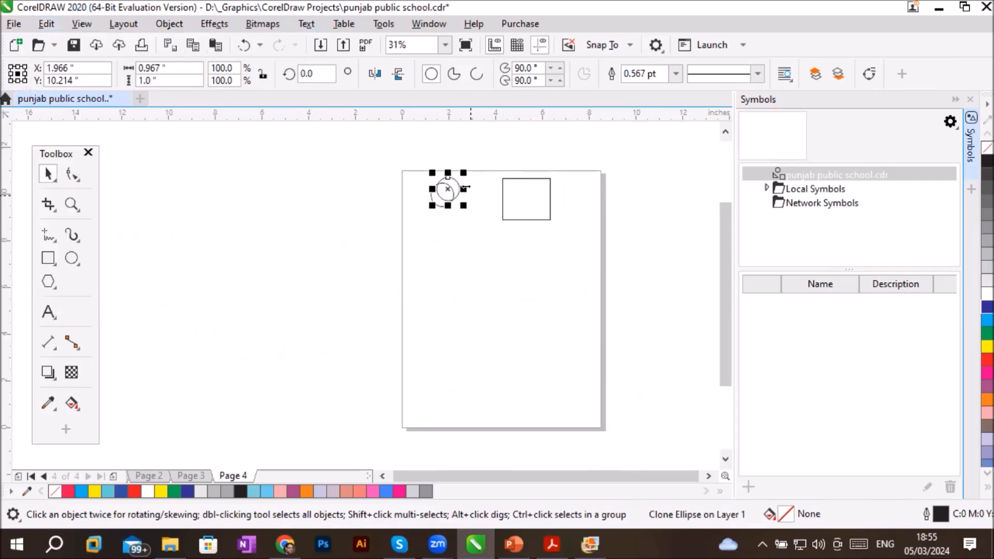
mouse_move(456, 191)
left_mouse_down()
mouse_move(466, 266)
mouse_move(455, 281)
mouse_move(452, 244)
mouse_move(444, 248)
mouse_move(442, 290)
left_mouse_up()
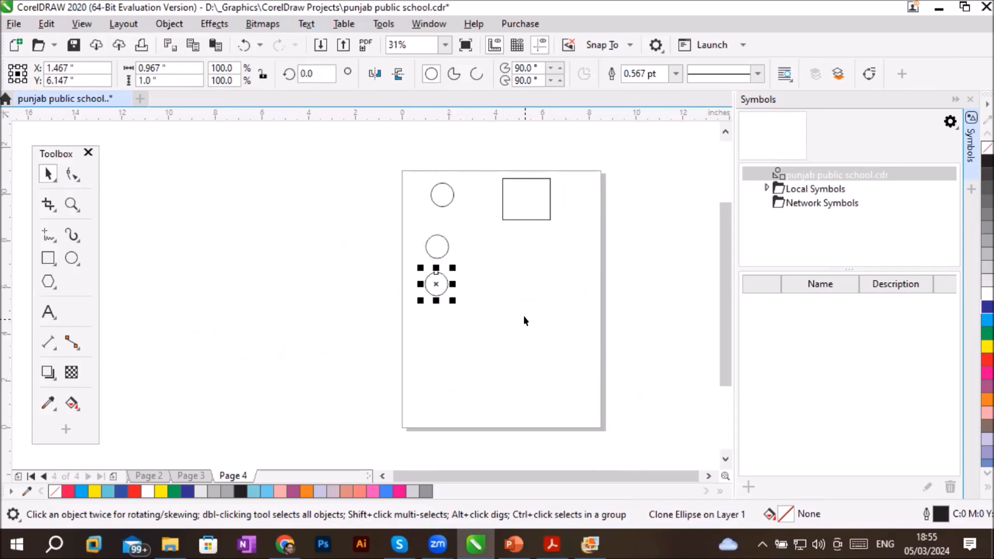
key("ctrl+r")
key("ctrl+r")
key("ctrl+r")
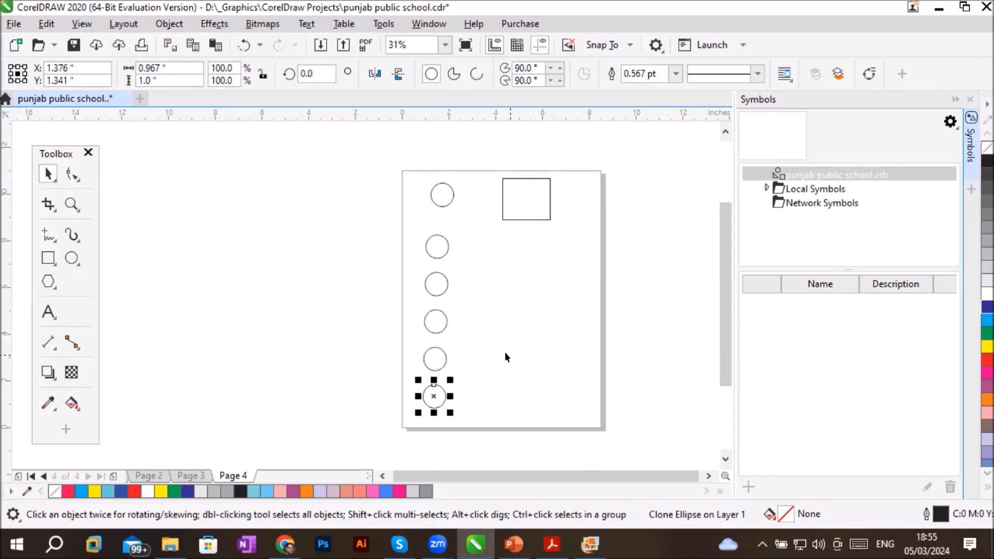
- Clone the rectangle, place the clone below it, and repeat copies downward to form a column of four clones
left_click(548, 203)
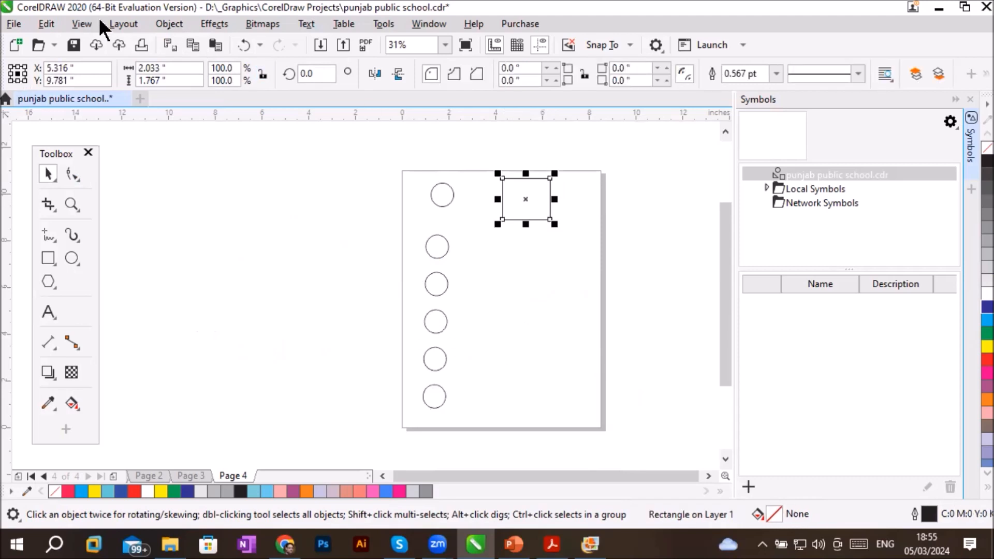
left_click(48, 24)
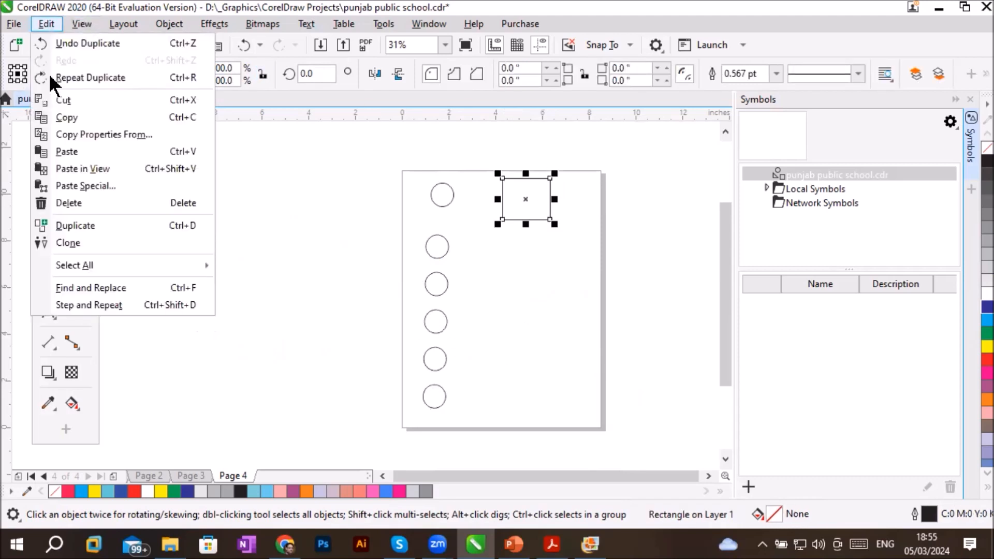
left_click(69, 243)
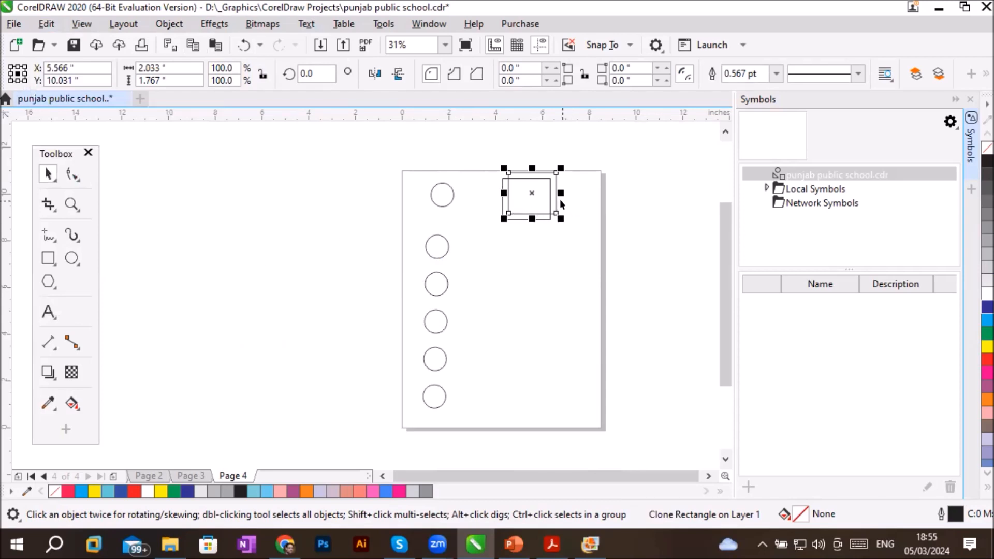
mouse_move(555, 199)
left_mouse_down()
mouse_move(563, 212)
mouse_move(555, 271)
mouse_move(544, 255)
mouse_move(555, 314)
left_mouse_up()
key("ctrl+r")
key("ctrl+r")
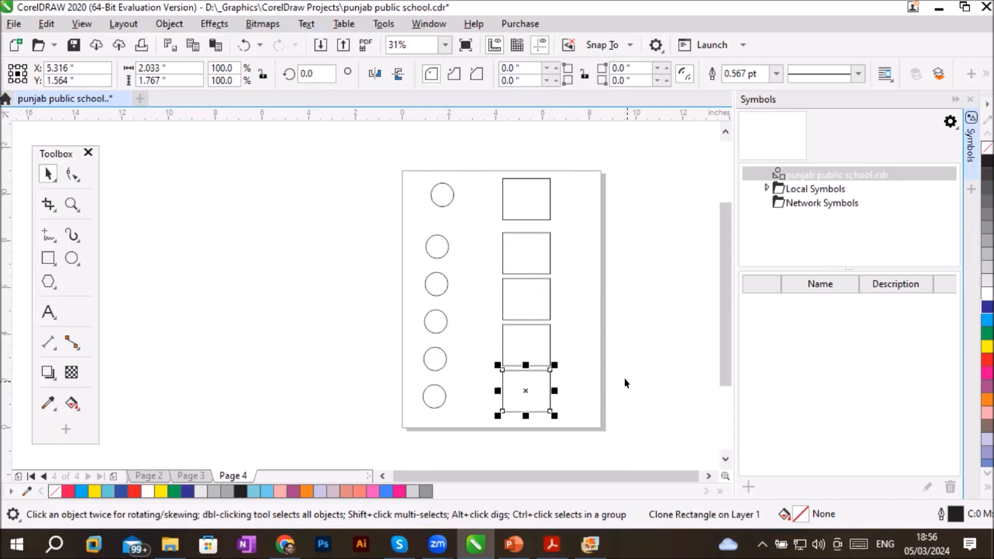
- Fill the original circle with green and the original rectangle with yellow
left_click(451, 194)
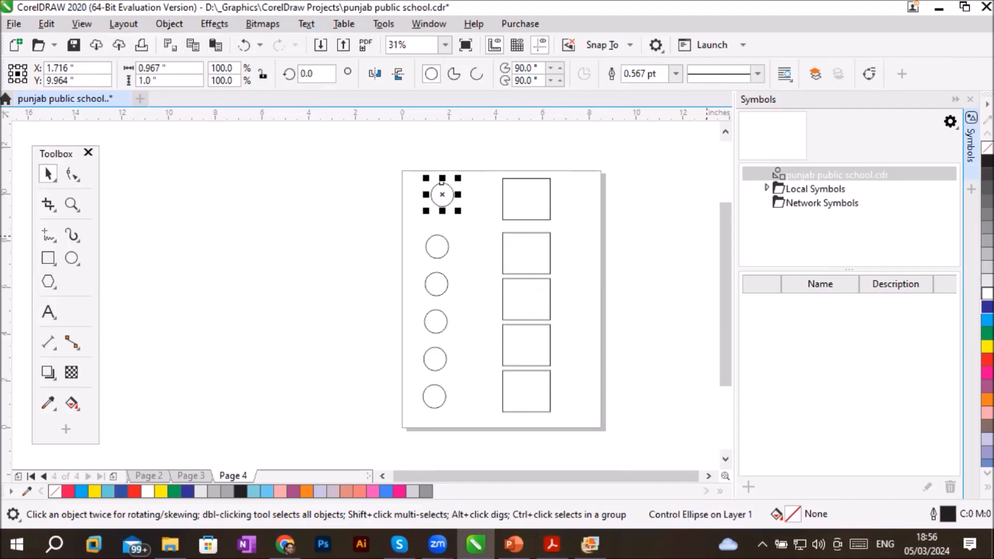
left_click(988, 333)
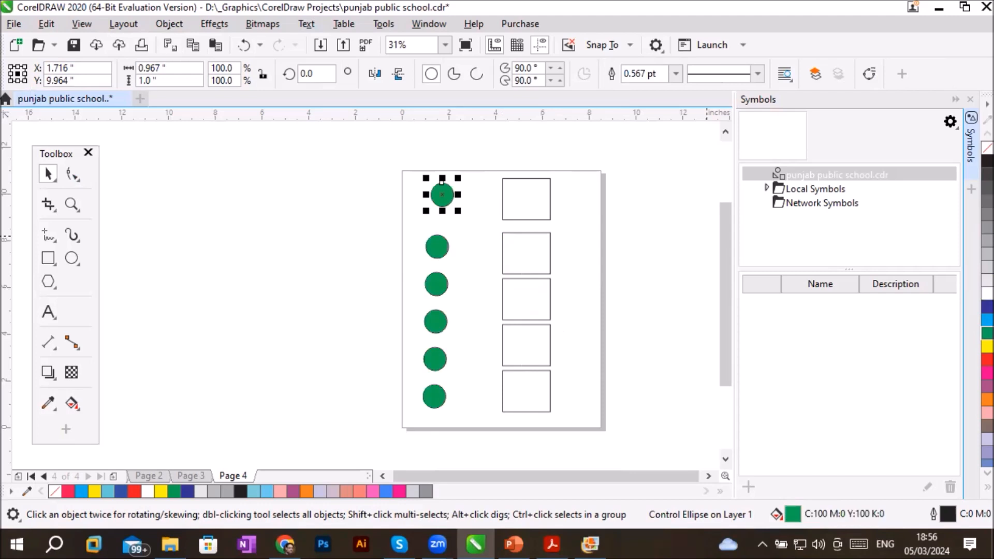
left_click(542, 202)
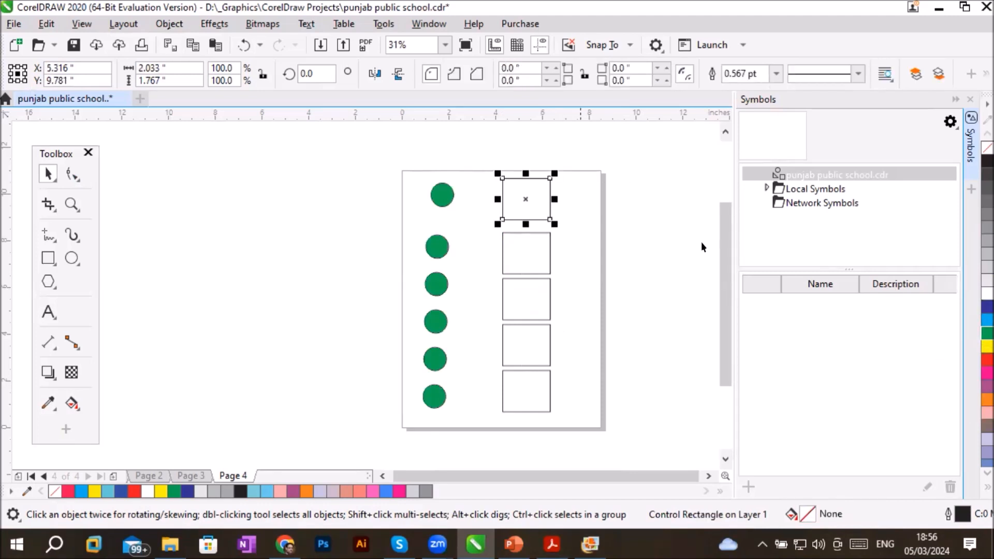
left_click(987, 346)
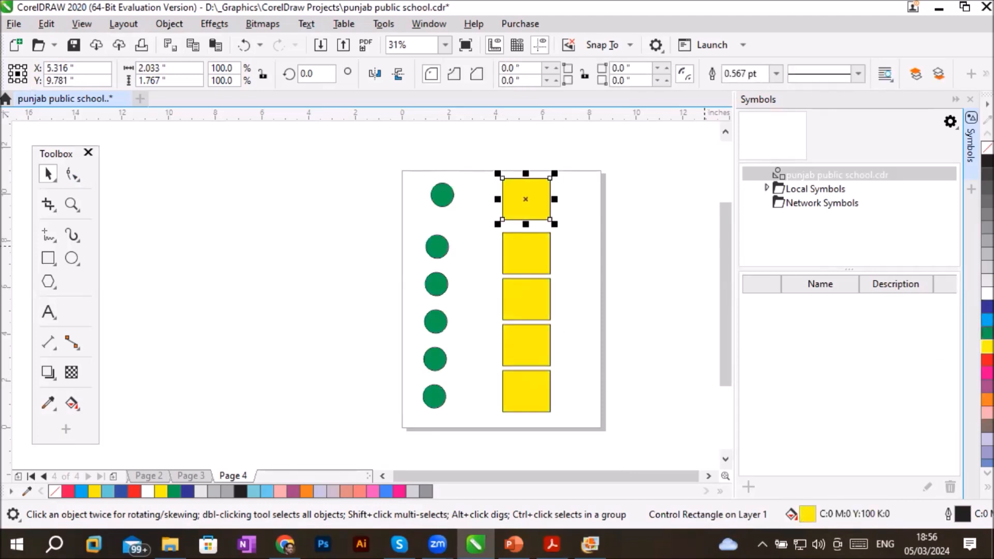
- Rotate the original rectangle about 42 degrees and open the original circle into a three-quarter arc with the Shape tool
left_click(517, 192)
left_click_drag(560, 169, 526, 154)
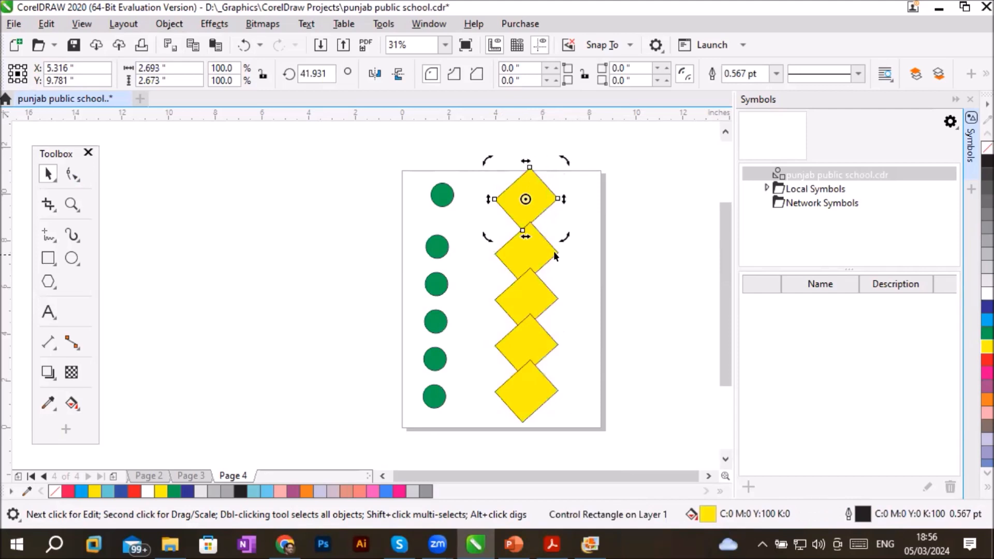
left_click(441, 194)
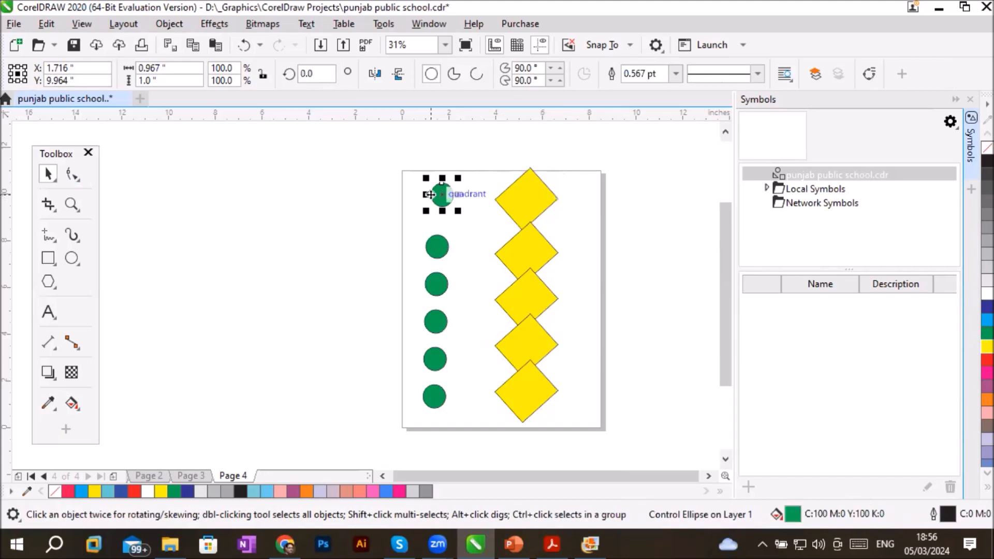
left_click(74, 175)
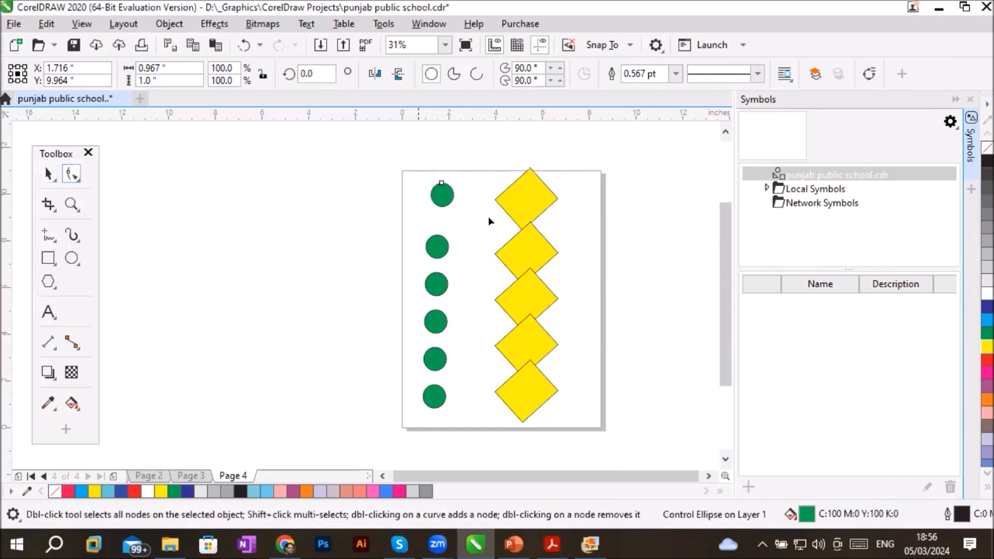
left_click_drag(442, 182, 453, 194)
- Round the corners of the original rectangle to about 0.425 in with the Shape tool
left_click(515, 185)
left_click_drag(529, 168, 528, 209)
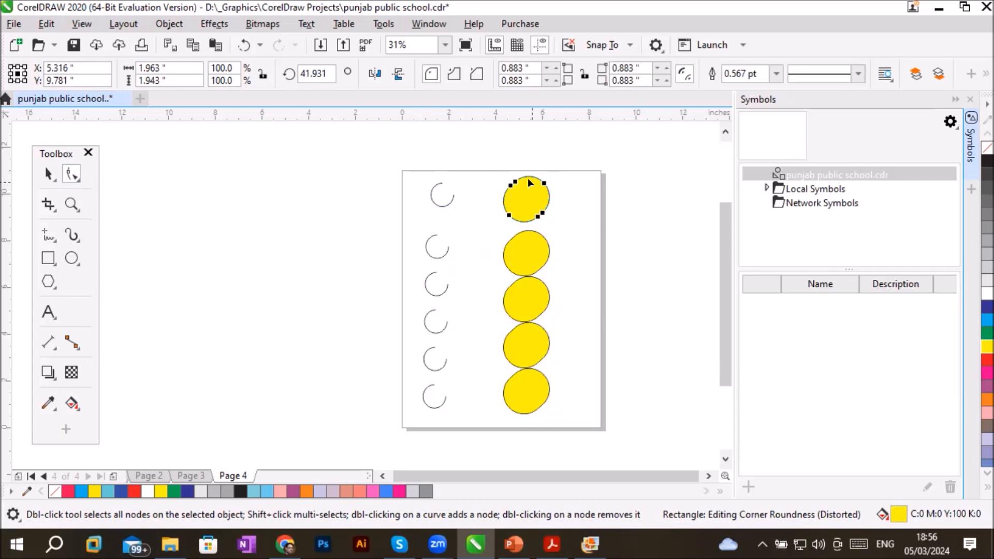
left_click_drag(515, 182, 524, 179)
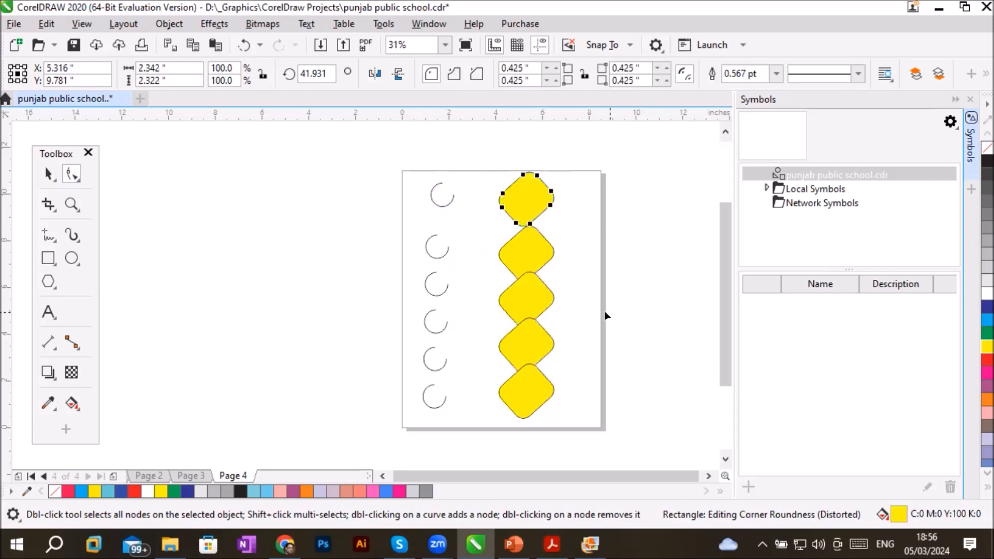
- Reshape the original rectangle into an irregular form by converting it to curves and moving its nodes, and fill it with blue
right_click(520, 196)
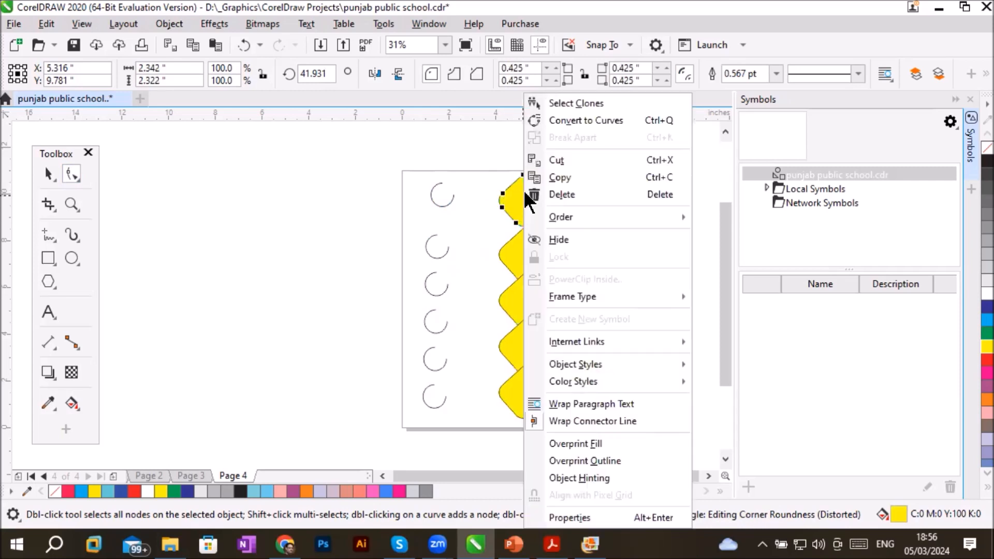
left_click(548, 121)
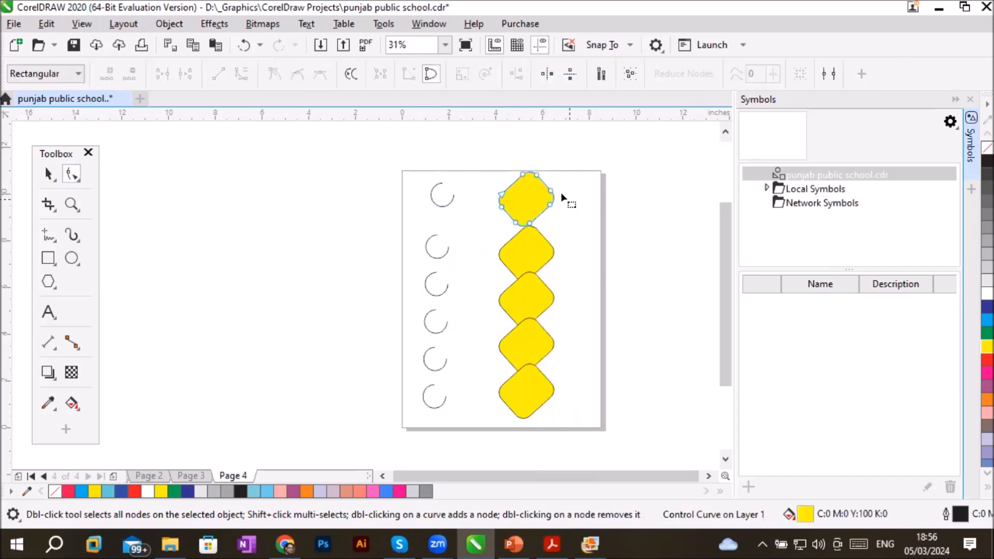
left_click_drag(543, 194, 525, 201)
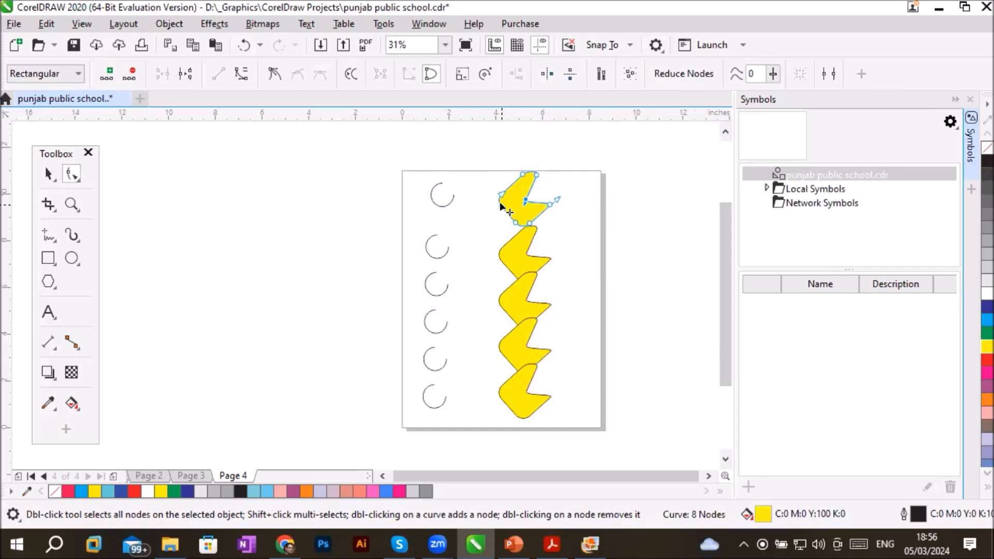
left_click_drag(500, 205, 512, 204)
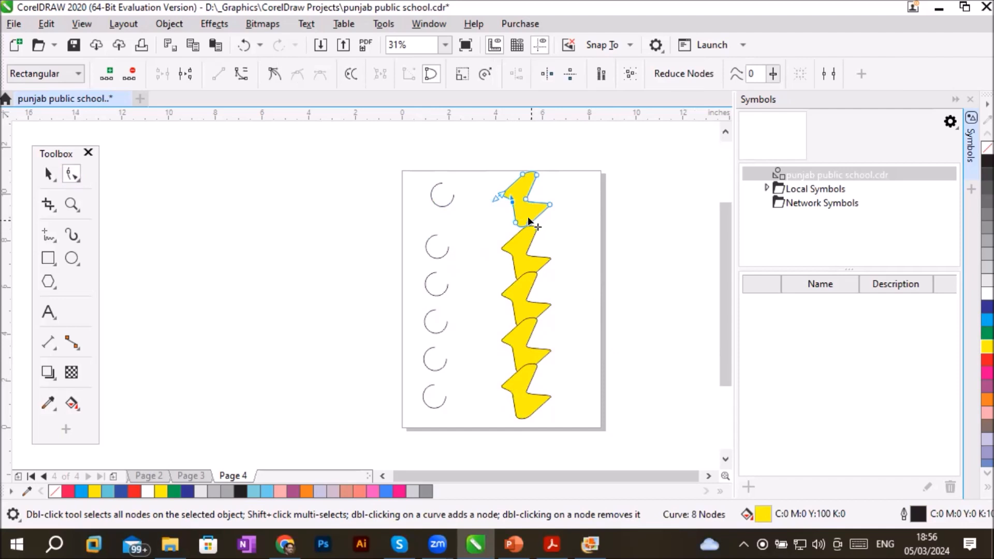
left_click_drag(517, 222, 515, 218)
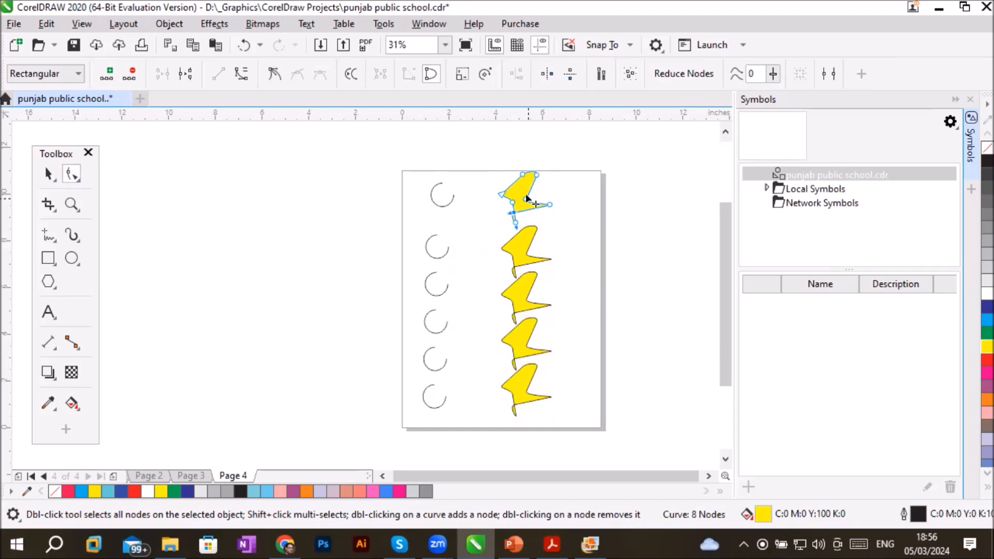
left_click_drag(536, 177, 526, 177)
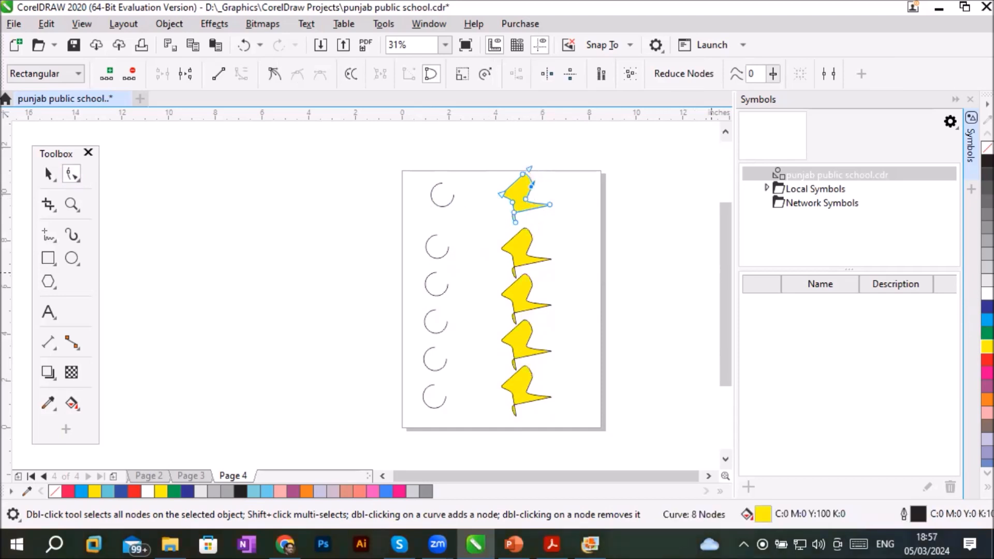
left_click(988, 307)
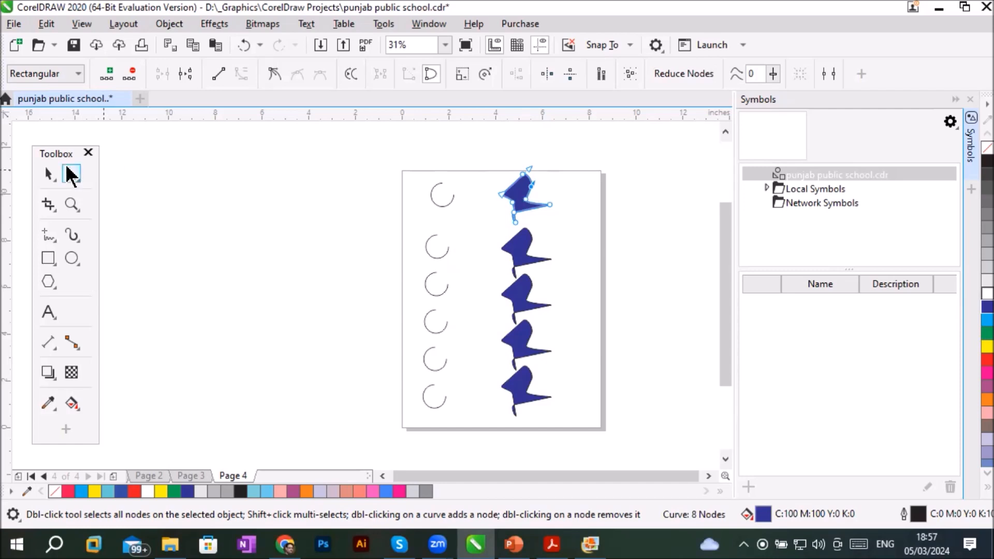
- Clone the irregular original, place the clone to its lower right, and duplicate downward to form a second column of four clones
left_click(47, 175)
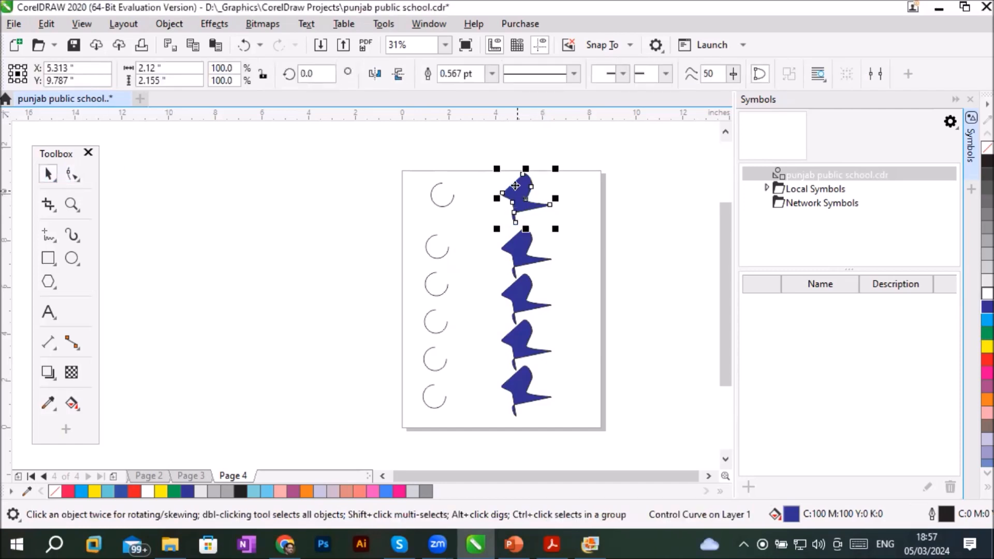
left_click(515, 186)
left_click(516, 185)
left_click(46, 24)
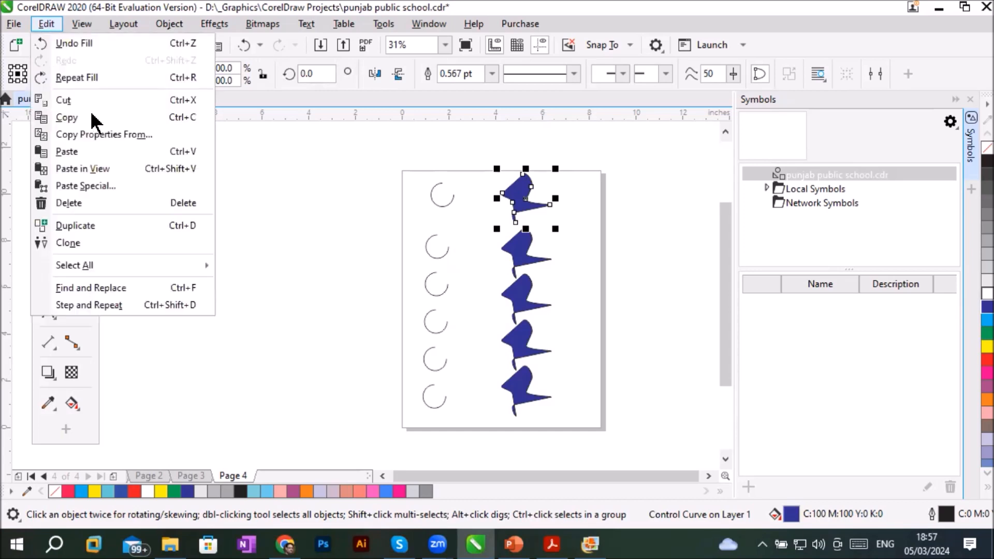
left_click(89, 242)
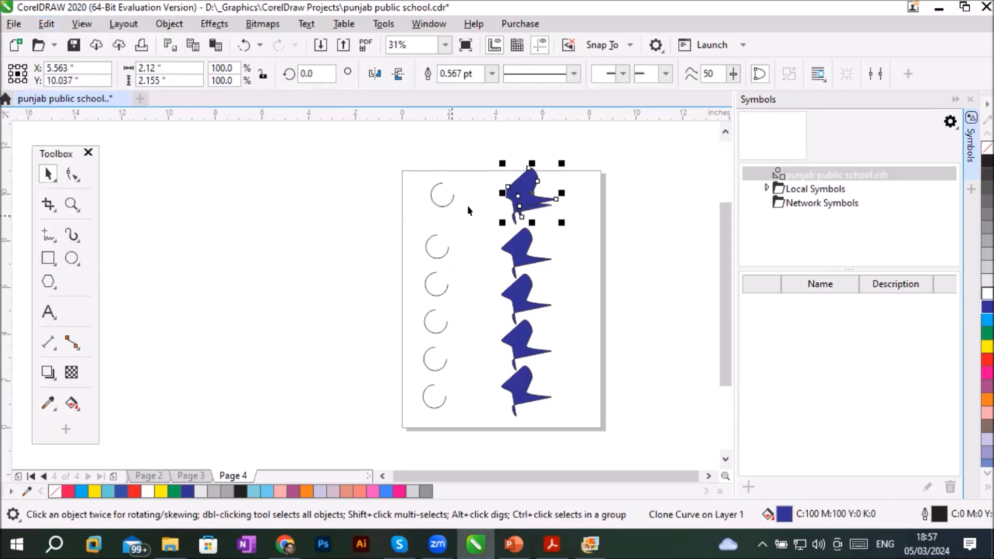
mouse_move(530, 184)
left_mouse_down()
mouse_move(579, 193)
mouse_move(588, 217)
mouse_move(576, 279)
left_mouse_up()
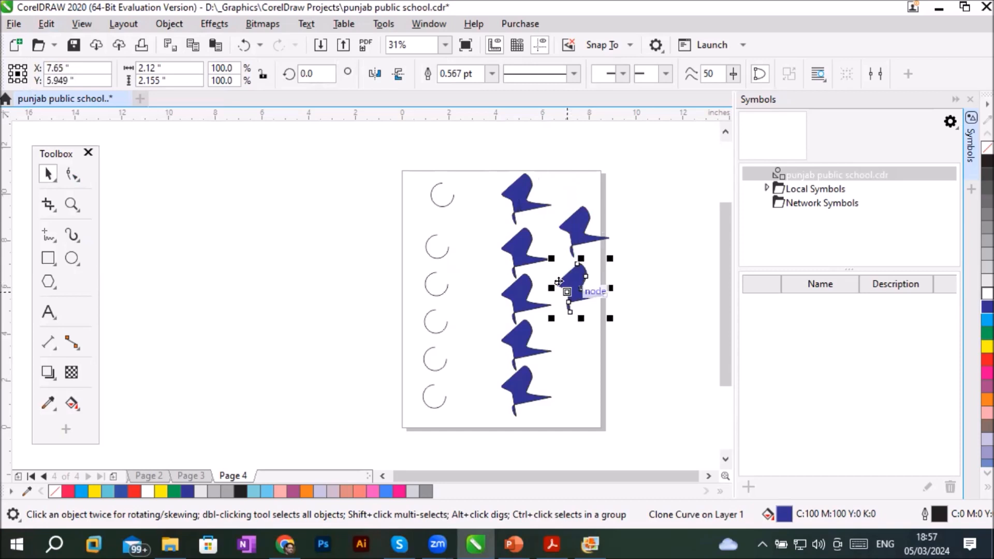
key("ctrl+d")
key("ctrl+d")
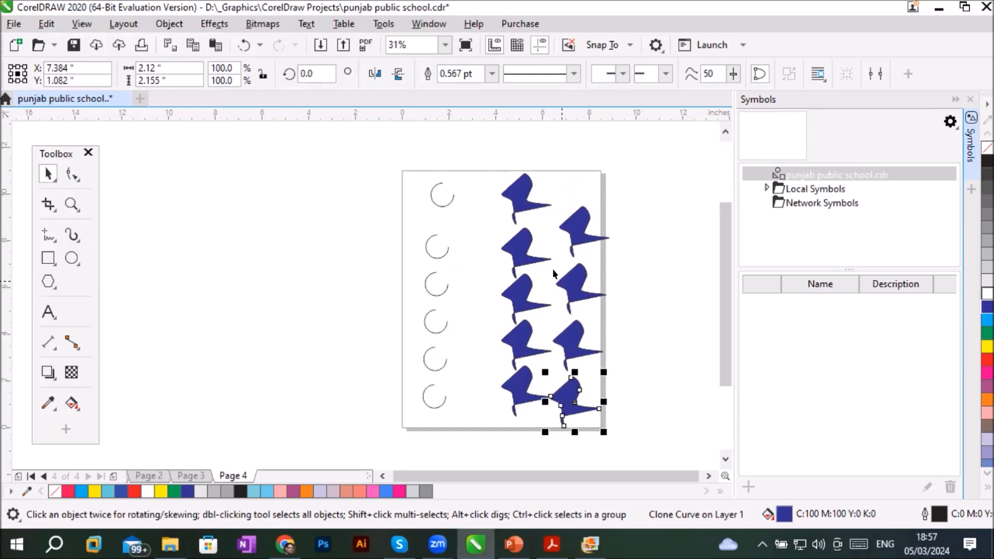
- Fill the irregular original with yellow and place another clone of it just above the page's upper right corner
left_click(525, 186)
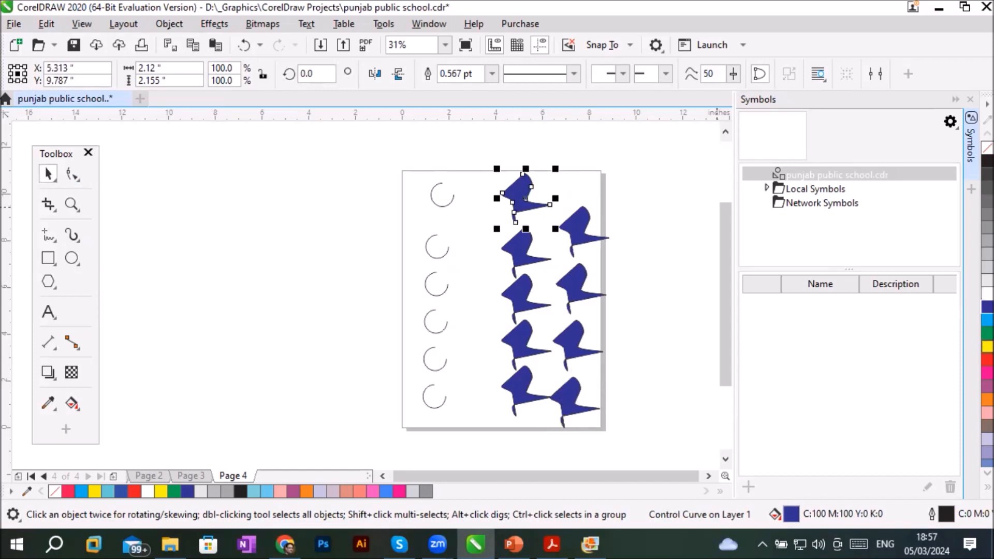
left_click(988, 346)
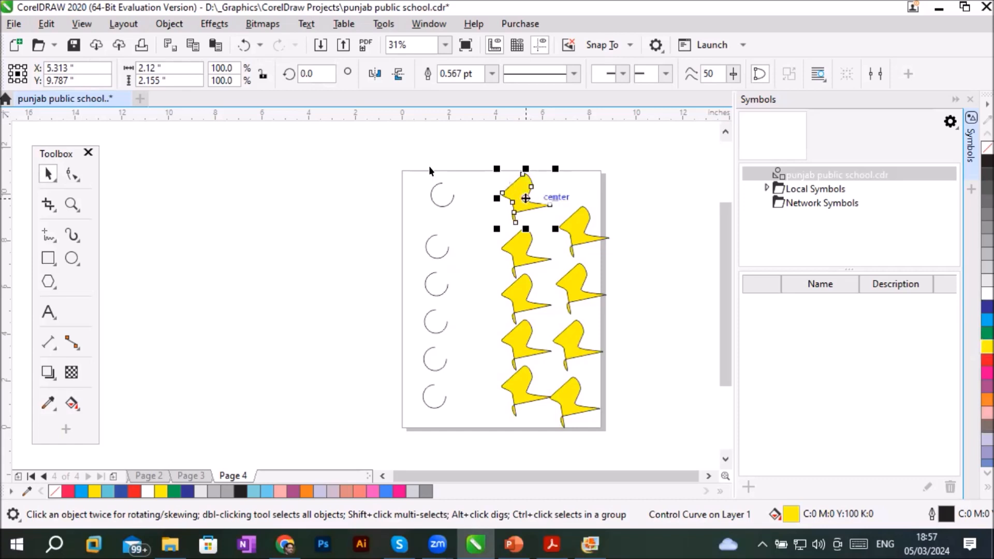
left_click(46, 24)
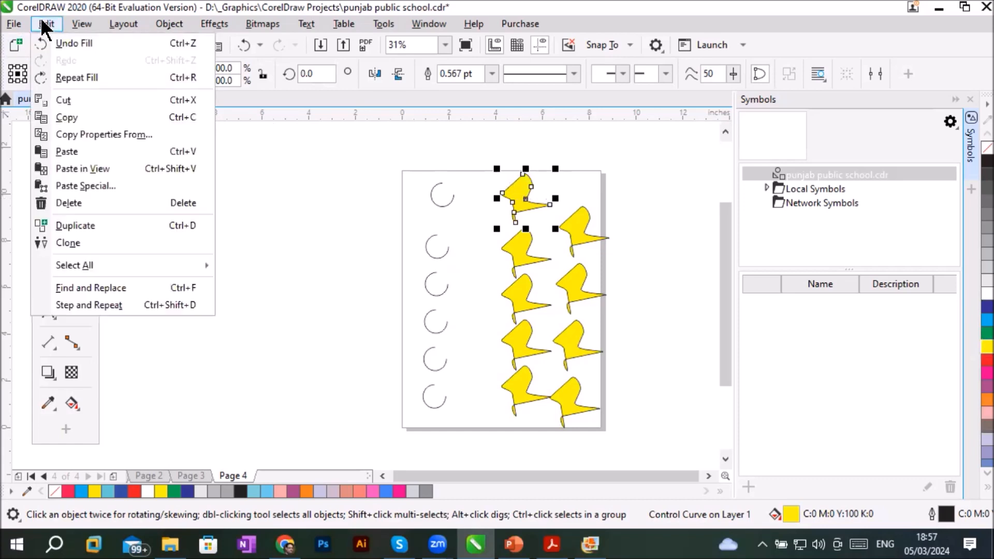
left_click(77, 247)
mouse_move(524, 193)
left_mouse_down()
mouse_move(555, 187)
mouse_move(597, 158)
left_mouse_up()
- Cut the newest clone from page 4 and paste it on page 3, placing it outside the page's left edge
right_click(597, 154)
left_click(536, 211)
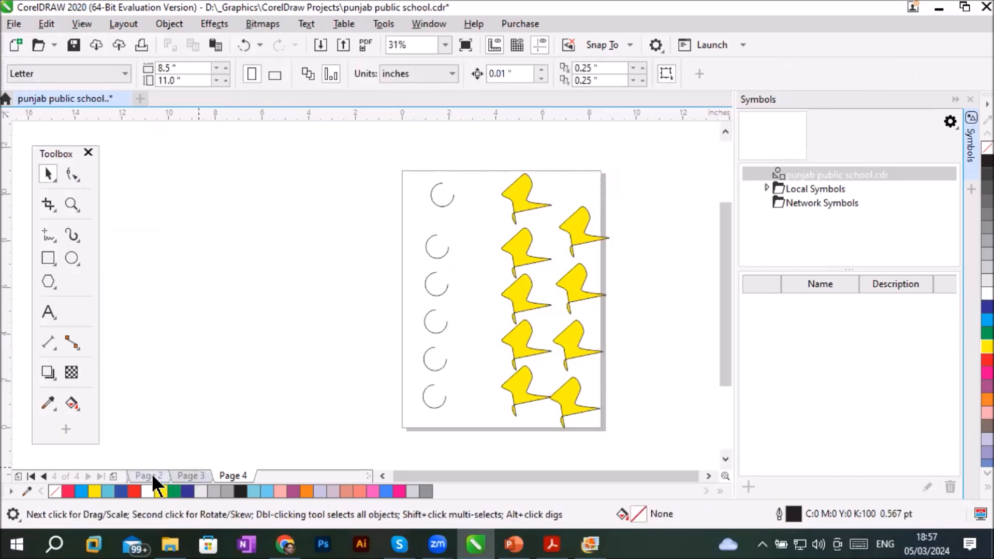
left_click(150, 475)
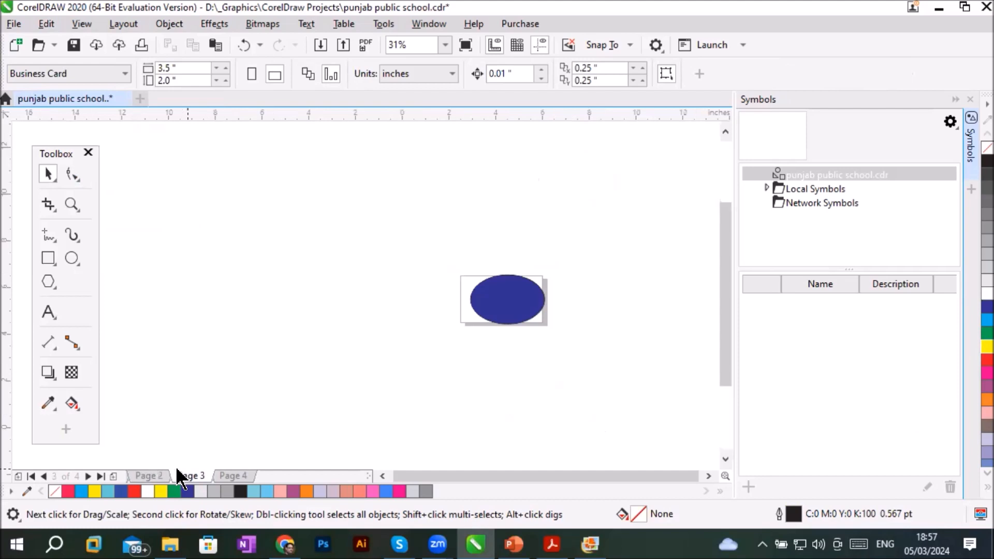
left_click(182, 475)
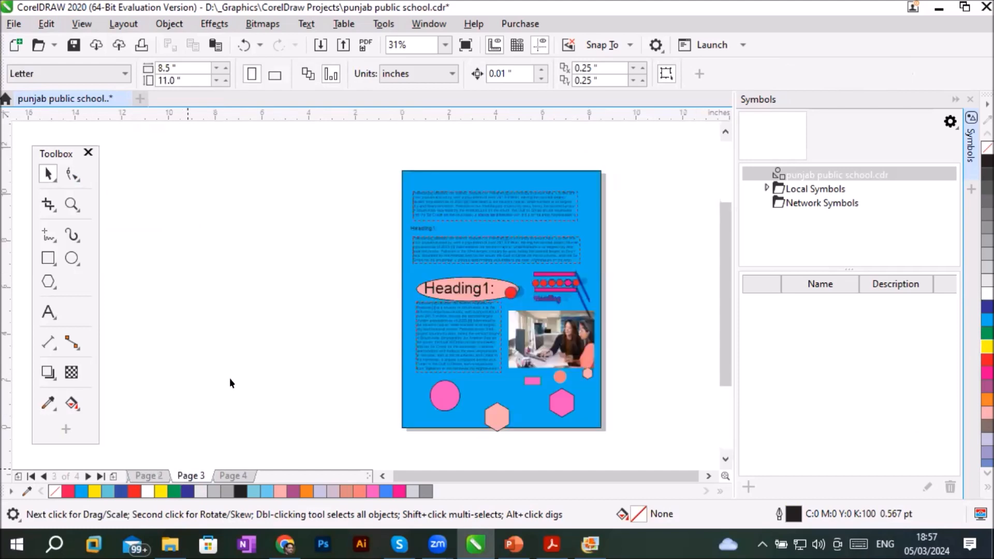
left_click(47, 24)
left_click(38, 150)
left_click_drag(595, 164, 336, 257)
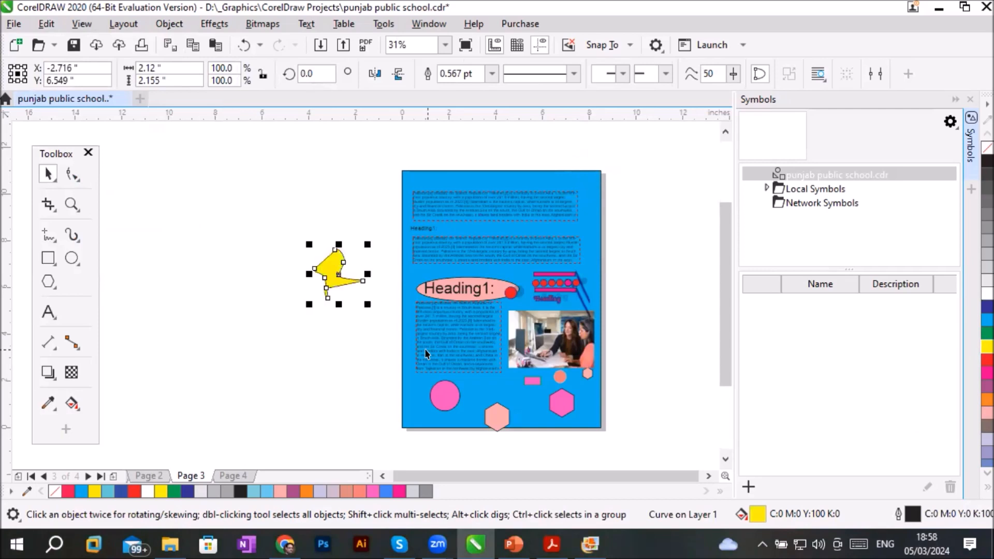
- Return to page 4 and examine the yellow irregular original and its clones near the top of the page
scroll(288, 237, "up", 2)
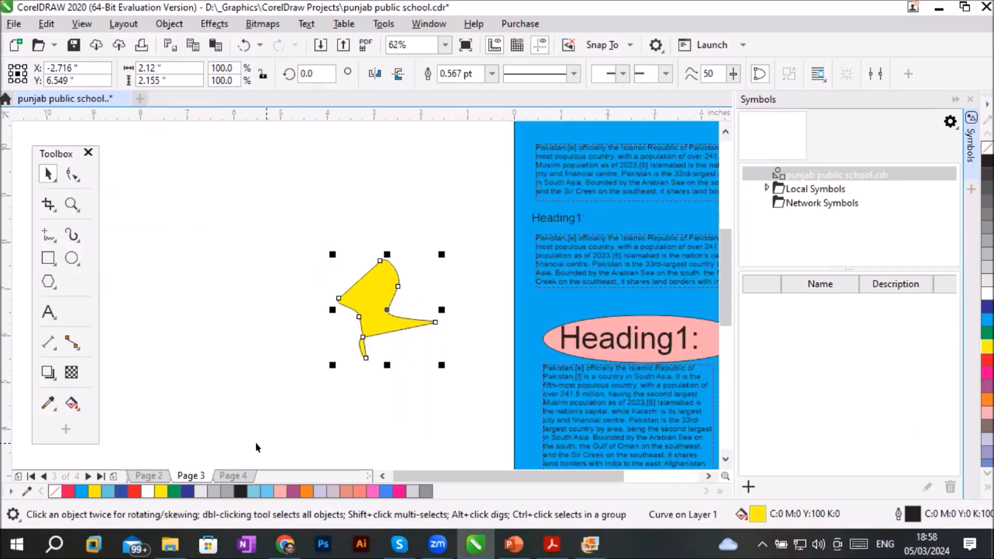
left_click(234, 476)
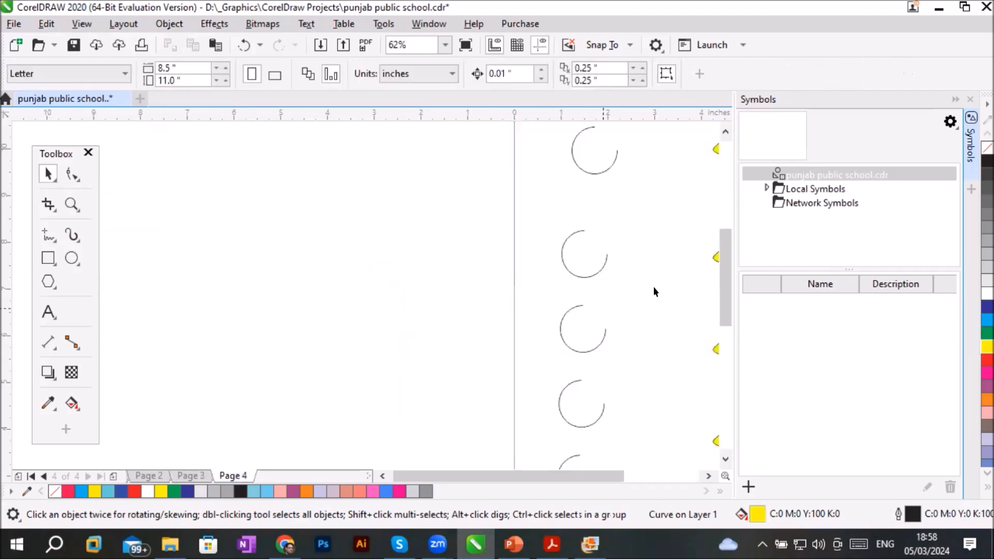
left_click(706, 476)
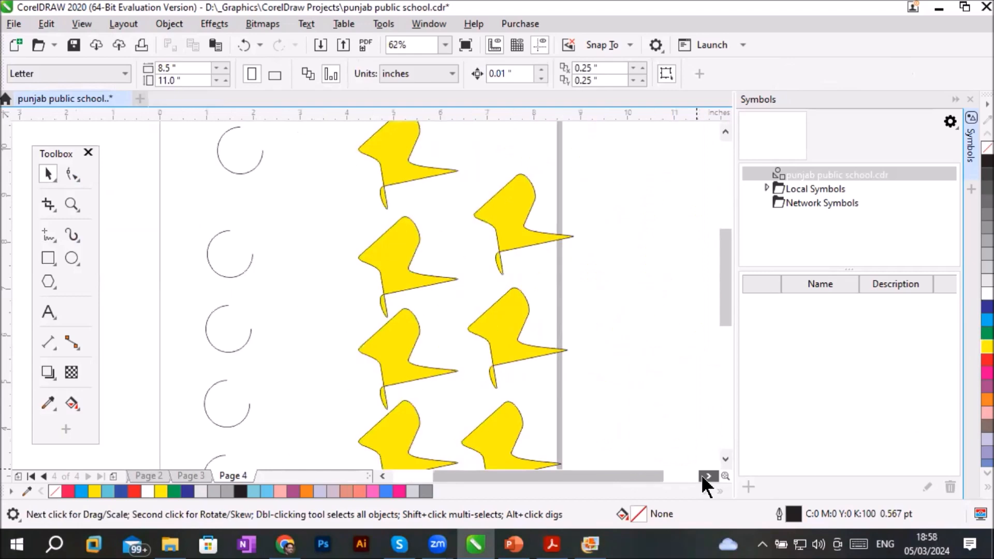
left_click(725, 133)
left_click(726, 133)
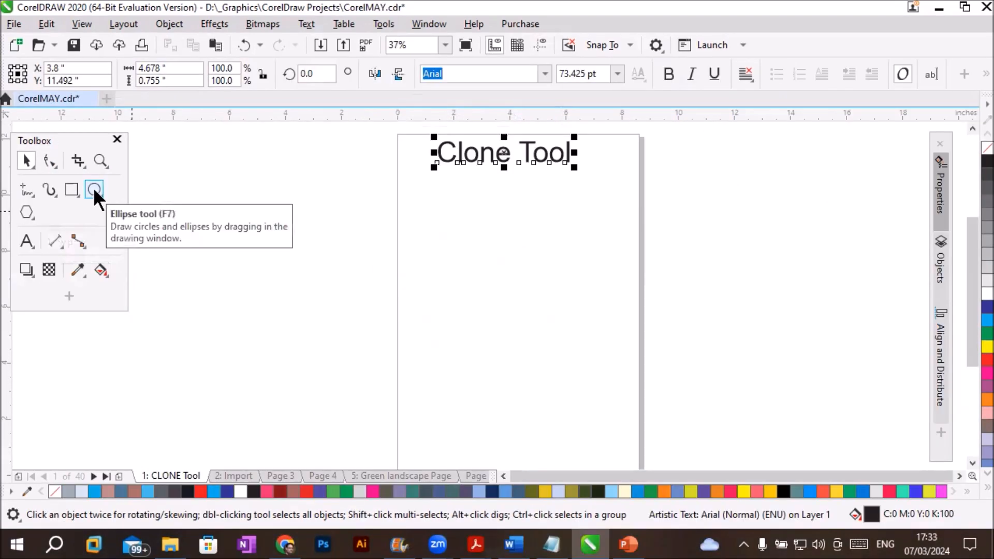
left_click(94, 189)
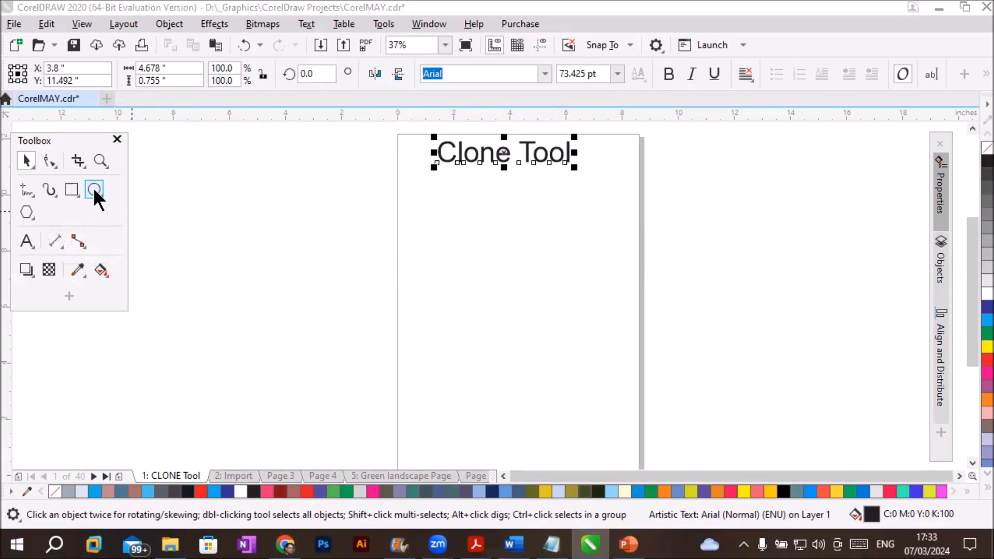
left_click(27, 241)
left_click(335, 237)
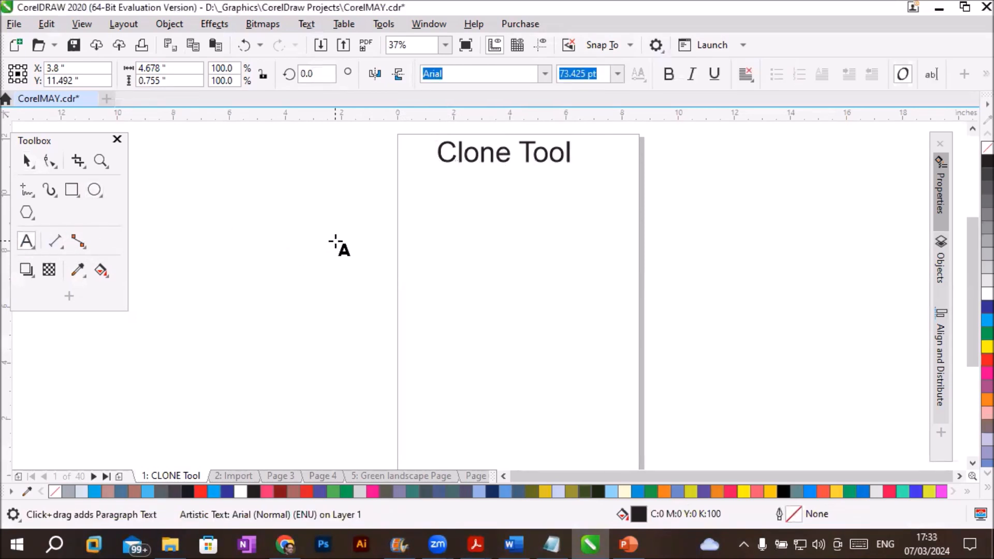
left_click(26, 162)
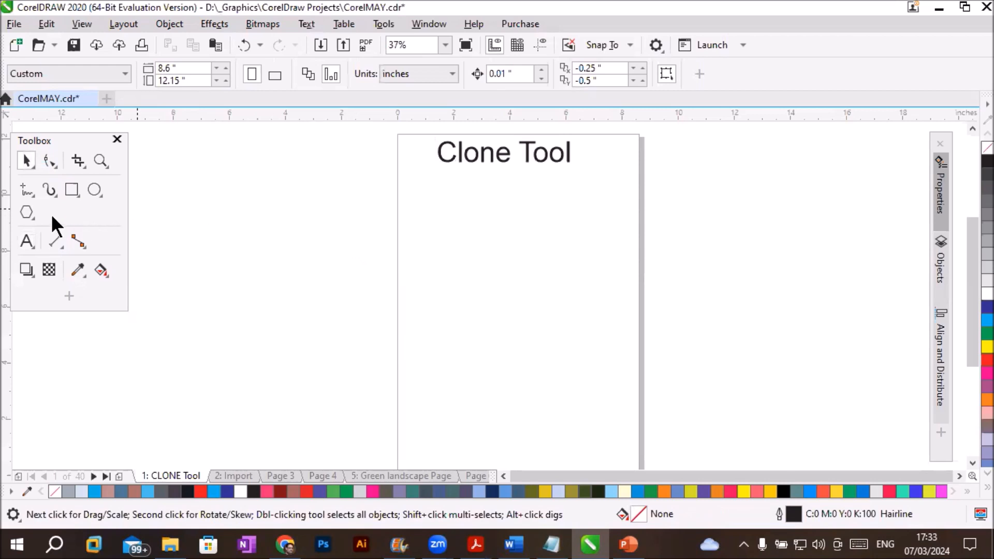
- Add the letter "A" as artistic text outside the page's left edge, scaled to about 2.36 by 2.52 inches
left_click(25, 240)
left_click(221, 231)
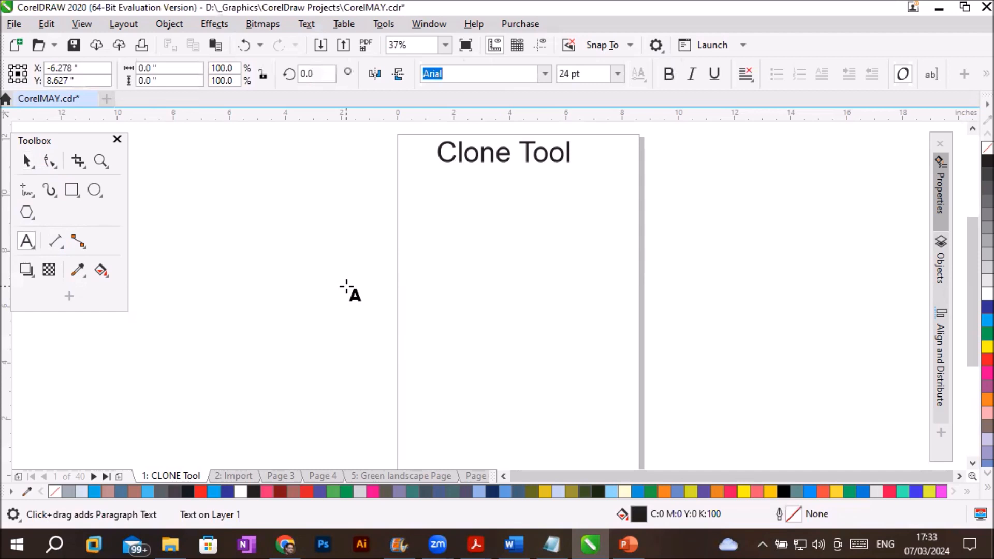
type("A")
left_click_drag(231, 240, 322, 355)
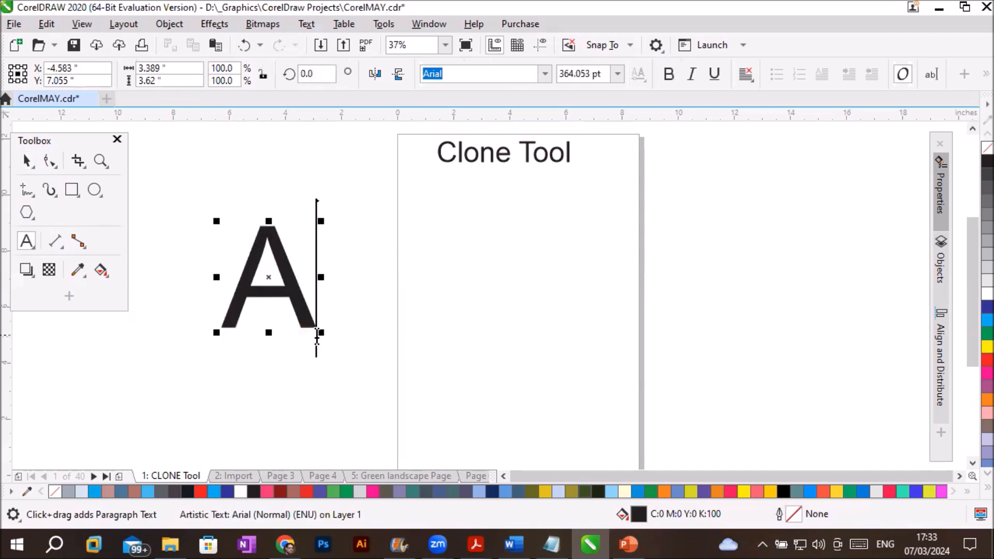
left_click_drag(323, 333, 291, 302)
left_click(27, 160)
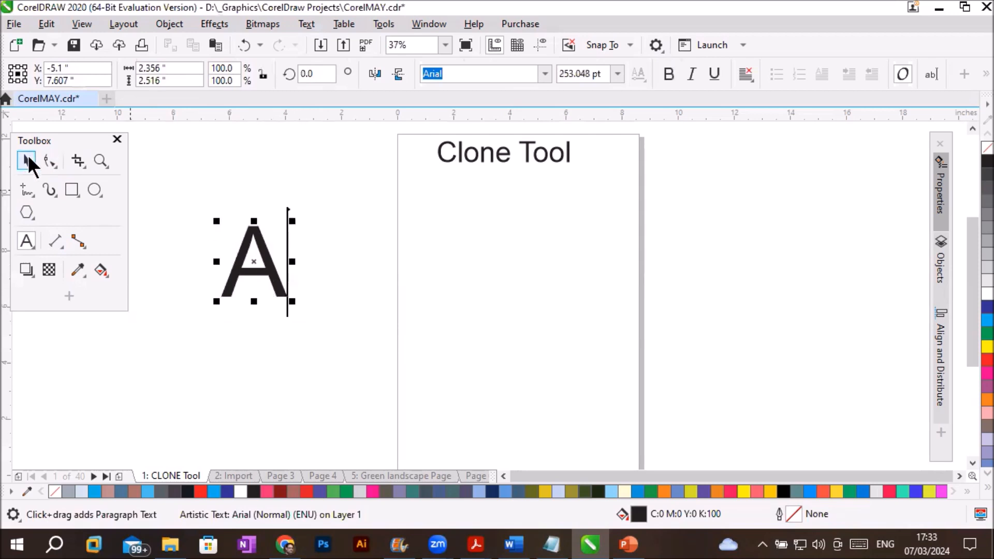
- Convert the letter A to curves
right_click(263, 272)
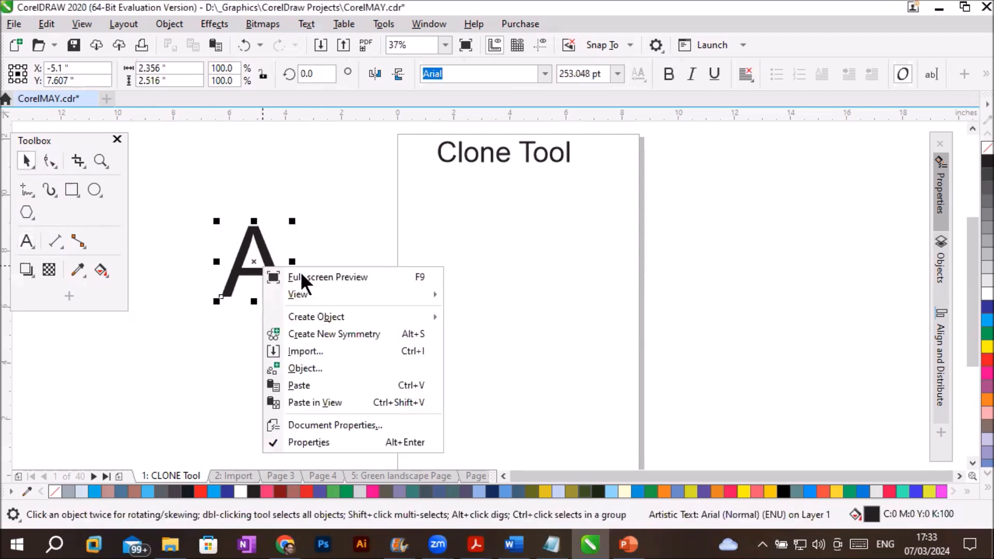
left_click(234, 267)
right_click(235, 267)
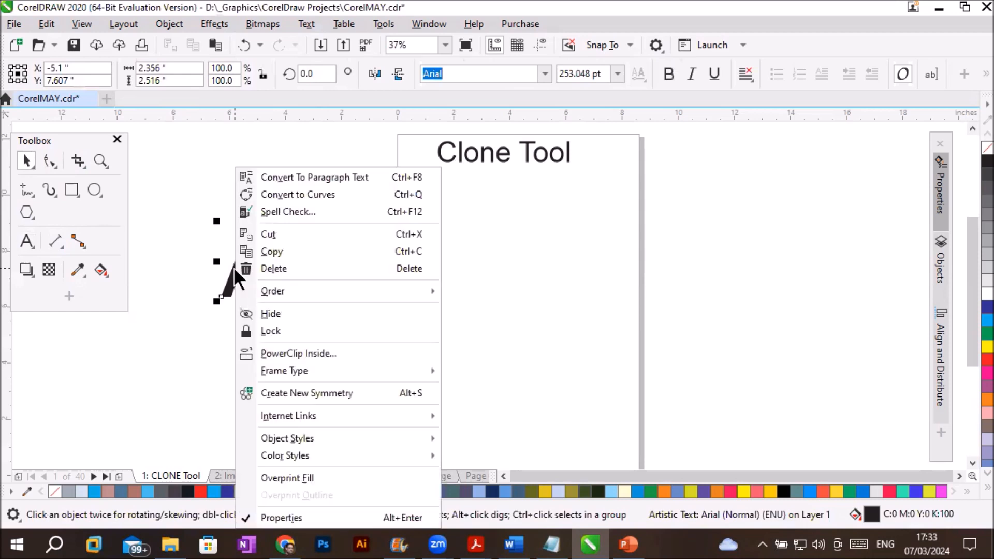
left_click(300, 193)
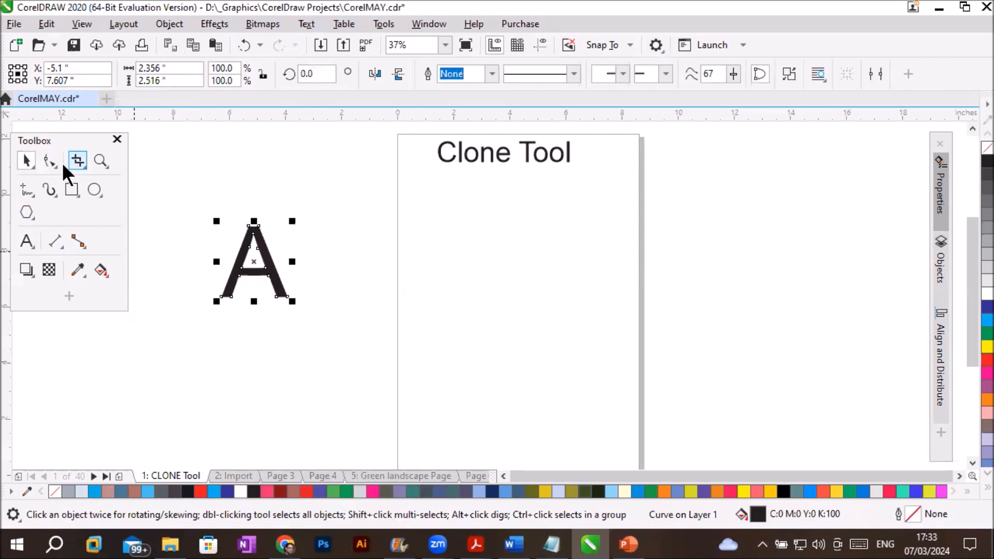
- Spread the A's feet outward and slightly up to about 3.41 by 2.16 inches overall, and move it up toward the page
left_click(47, 163)
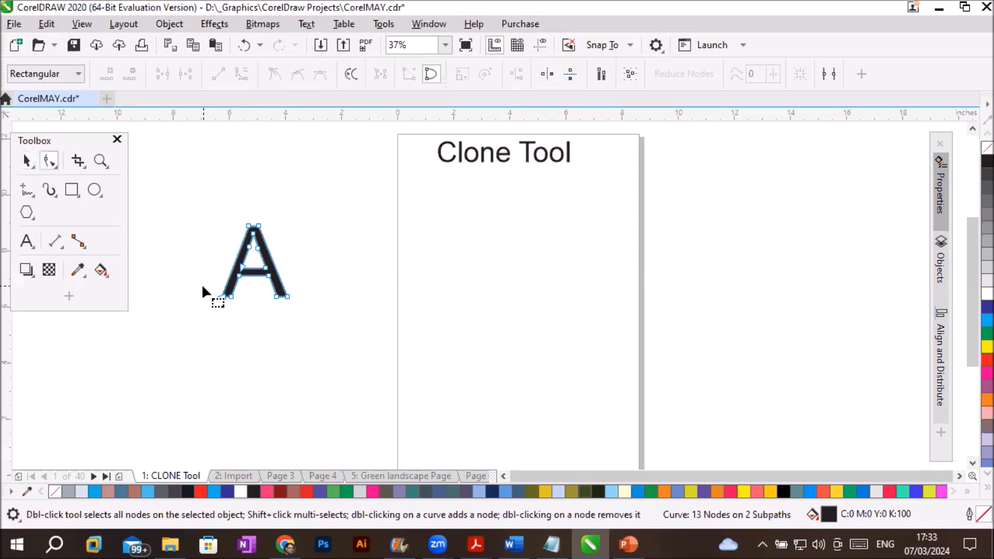
left_click_drag(230, 295, 298, 287)
left_click(26, 161)
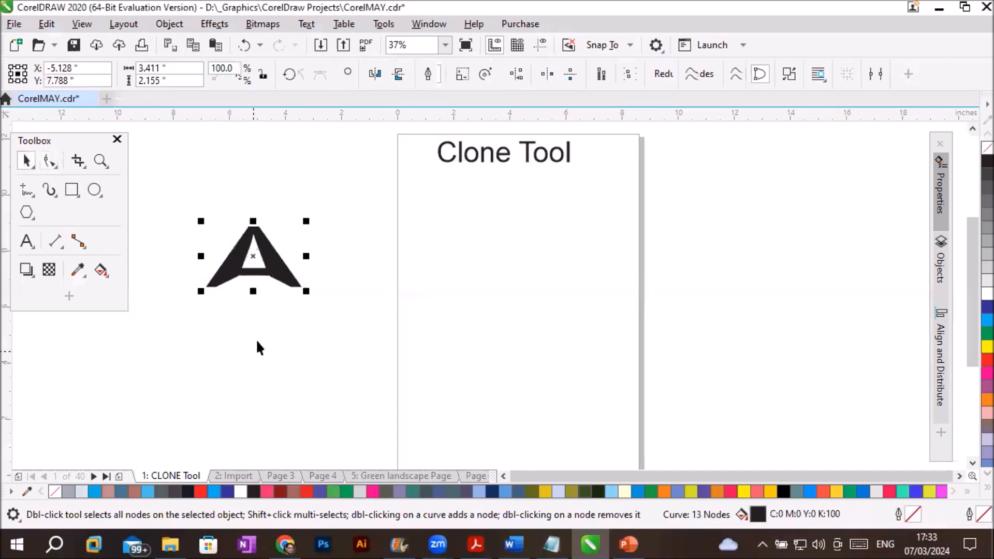
left_click_drag(283, 271, 325, 226)
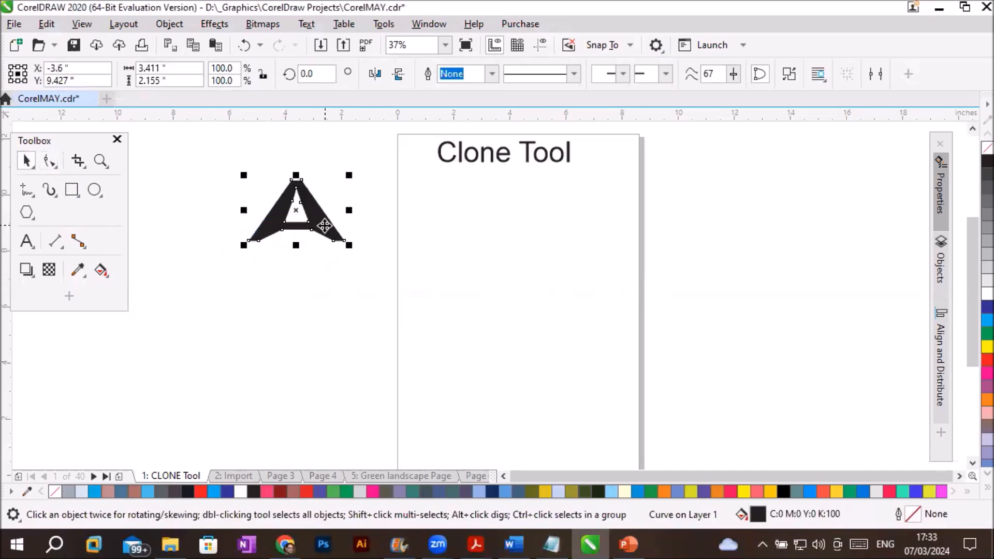
- Clone the reshaped A, place the clone below the "Clone Tool" title, and duplicate it to make five clones across the page
left_click(40, 24)
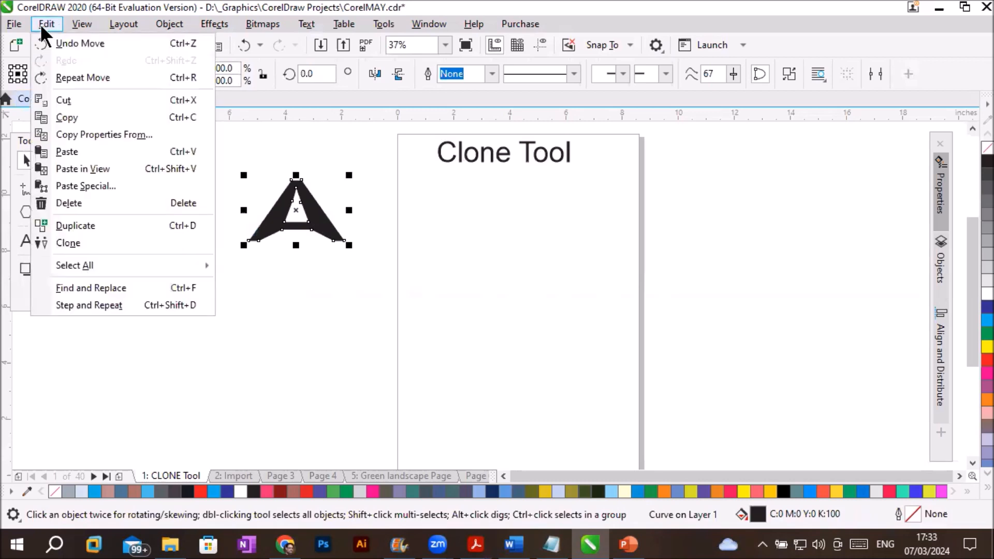
left_click(91, 243)
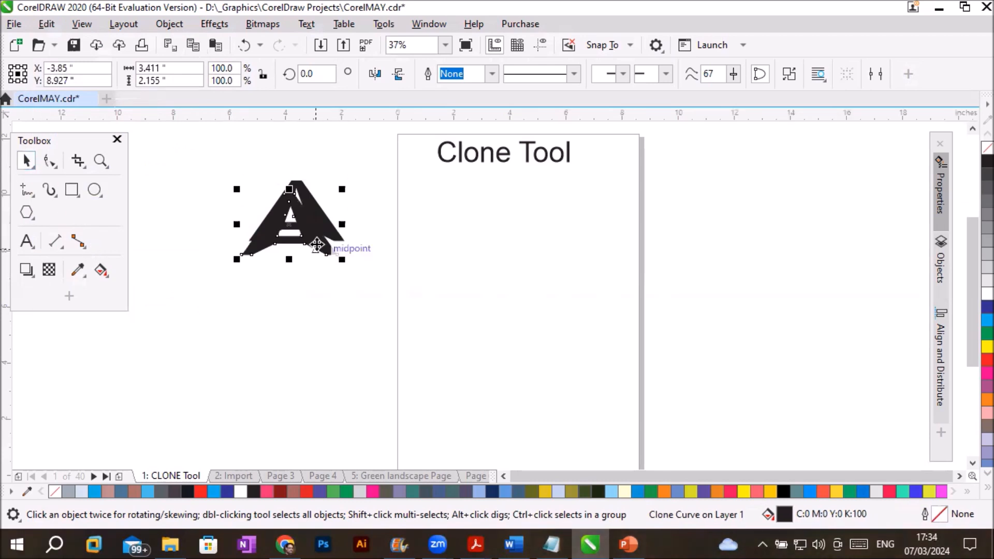
mouse_move(344, 250)
left_mouse_down()
mouse_move(519, 248)
mouse_move(488, 238)
left_mouse_up()
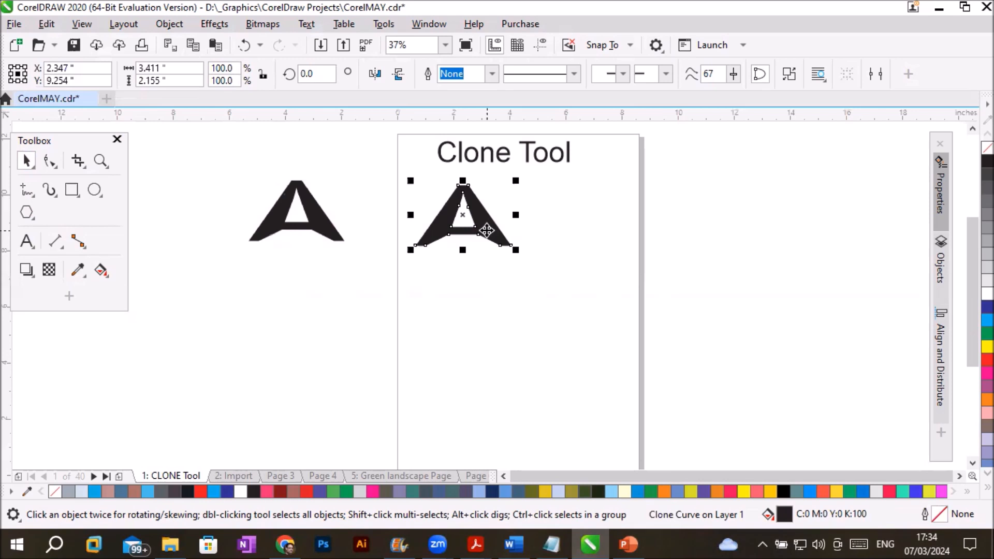
mouse_move(486, 230)
left_mouse_down()
mouse_move(599, 220)
mouse_move(595, 244)
mouse_move(500, 333)
mouse_move(540, 324)
mouse_move(463, 409)
mouse_move(573, 409)
mouse_move(601, 393)
left_mouse_up()
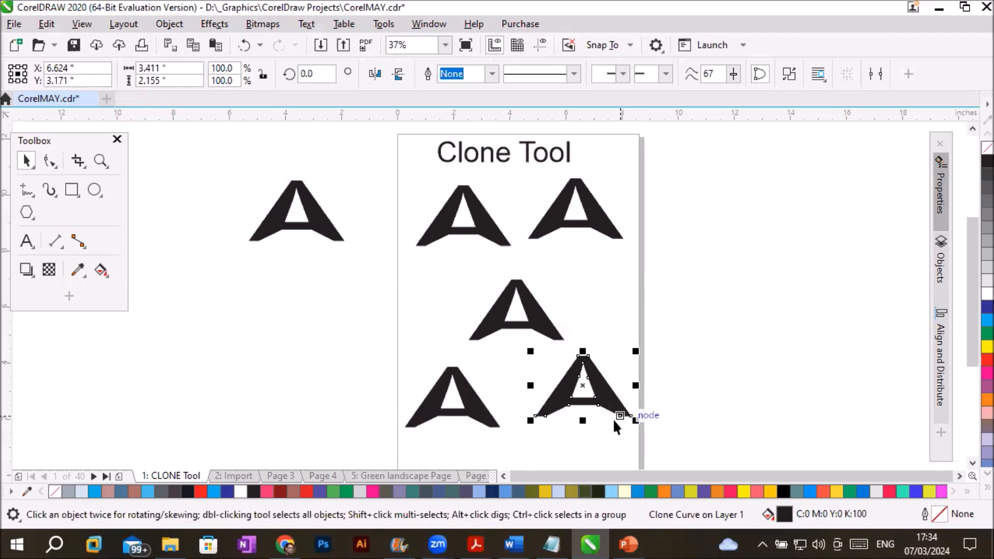
- Rotate the original A to about 31.2 degrees and give it a red fill and a blue outline
left_click(280, 215)
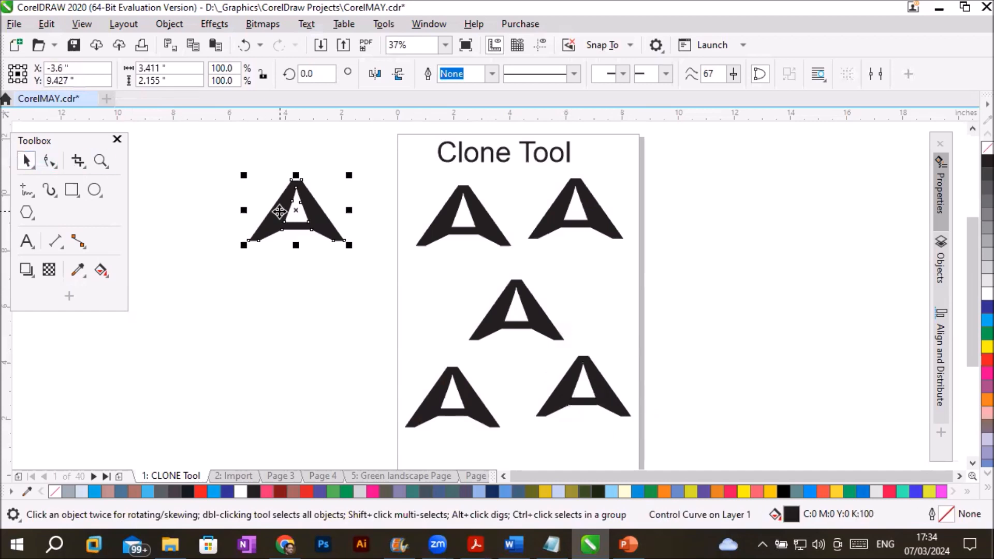
left_click(280, 212)
left_click_drag(355, 172, 361, 223)
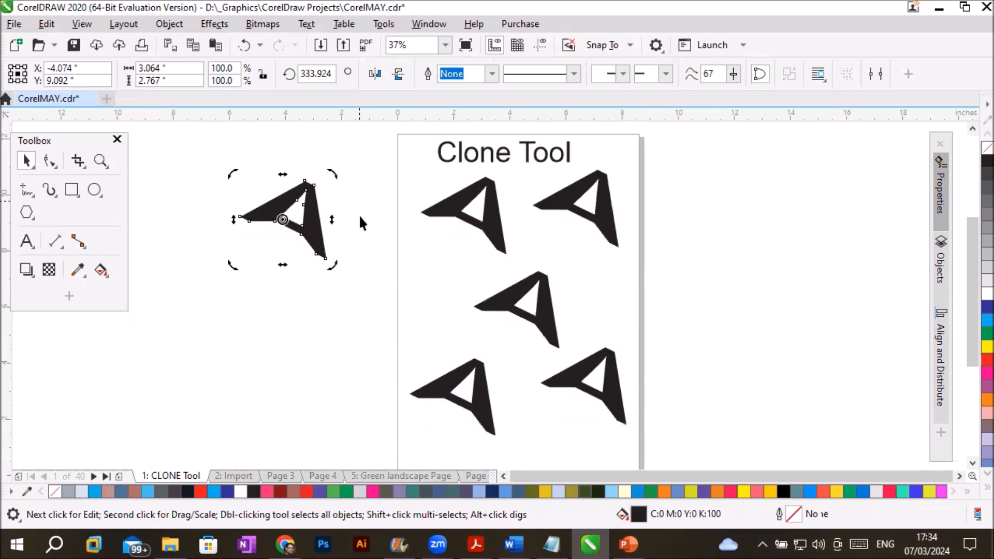
left_click_drag(330, 263, 354, 200)
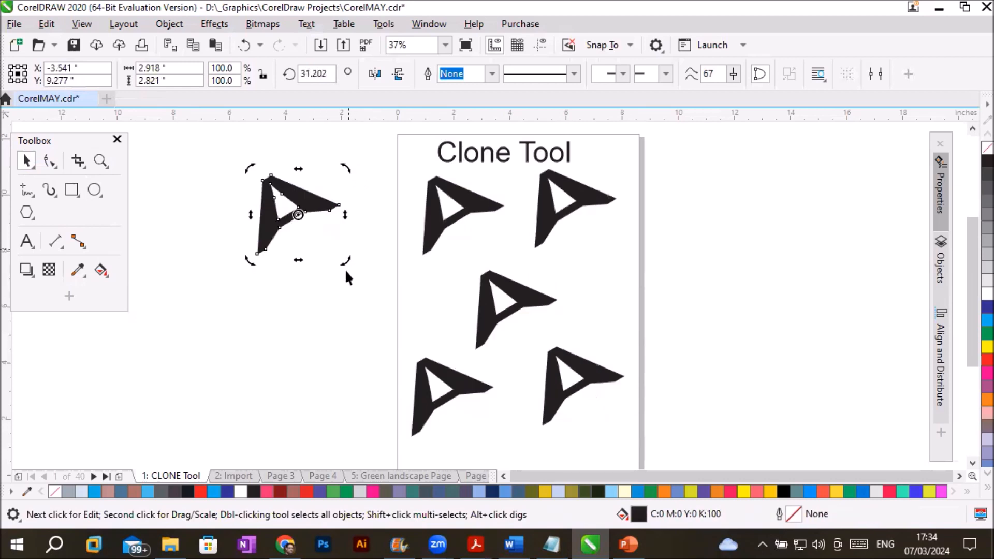
left_click(987, 360)
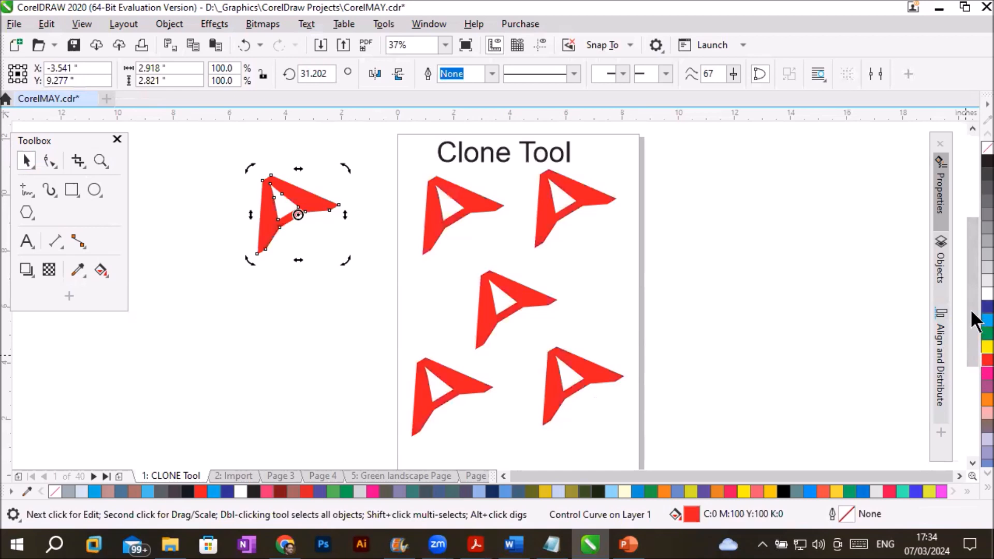
right_click(987, 307)
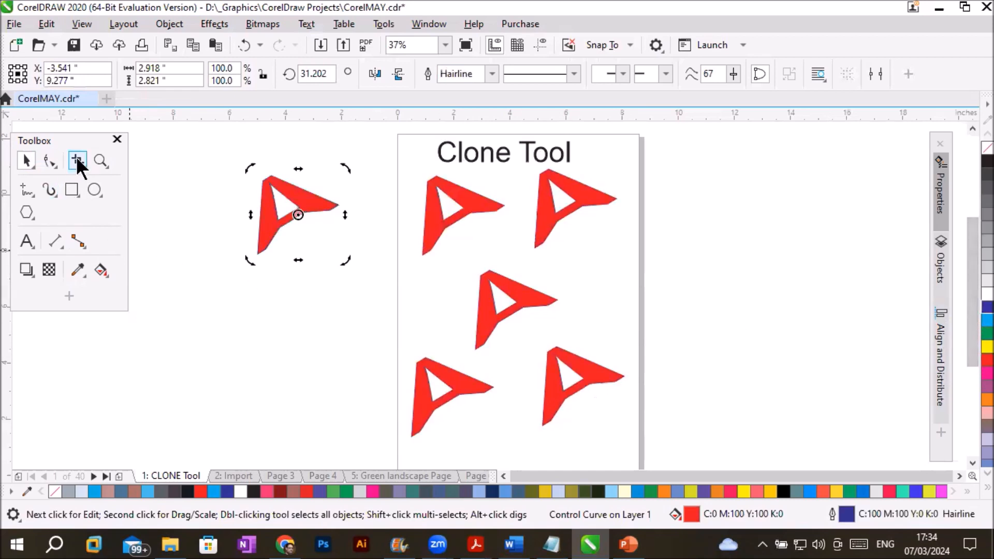
- Reshape the original A by moving the inner corner of one leg, extending the other foot outward, and pulling the apex nodes up and left
left_click(48, 161)
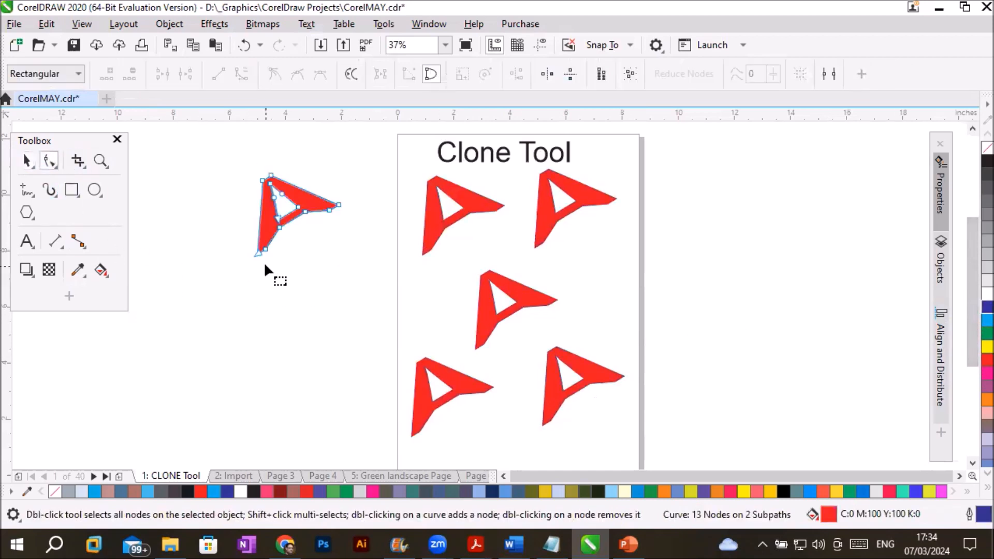
left_click(280, 228)
left_click_drag(280, 228, 294, 231)
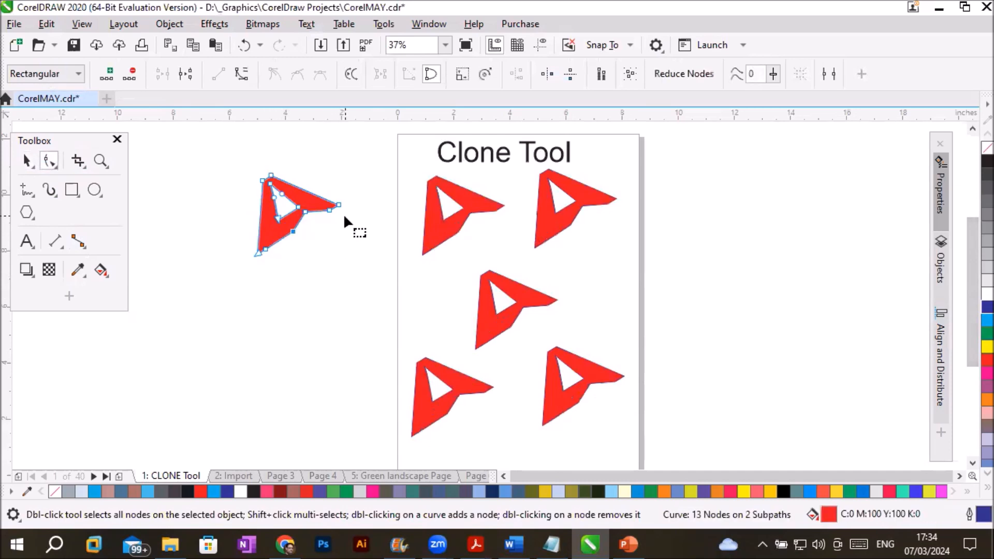
left_click_drag(327, 187, 357, 222)
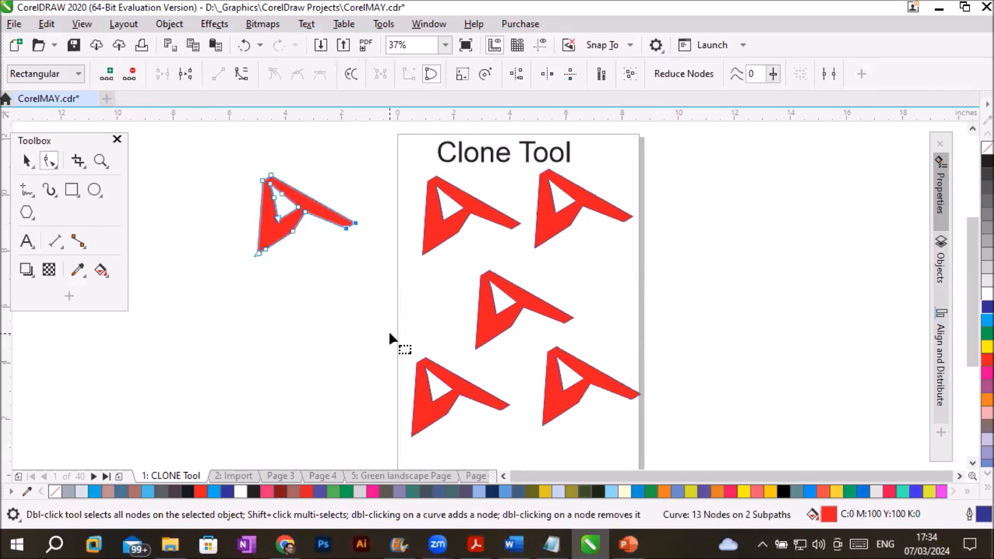
left_click_drag(293, 232, 299, 222)
left_click(263, 180)
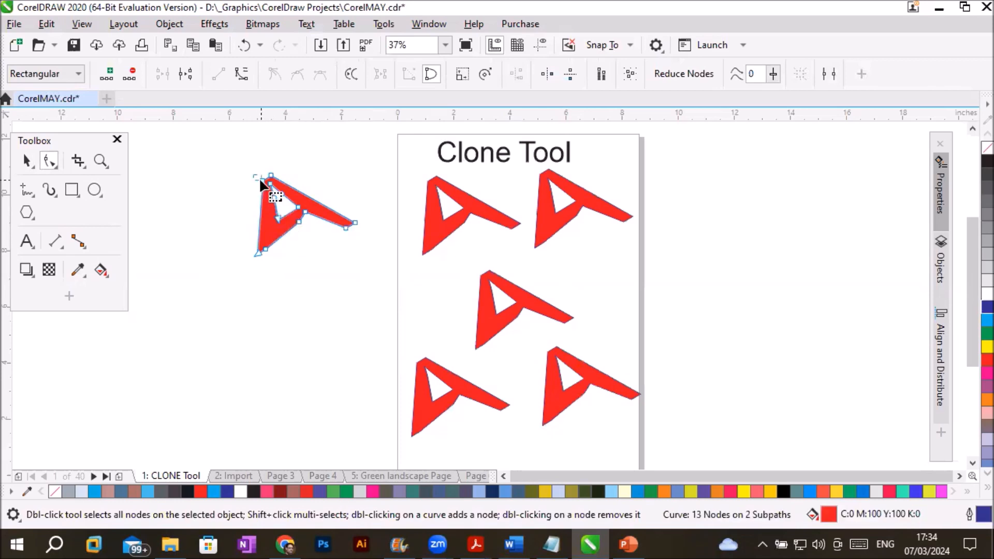
left_click(271, 176, "shift")
left_click_drag(262, 178, 242, 156)
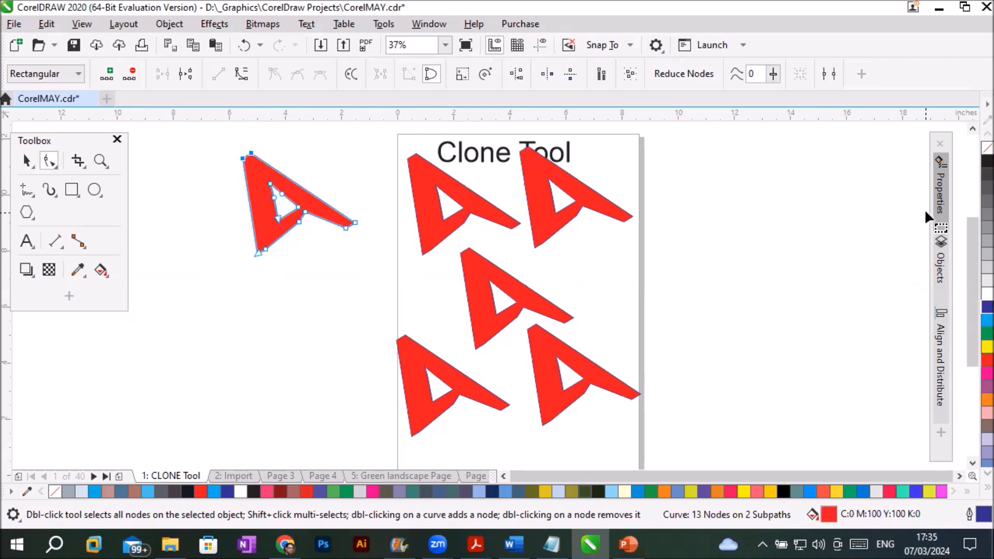
- Set the original A's outline width to 12 pt
left_click(940, 207)
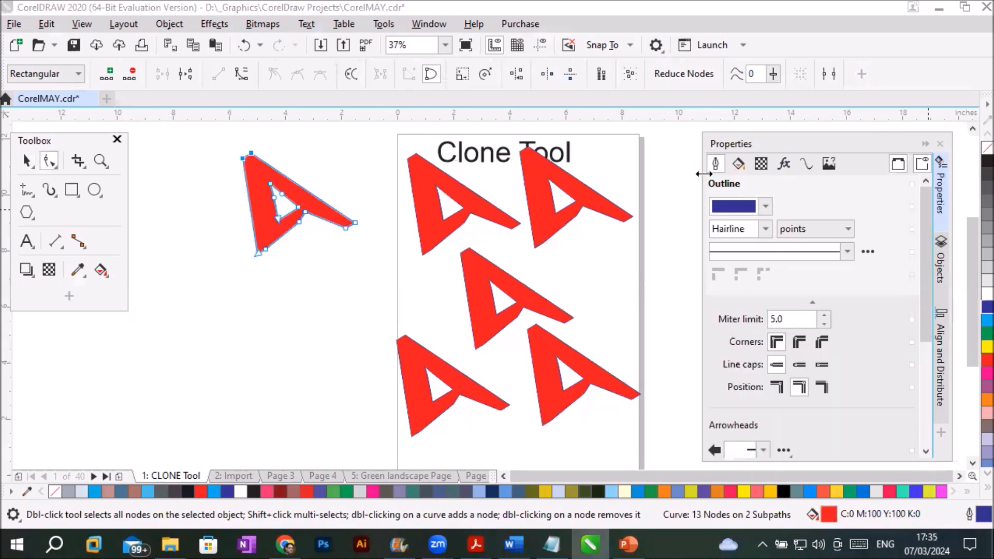
left_click(765, 229)
left_click(735, 327)
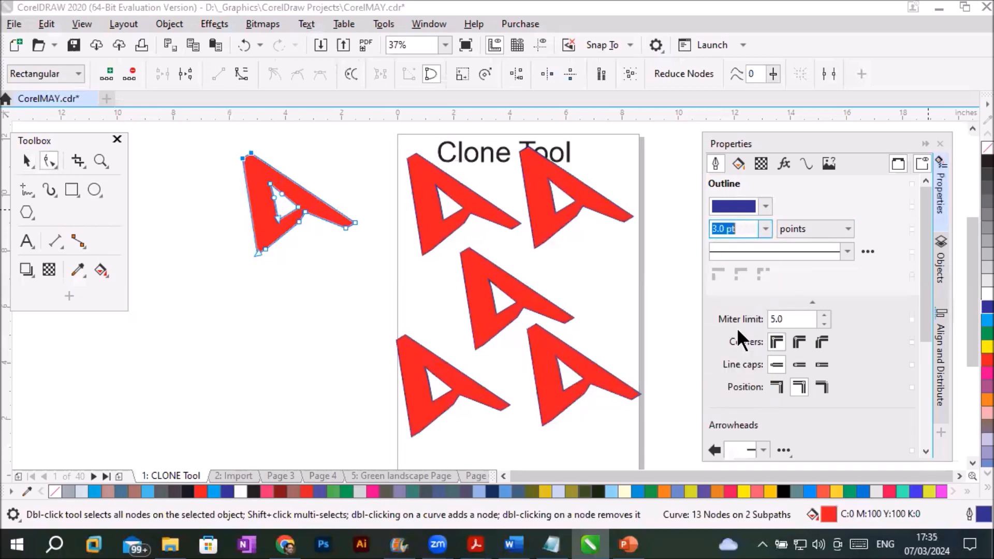
left_click(765, 229)
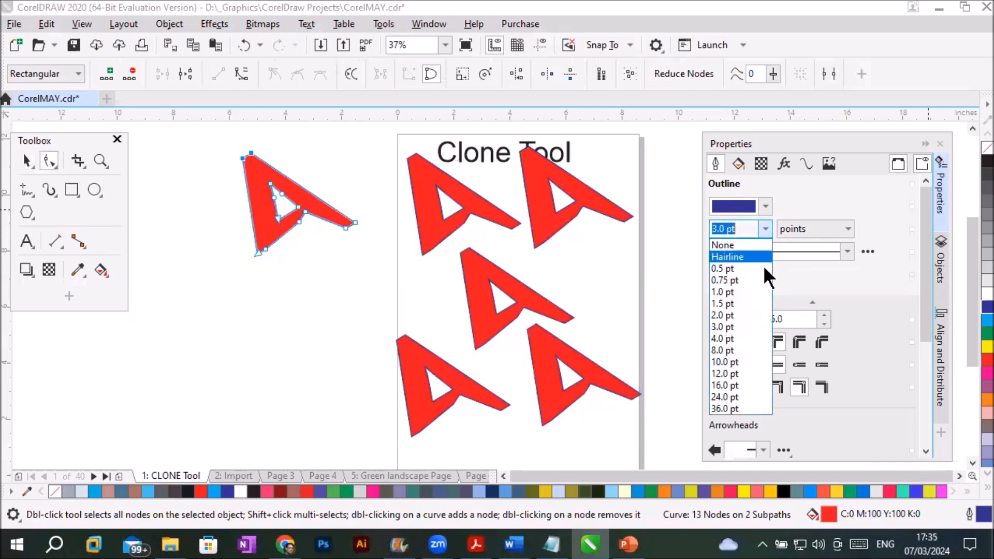
left_click(750, 370)
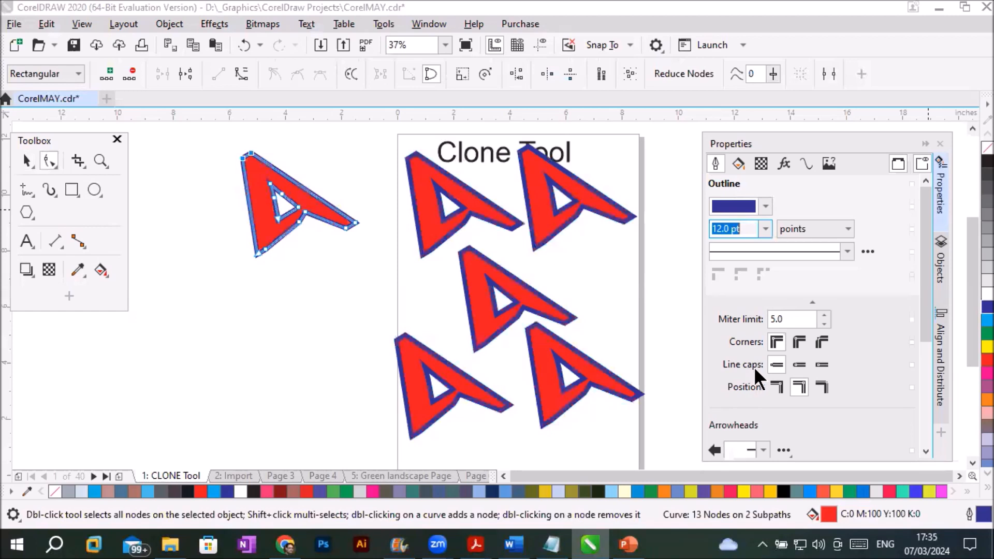
- Apply a dashed line style to the original A's outline and review its remaining corner, cap, arrowhead and calligraphy settings
left_click(846, 251)
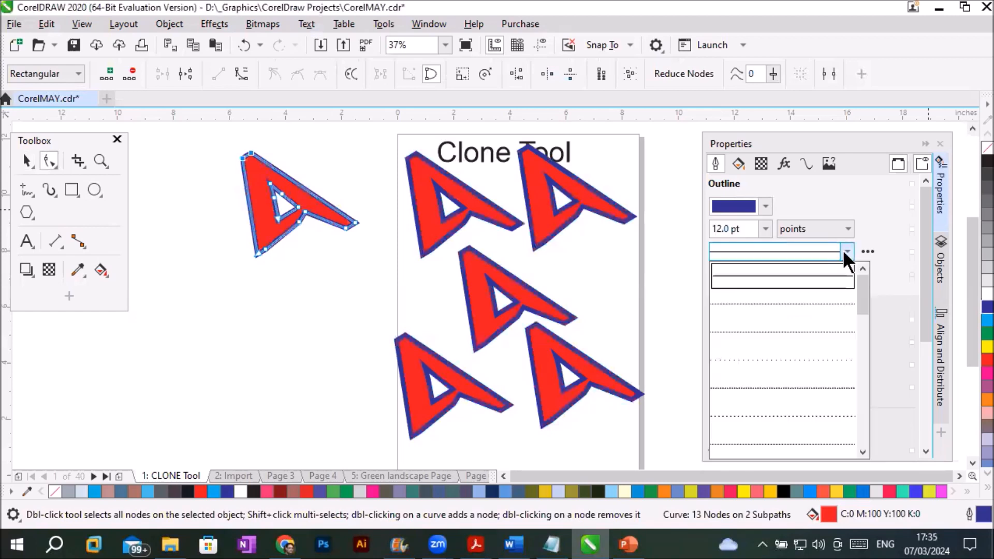
left_click(789, 302)
scroll(825, 386, "down", 1)
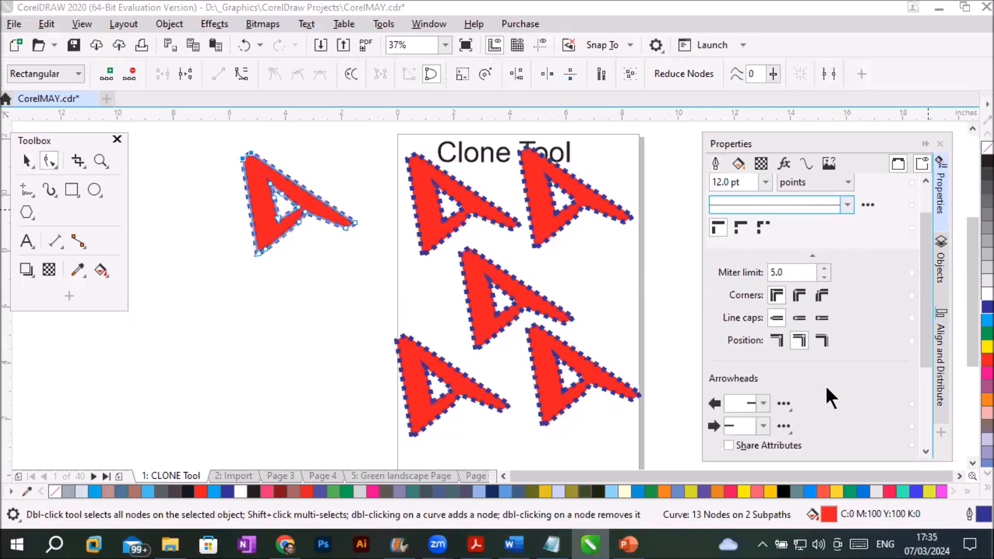
scroll(825, 385, "down", 3)
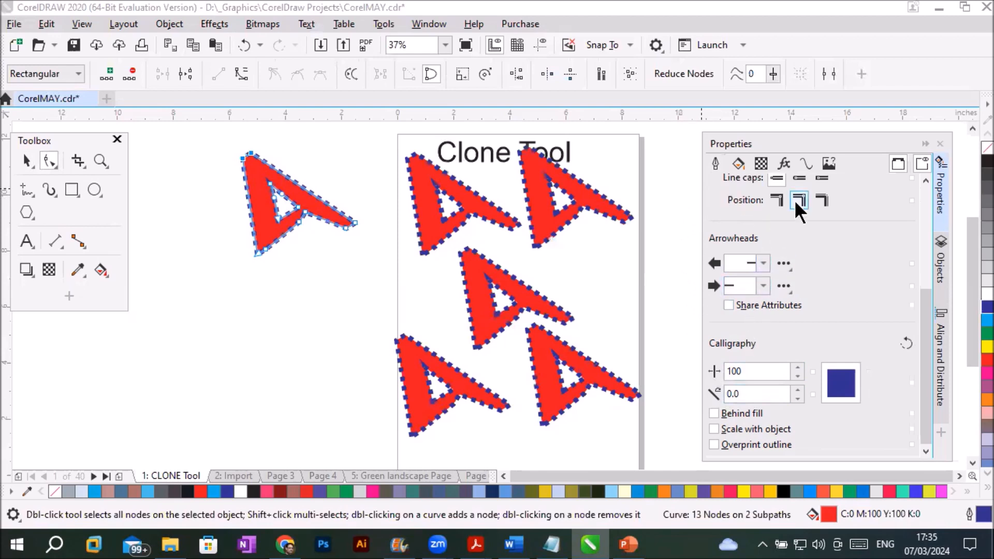
scroll(784, 238, "up", 1)
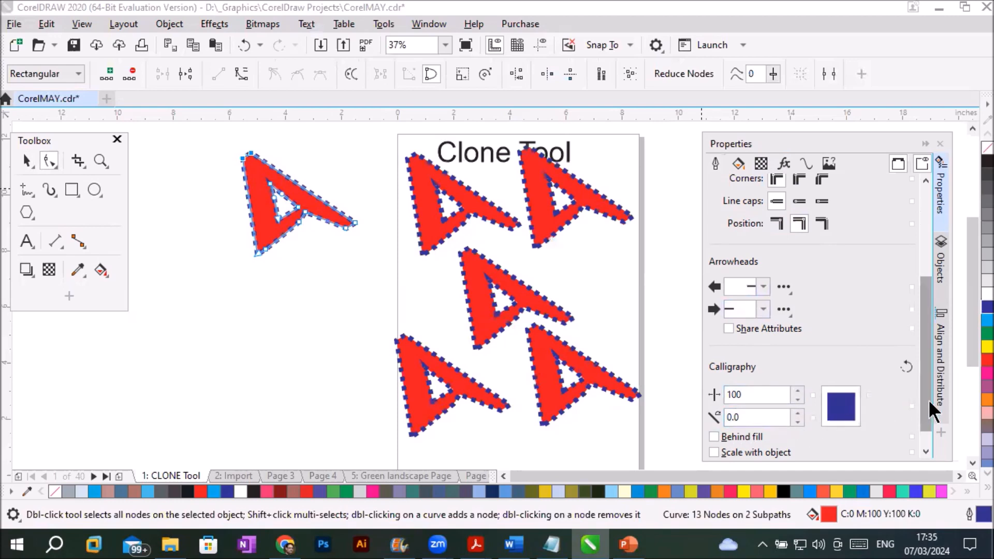
scroll(928, 399, "down", 1)
left_click_drag(928, 400, 926, 270)
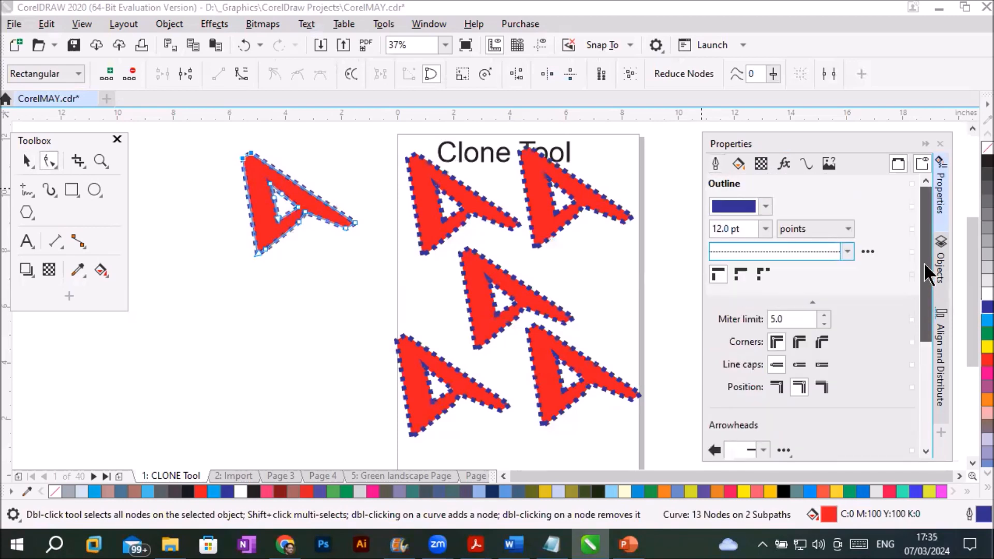
left_click(714, 164)
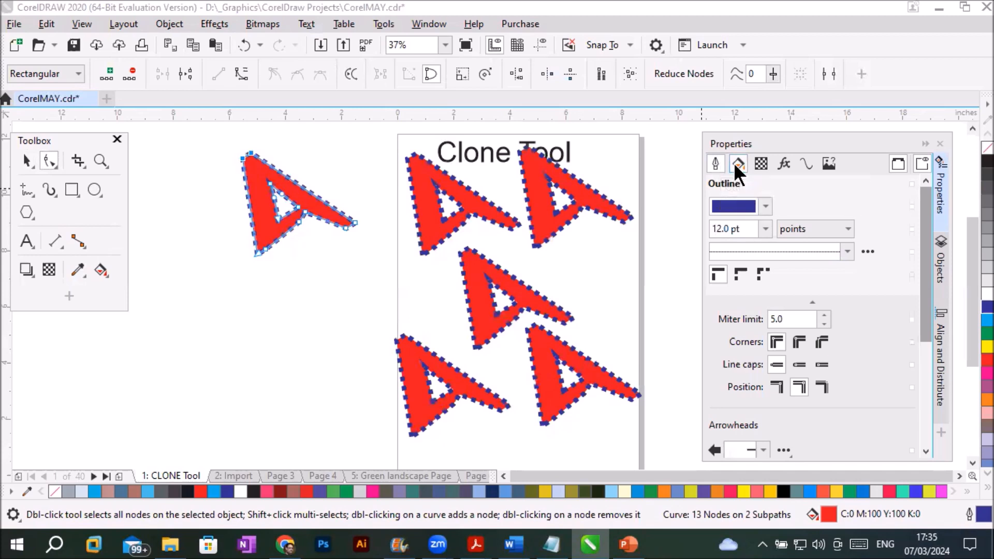
- Try cyan and yellow uniform fills on the original A and set its fill back to red
left_click(737, 165)
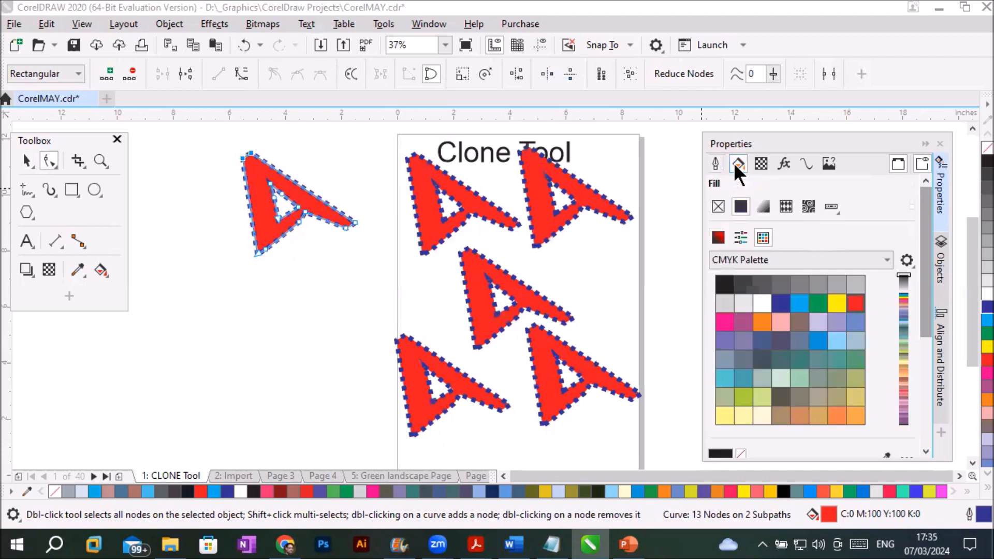
left_click(801, 305)
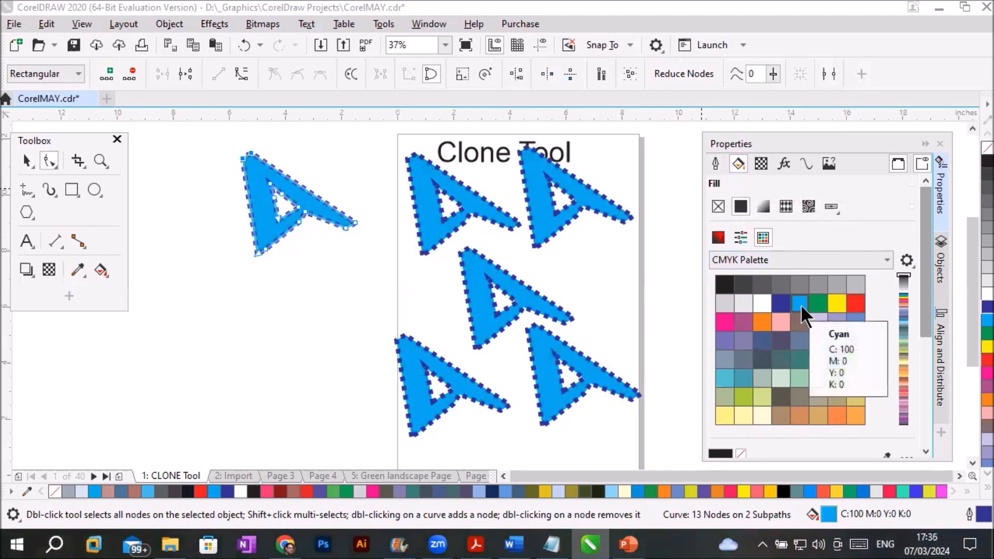
left_click(835, 304)
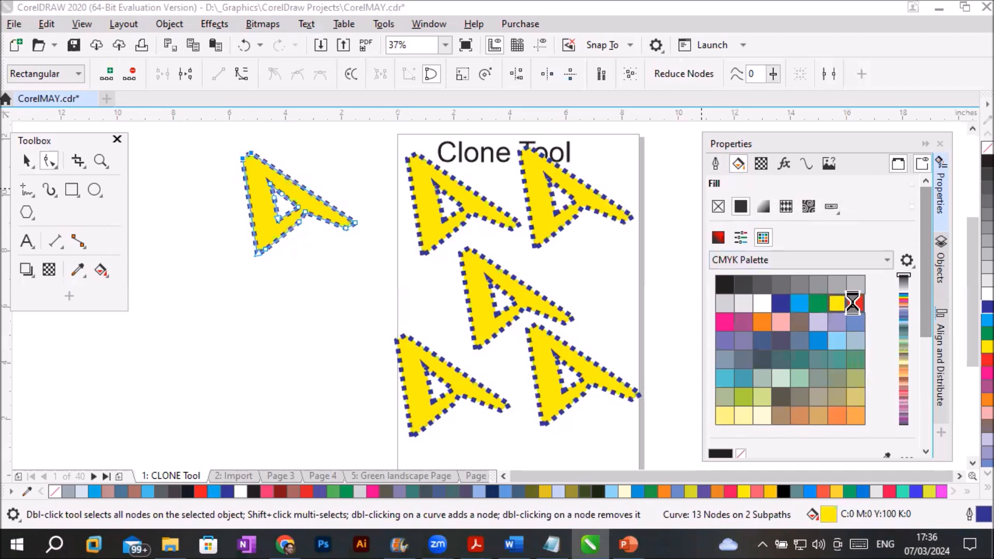
left_click(854, 304)
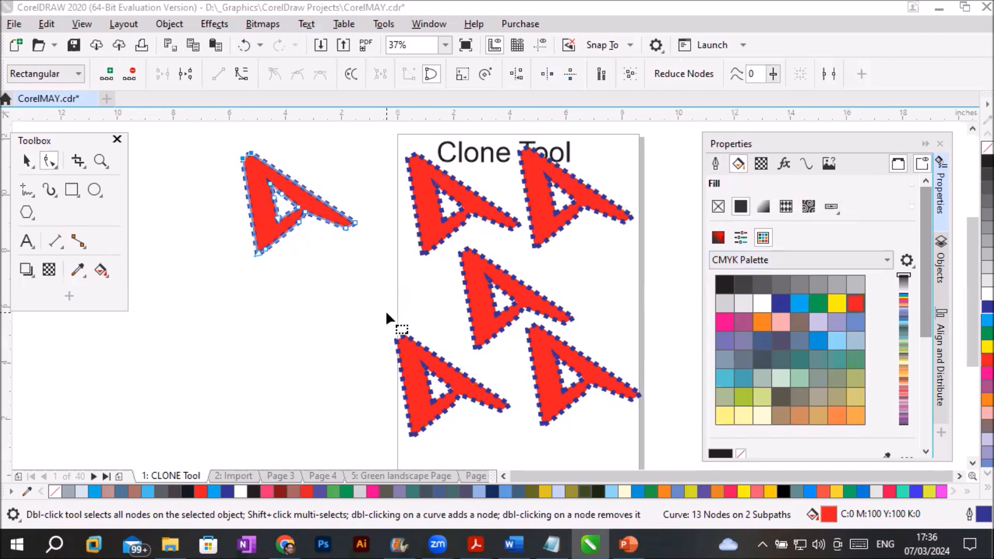
- Clone the original A and place the new clone below it, beside the page
left_click(25, 161)
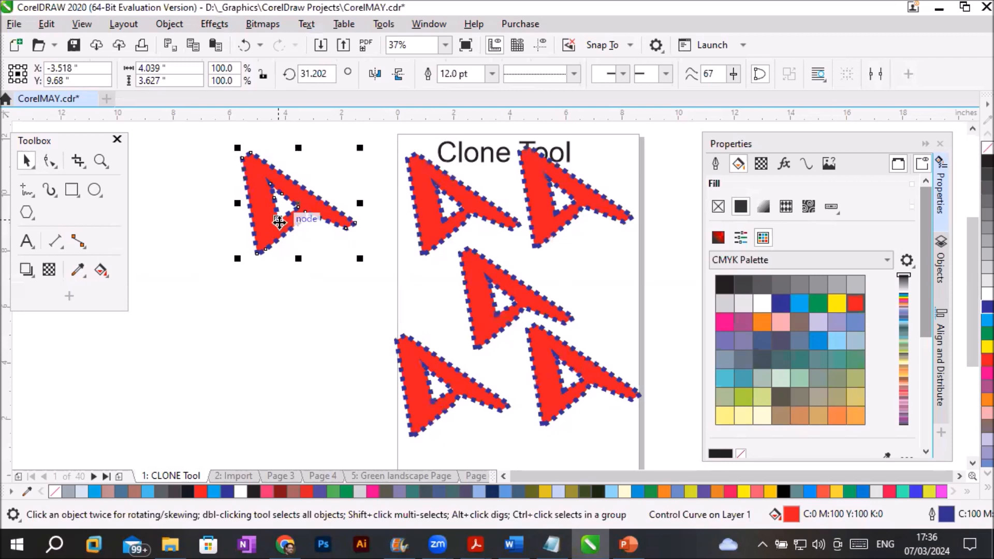
left_click(45, 25)
left_click(96, 239)
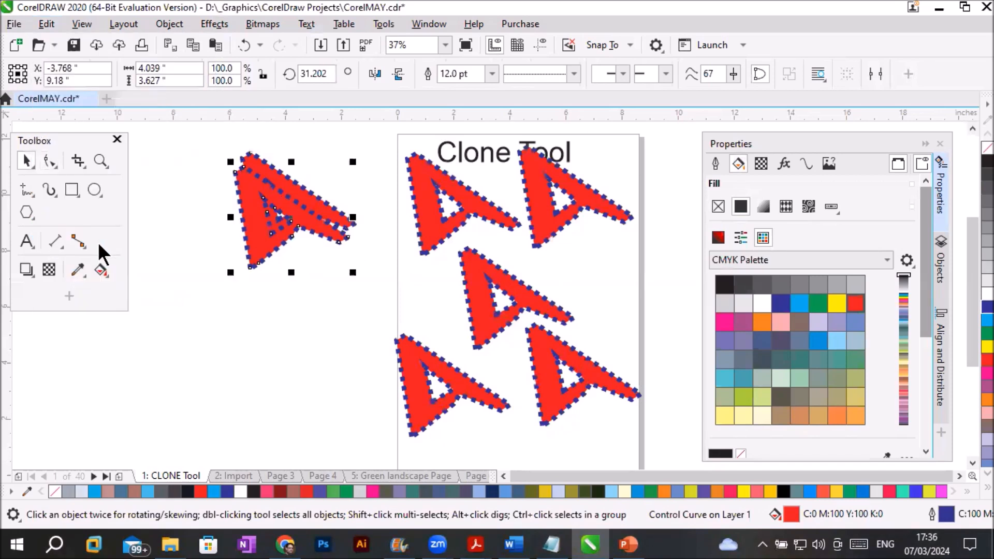
left_click_drag(254, 252, 232, 402)
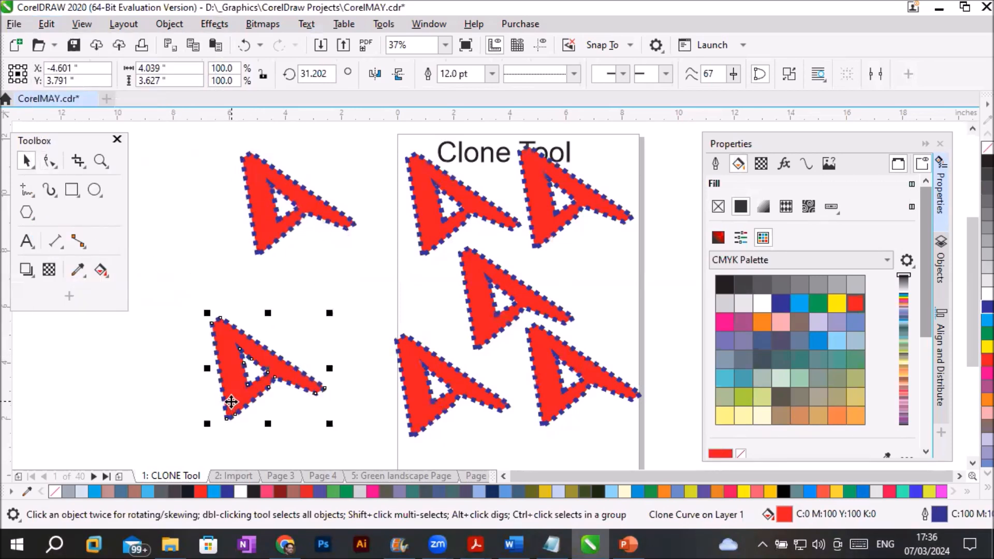
- Cut the new clone, paste it on Page 3, and place it on the page at about X 4.86, Y 7.71 inches
right_click(232, 403)
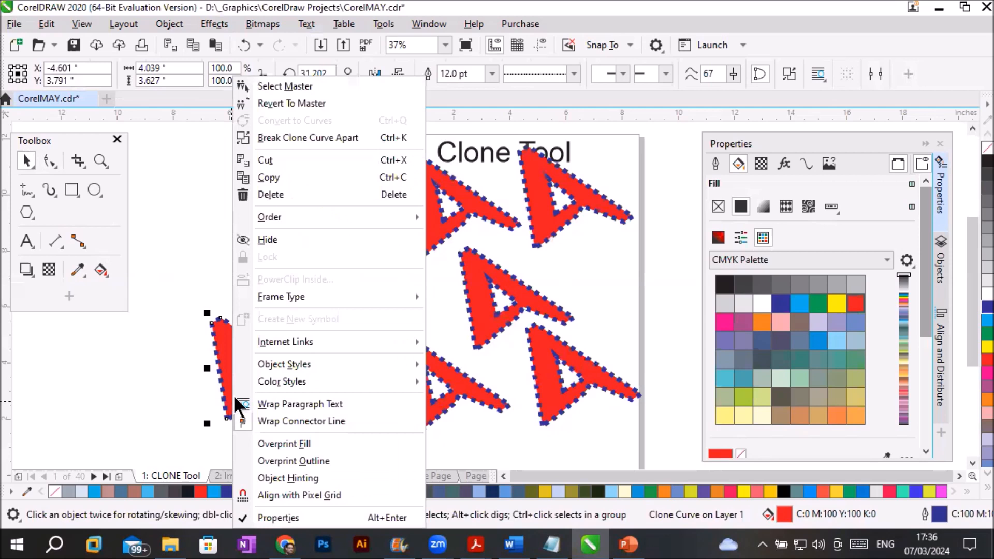
left_click(309, 159)
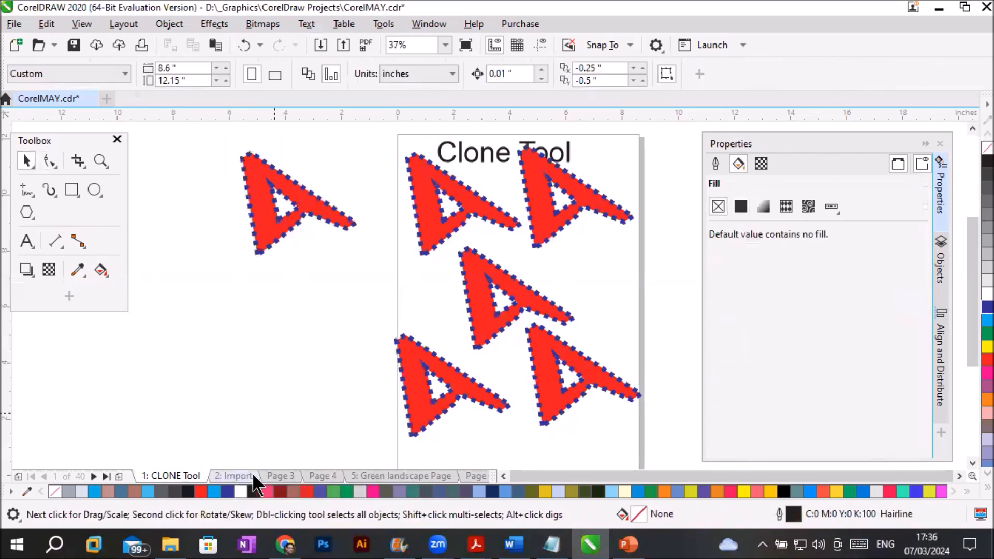
left_click(279, 474)
right_click(524, 236)
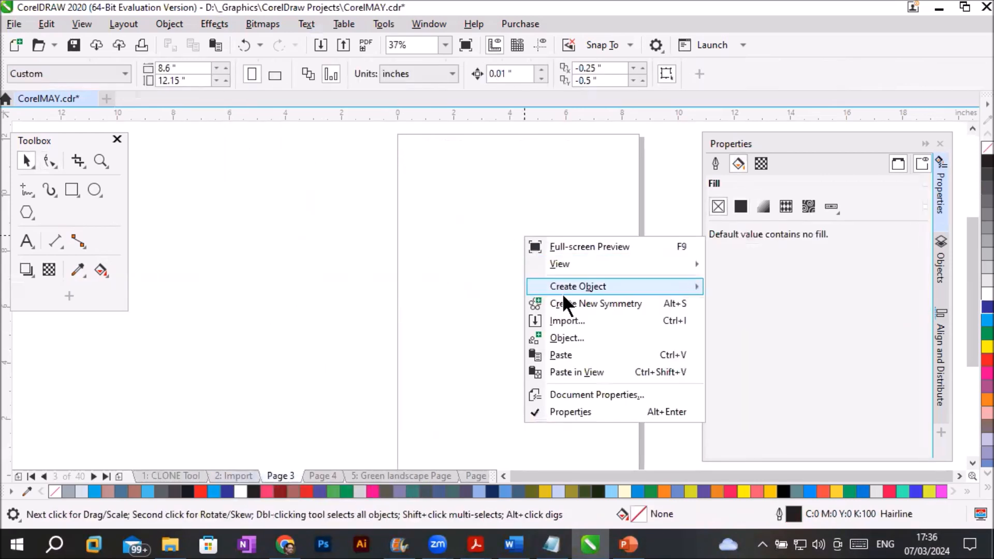
left_click(564, 355)
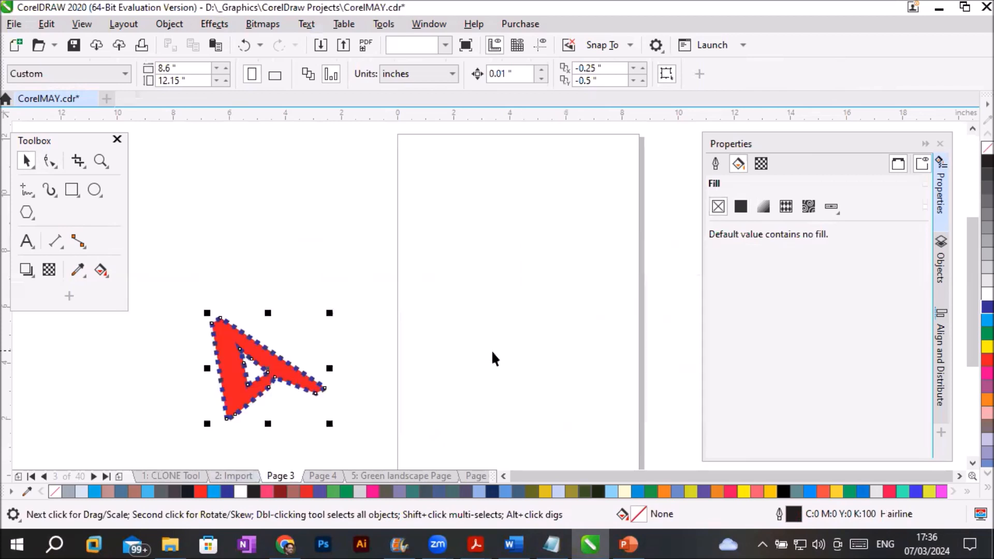
left_click_drag(277, 364, 534, 259)
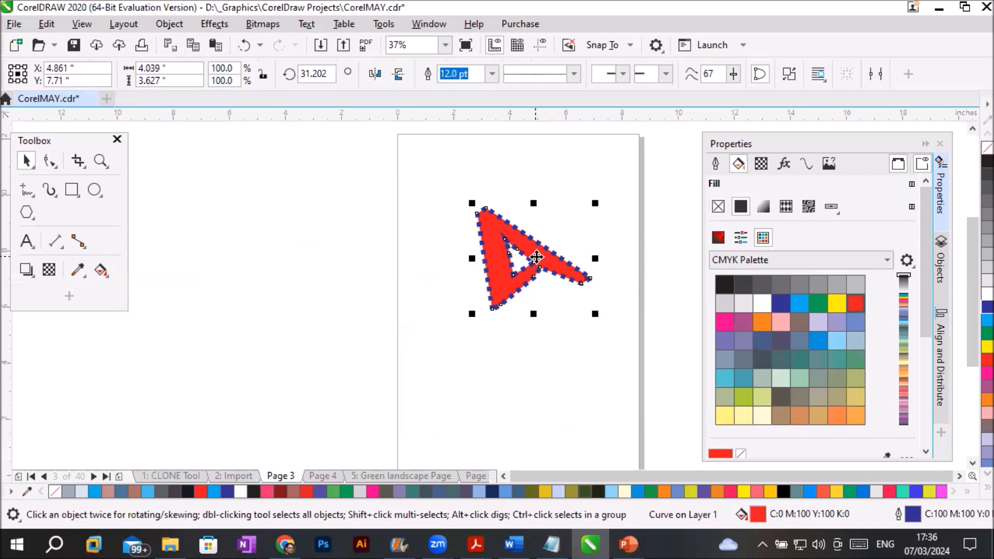
- Fill the original A on the CLONE Tool page with blue and compare its clones with the pasted A on Page 3
left_click(160, 478)
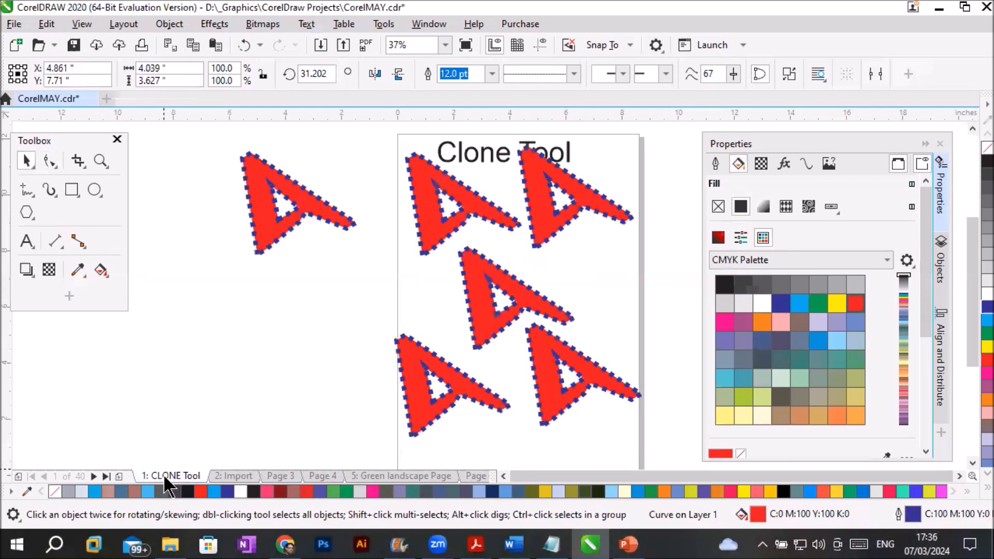
left_click(293, 222)
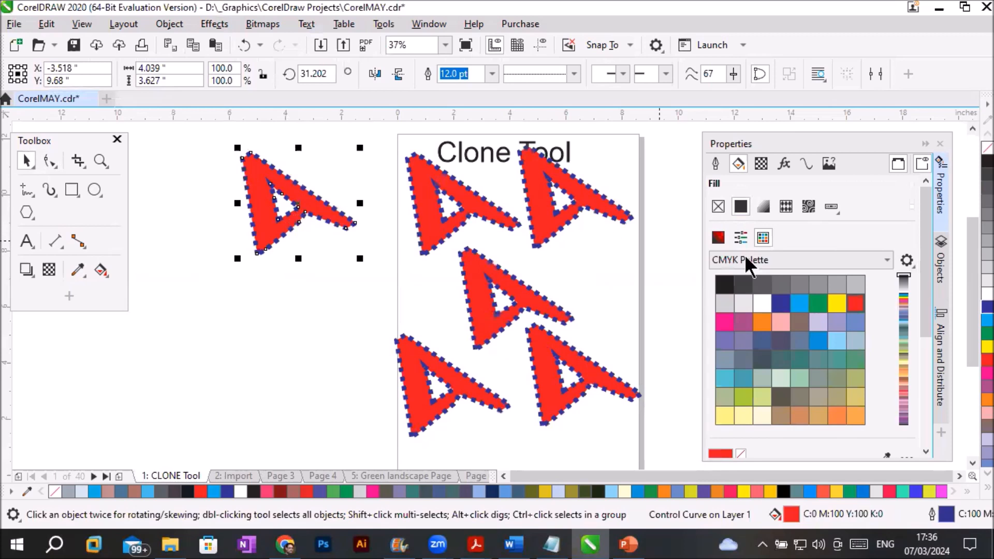
left_click(973, 308)
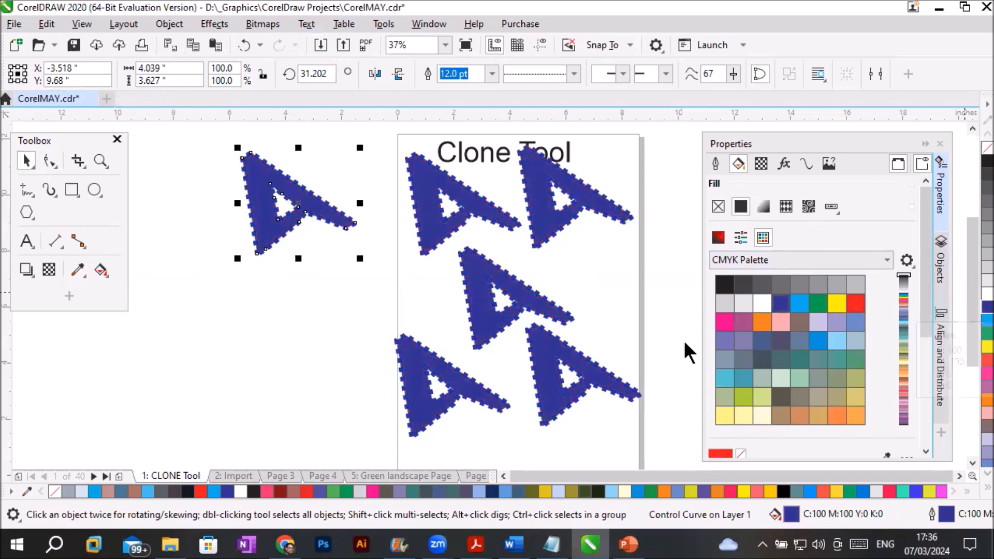
left_click(284, 476)
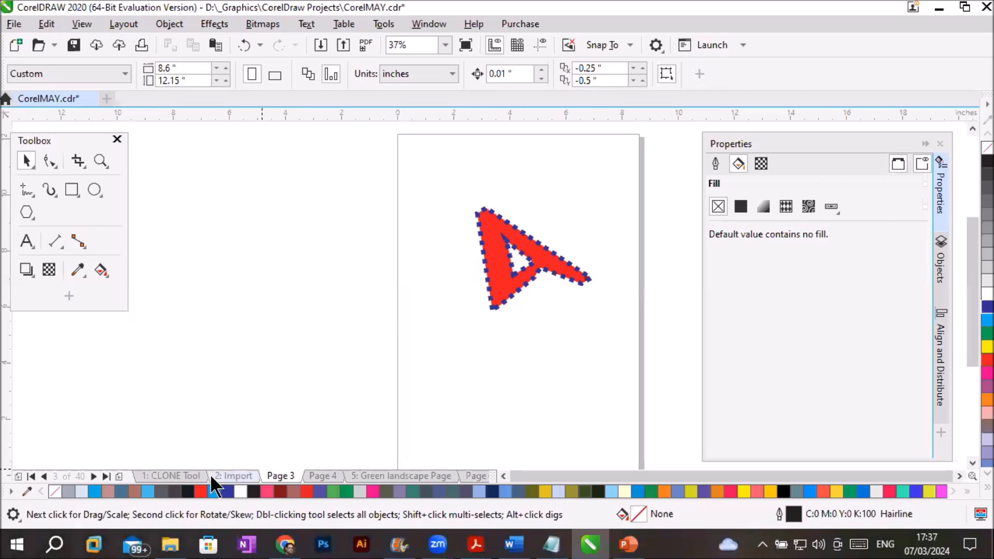
left_click(189, 476)
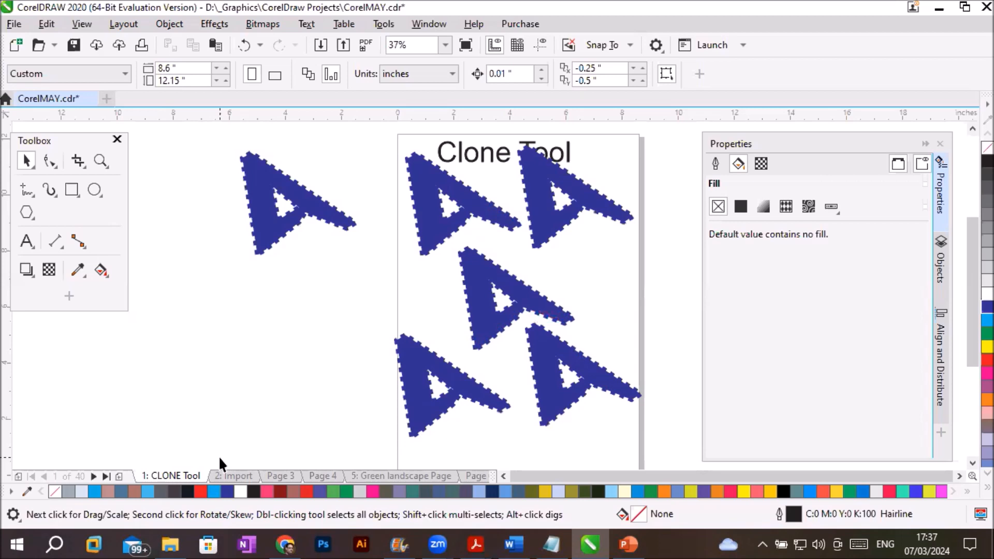
left_click(282, 476)
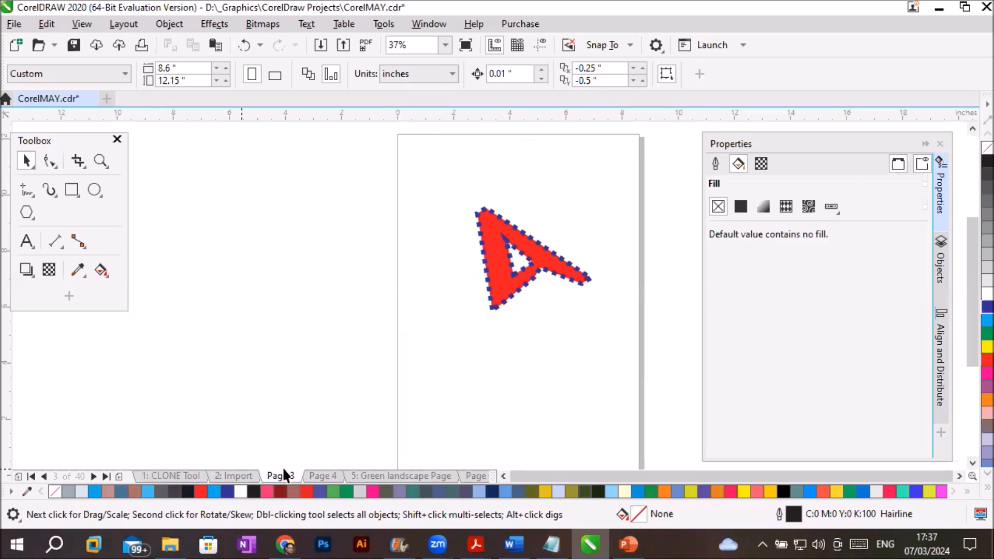
- Delete all objects on the CLONE Tool page
left_click(158, 477)
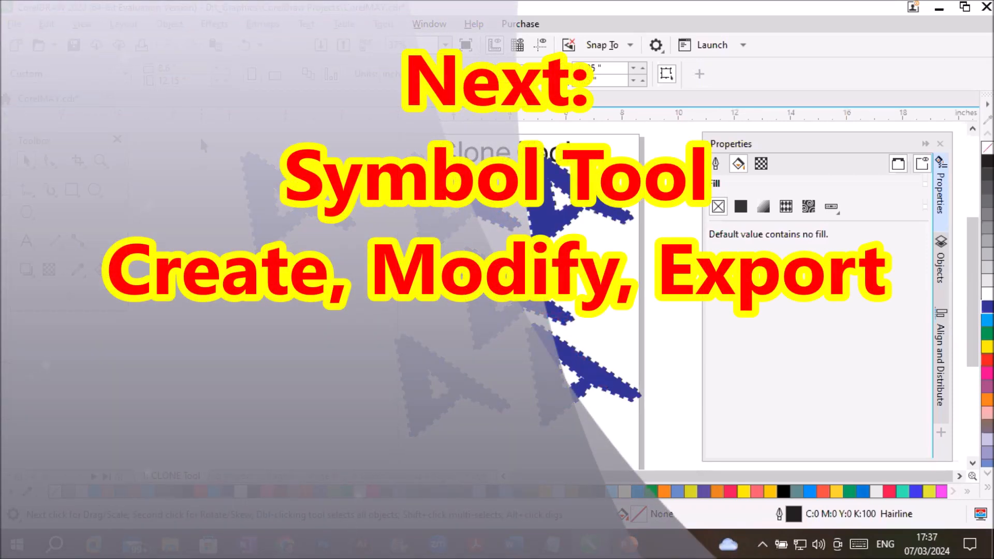
key("ctrl+a")
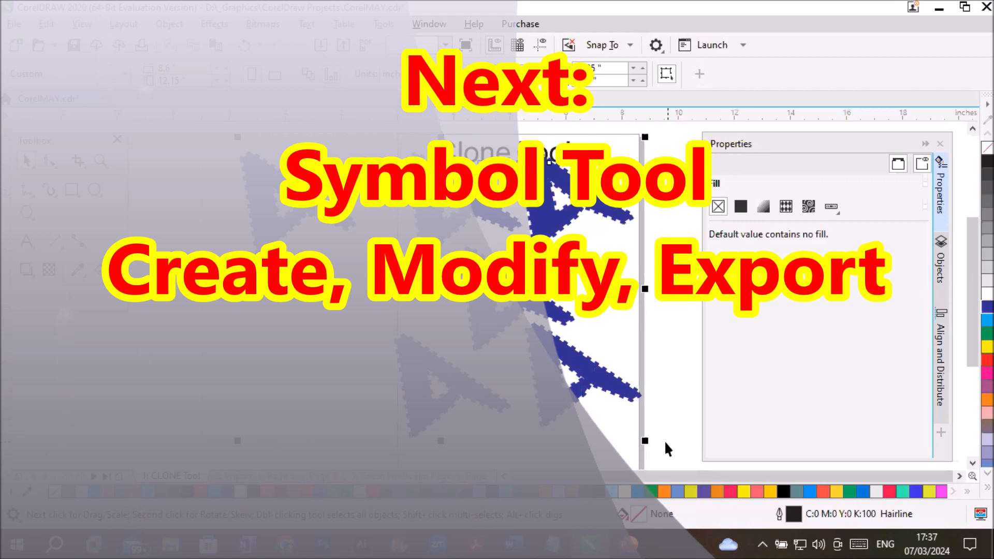
key("Delete")
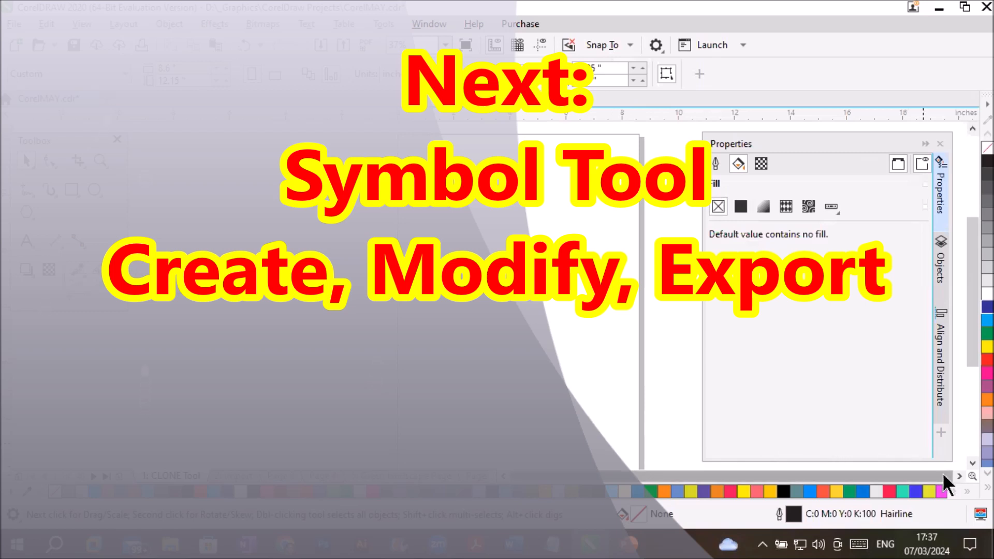
- Add the artistic text "Symbol" as a title near the top of the empty page and enlarge it to about 125 pt
left_click(959, 476)
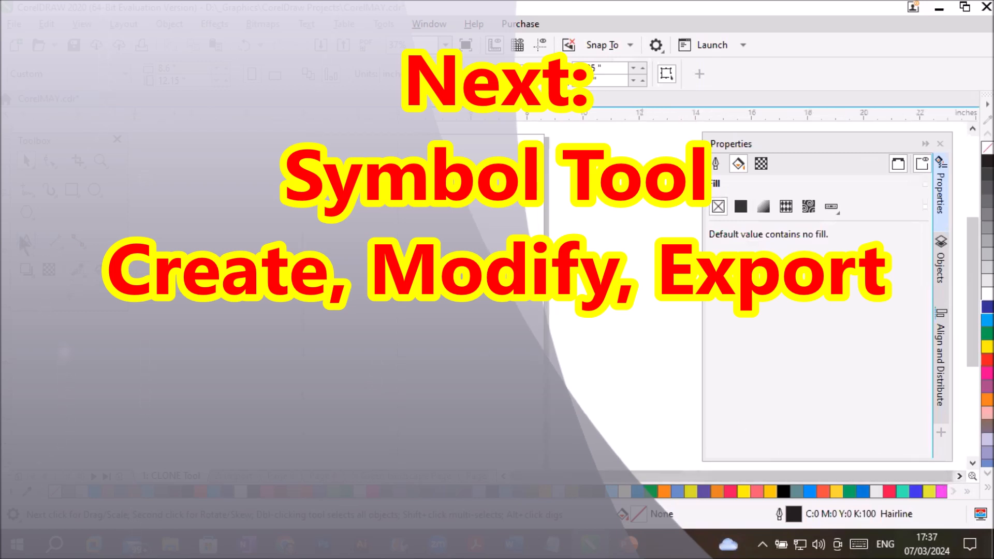
key("F8")
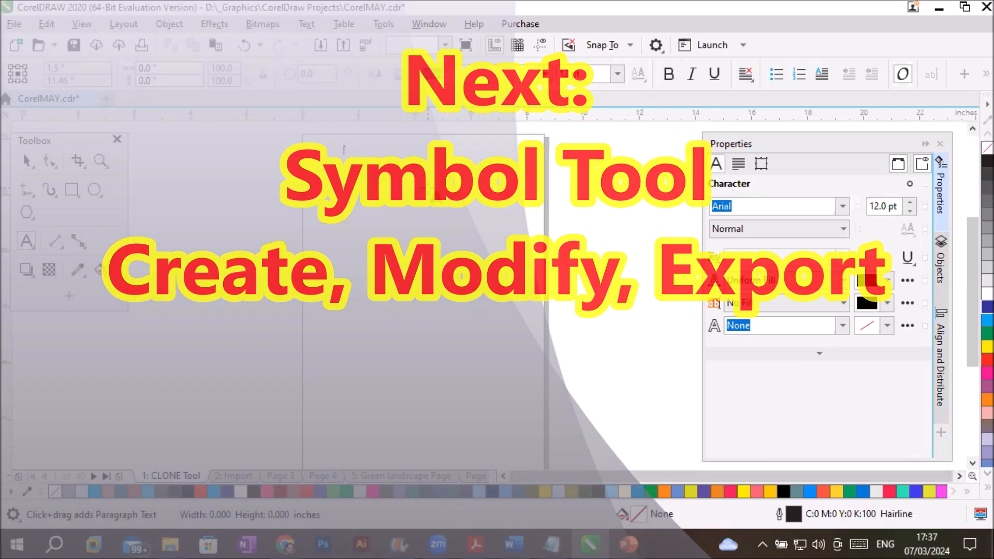
left_click(344, 152)
type("Symbol")
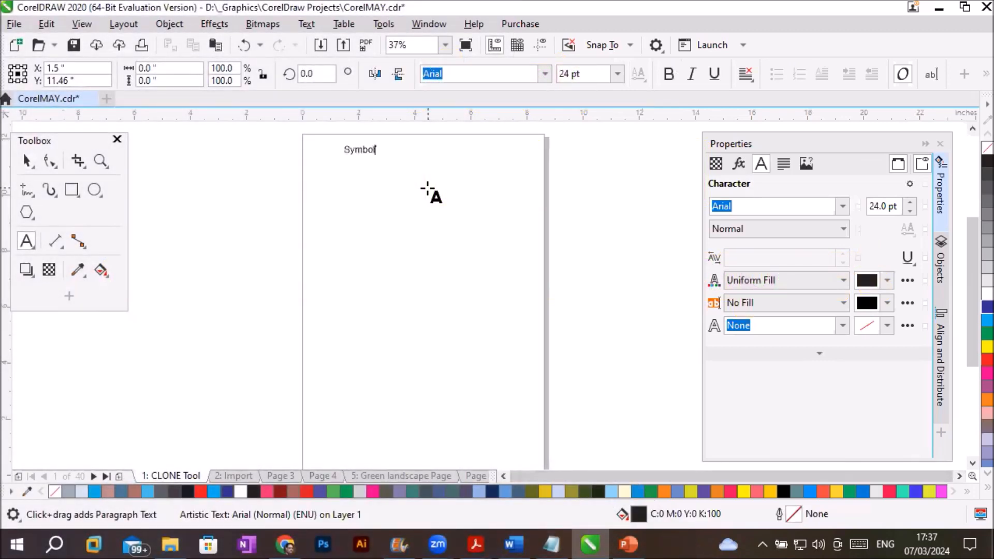
left_click(25, 161)
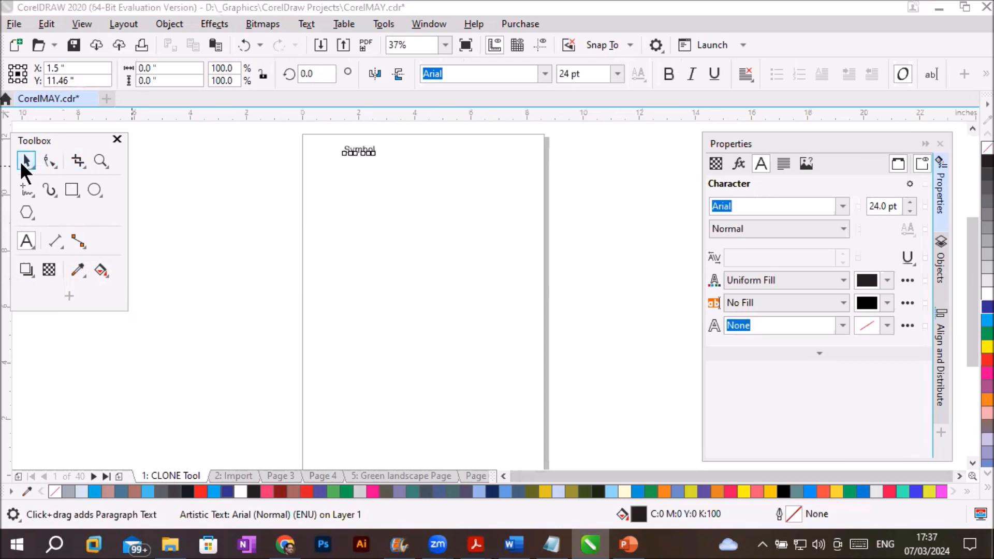
left_click_drag(380, 160, 513, 206)
left_click_drag(477, 170, 466, 174)
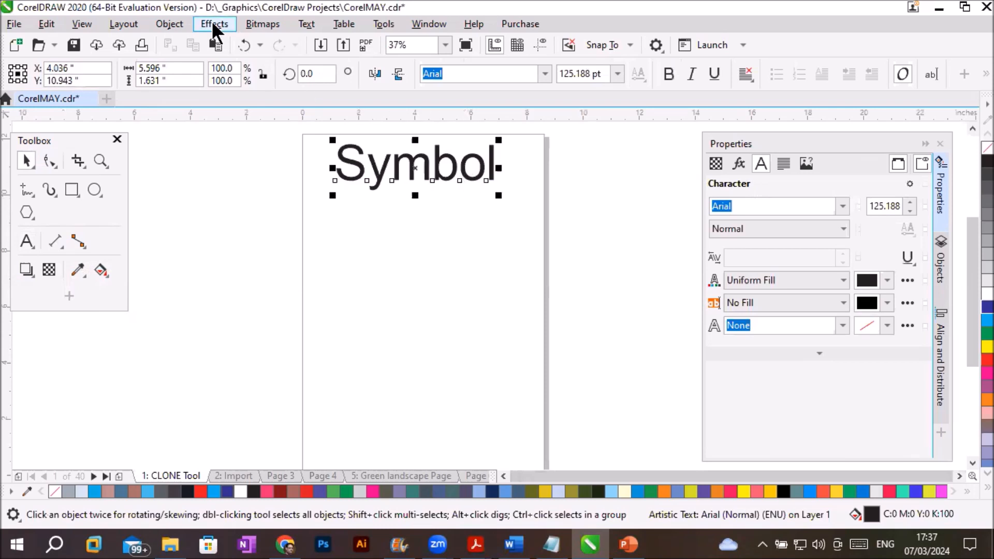
- Open the Symbols docker to manage the document's symbols
left_click(169, 23)
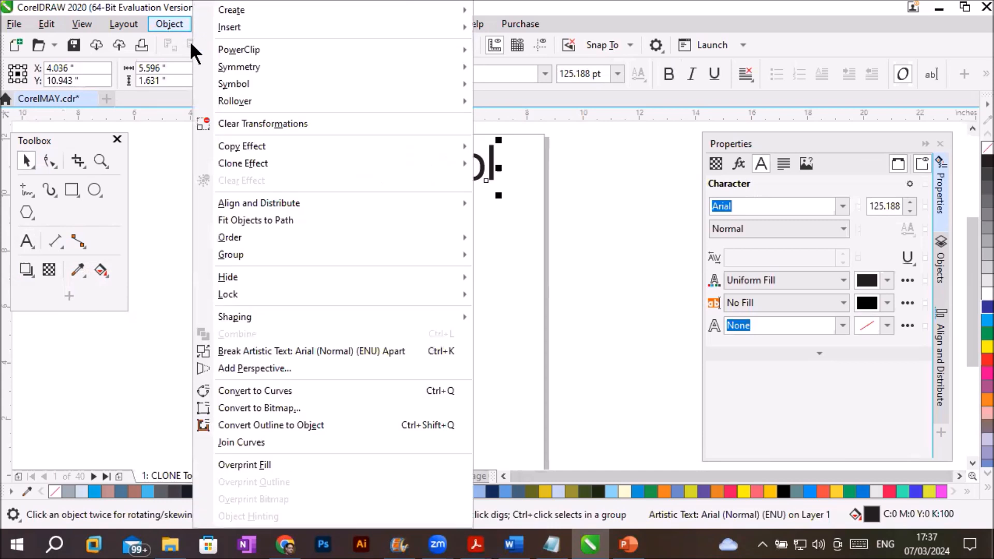
mouse_move(250, 80)
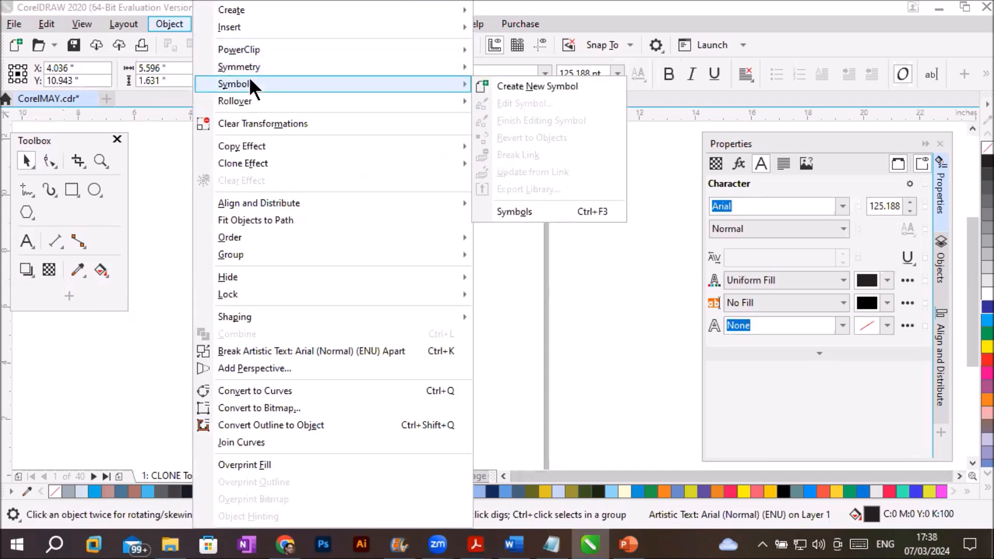
left_click(582, 210)
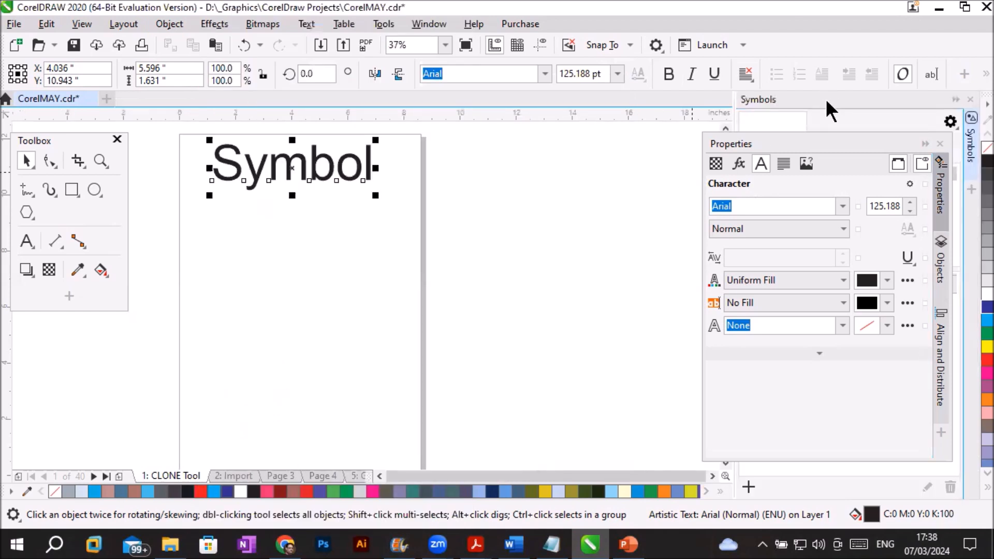
- Collapse the Properties docker and undock the Symbols docker so it floats beside the page
left_click(899, 163)
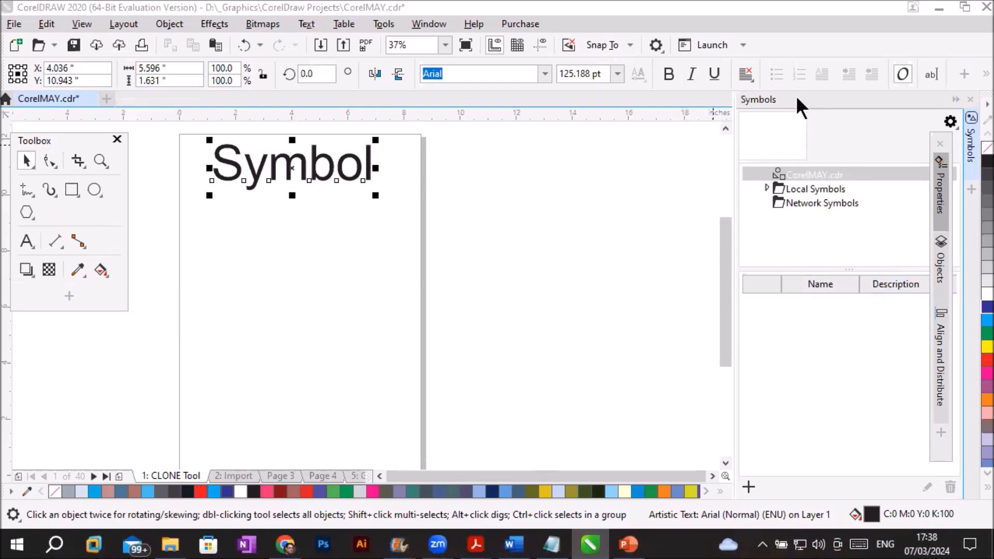
left_click_drag(796, 95, 723, 58)
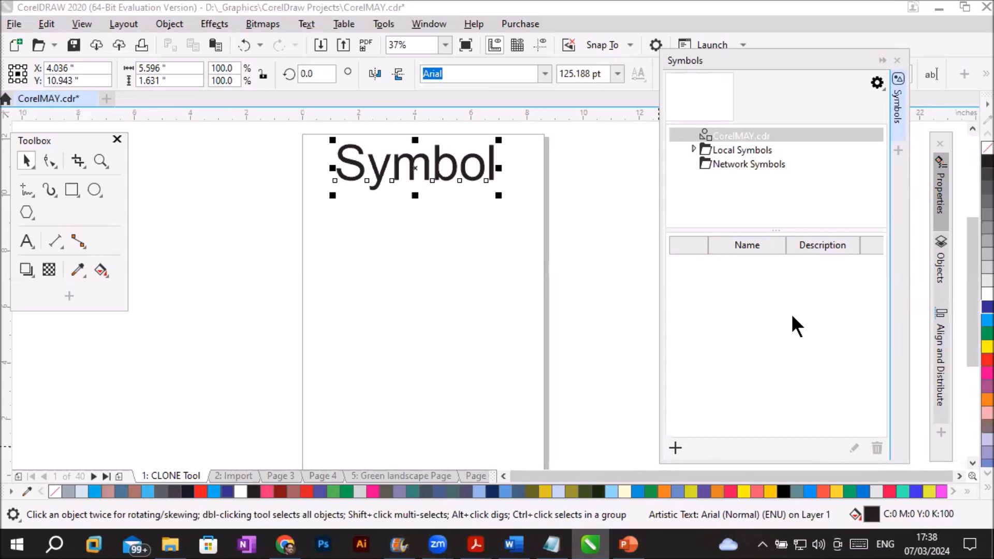
- Examine the CorelMAY.cdr symbol list, the Local Symbols folder and the rect.csl library in it
left_click(692, 146)
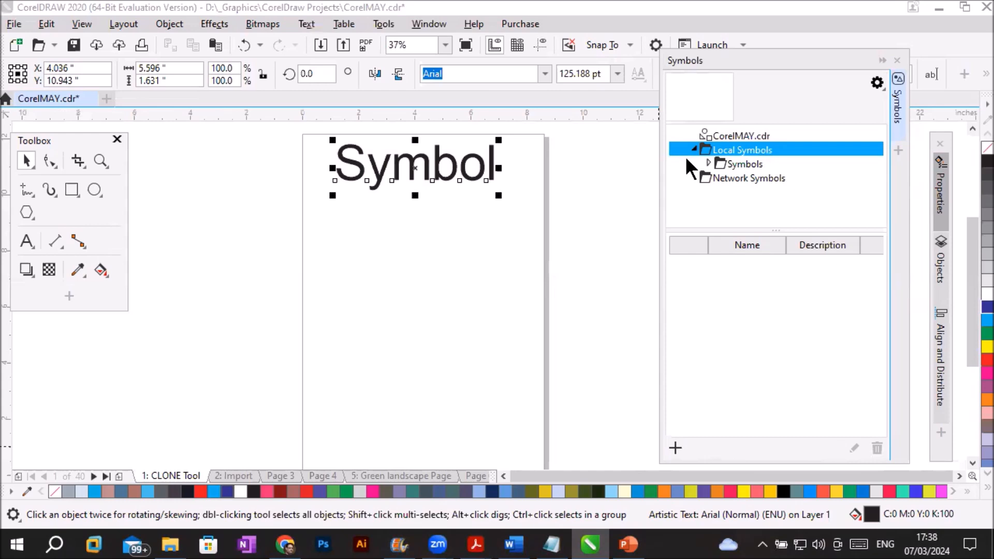
left_click(720, 135)
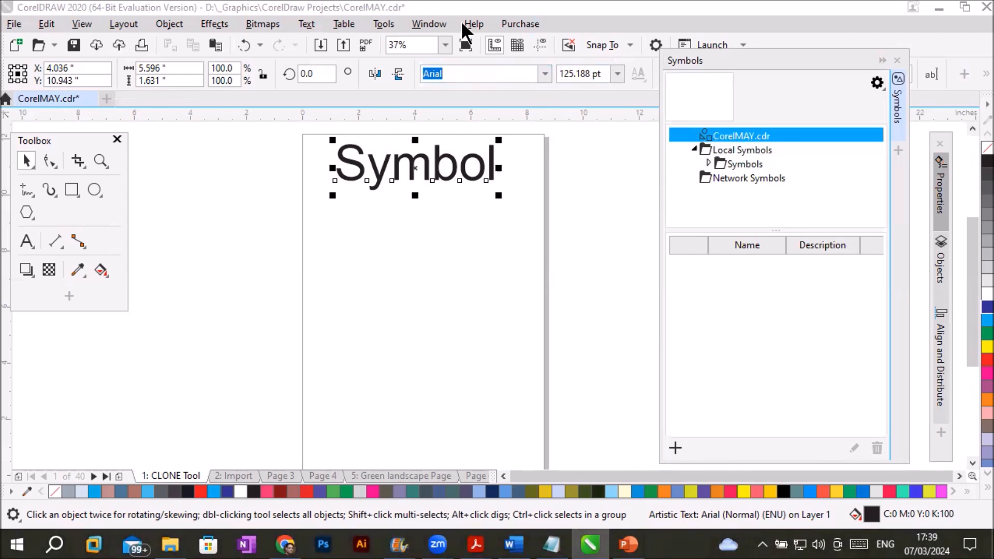
left_click(367, 5)
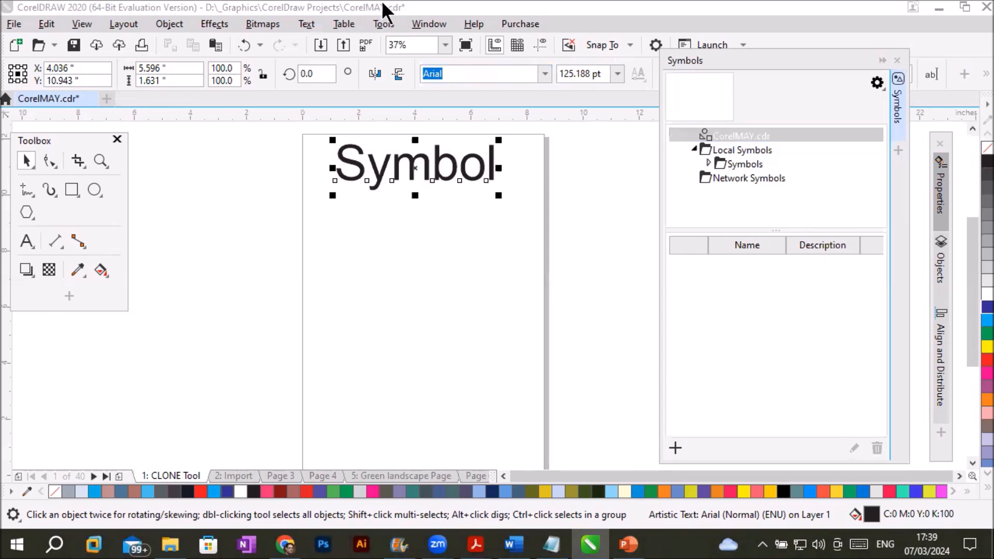
left_click(752, 137)
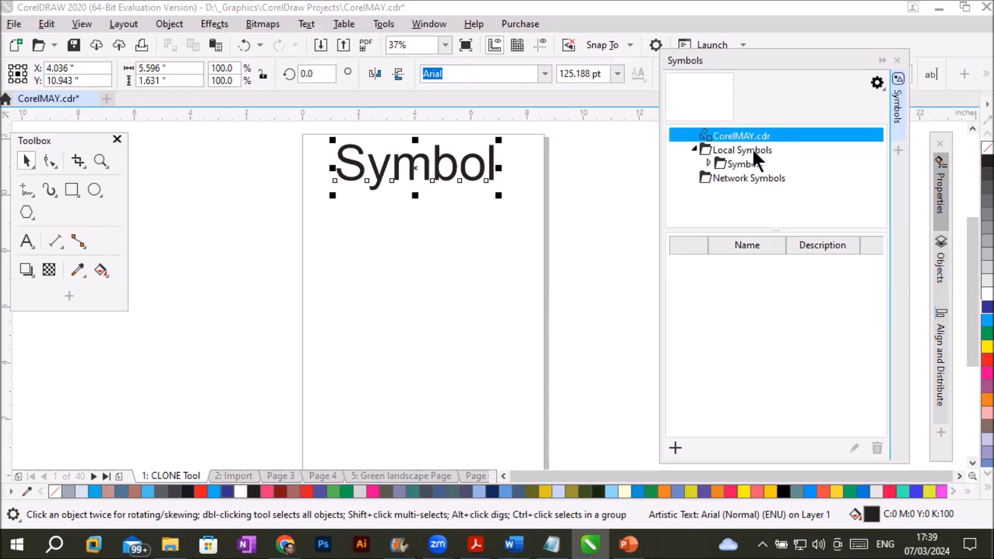
left_click(753, 150)
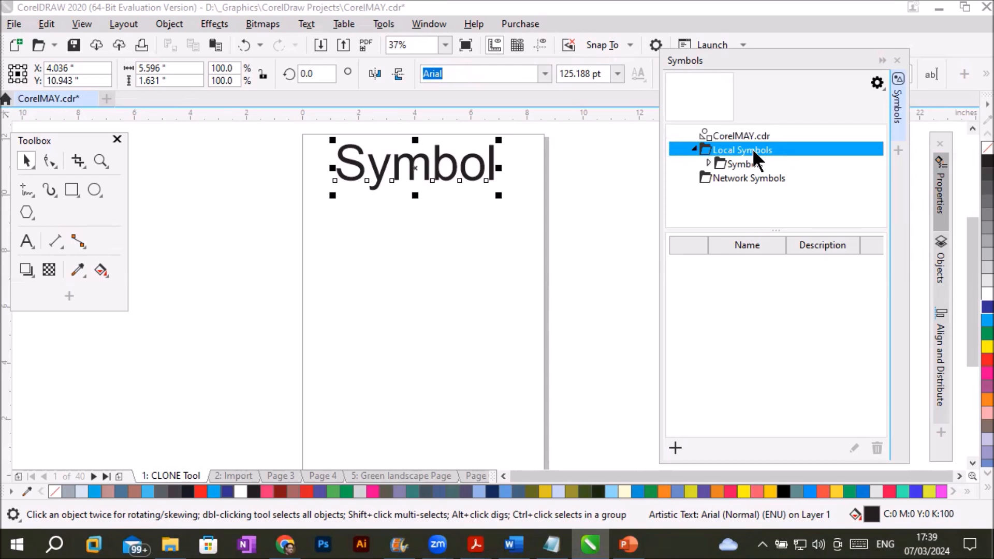
left_click(722, 161)
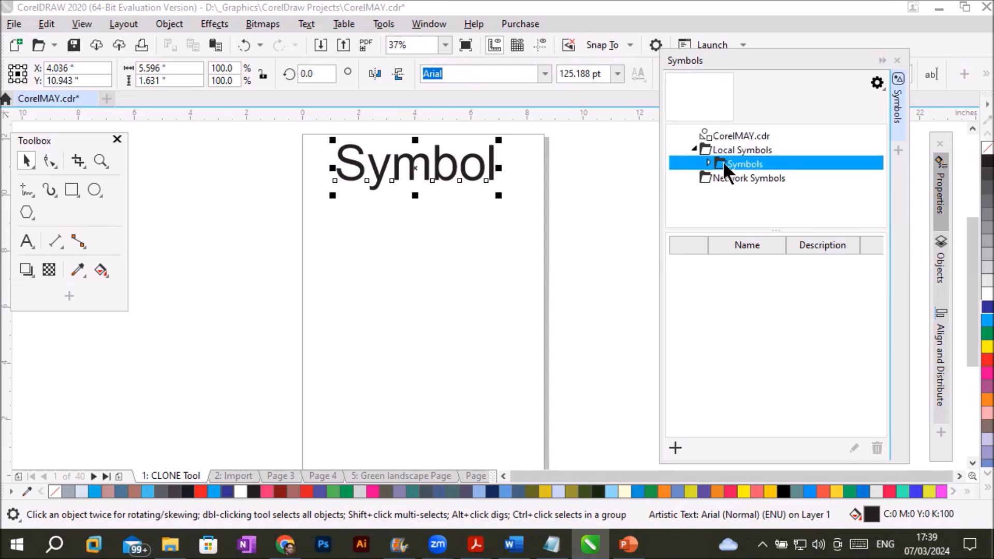
left_click(709, 162)
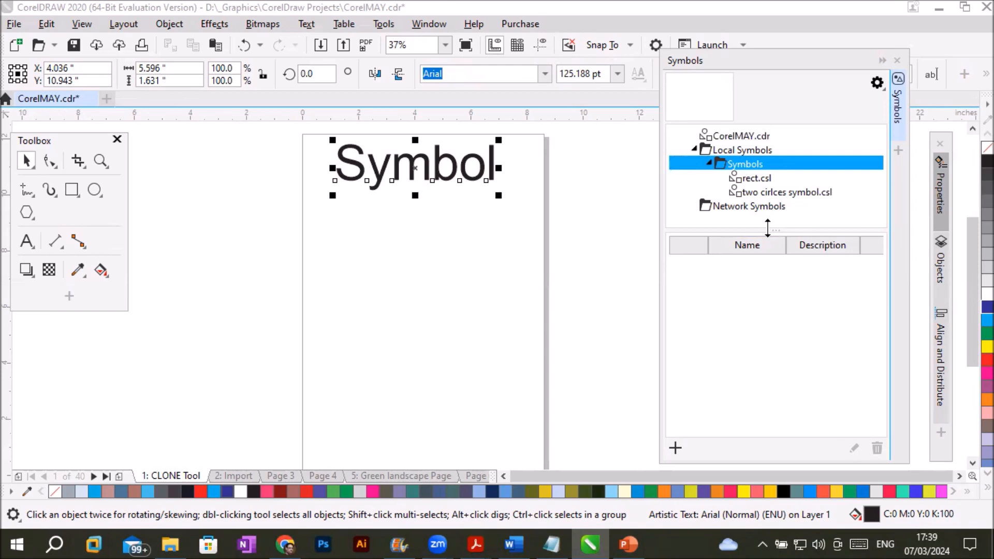
left_click(746, 176)
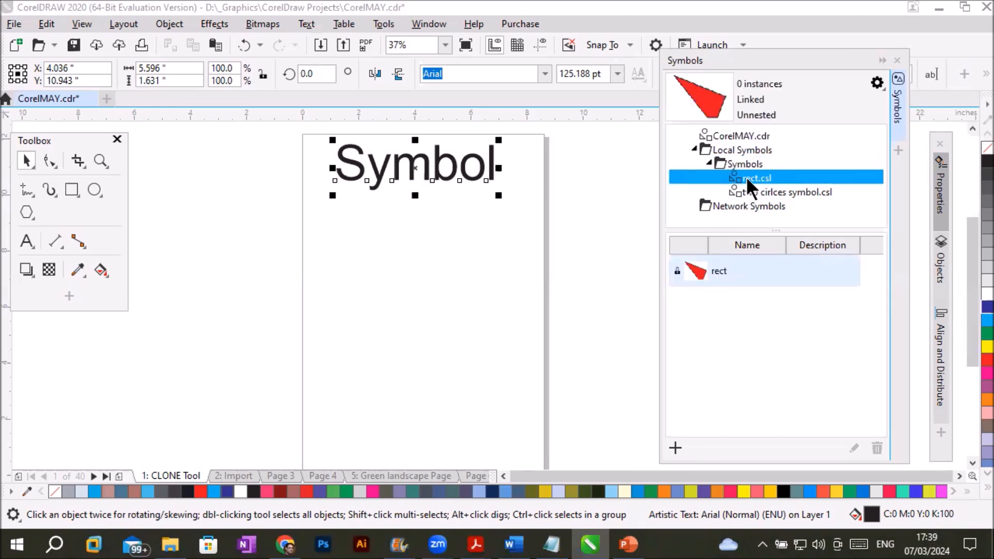
left_click(697, 275)
- Place the "two circles" symbol on the page below the title and the "rect" symbol beside it
left_click(759, 189)
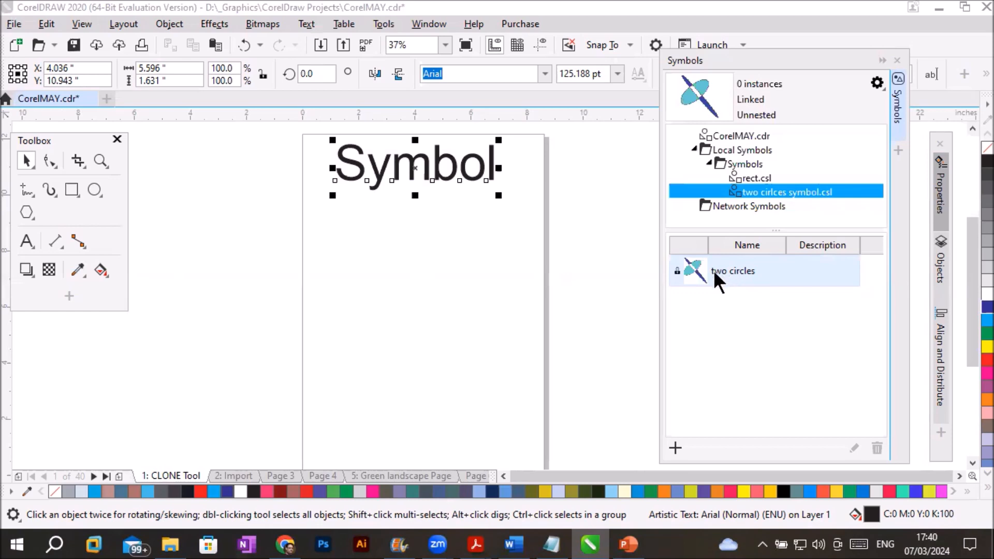
left_click_drag(715, 270, 490, 403)
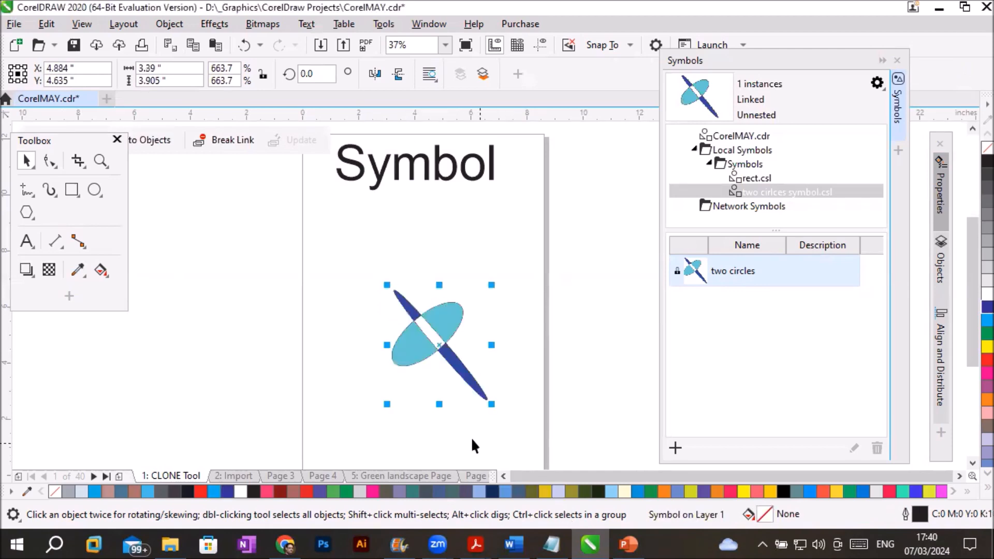
left_click(753, 178)
left_click_drag(714, 277, 505, 247)
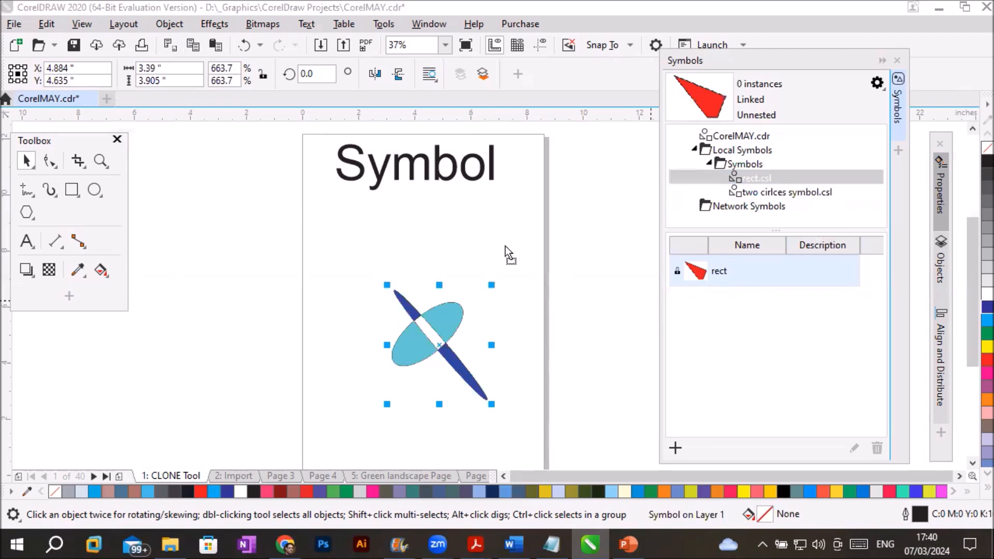
left_click_drag(250, 304, 380, 422)
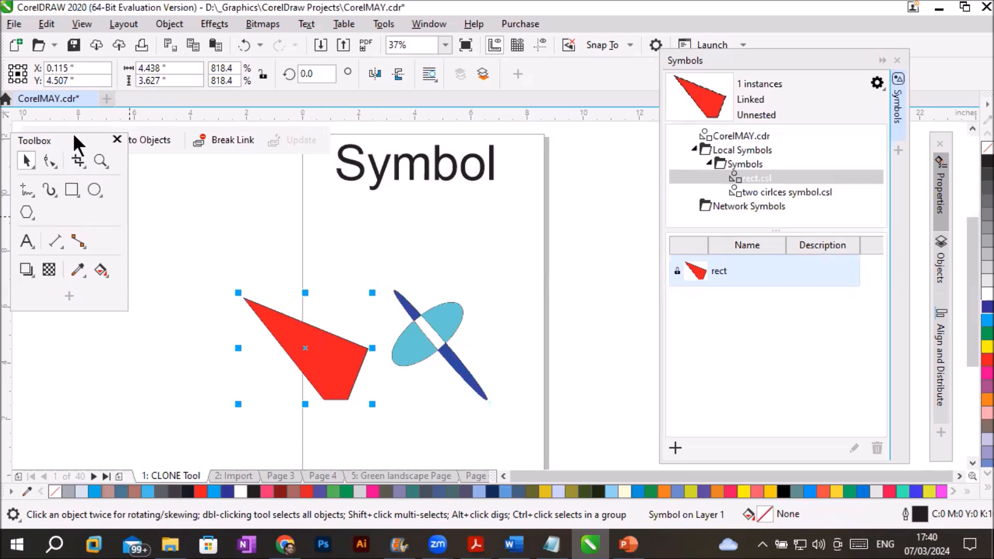
- Break the placed rect symbol's link to its external symbol definition, moving the Toolbox off the symbol commands
left_click_drag(73, 138, 87, 208)
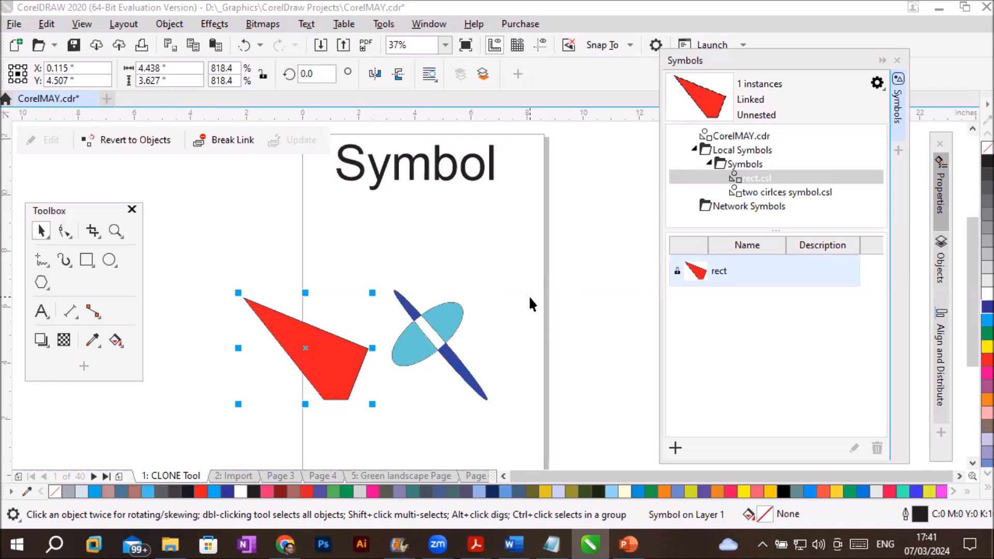
left_click(211, 139)
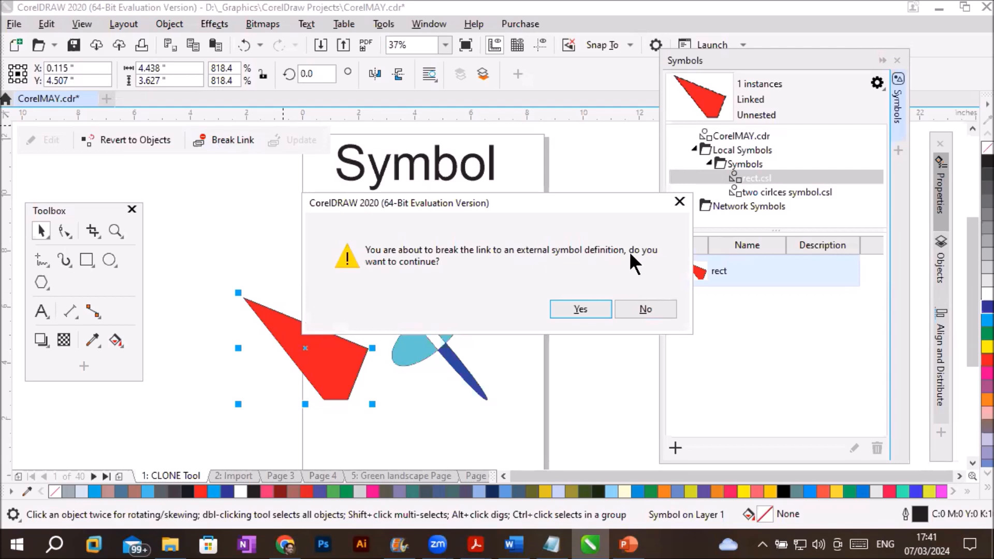
left_click(564, 309)
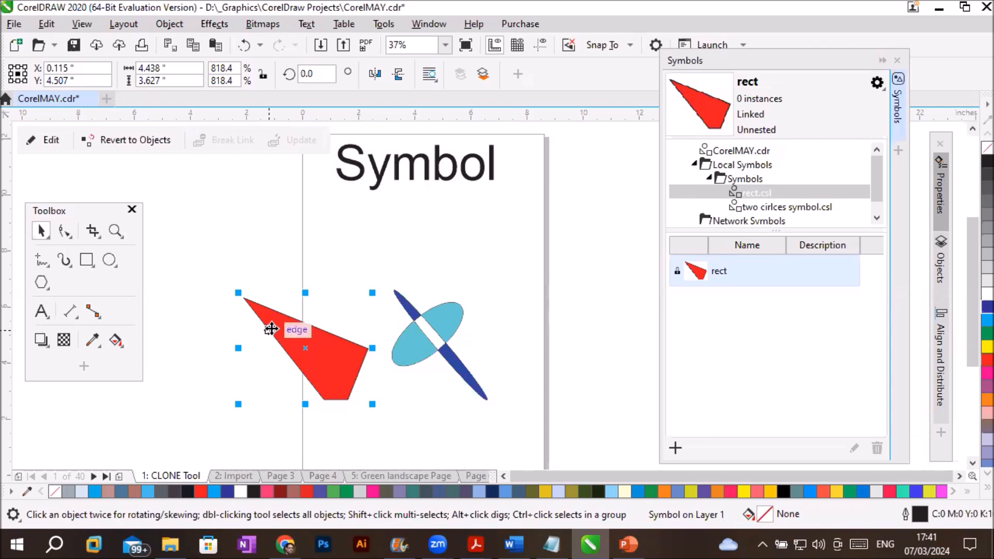
left_click(445, 246)
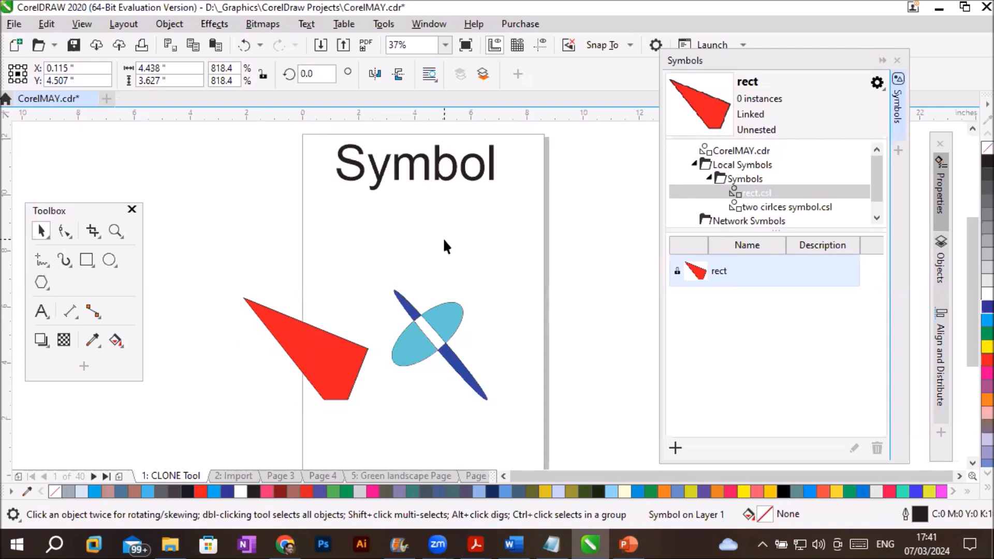
left_click(320, 360)
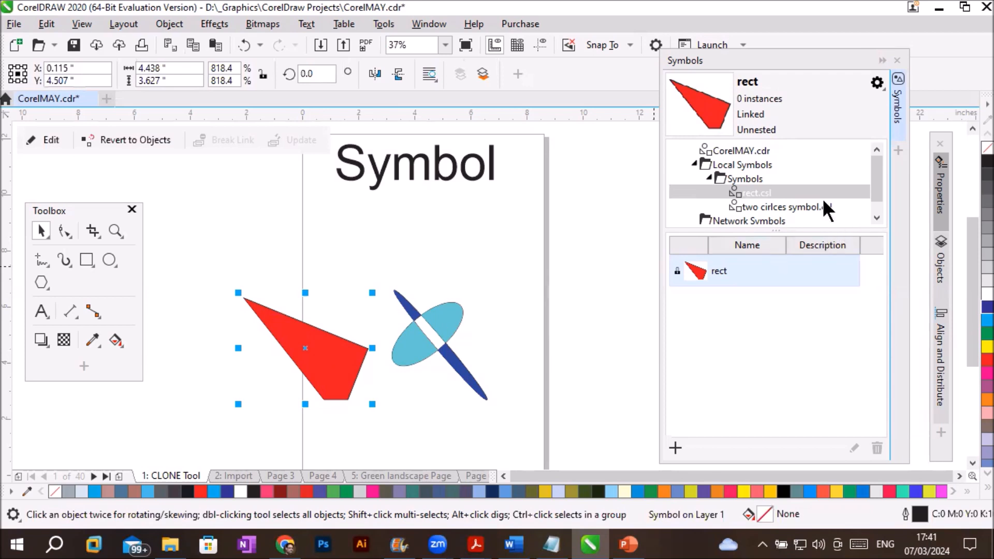
- Delete both symbol instances from the page and collapse the local Symbols folder
left_click_drag(185, 250, 567, 452)
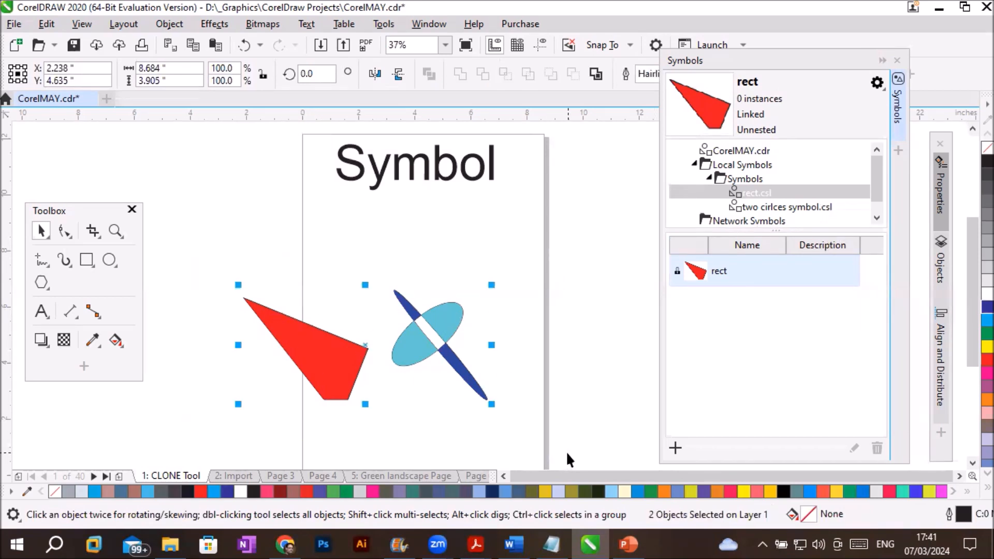
key("Delete")
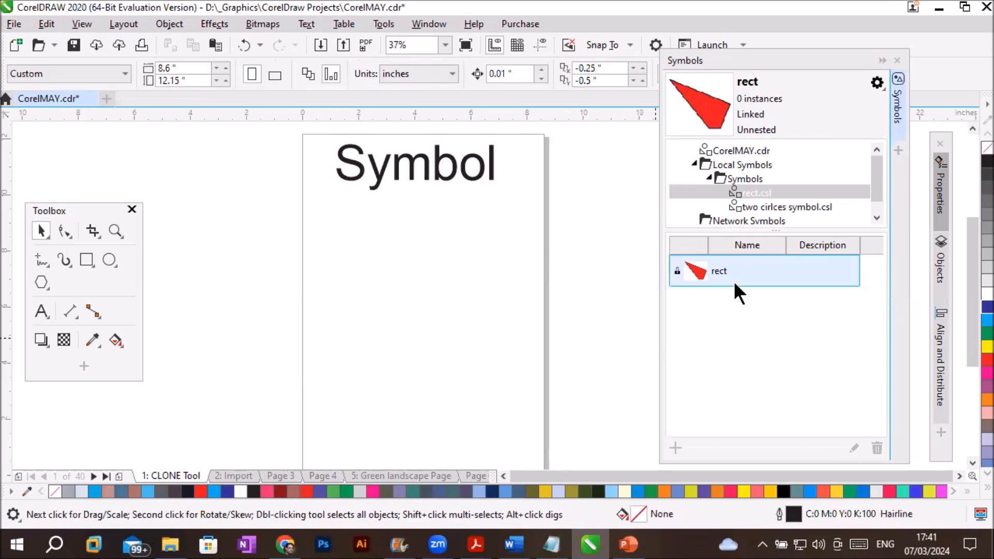
left_click(710, 177)
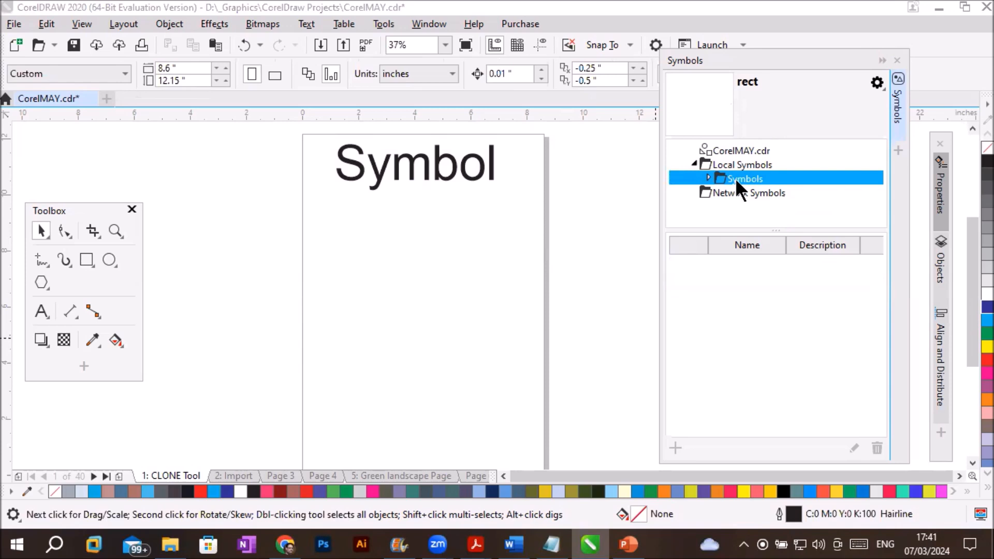
- Create a new one-page Letter document in CMYK at 300 dpi and check its local Symbols folder
left_click(16, 23)
left_click(31, 42)
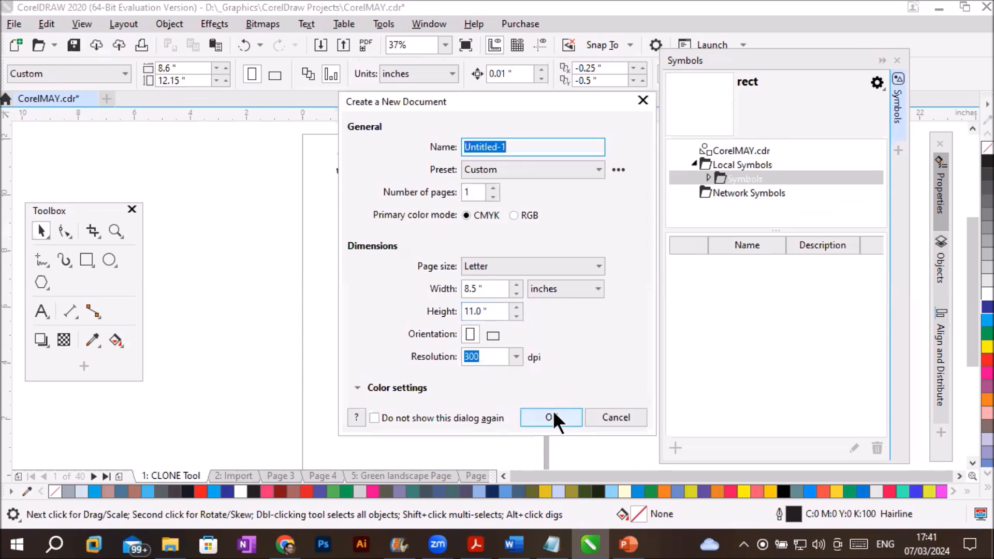
left_click(552, 417)
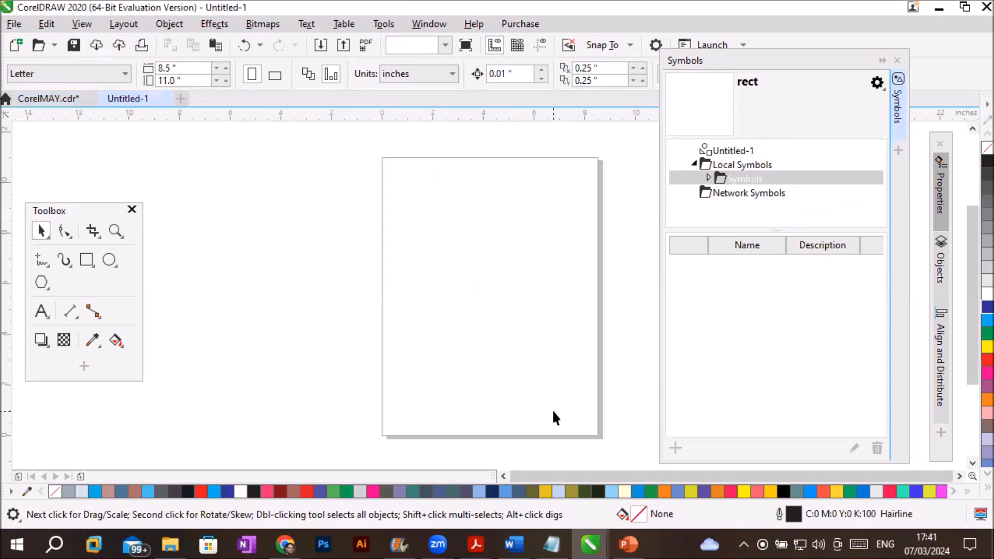
left_click(708, 161)
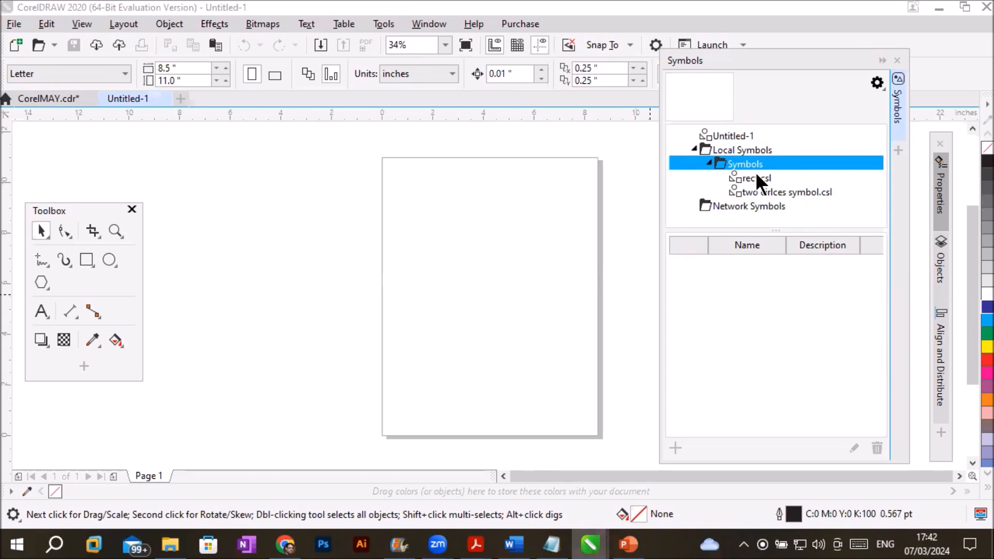
left_click(710, 162)
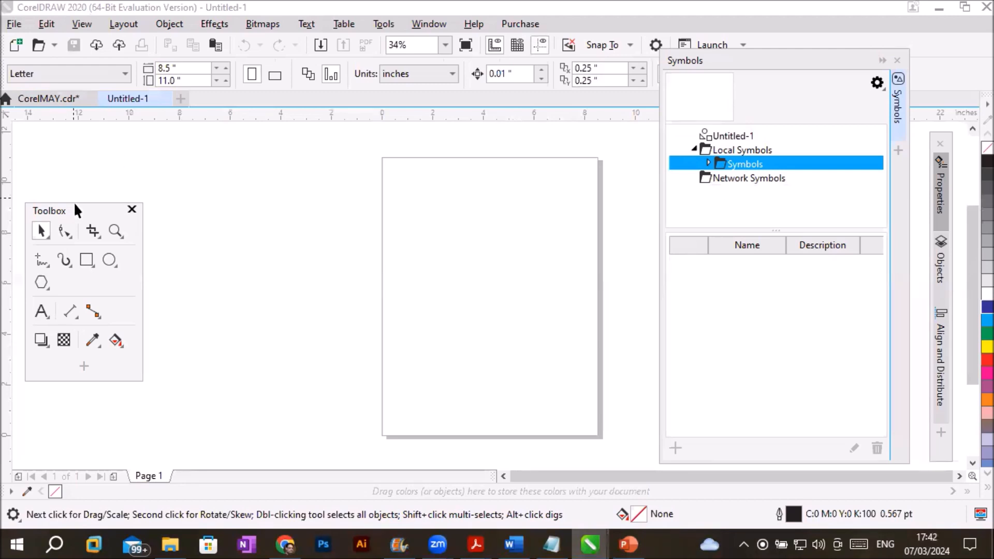
- Add artistic text near the page top with three lines: "How to create a symbol?", "How to add in list?" and "how to use or edit?"
left_click(41, 311)
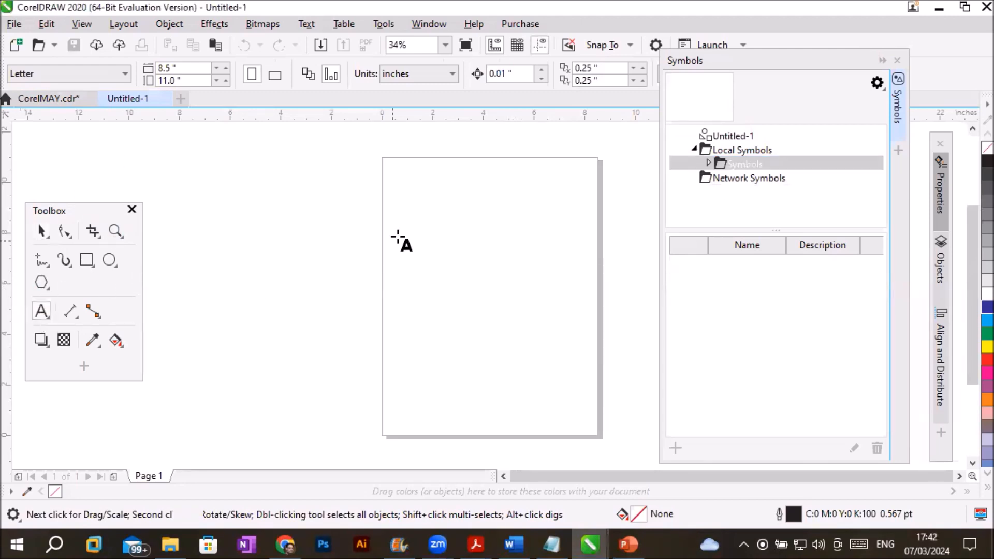
left_click(445, 178)
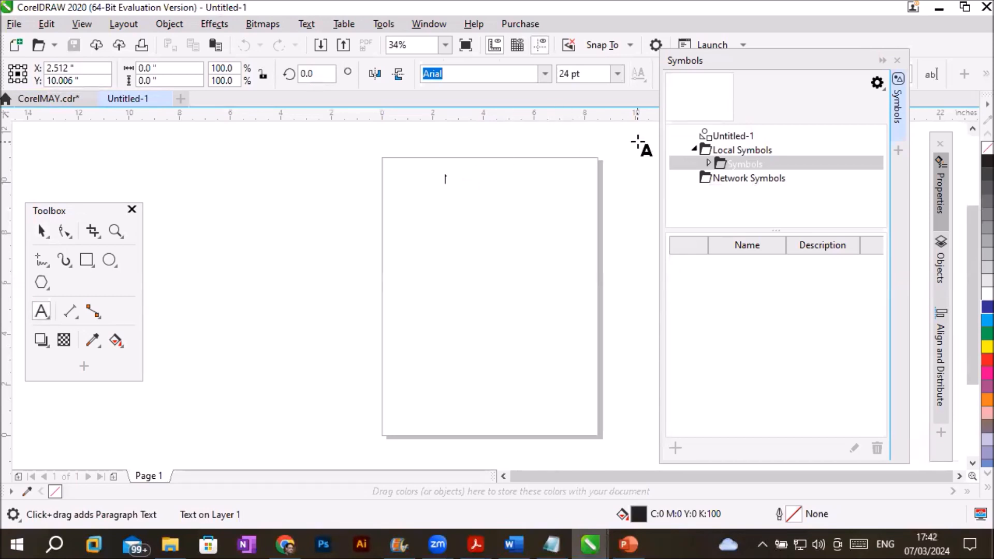
type("How to")
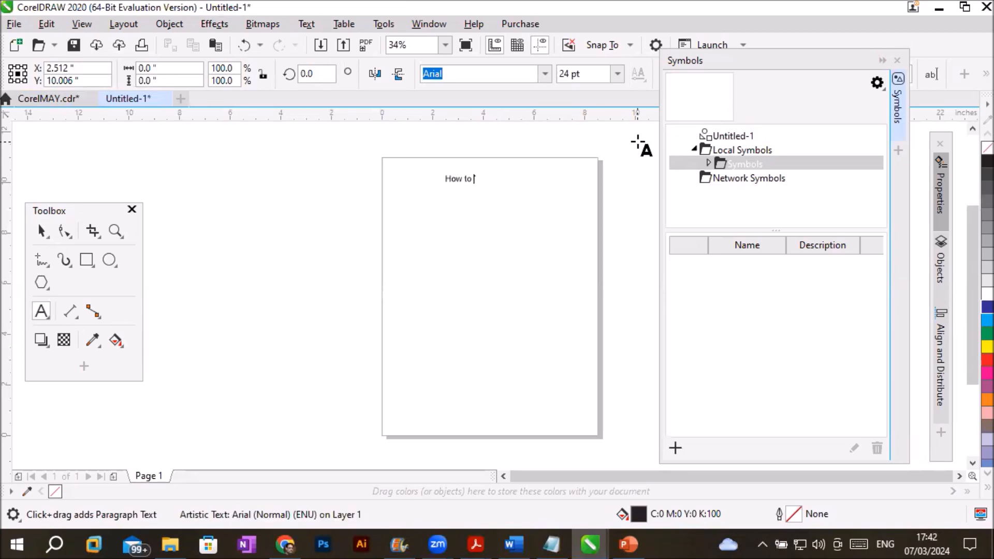
type(" create a symbol?")
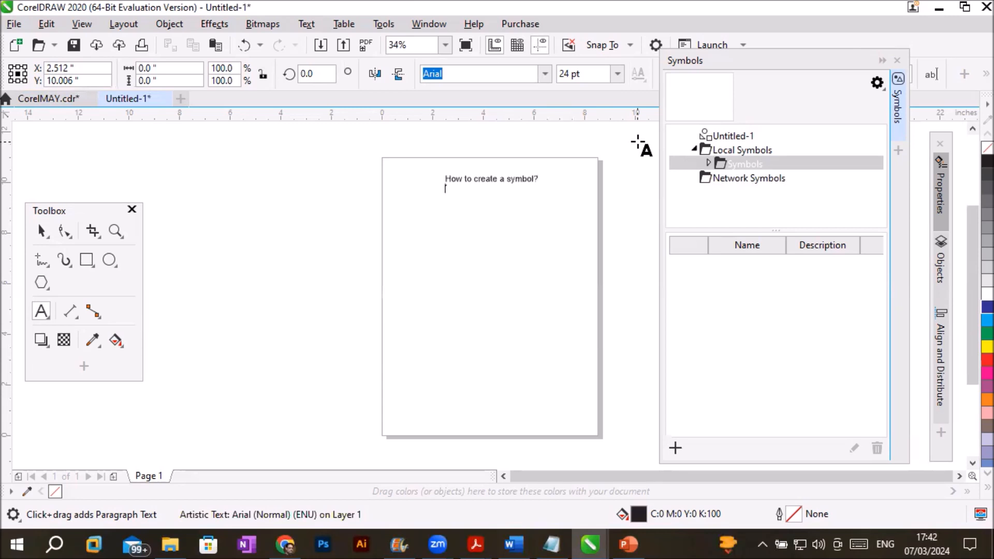
type("How to add in")
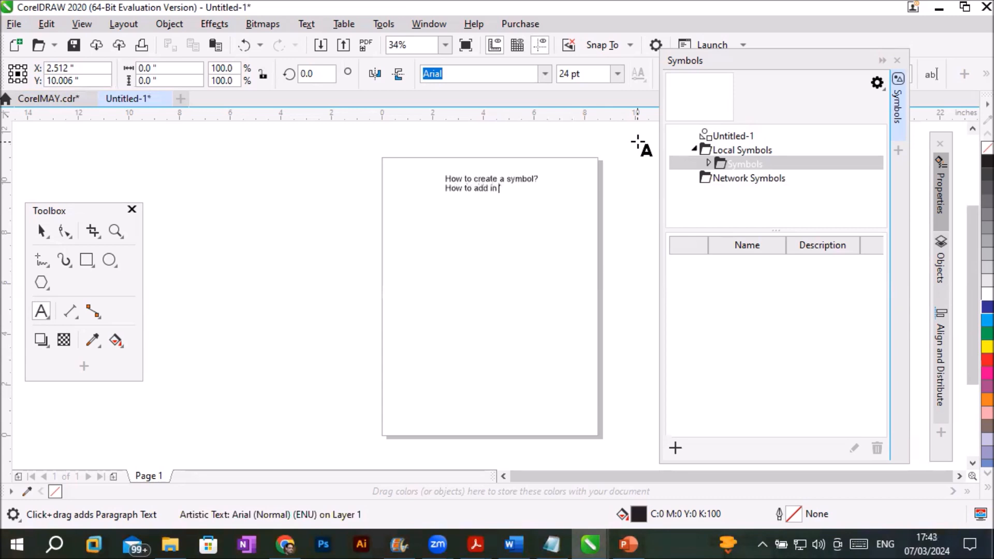
type(" Iist?")
key("Return")
type("how to use or edit?")
key("Escape")
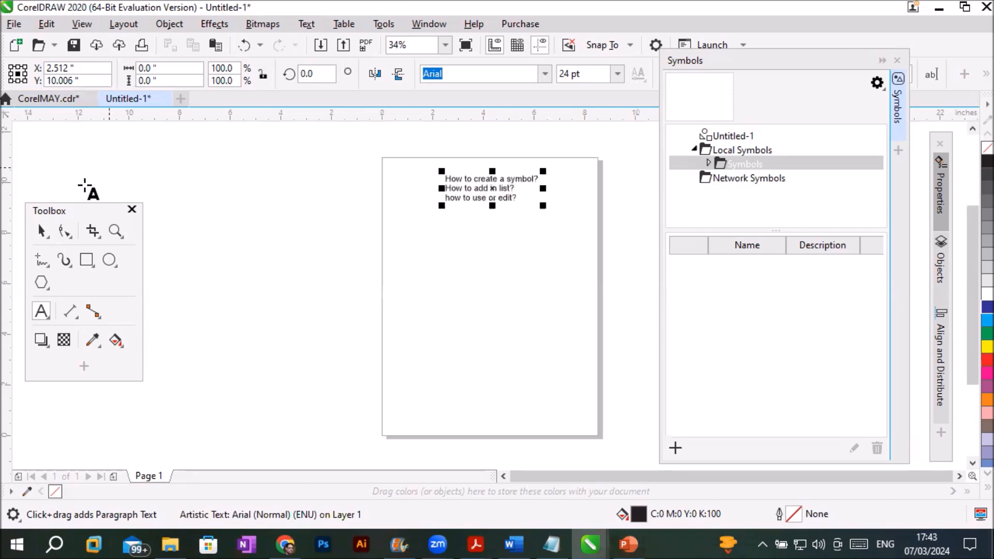
- Enlarge the three-line text to about 45 pt and move it inside the top of the page
left_click(41, 231)
left_click_drag(441, 171, 329, 148)
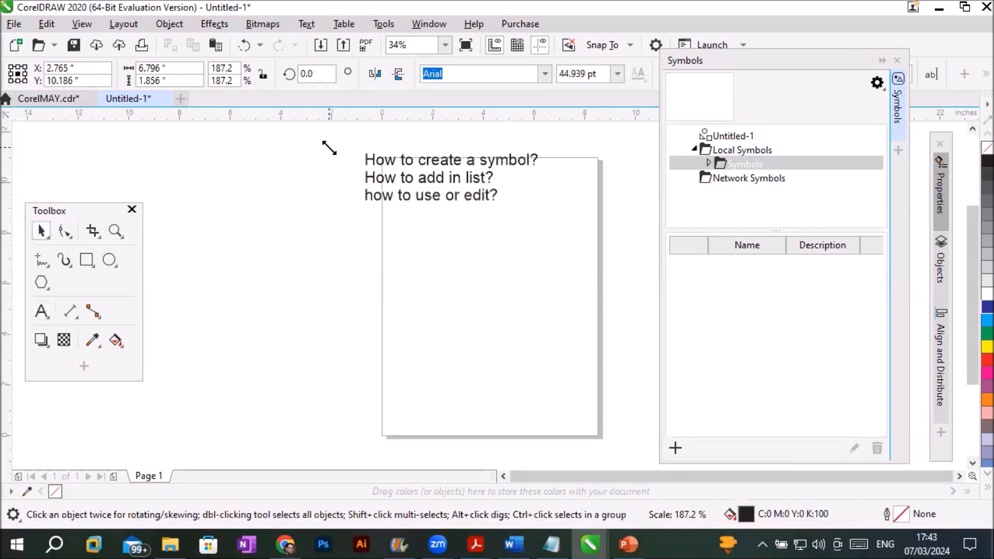
left_click_drag(432, 180, 472, 194)
left_click(484, 250)
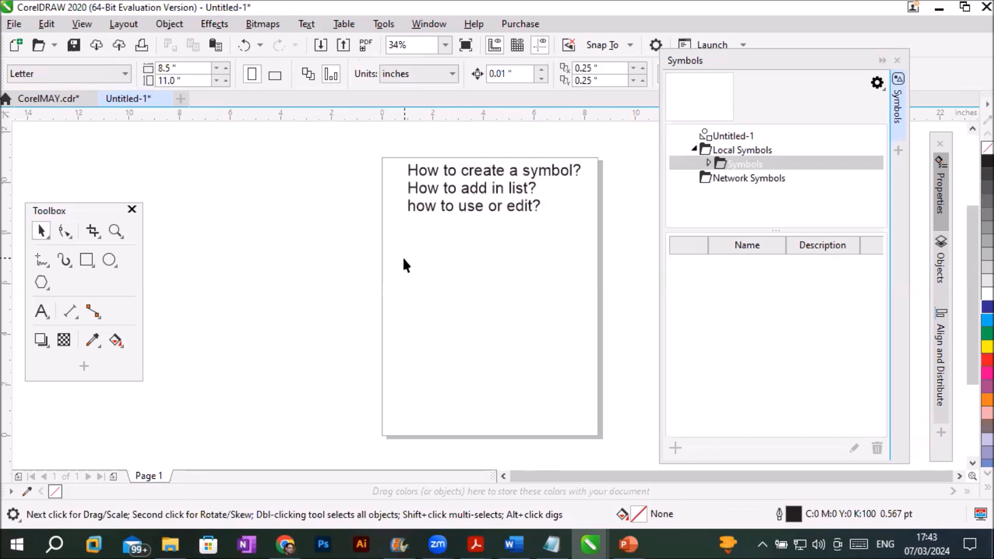
- Draw a circle below the text and a narrow rectangle about 0.74 by 2.77 inches overlapping its lower part
left_click(109, 259)
mouse_move(456, 264)
left_mouse_down()
mouse_move(497, 291)
mouse_move(488, 368)
left_mouse_up()
key("F6")
left_click(41, 231)
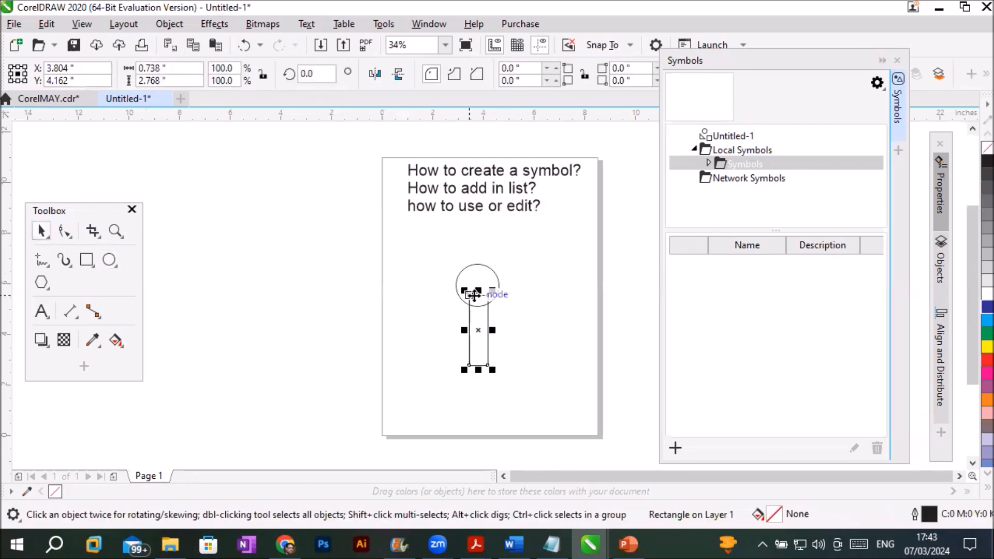
- Delete the narrow rectangle and enlarge the circle to about 3.26 inches in diameter
key("Delete")
left_click(462, 300)
left_click_drag(451, 312, 410, 351)
- Draw a horizontal rectangle overlapping the circle's right side and fully round its corners
left_click(87, 259)
mouse_move(451, 289)
left_mouse_down()
mouse_move(527, 318)
mouse_move(468, 289)
left_mouse_up()
left_click(65, 231)
- Fill the circle blue and the rounded rectangle red, and combine the two shapes
left_click(486, 335)
left_click(988, 307)
left_click(41, 231)
left_click(518, 314)
left_click(988, 359)
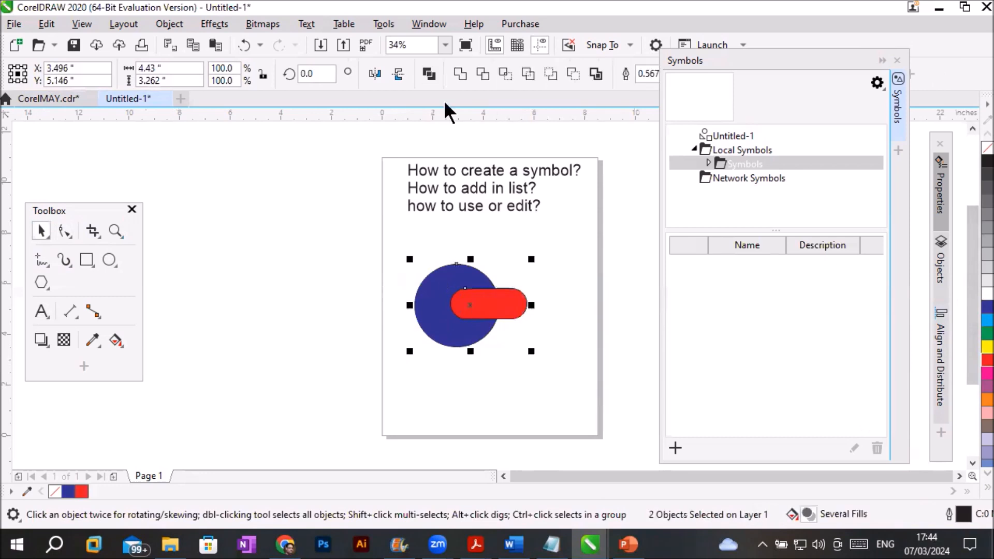
left_click(431, 73)
left_click(346, 314)
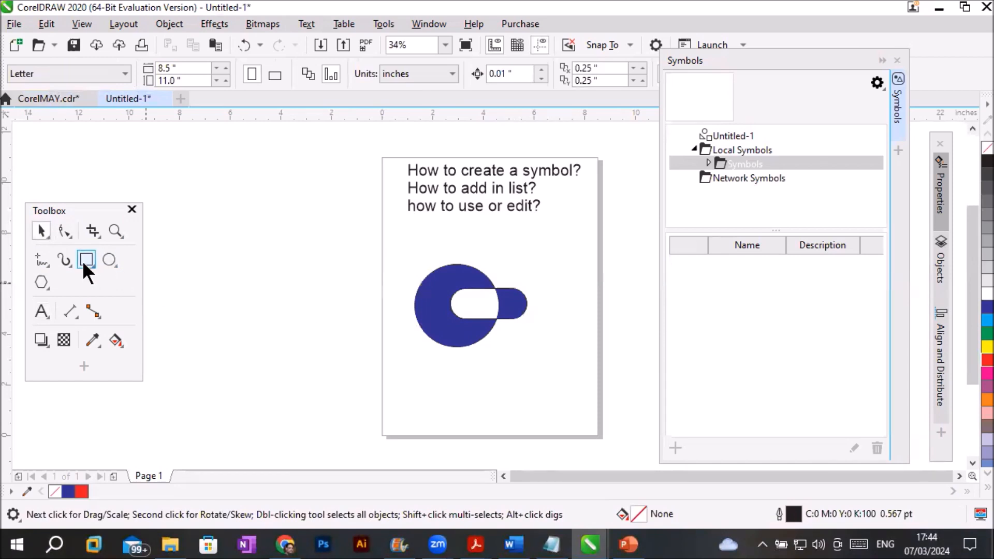
- Draw a red ellipse about 0.89 by 1.02 inches on the blue shape's upper-left edge and copy it twice down the left edge
left_click(109, 260)
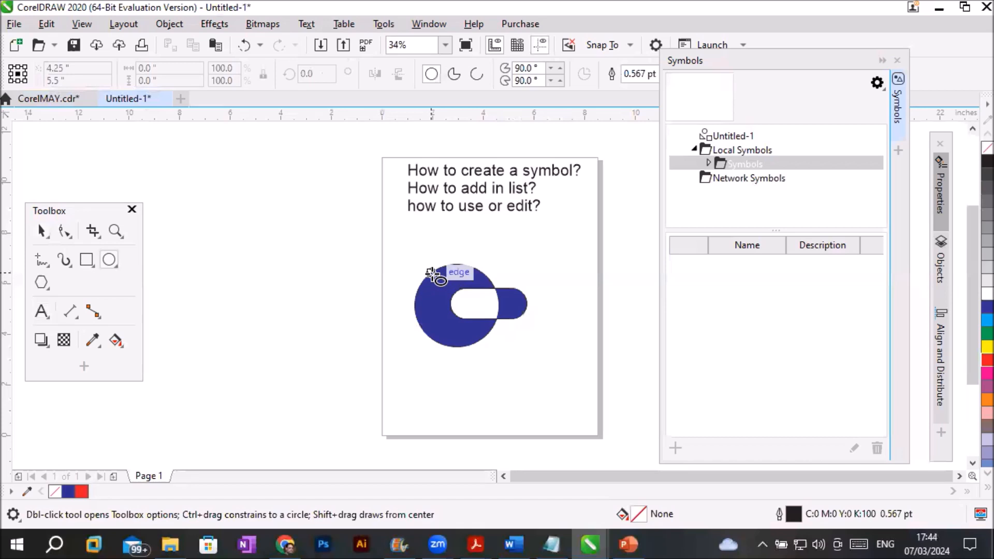
left_click_drag(422, 266, 447, 295)
left_click(41, 231)
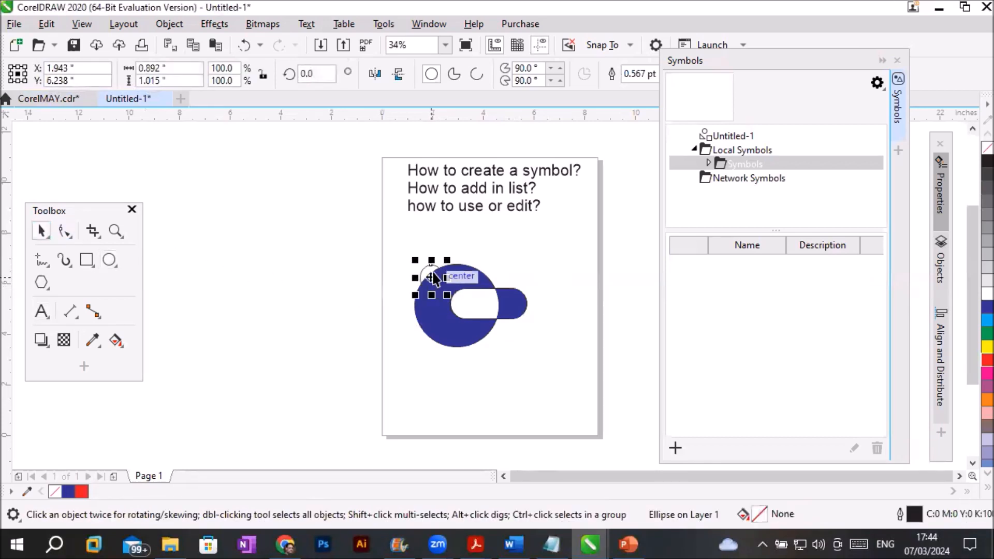
left_click(987, 360)
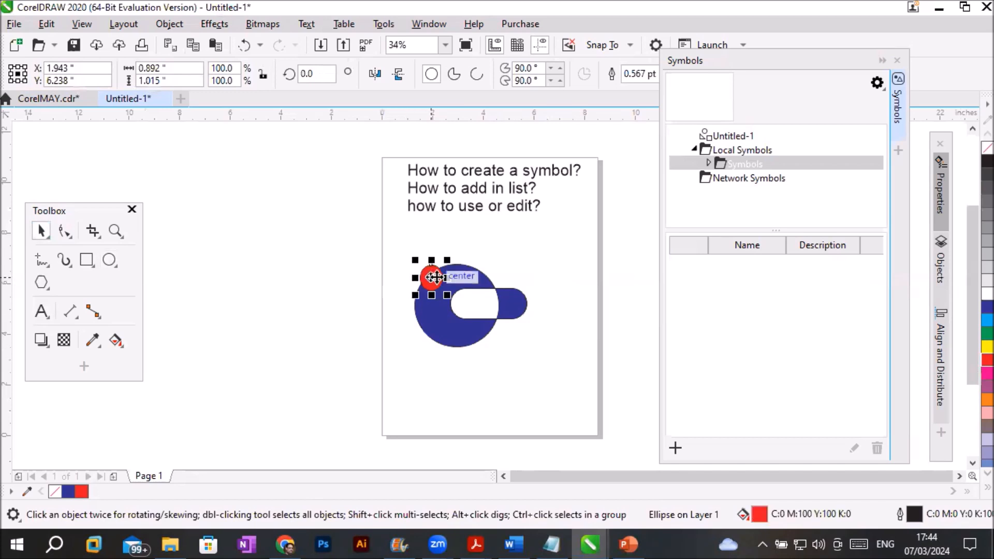
left_click_drag(431, 278, 438, 343)
right_click(422, 310)
- Combine the three red ellipses with the blue shape into a single curve
mouse_move(376, 240)
left_mouse_down()
mouse_move(488, 355)
mouse_move(563, 400)
left_mouse_up()
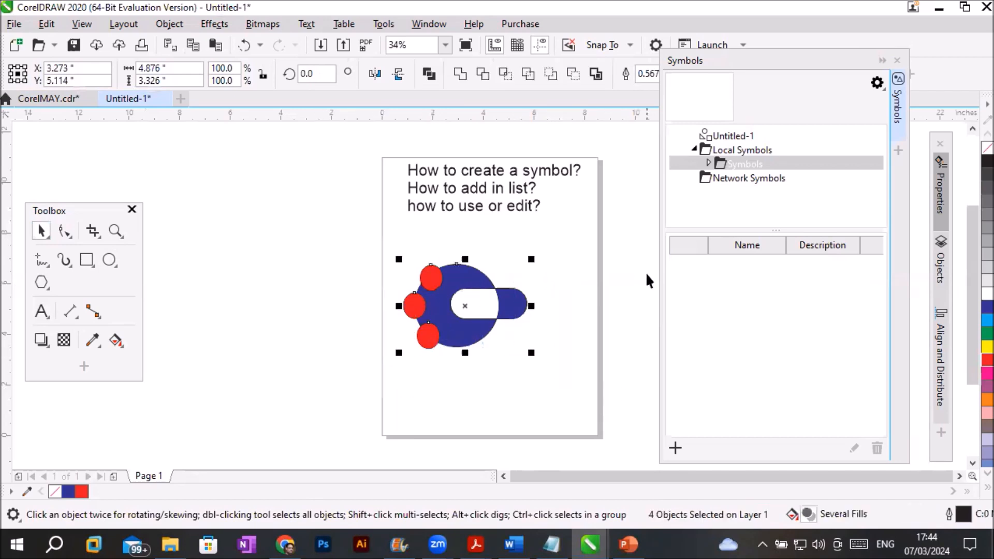
left_click(428, 77)
left_click(332, 440)
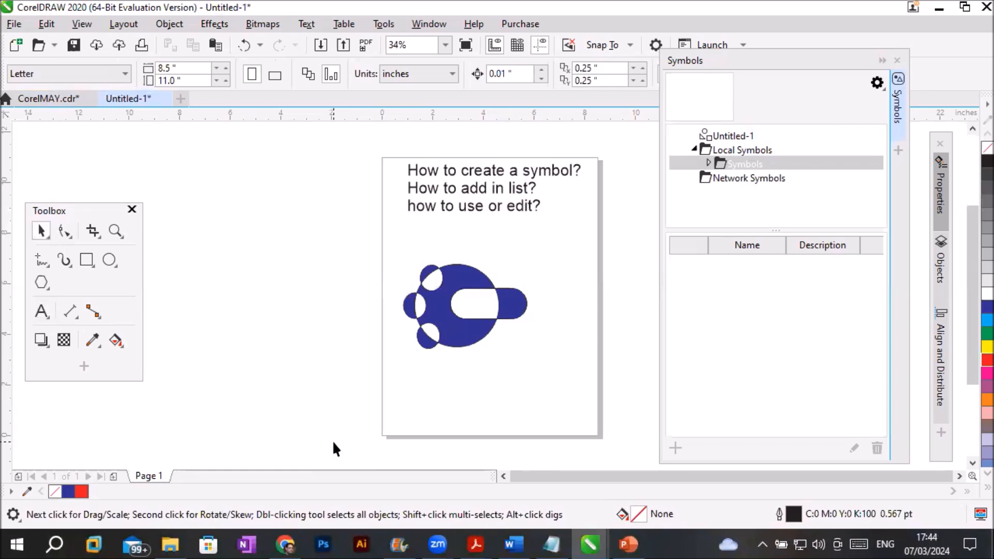
- Create a new symbol named MySymbol-1 from the combined curve
left_click(465, 337)
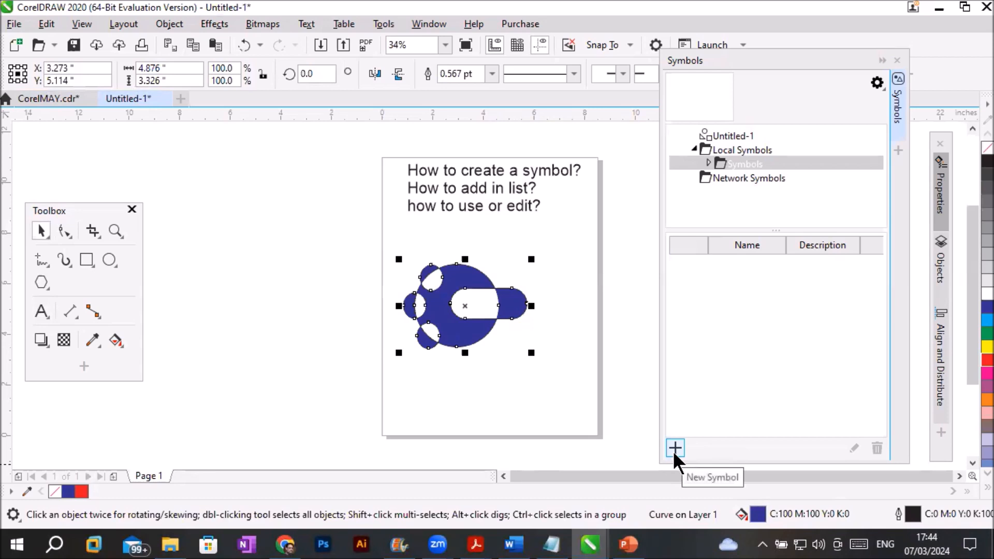
left_click(169, 23)
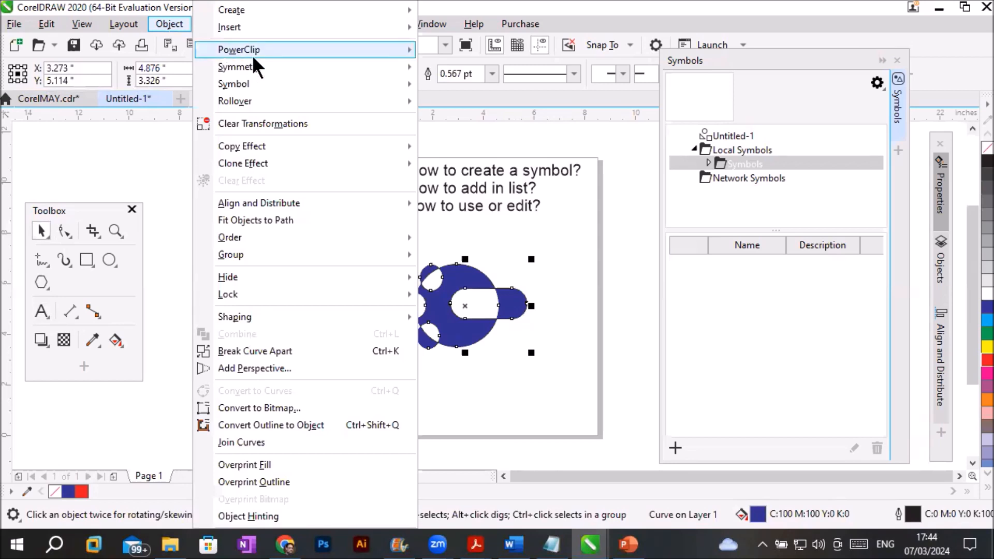
mouse_move(287, 79)
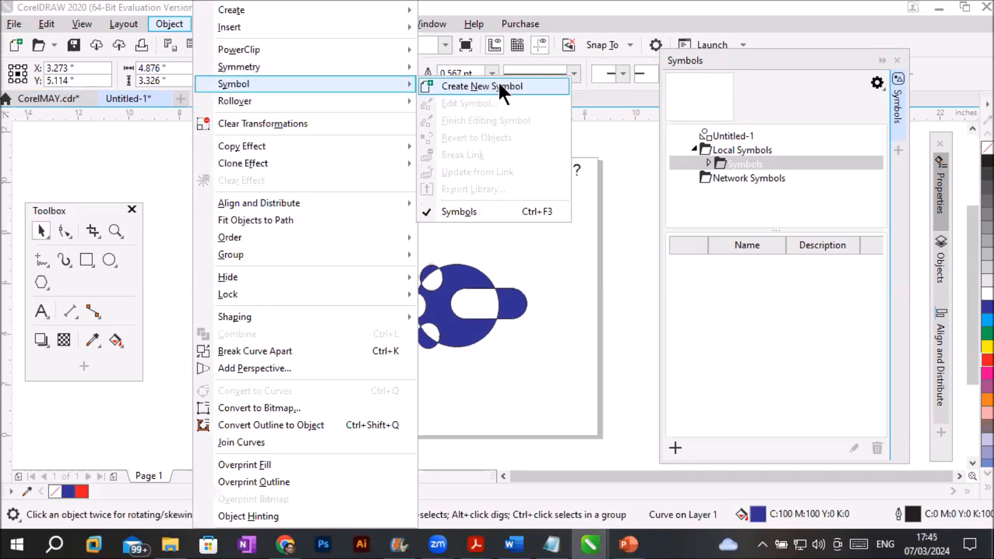
left_click(499, 85)
left_click_drag(455, 232, 306, 340)
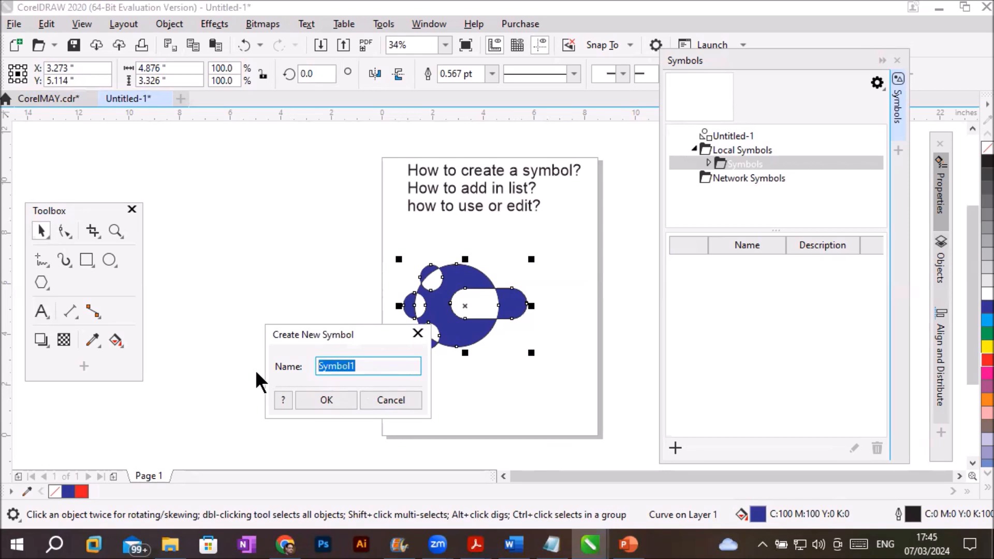
type("MySymbol")
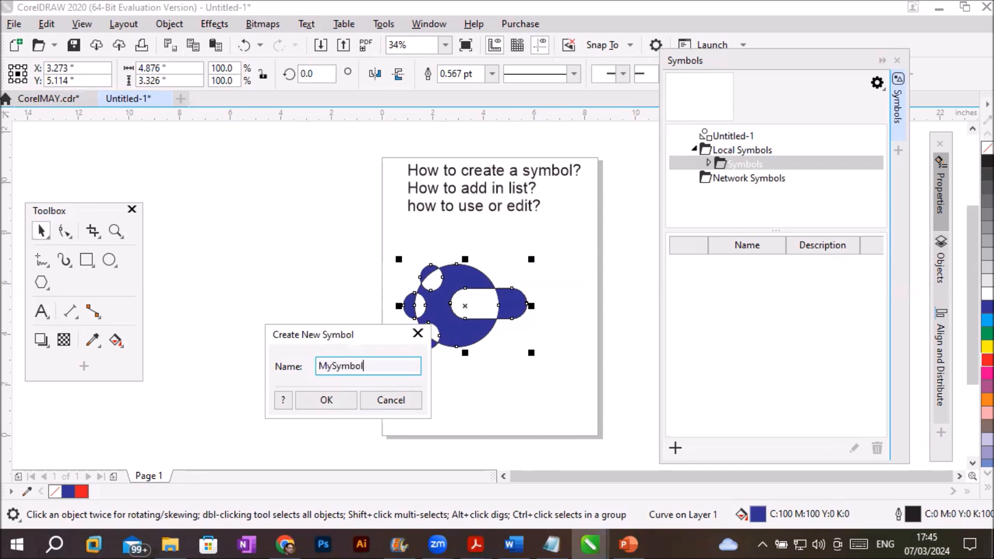
type("-1")
left_click(325, 400)
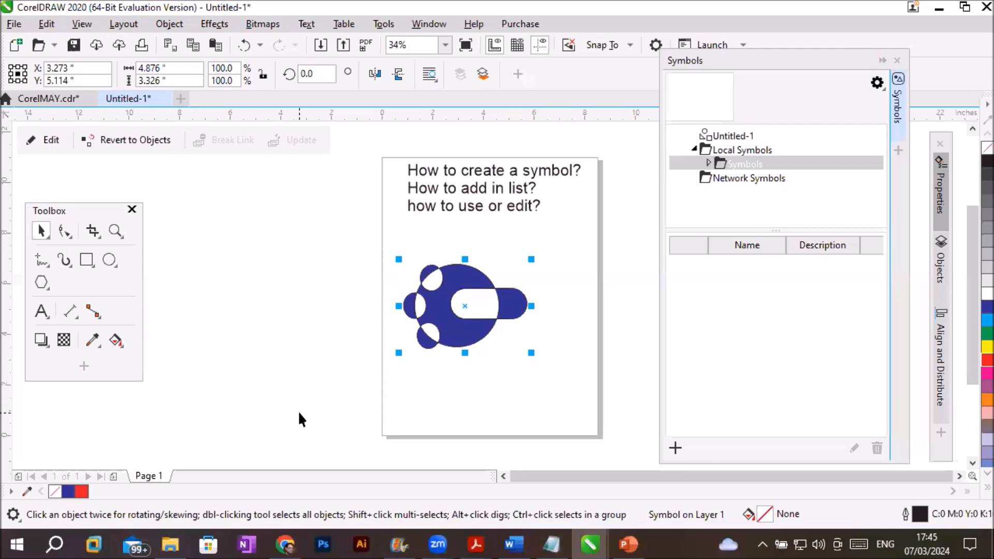
- Check the Local Symbols folders and the symbol library options for the new symbol
left_click(708, 162)
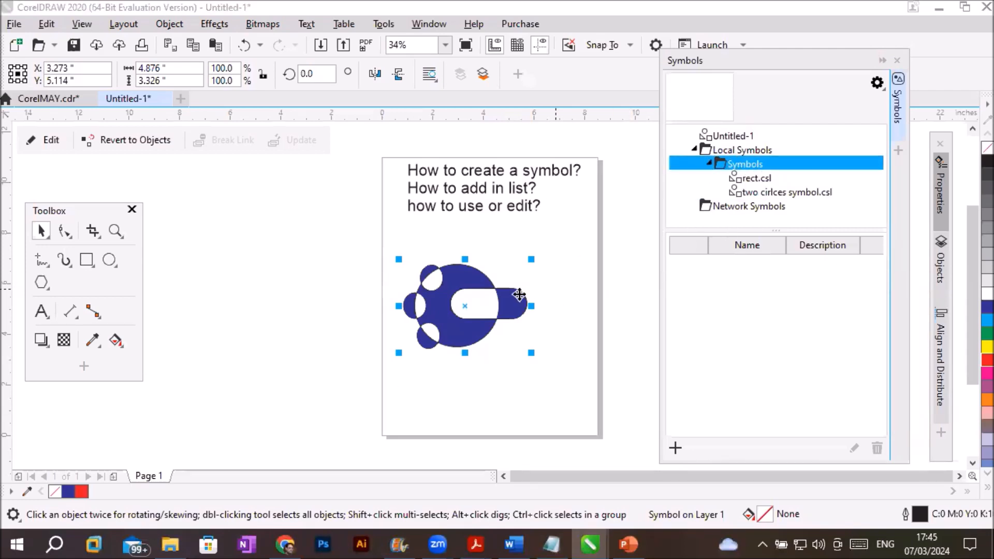
left_click(732, 151)
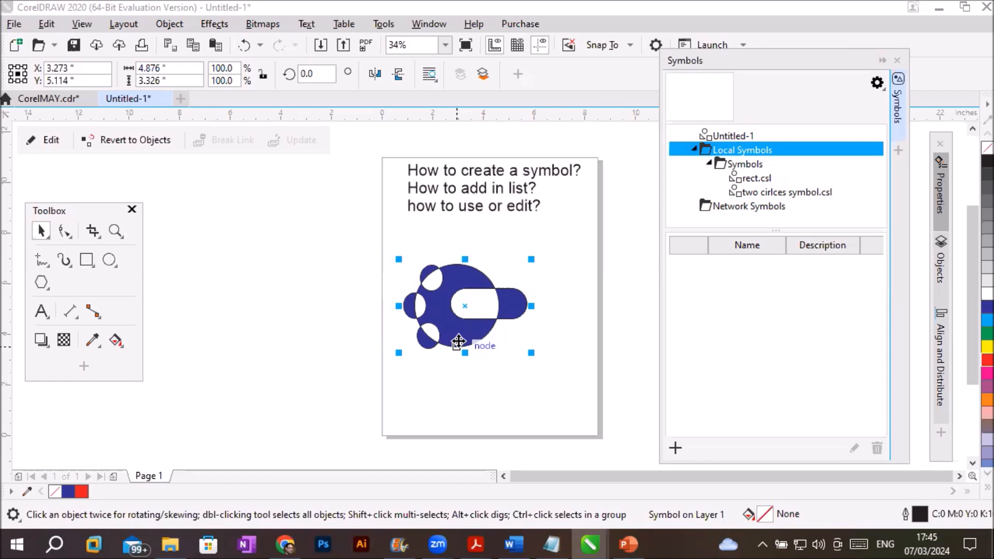
left_click(876, 83)
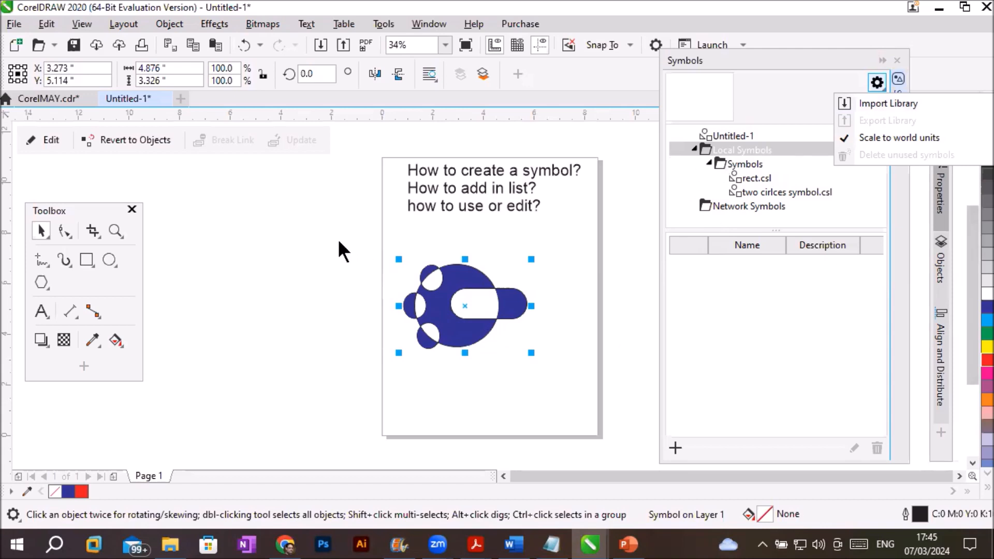
left_click(299, 249)
- Save the document as 7March2024 in the CorelDraw Projects folder
left_click(15, 24)
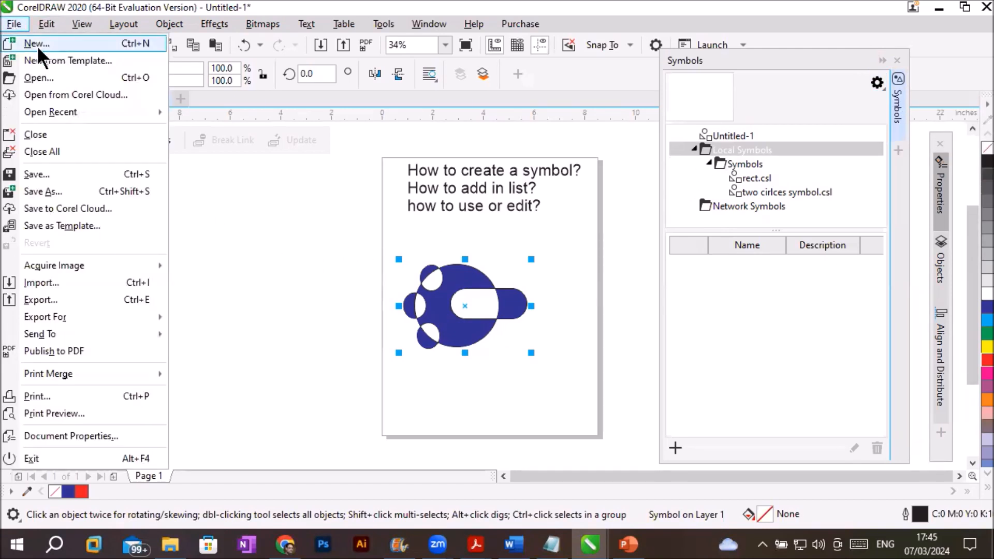
left_click(70, 174)
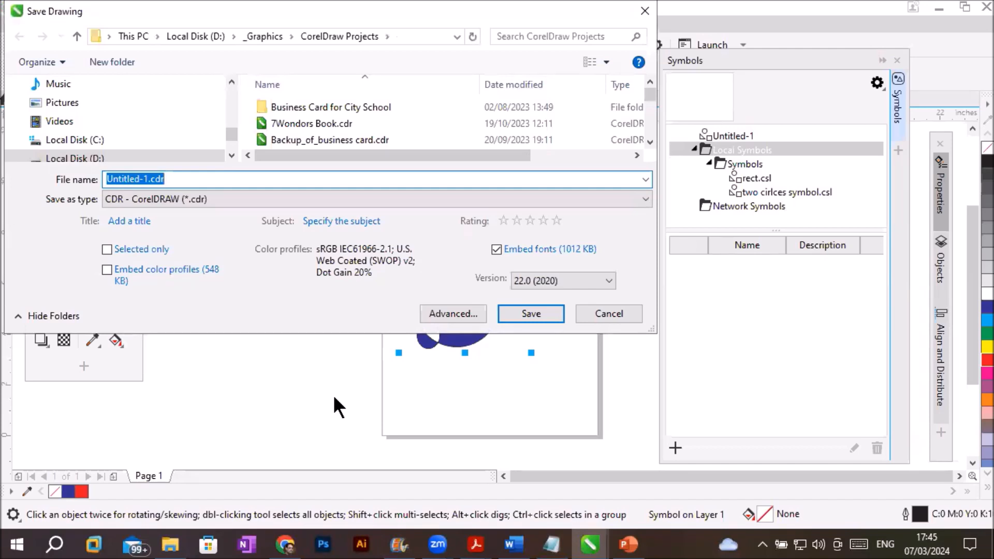
type("7")
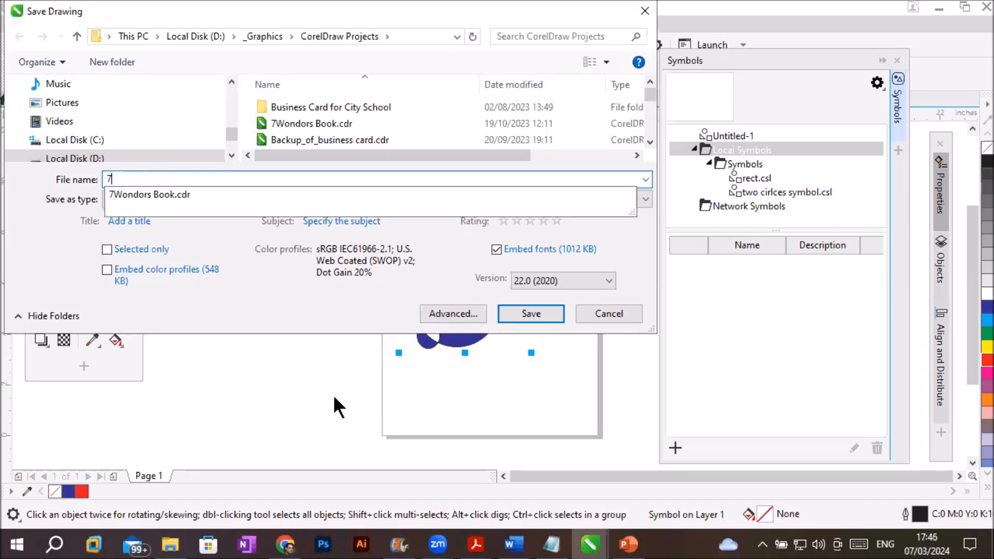
type("March2024")
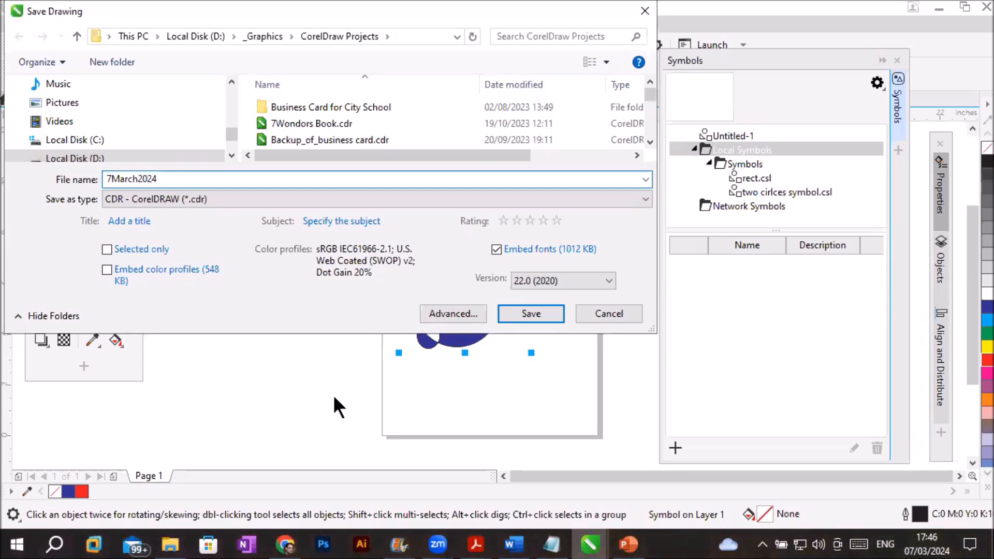
left_click(511, 308)
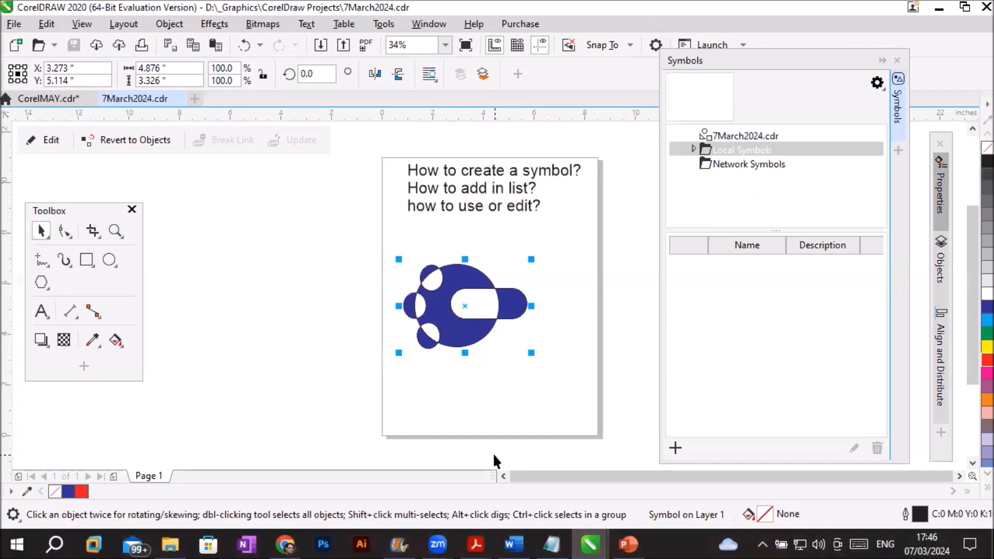
- List the symbols stored in 7March2024.cdr and delete the symbol instance from the page
left_click(729, 134)
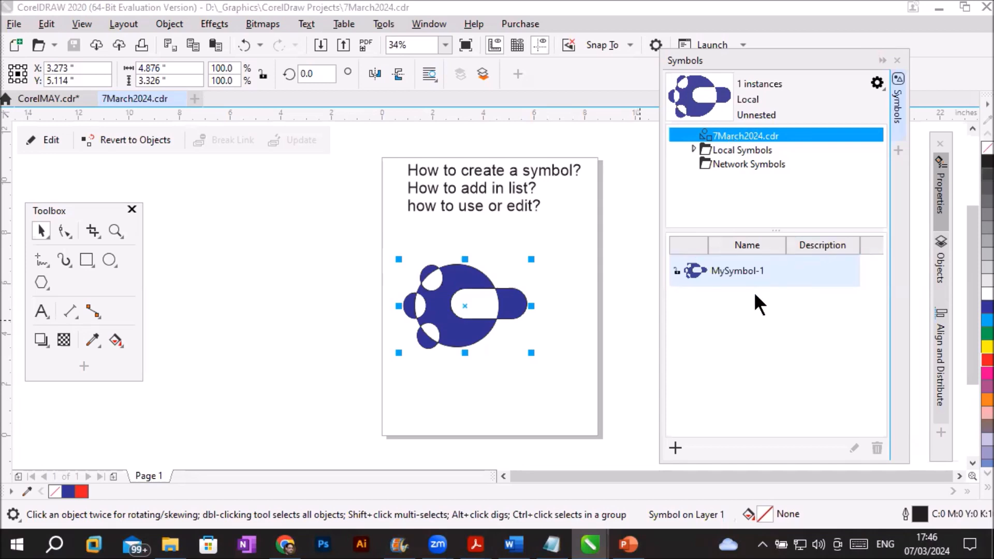
left_click(451, 332)
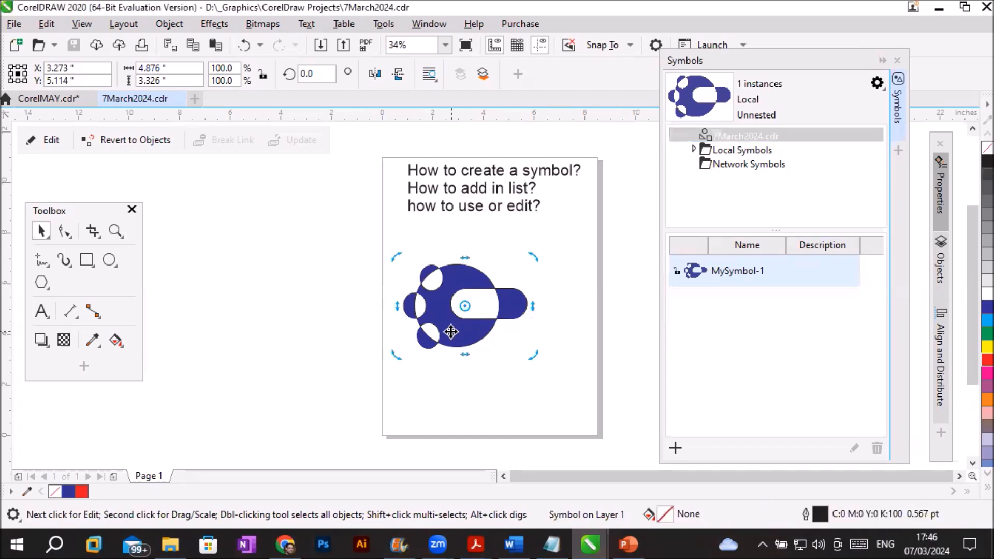
key("Delete")
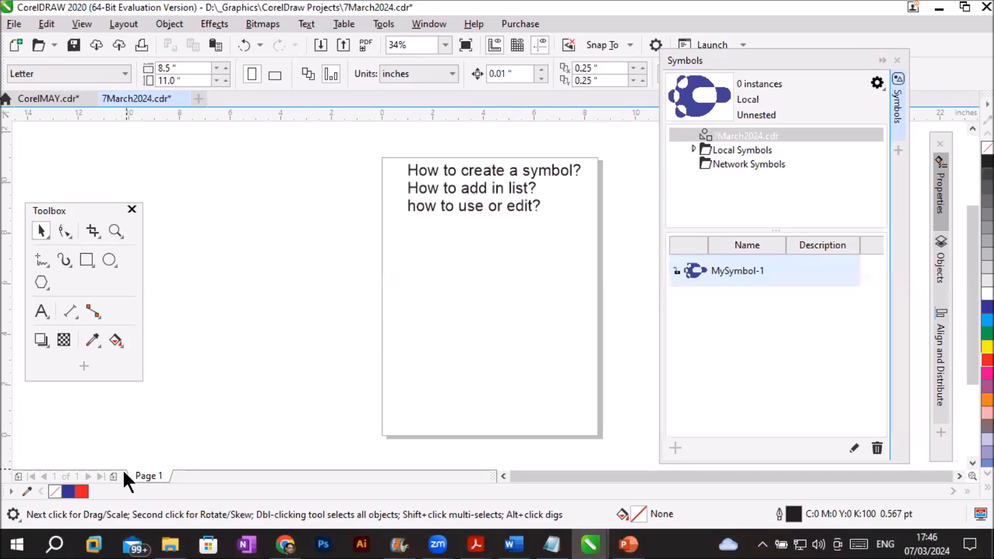
- Add a second page and place three instances of MySymbol-1 diagonally down it
left_click(111, 476)
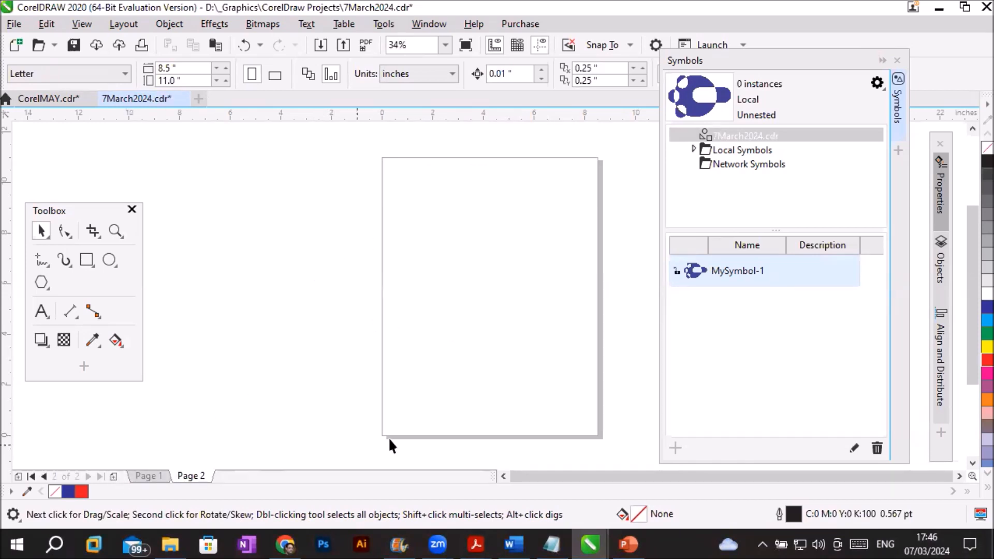
left_click(706, 278)
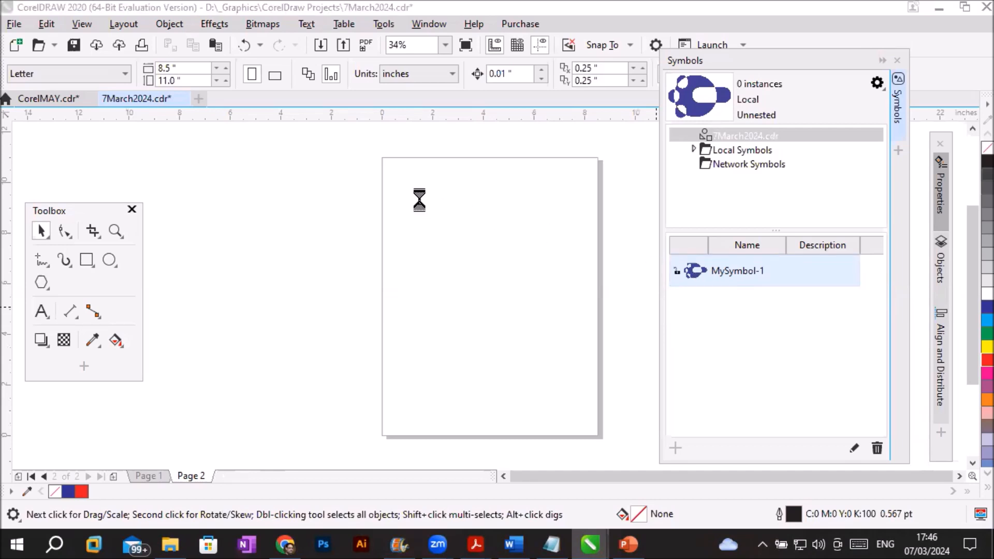
left_click_drag(423, 199, 423, 199)
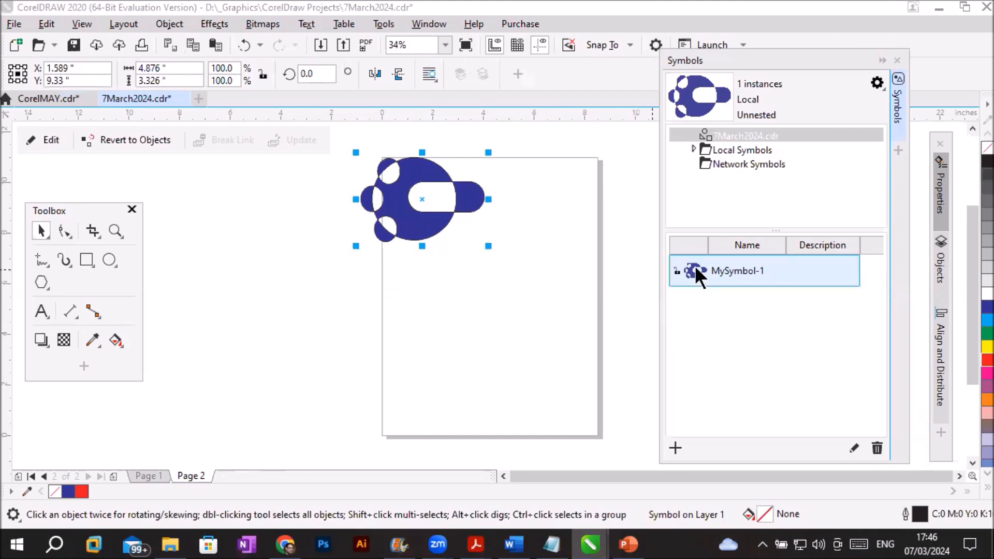
left_click_drag(701, 268, 472, 290)
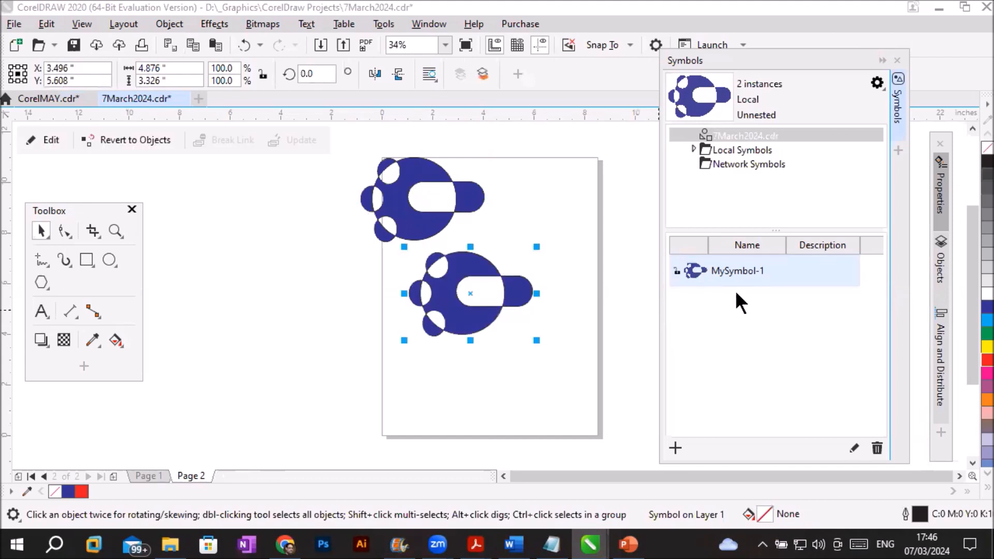
left_click_drag(543, 396, 542, 396)
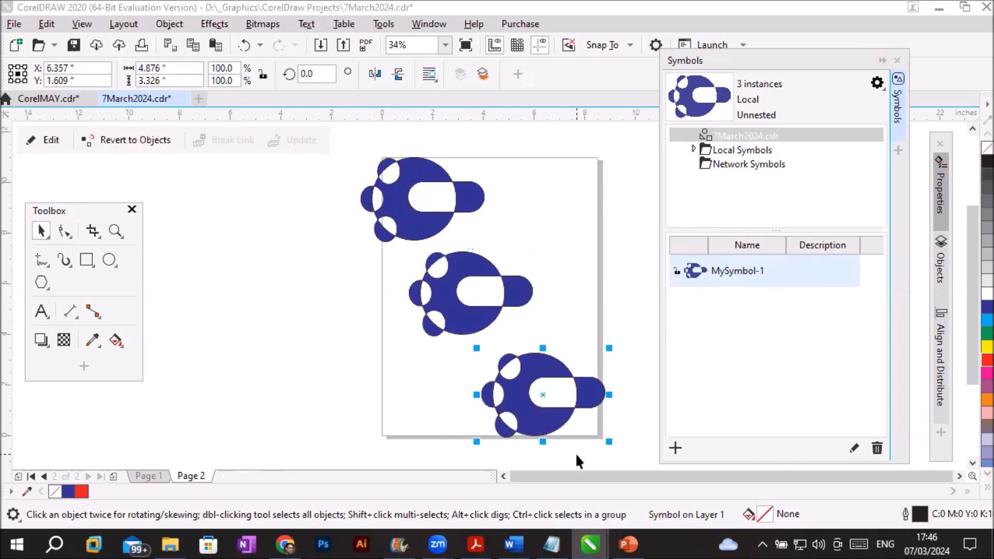
- Place two instances of MySymbol-1 on Page 1, with one directly below the text
left_click(154, 475)
left_click_drag(710, 266, 529, 373)
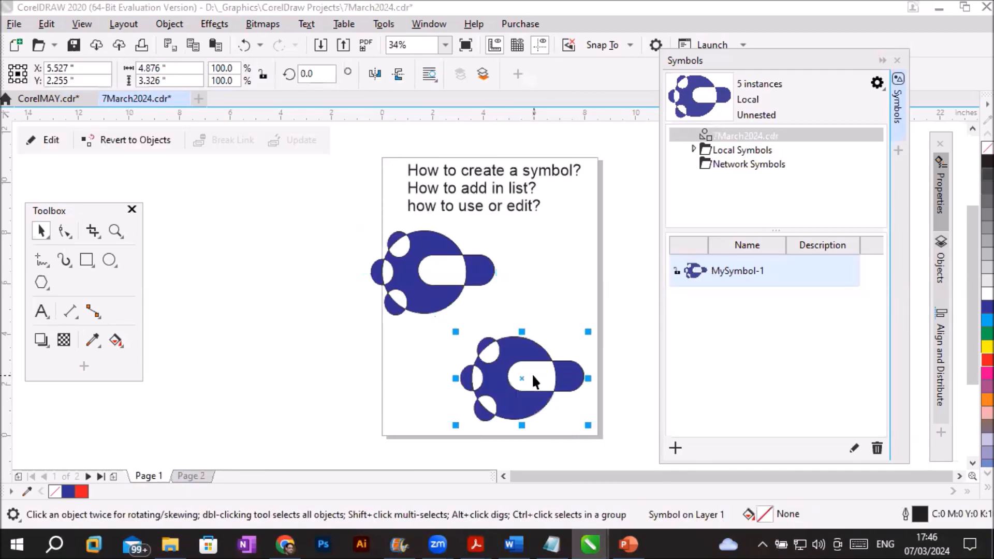
left_click_drag(538, 398, 501, 284)
- Move the lower instance off the page's left side and duplicate it three times
left_click_drag(515, 393, 278, 395)
key("ctrl+d")
key("ctrl+d")
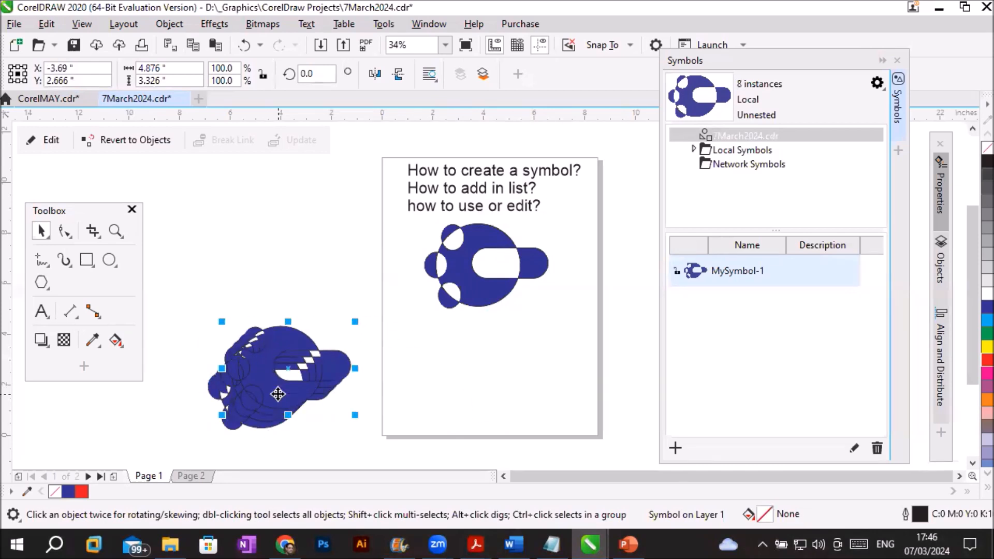
- Spread the four overlapping instances into a row across the lower page area and the space to its left
left_click_drag(317, 356, 624, 370)
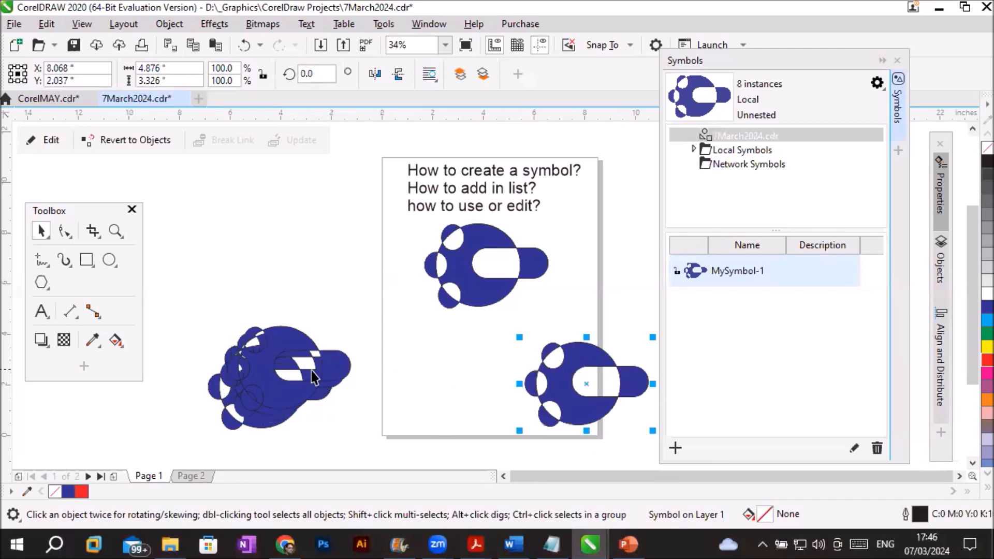
left_click_drag(322, 369, 495, 386)
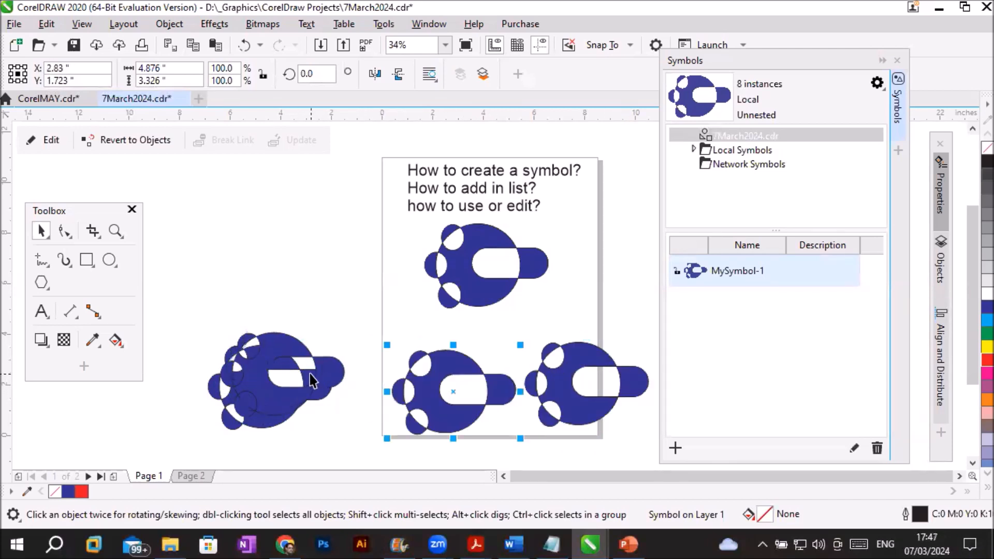
left_click_drag(266, 382, 195, 378)
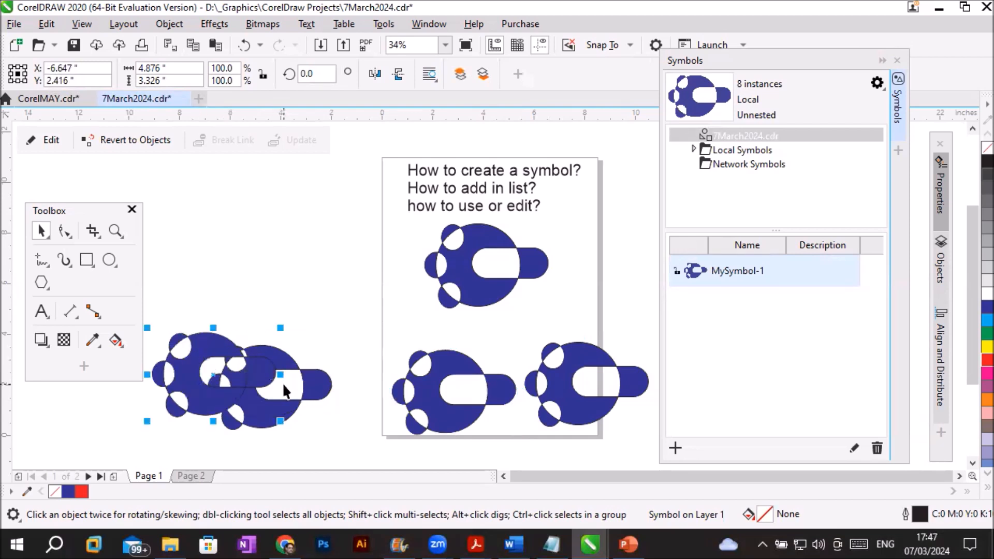
left_click_drag(288, 393, 337, 393)
left_click_drag(259, 412, 318, 406)
left_click_drag(209, 387, 178, 408)
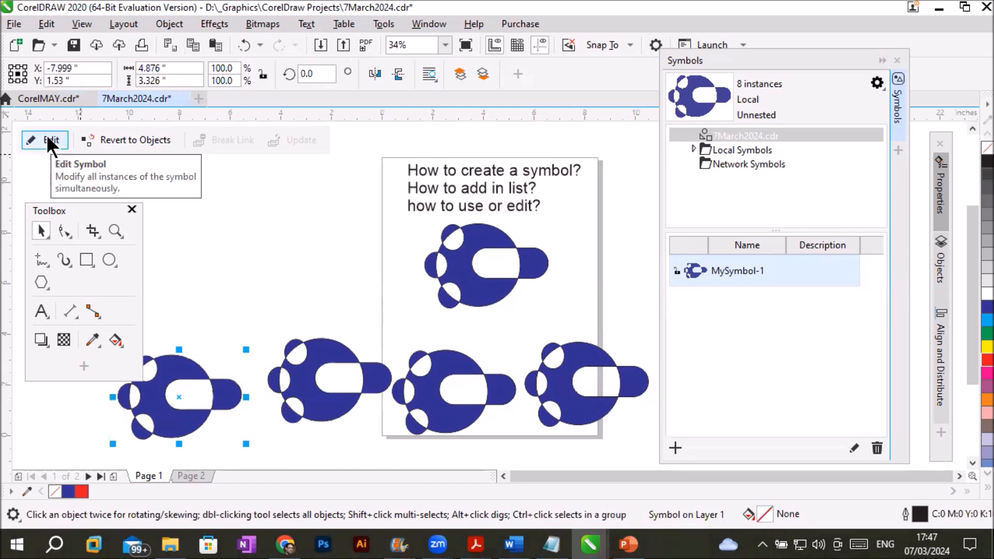
- Move the MySymbol-1 instance below the text slightly down, then open the symbol for editing and move its artwork higher on the page
left_click(461, 265)
mouse_move(461, 266)
left_mouse_down()
mouse_move(456, 283)
mouse_move(462, 267)
left_mouse_up()
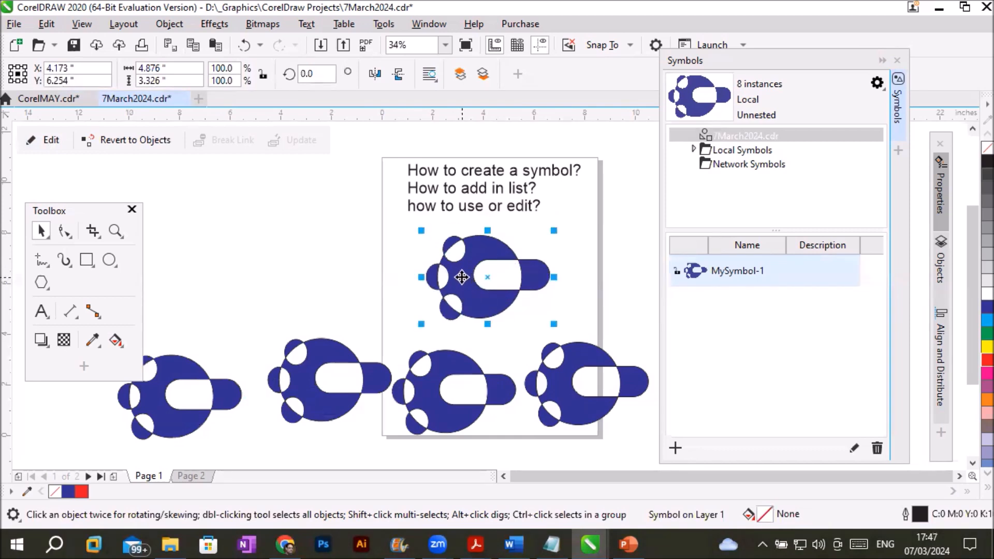
left_click(45, 138)
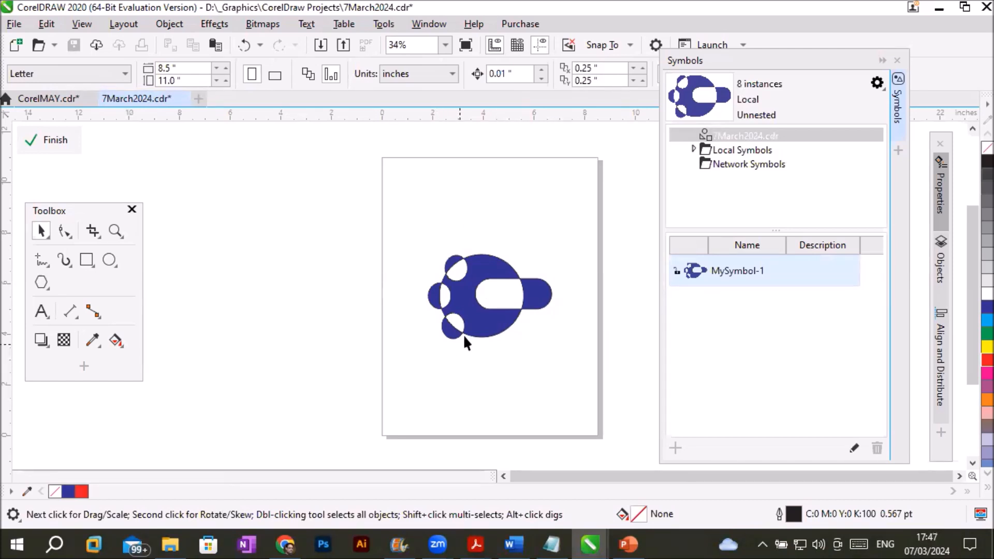
left_click_drag(477, 329, 483, 263)
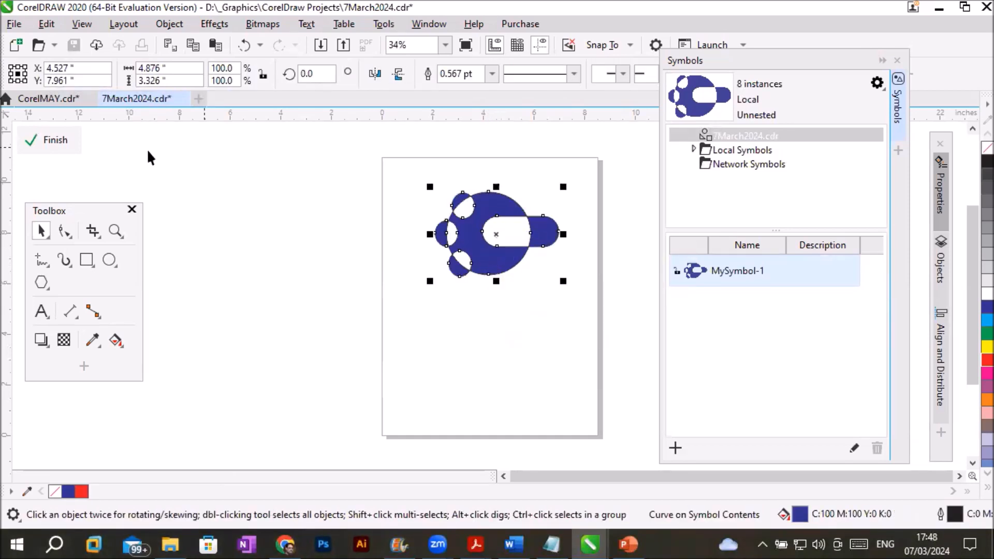
- Reshape the symbol curve: pull the large circle's top node up and outward, narrow the slot's inner end, and extend its rounded outer end
left_click(63, 231)
scroll(570, 197, "up", 2)
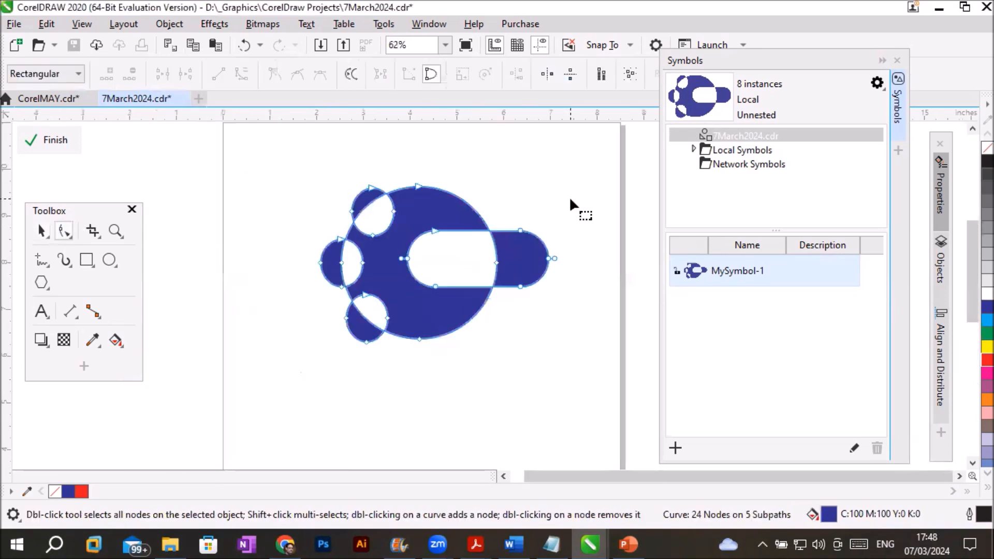
left_click_drag(421, 186, 478, 136)
left_click_drag(436, 230, 472, 251)
left_click_drag(436, 287, 474, 268)
left_click_drag(518, 215, 572, 305)
left_click_drag(549, 259, 594, 259)
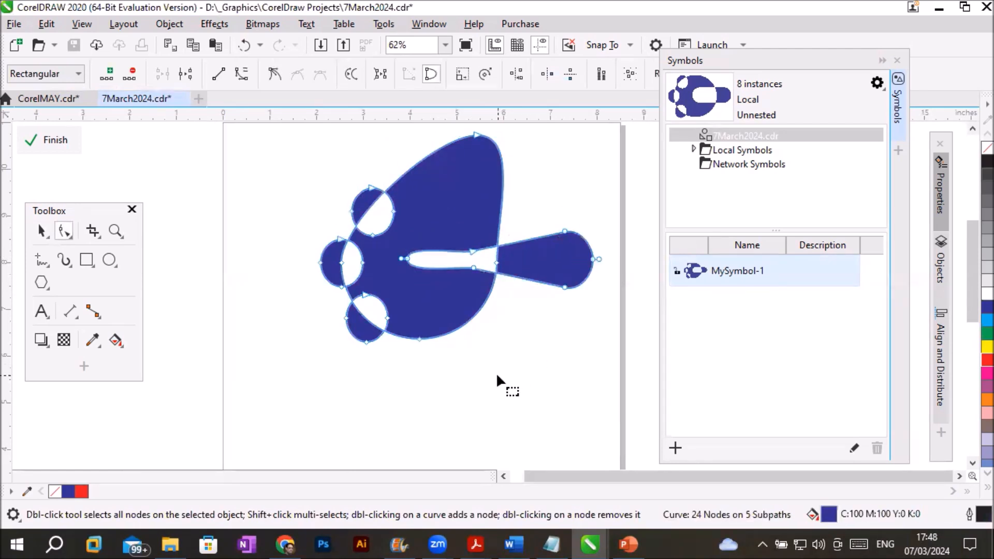
- Stretch the leftmost small circle outward into a point, finish editing MySymbol-1, and show its instances on Page 2
left_click(497, 372)
left_click_drag(303, 247, 274, 257)
left_click(313, 362)
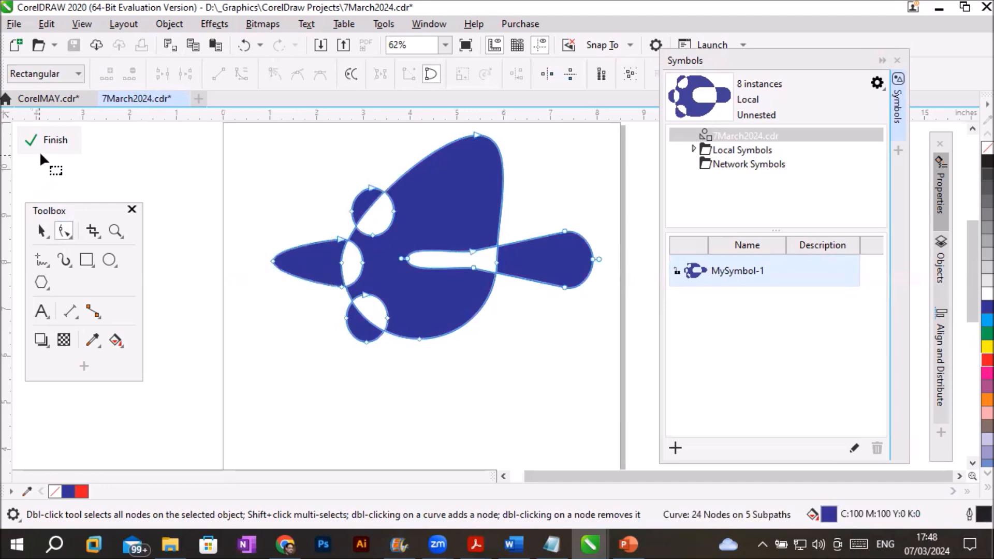
left_click(50, 139)
scroll(311, 373, "down", 5)
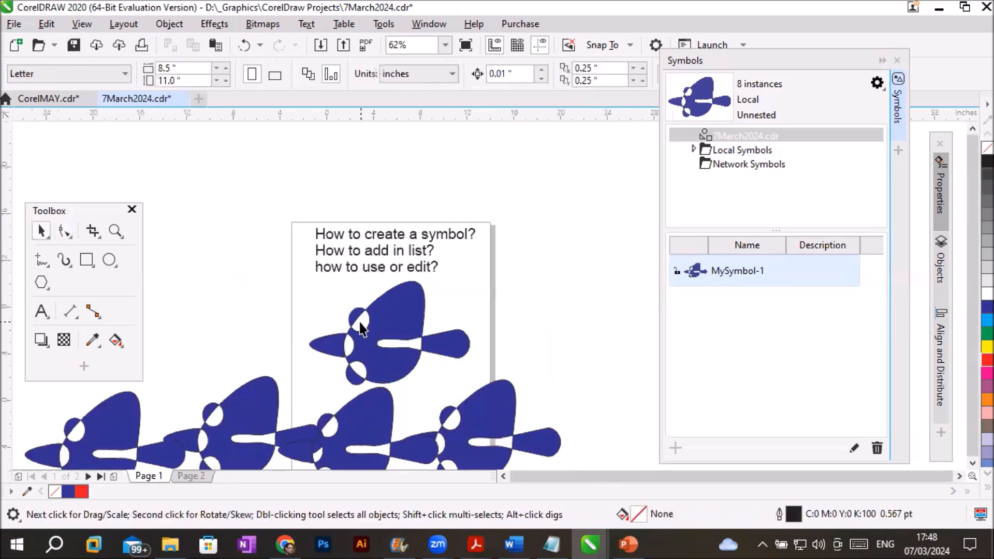
scroll(313, 424, "up", 5)
scroll(332, 399, "down", 2)
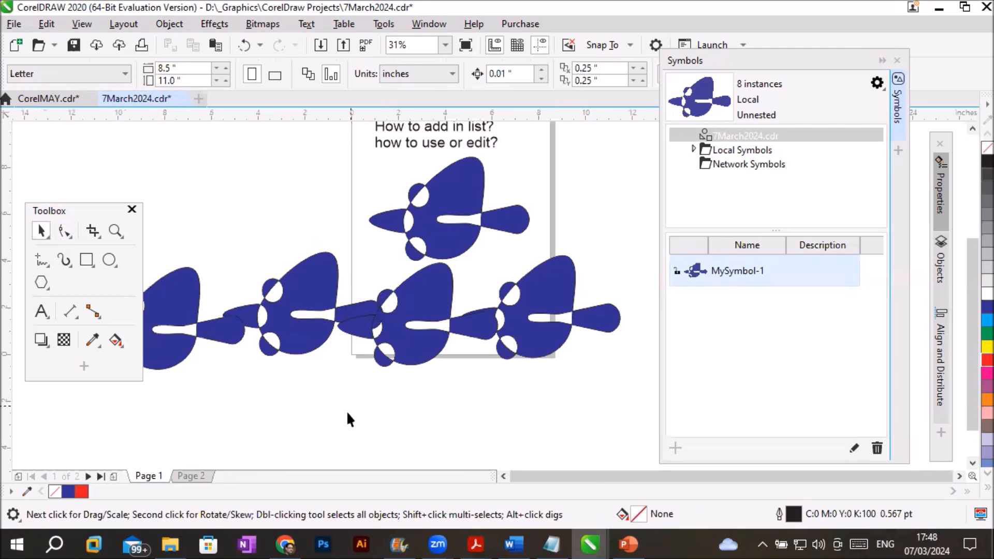
left_click(191, 475)
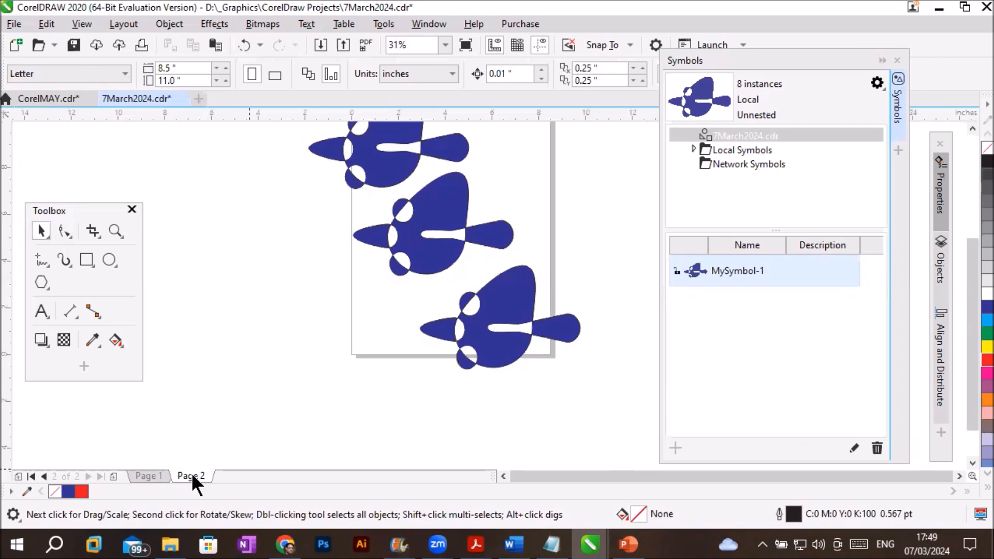
- Switch to CorelMAY.cdr and examine the local symbol libraries rect.csl and two cirlces symbol.csl
left_click(36, 98)
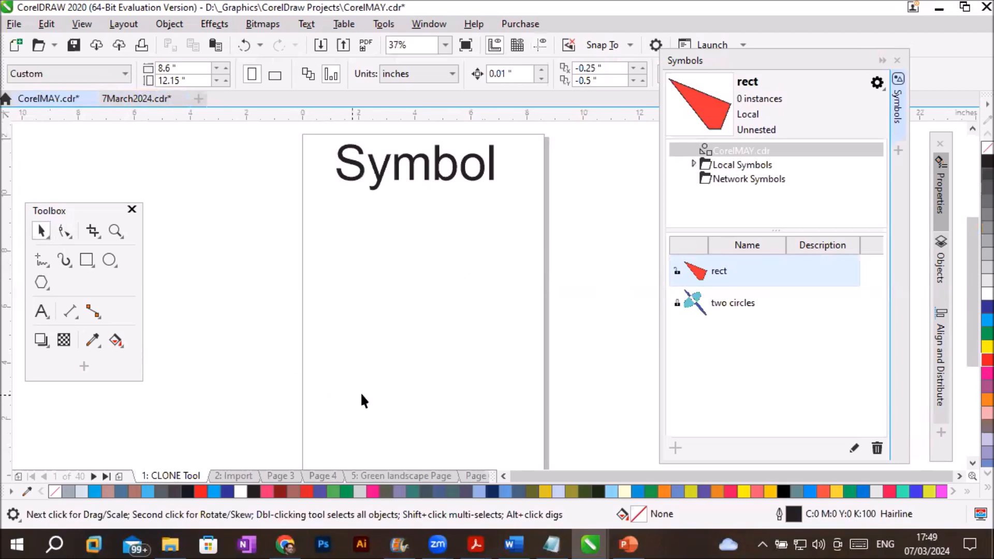
left_click(694, 162)
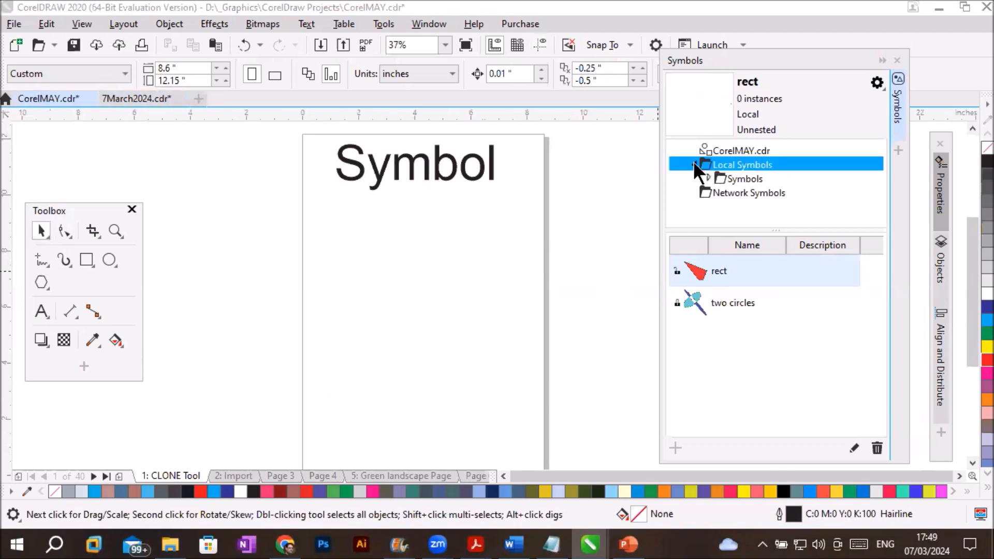
left_click(729, 175)
left_click(705, 177)
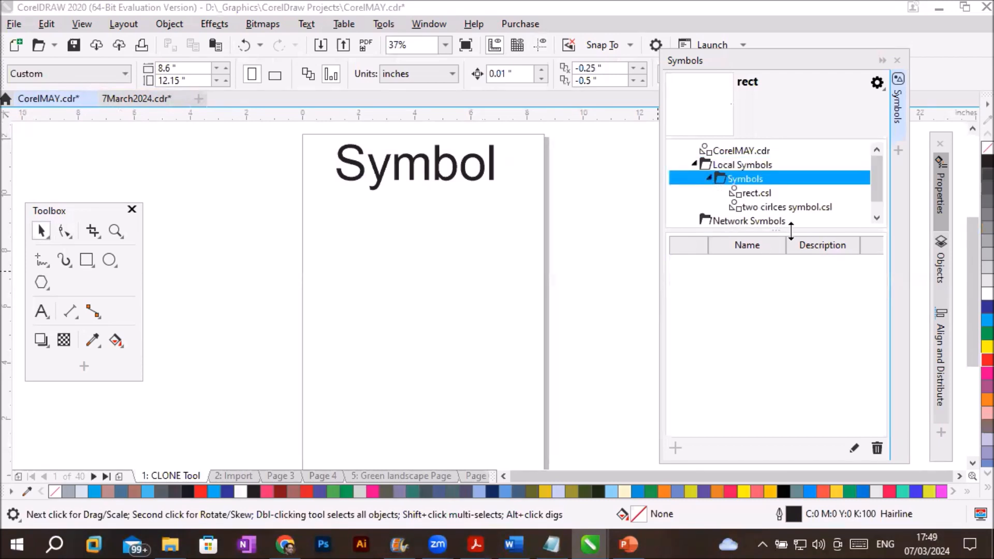
left_click(744, 194)
left_click(773, 207)
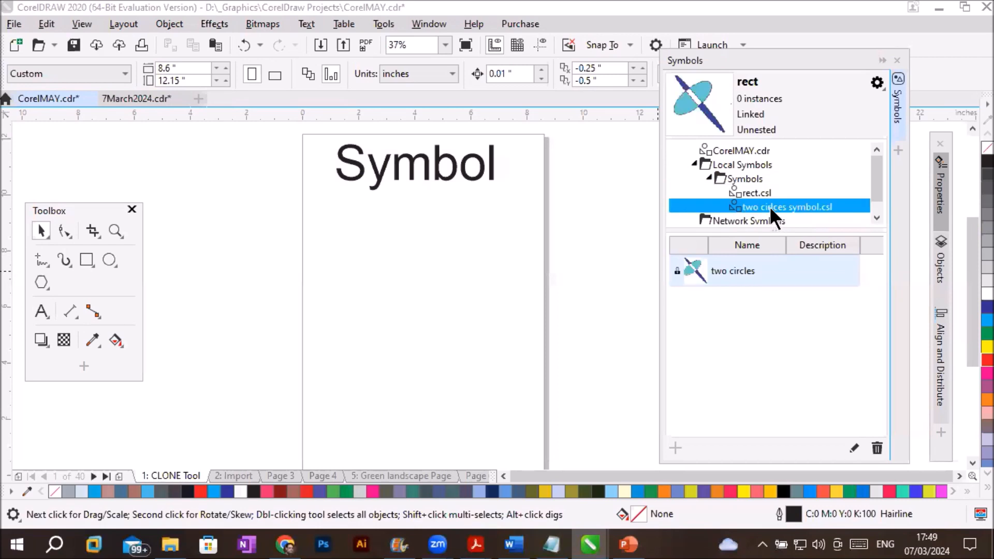
left_click(750, 192, "ctrl")
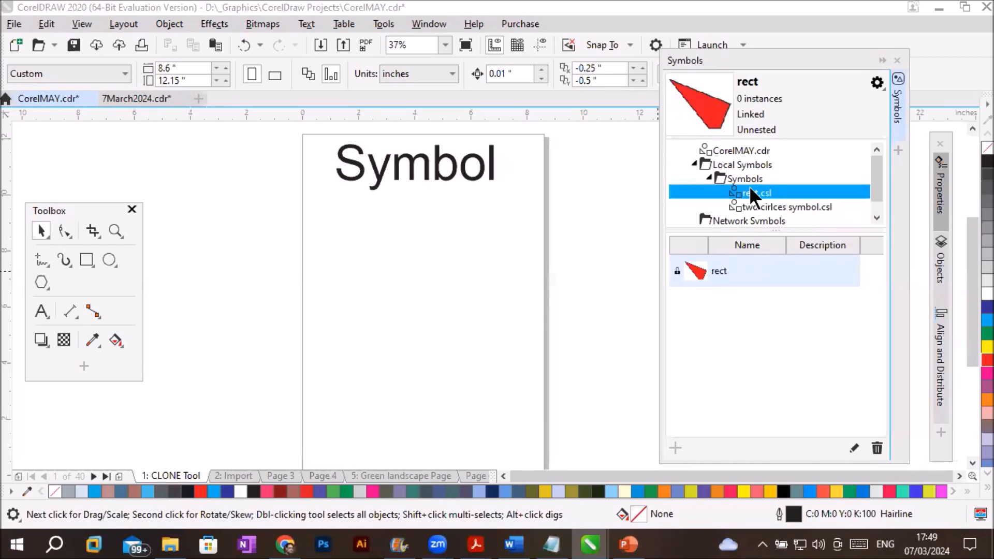
left_click(745, 164)
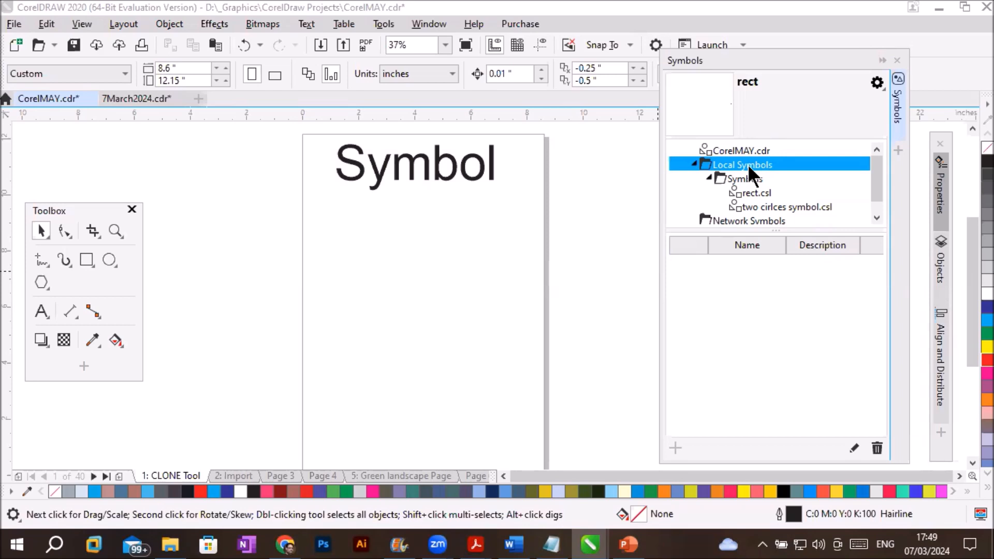
left_click(877, 83)
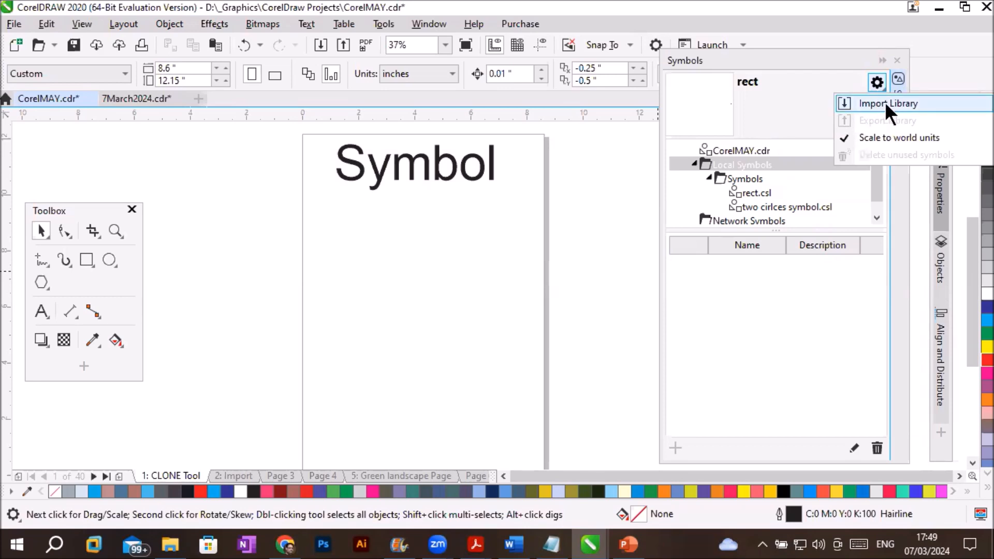
left_click(884, 103)
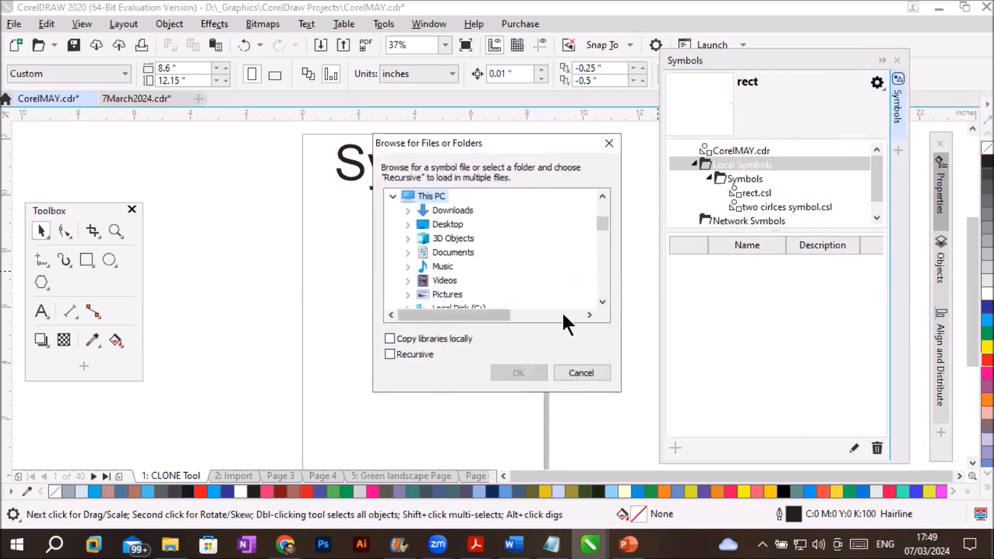
left_click(602, 302)
left_click(602, 302)
left_click(603, 302)
left_click(602, 302)
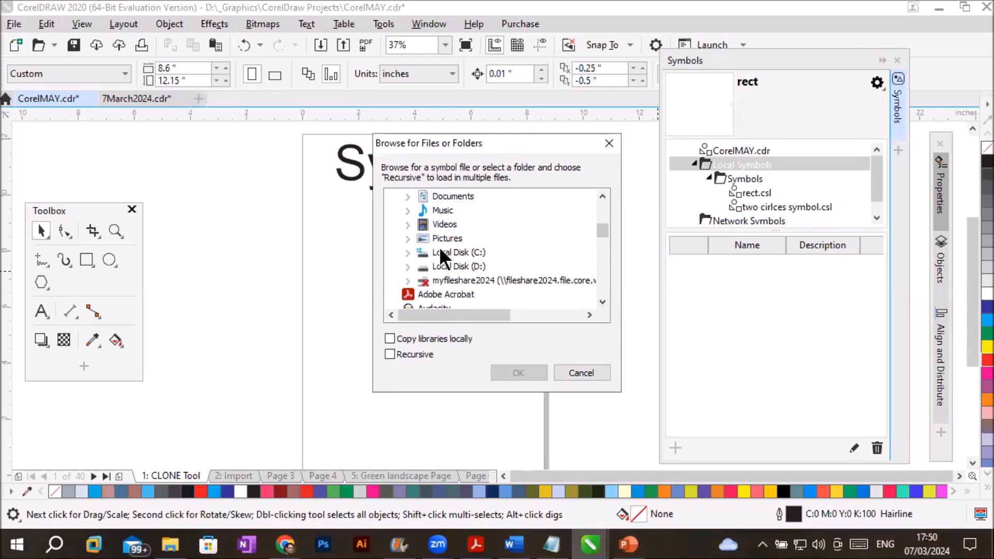
left_click(407, 252)
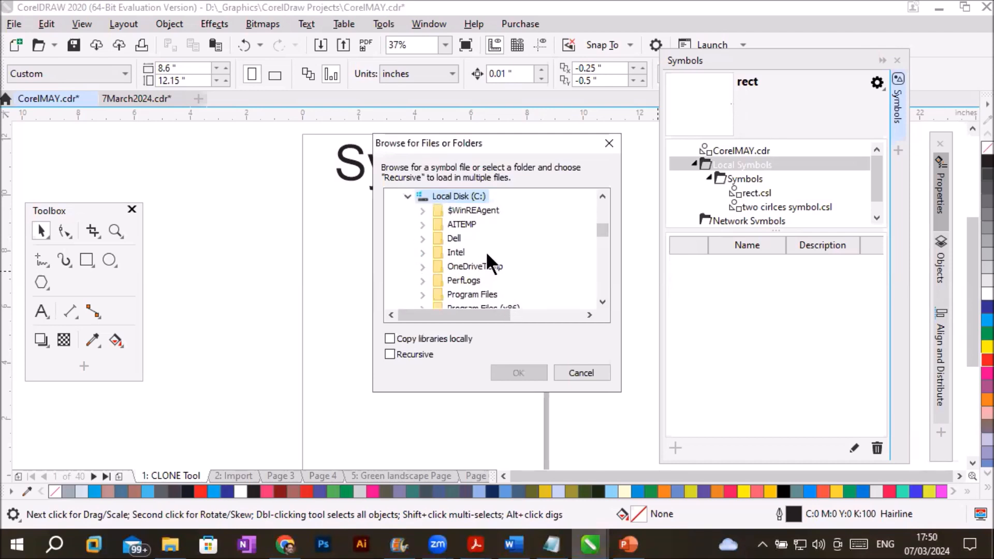
scroll(486, 250, "down", 3)
scroll(485, 251, "up", 2)
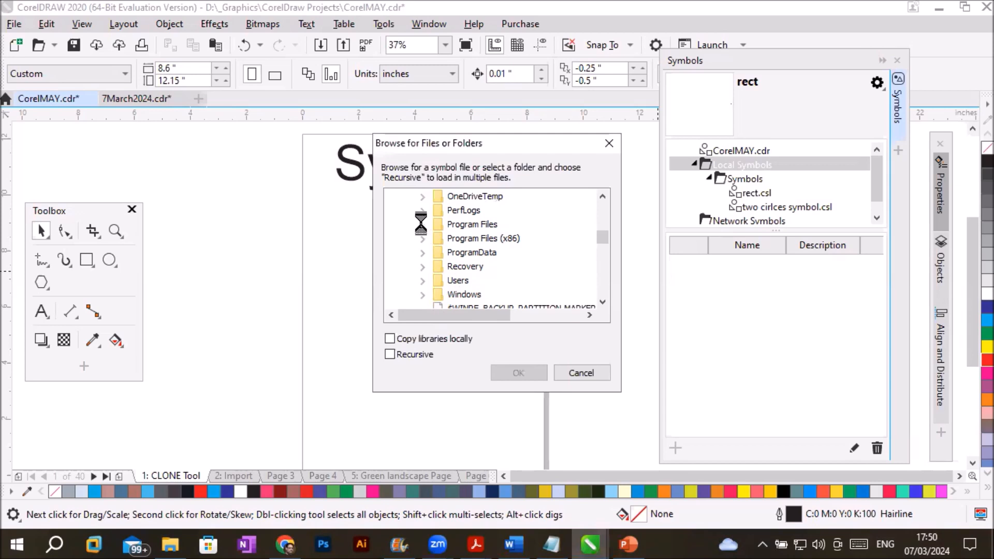
left_click(468, 238)
left_click(437, 239)
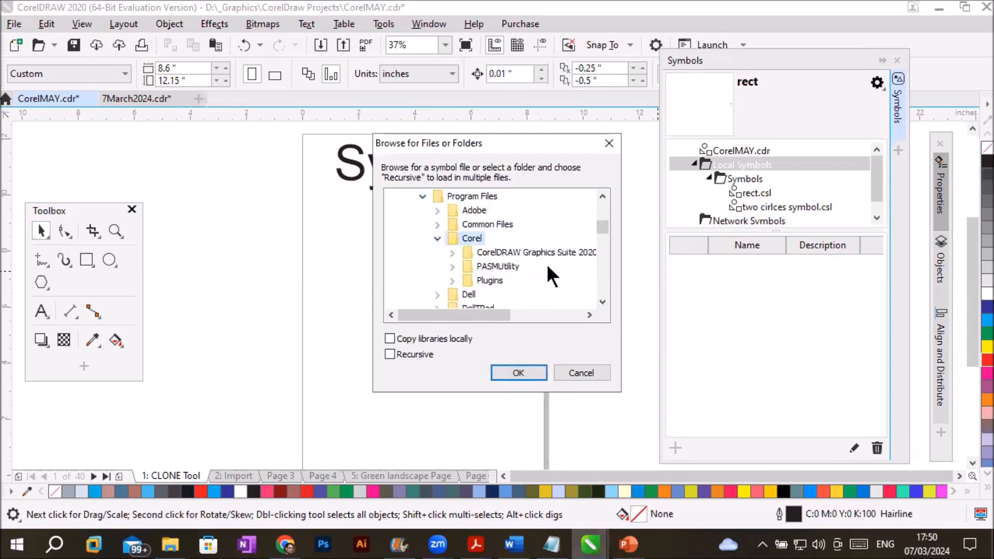
left_click(452, 253)
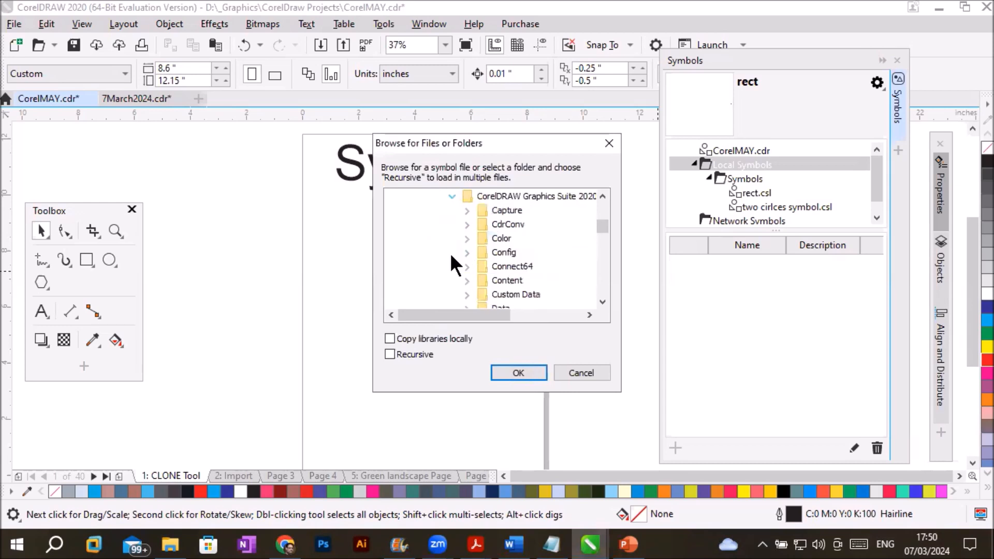
left_click(602, 302)
left_click(602, 301)
left_click(602, 302)
left_click(602, 302)
left_click(603, 302)
left_click(602, 302)
left_click(603, 301)
left_click(603, 302)
left_click(602, 302)
left_click(603, 302)
left_click(602, 302)
left_click(602, 301)
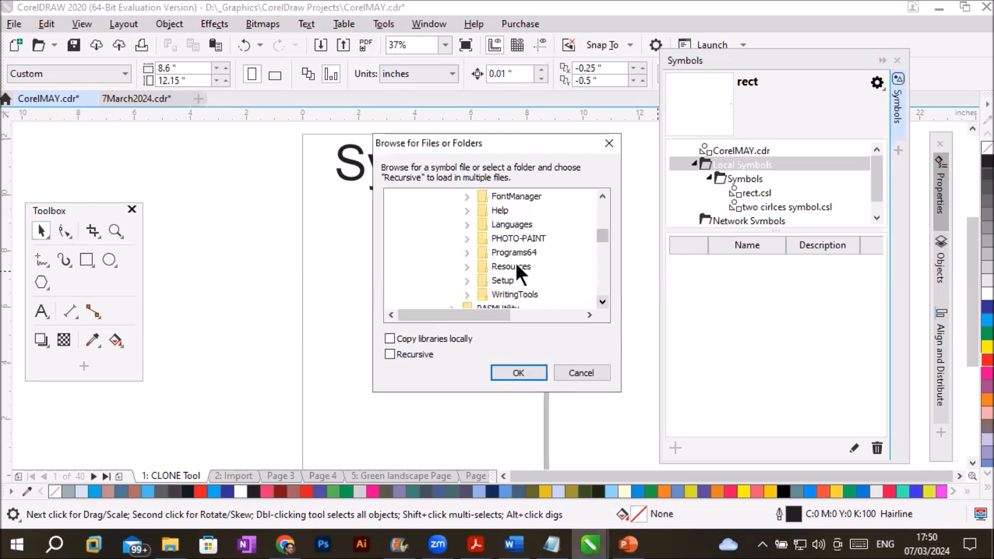
left_click_drag(607, 225, 612, 204)
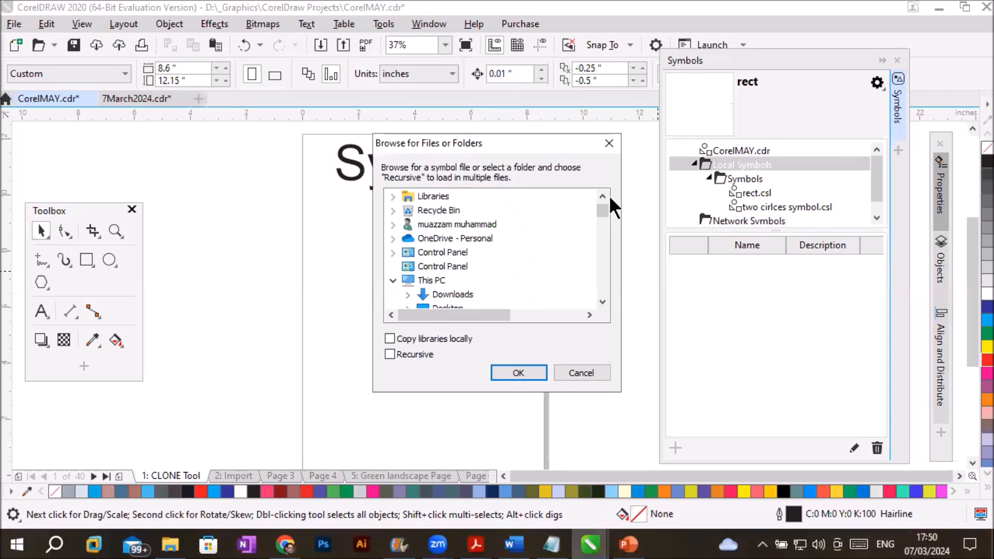
left_click(602, 301)
left_click(603, 301)
left_click(603, 301)
left_click(603, 301)
left_click(603, 301)
left_click(603, 301)
left_click(603, 301)
left_click(602, 301)
left_click(603, 301)
left_click(602, 301)
left_click(602, 301)
left_click(603, 300)
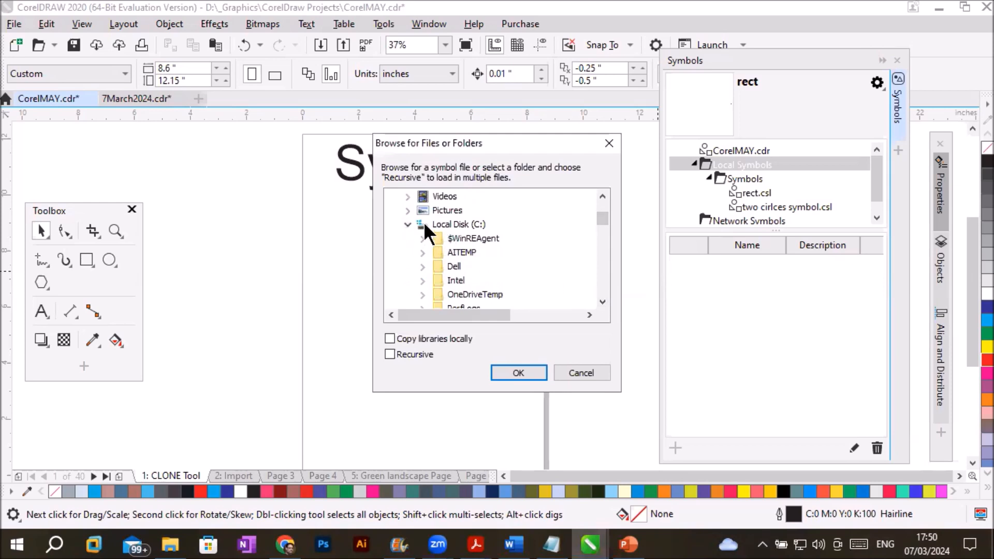
left_click(452, 223)
left_click(408, 225)
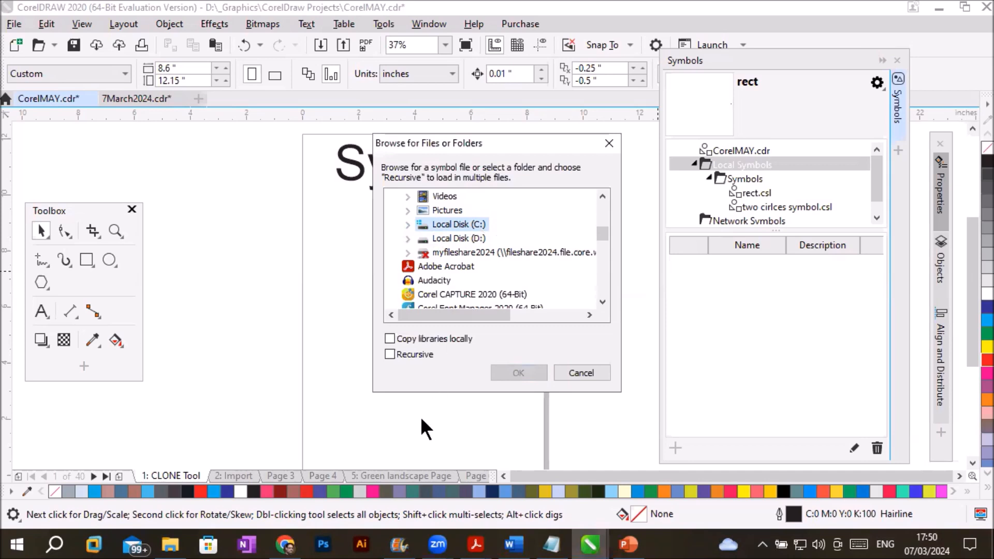
left_click(54, 98)
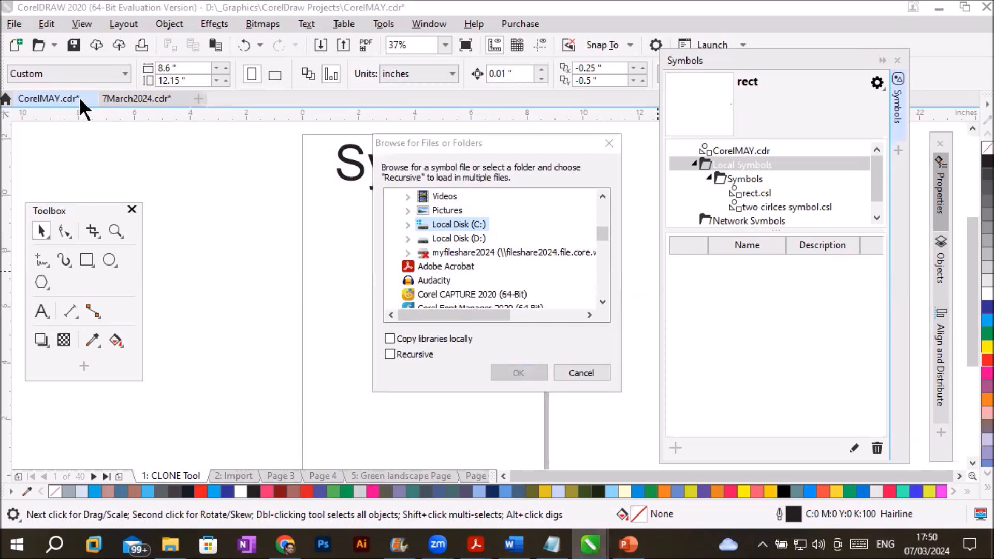
left_click(586, 377)
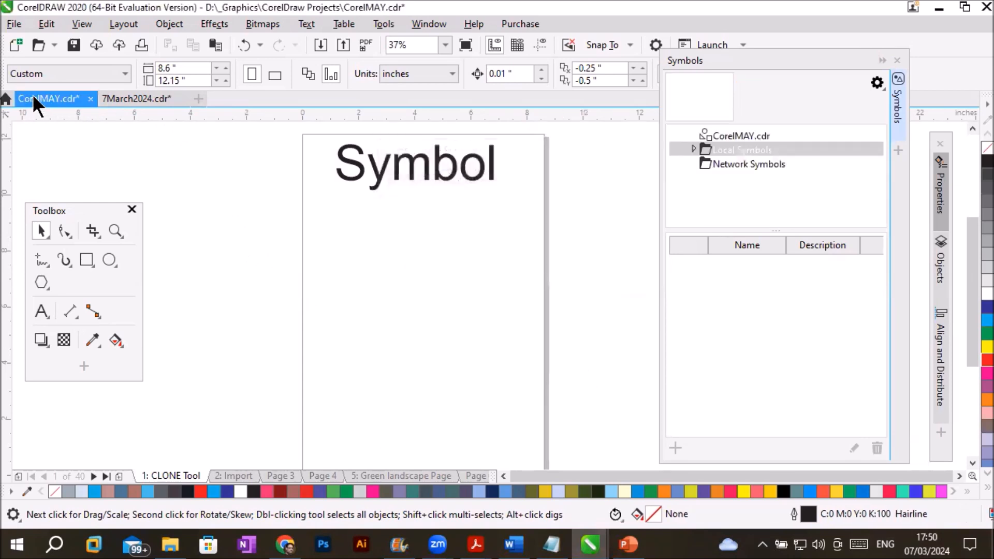
- Return to 7March2024.cdr, expand the local symbol libraries, and select the document's own symbol list
left_click(154, 97)
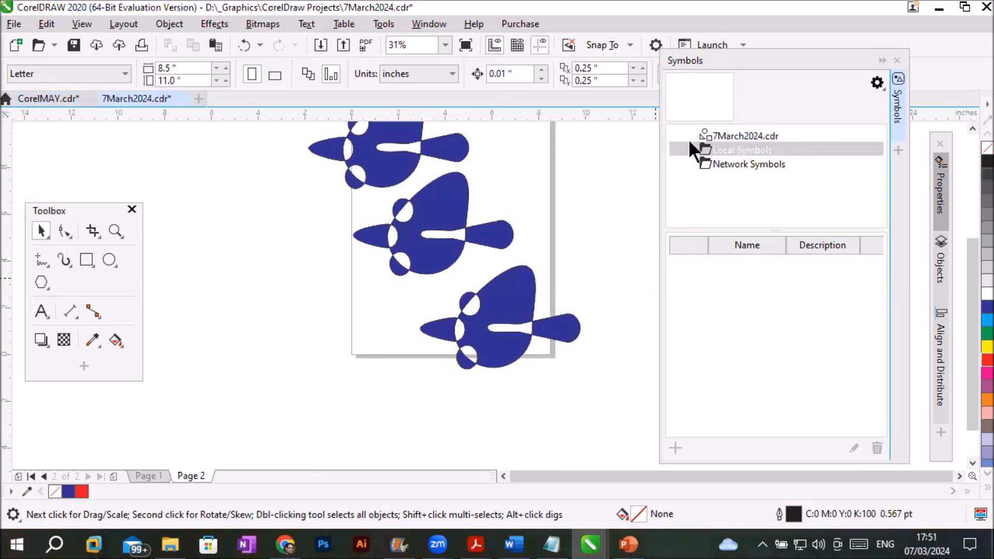
double_click(697, 149)
left_click(722, 163)
left_click(707, 162)
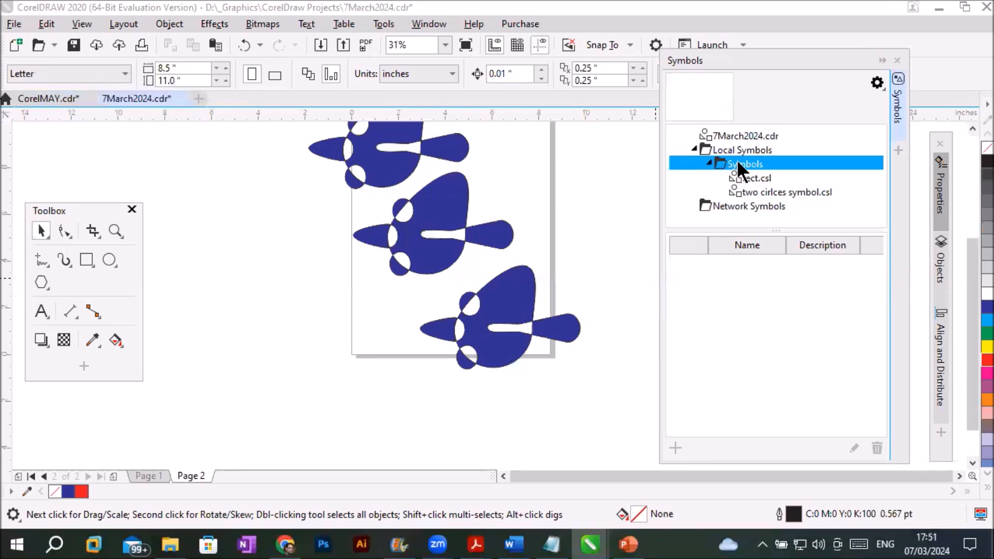
left_click(722, 133)
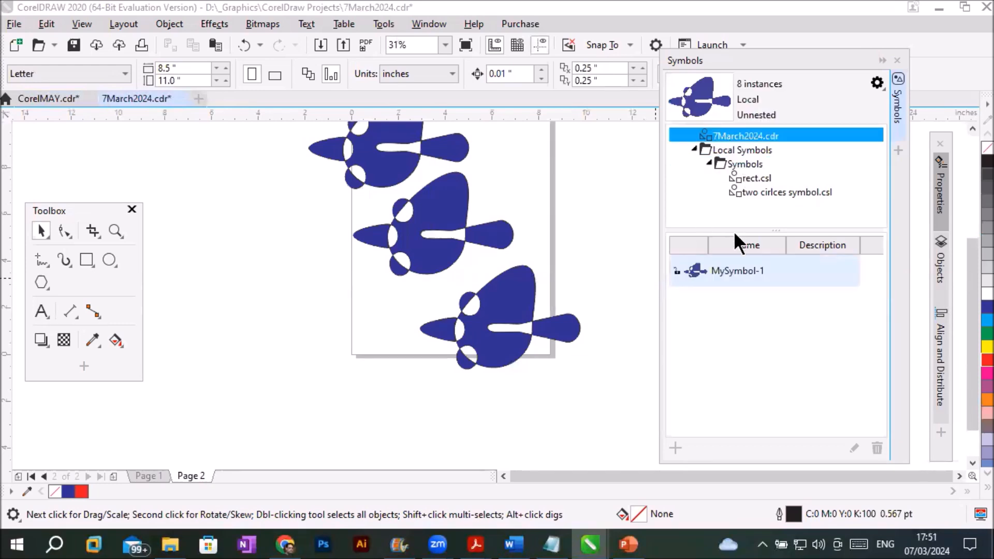
left_click(877, 83)
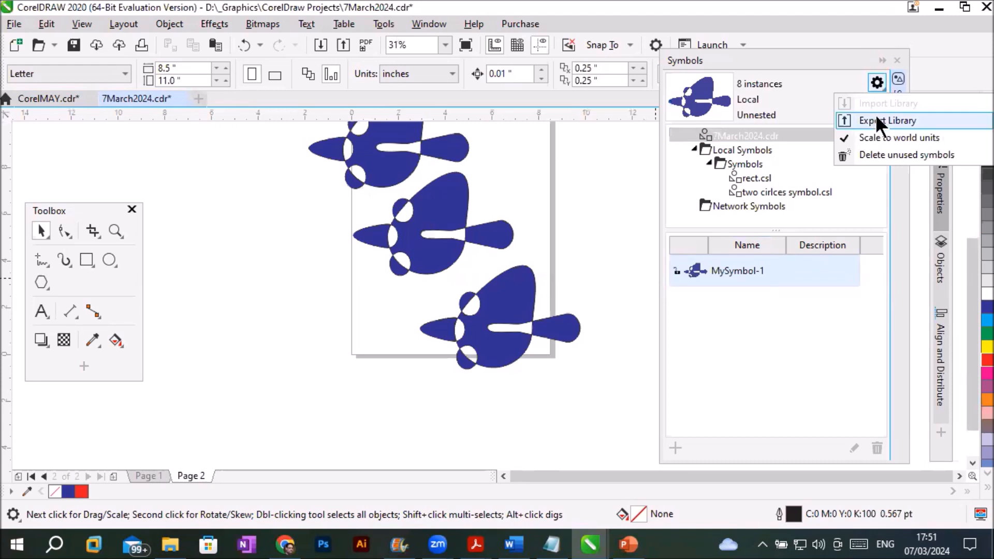
left_click(733, 274)
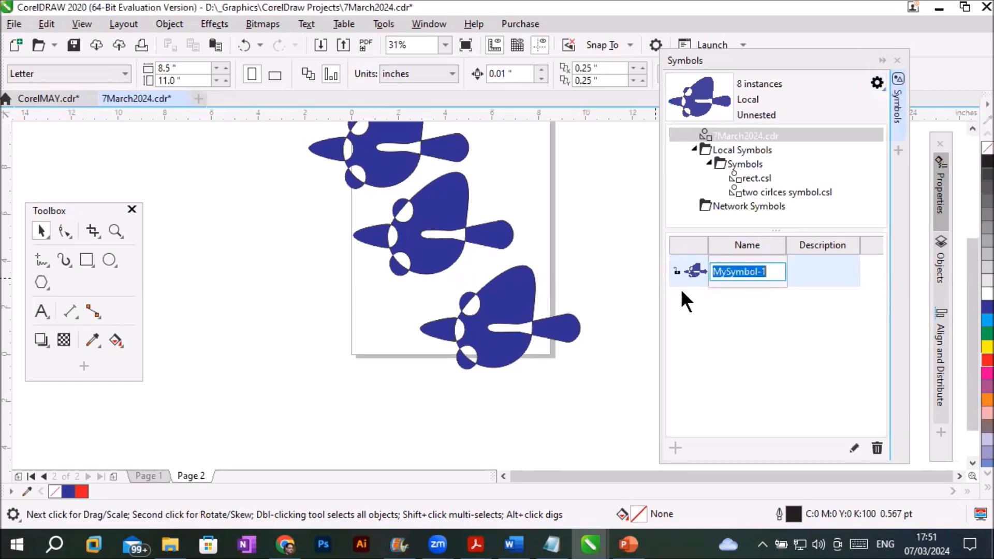
key("Return")
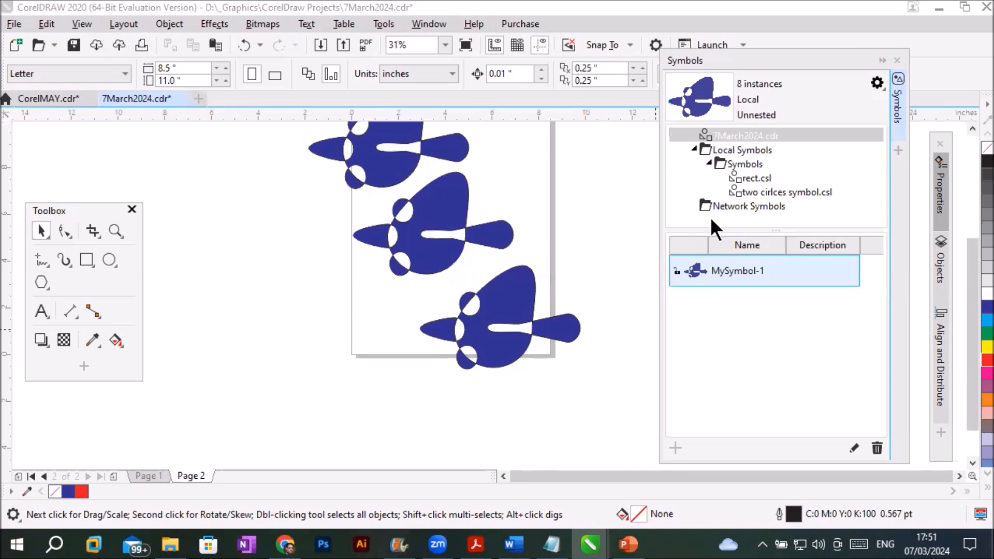
left_click(725, 269)
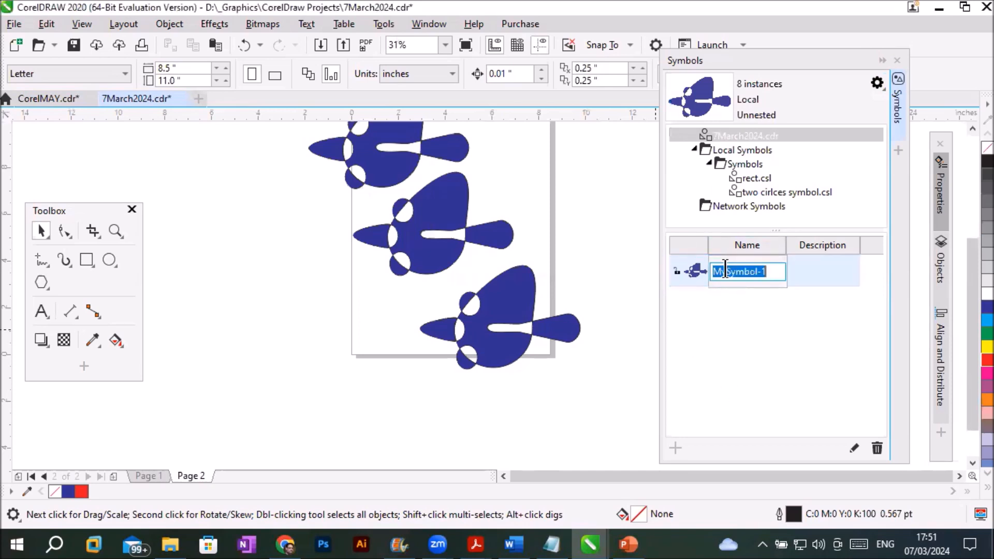
left_click(830, 272)
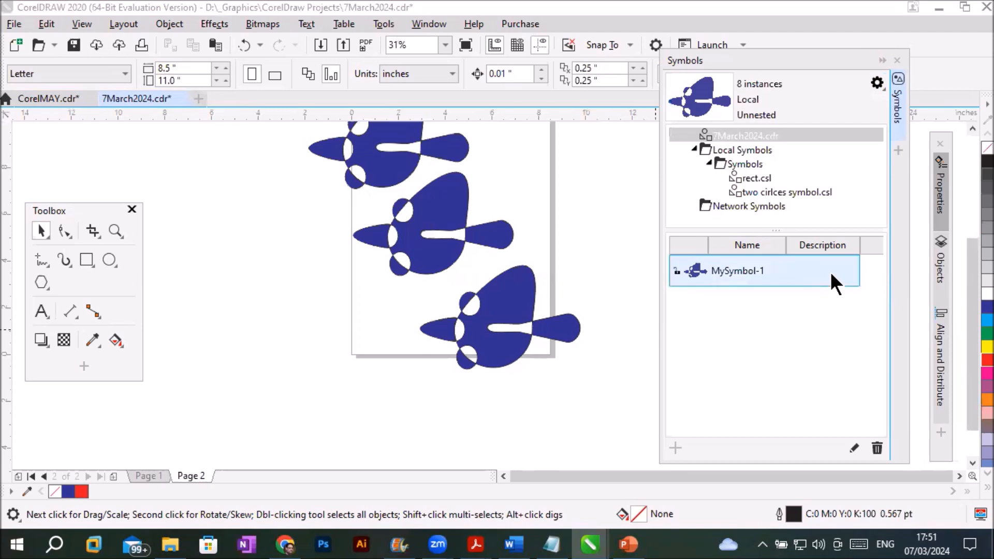
- Export the document's symbol library to the Symbols folder as a CSL file named "my symbol-1"
left_click(876, 83)
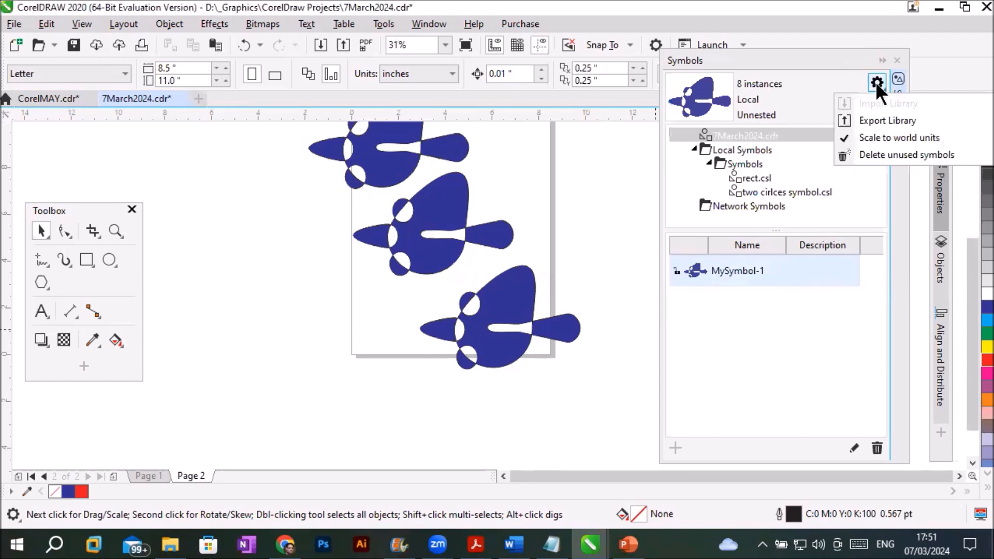
left_click(870, 120)
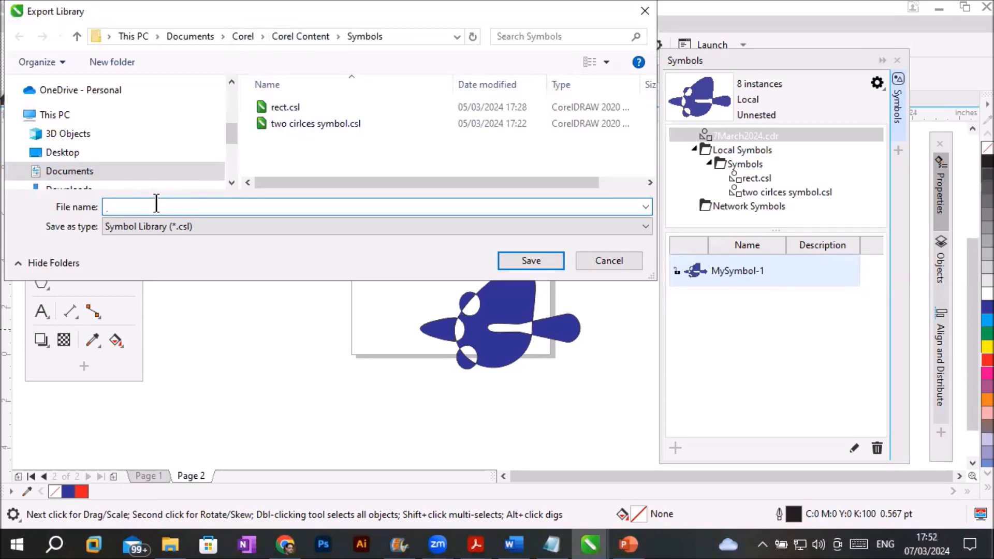
type("my symbol-1")
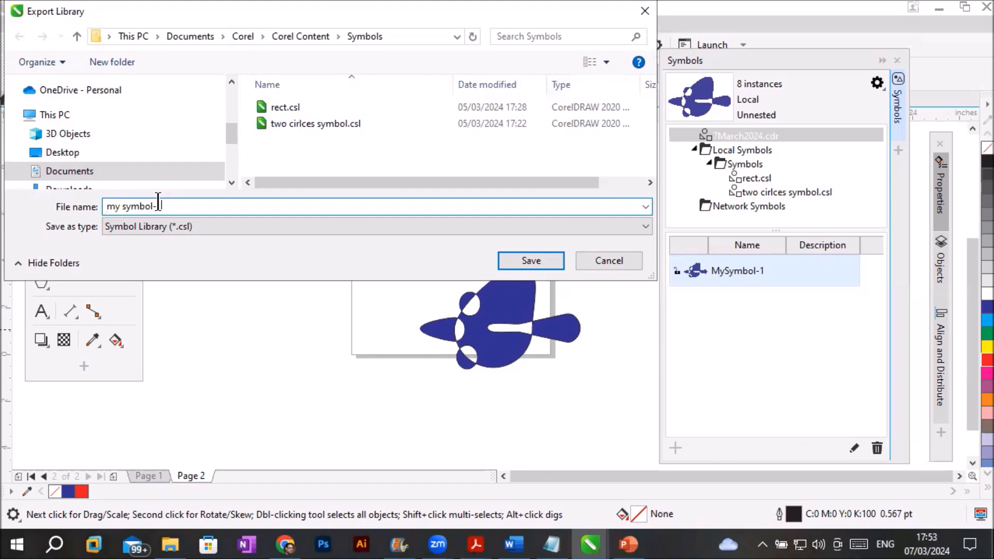
- Complete the library file name as "my symbol-1" and save it in the Symbols folder
type("1")
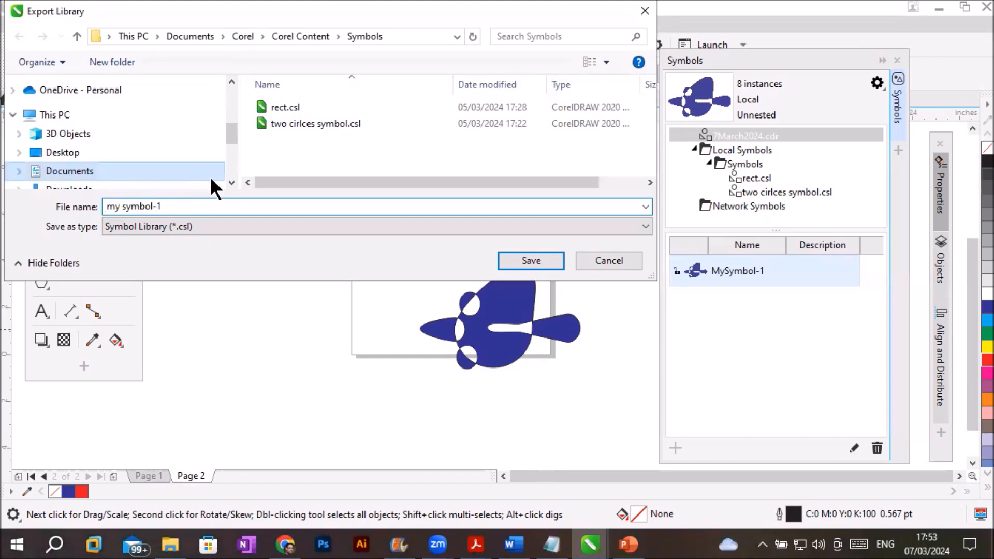
left_click(504, 264)
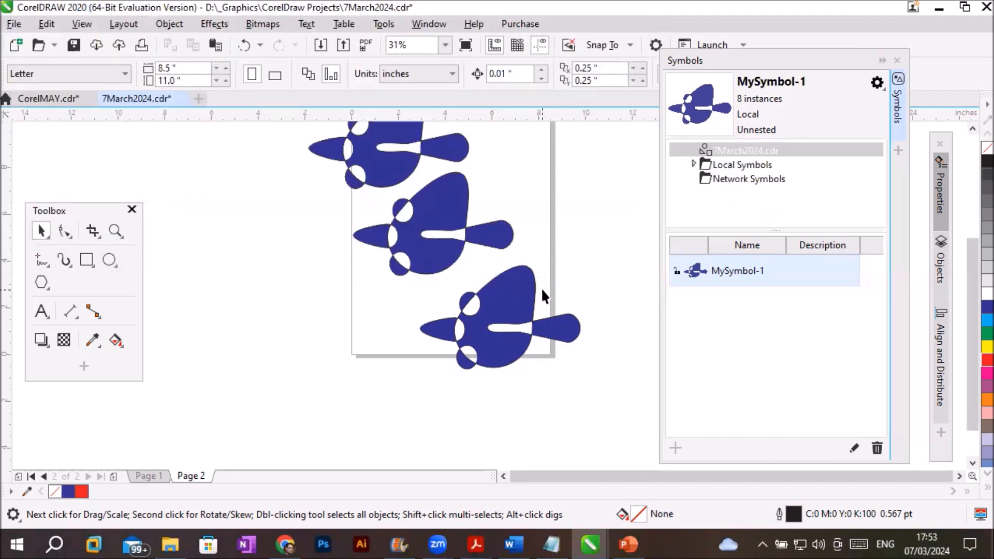
- Switch to CorelMAY.cdr and expand the Symbols folder under Local Symbols to list its libraries
left_click(50, 97)
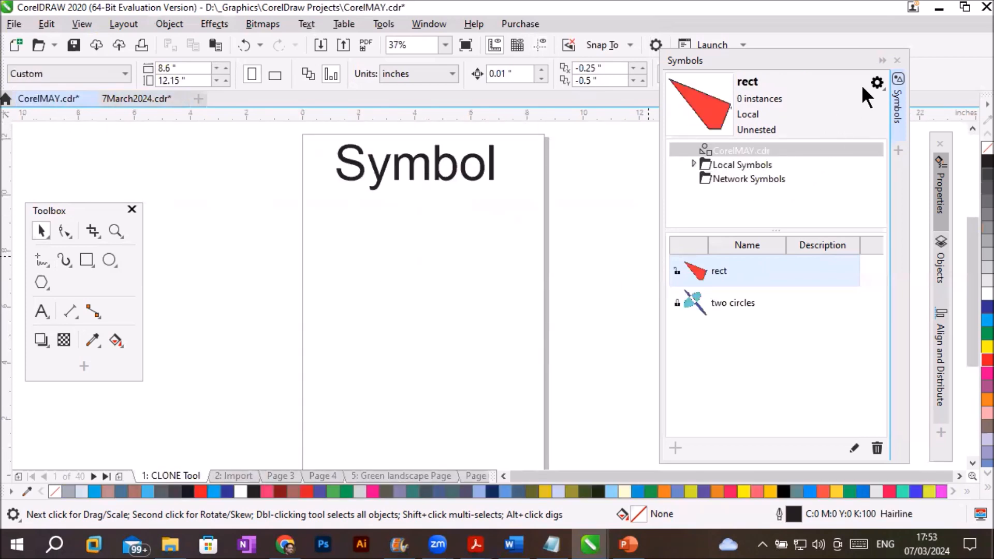
left_click(887, 81)
left_click(880, 83)
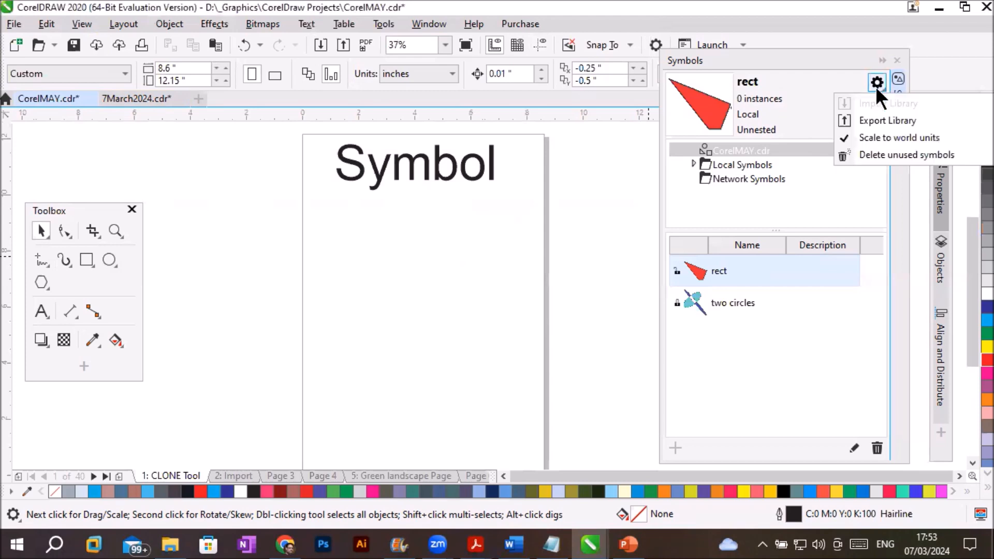
left_click(778, 204)
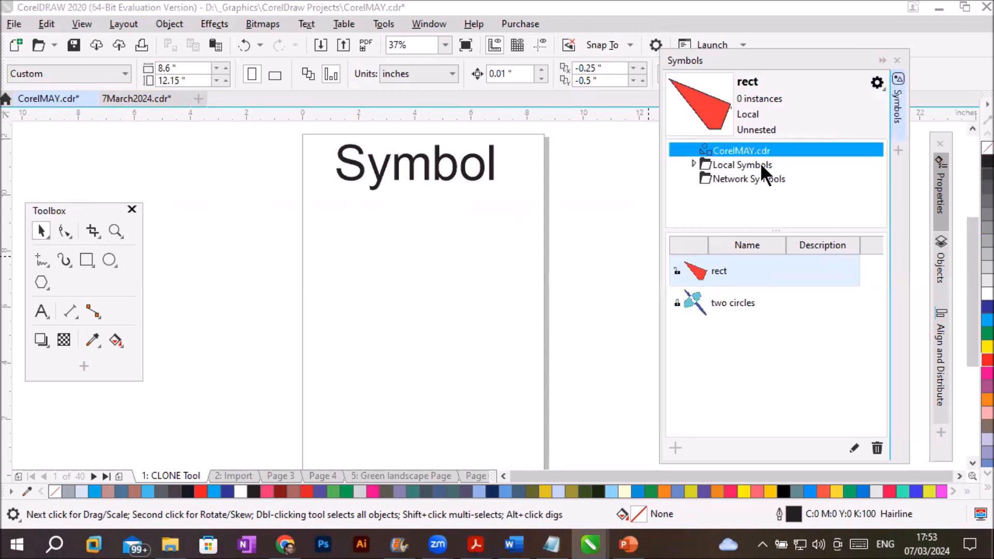
left_click(754, 83)
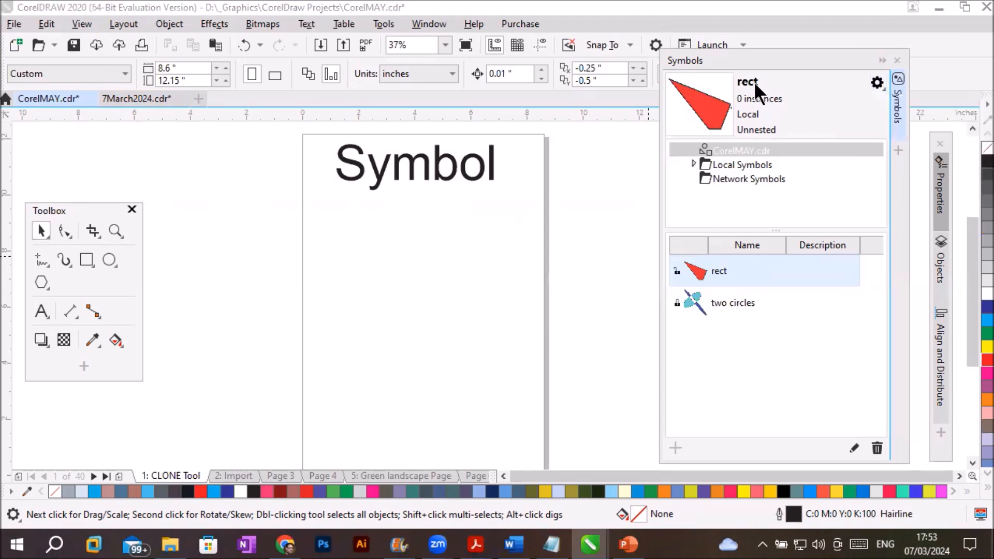
left_click(741, 163)
left_click(692, 163)
left_click(720, 178)
left_click(708, 178)
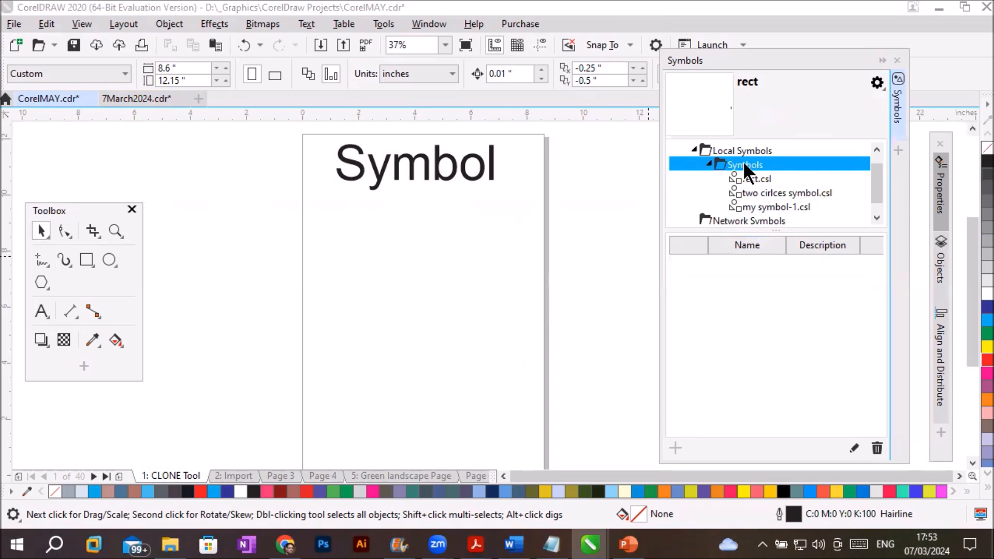
left_click(875, 82)
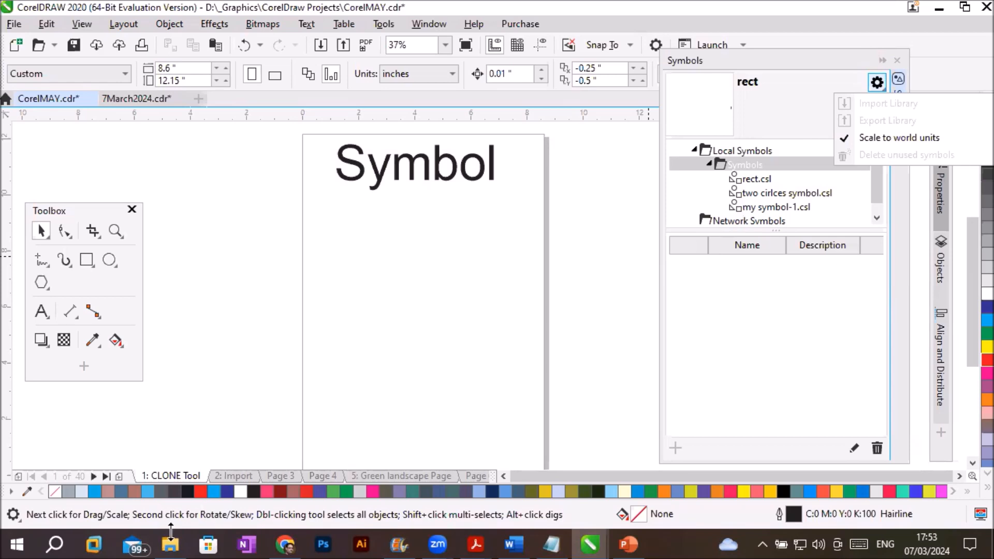
- Switch to File Explorer and open the folder Documents > Corel > Corel Content > Symbols to examine the exported library files
mouse_move(182, 543)
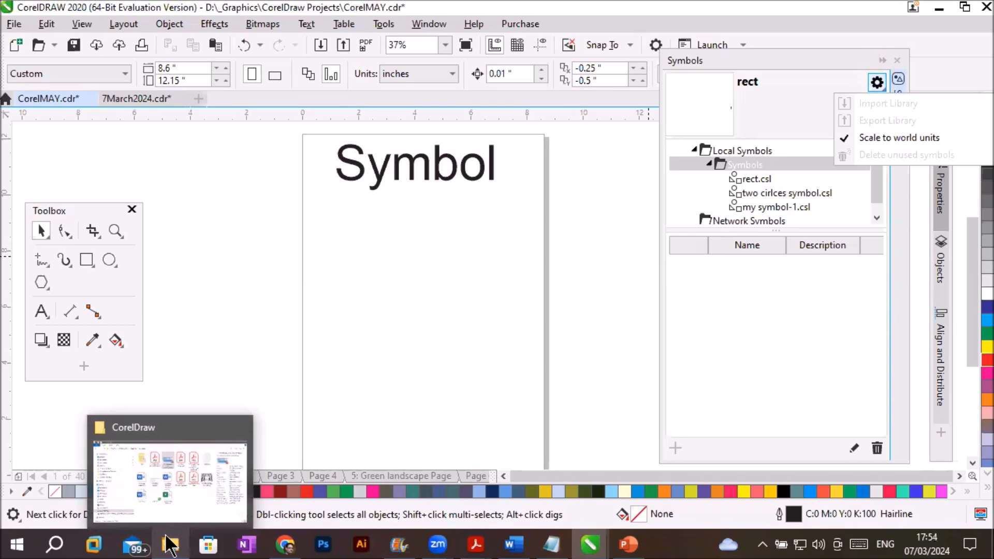
left_click(169, 545)
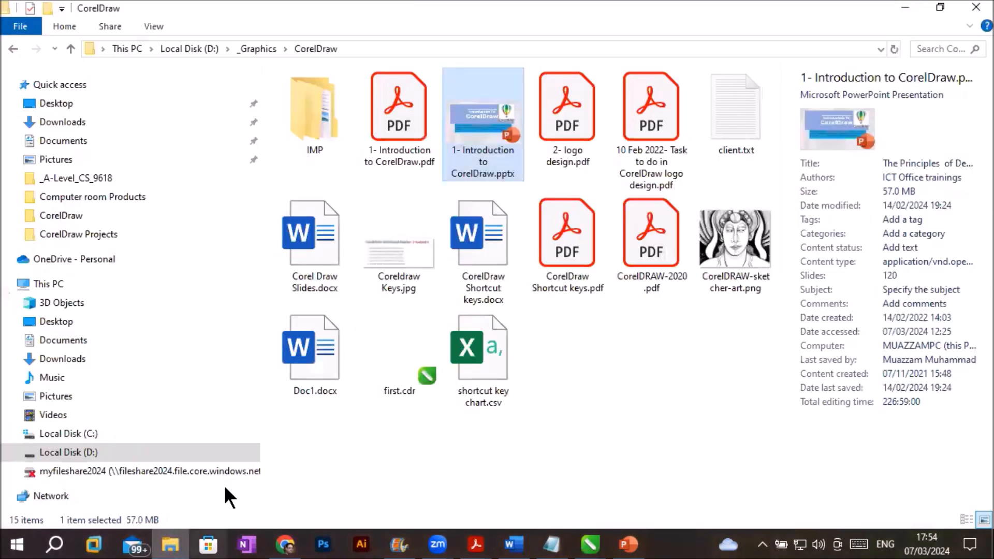
left_click(87, 144)
left_click(319, 128)
double_click(319, 128)
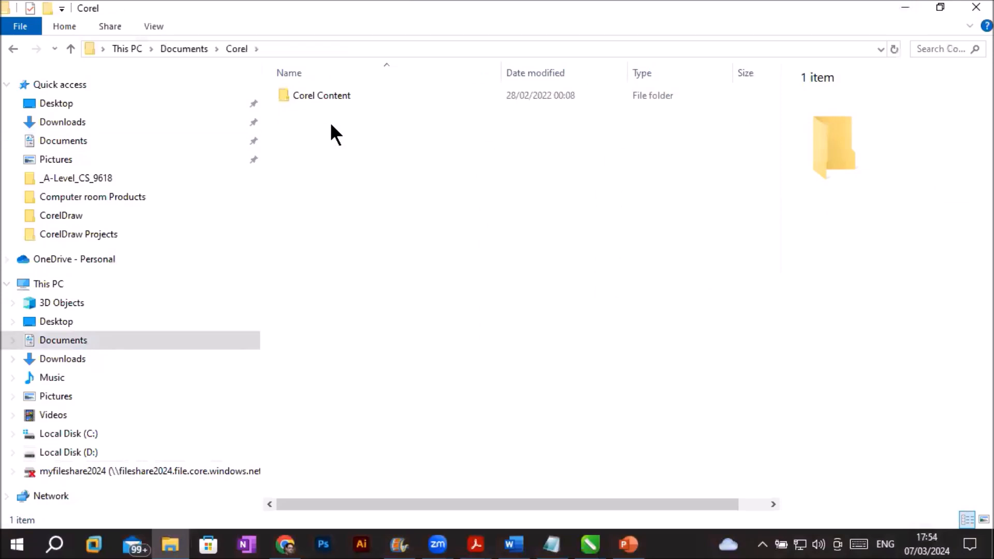
double_click(331, 95)
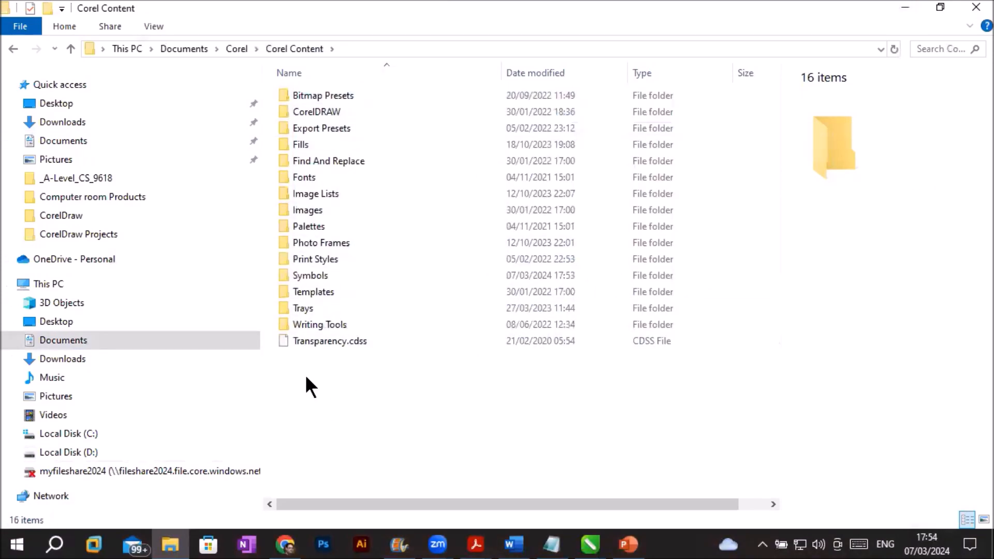
double_click(309, 275)
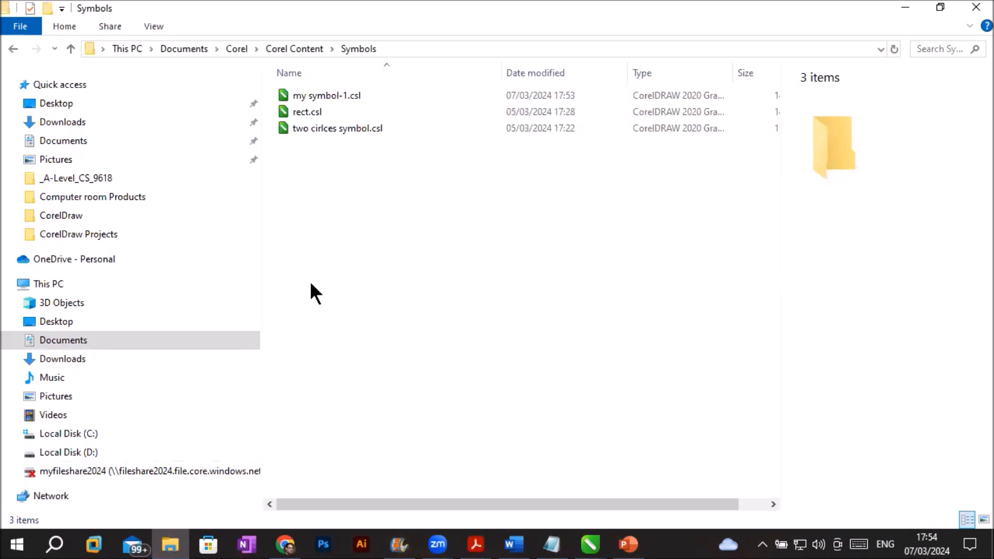
- Return to CorelMAY.cdr in CorelDRAW and place a MySymbol-1 instance from my symbol-1.csl on the page below the Symbol heading
left_click(591, 541)
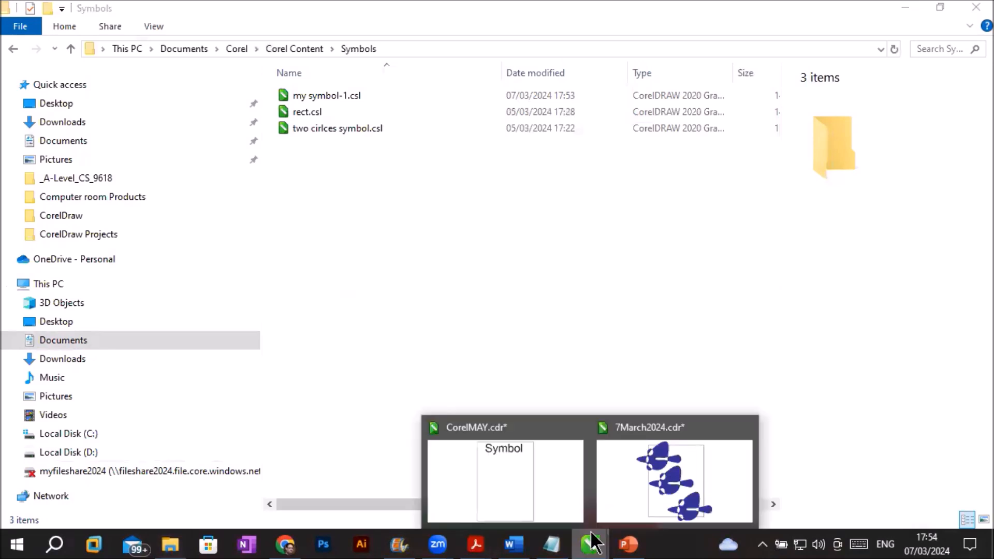
left_click(648, 476)
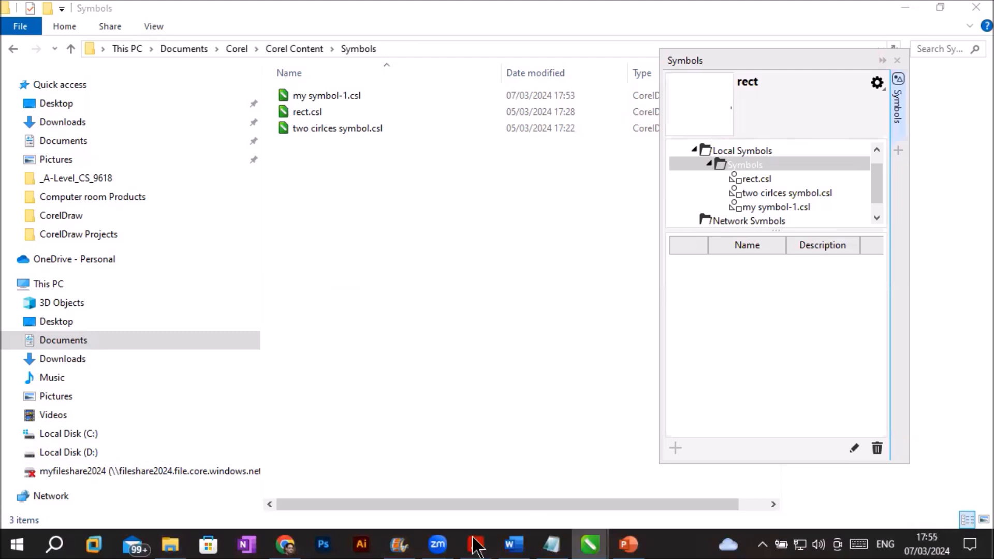
left_click(590, 544)
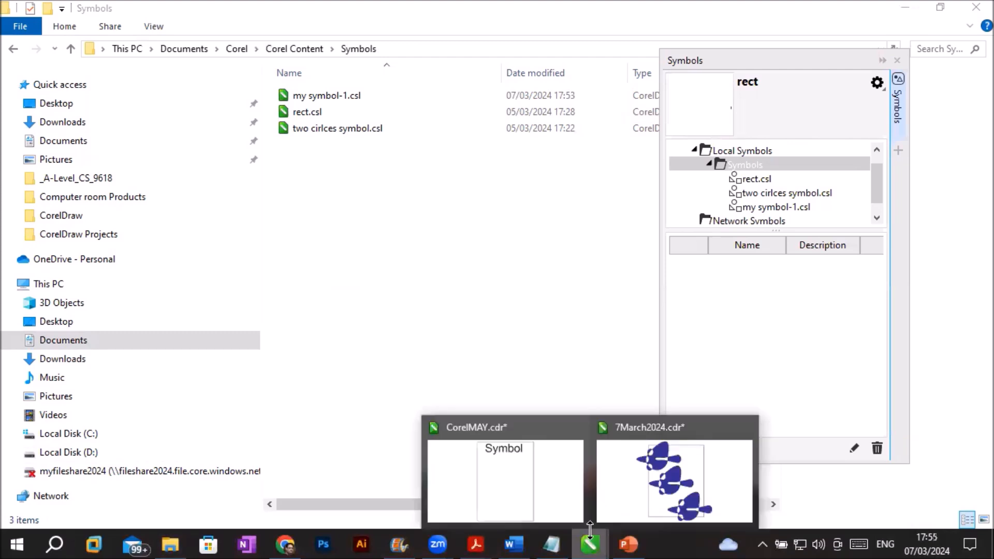
left_click(661, 482)
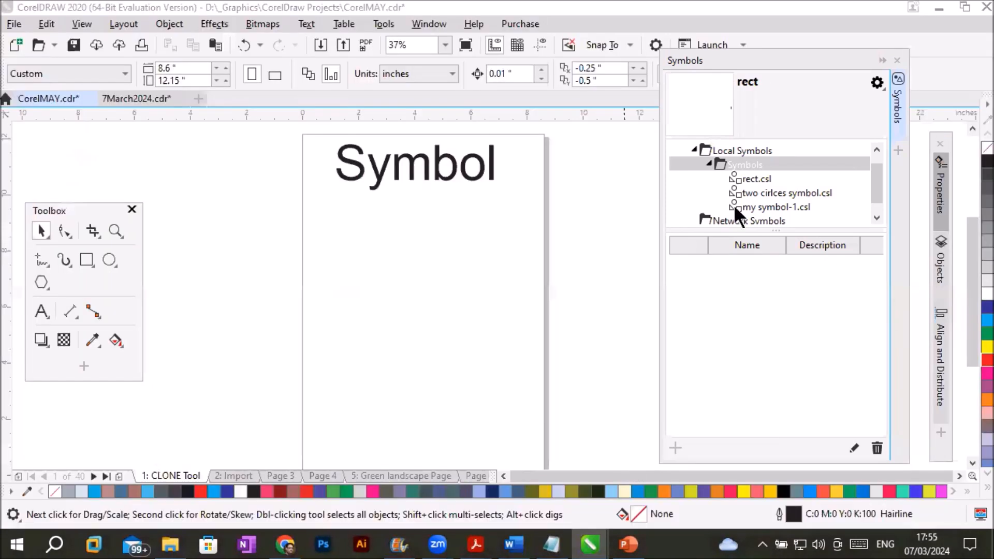
left_click(762, 207)
left_click_drag(716, 270, 359, 282)
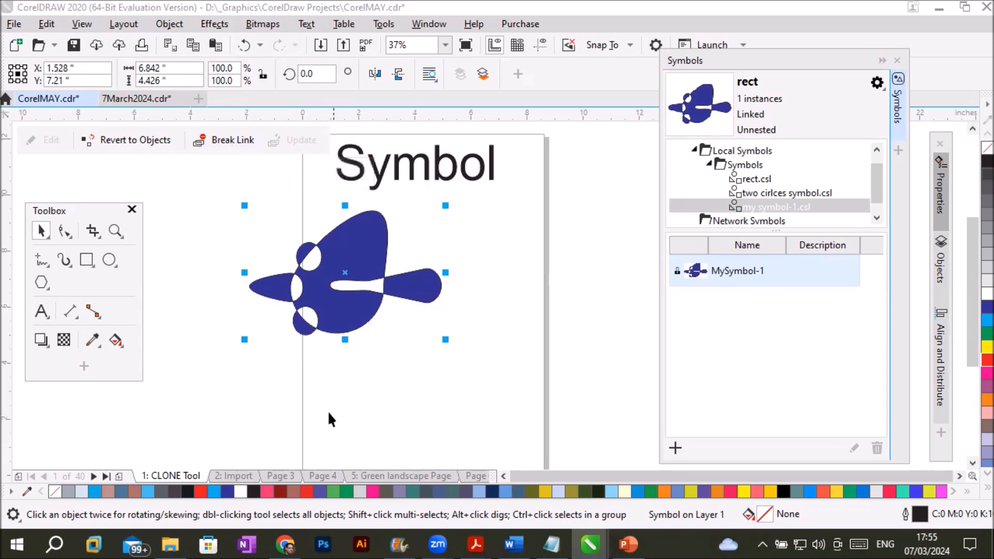
left_click_drag(324, 309, 392, 321)
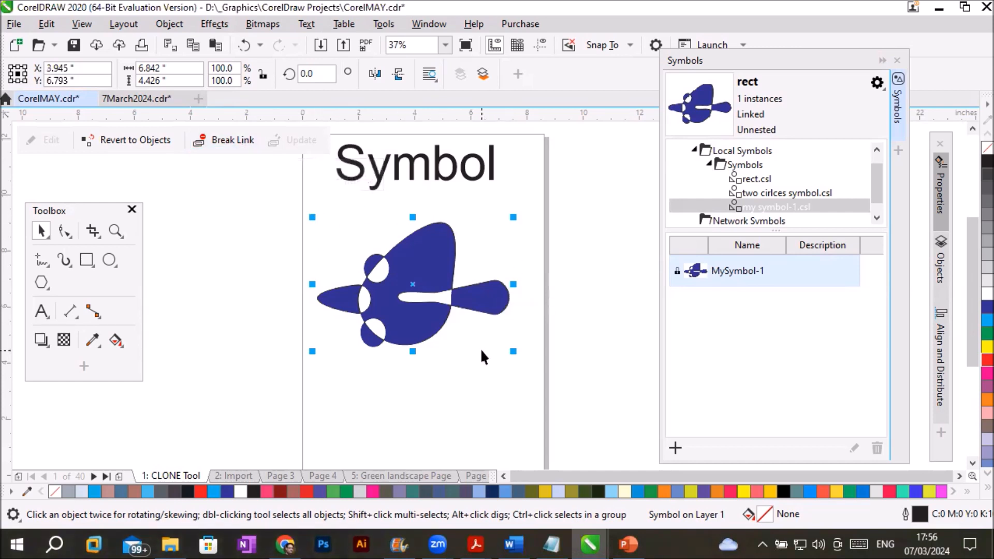
- Revert the placed MySymbol-1 instance to objects and break the resulting curve apart
left_click(133, 139)
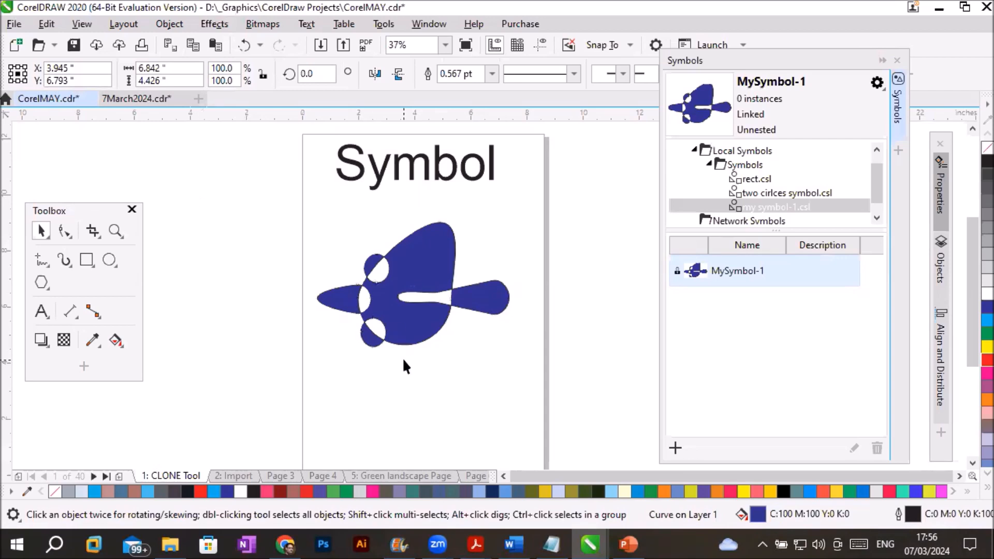
left_click(487, 296)
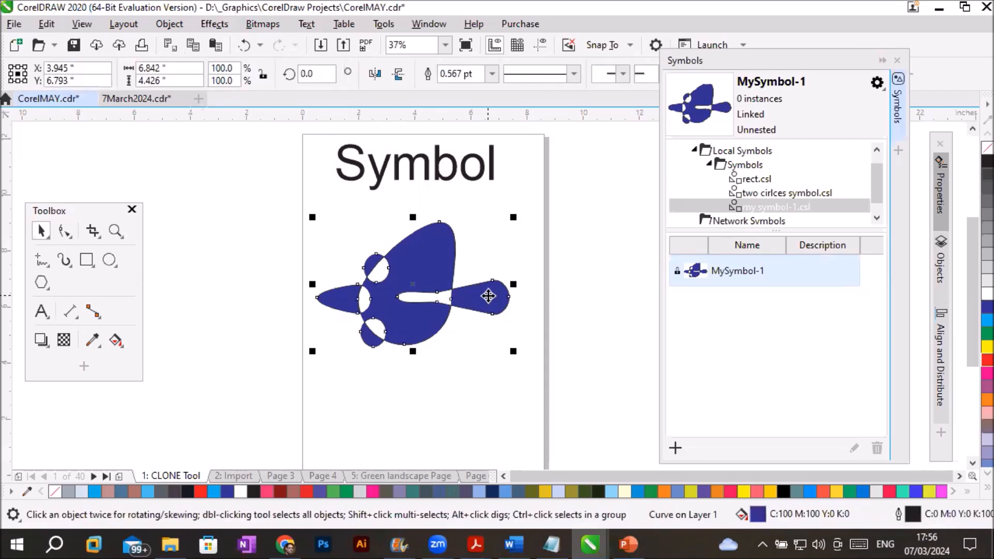
right_click(489, 296)
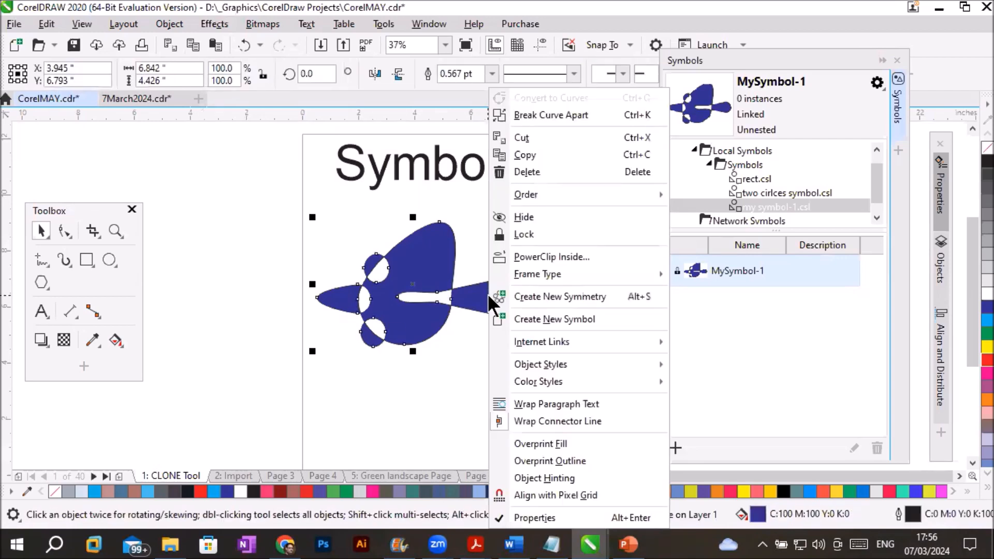
left_click(566, 114)
left_click(431, 365)
- Move the large body, the tail, the two small circles and the pointed beak away from each other as separate shapes
left_click_drag(407, 317, 248, 318)
left_click_drag(448, 308, 510, 280)
left_click_drag(382, 270, 417, 216)
left_click_drag(381, 330, 441, 343)
left_click_drag(357, 294, 394, 266)
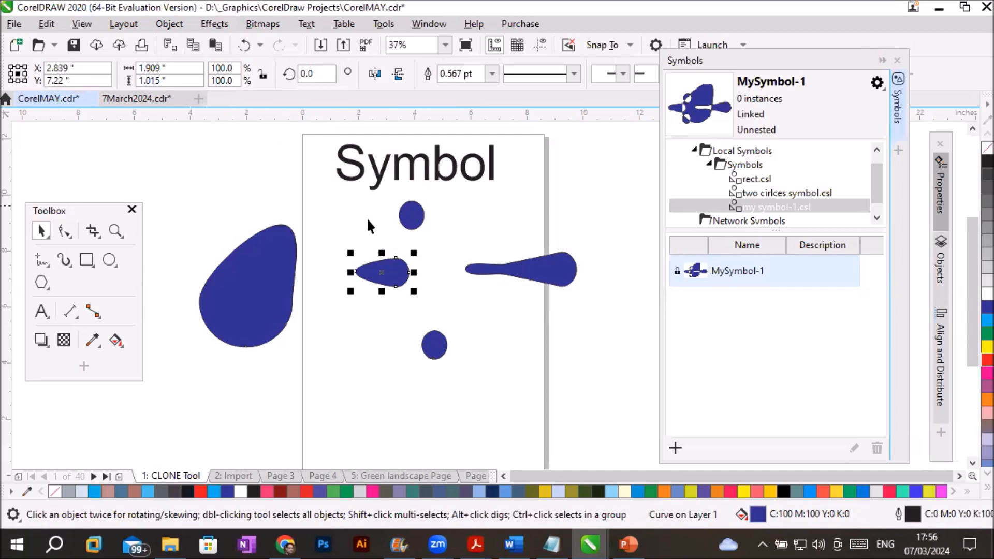
- Place another MySymbol-1 instance, break its link to the external symbol definition, and move it to the page's right edge
left_click_drag(711, 271, 306, 388)
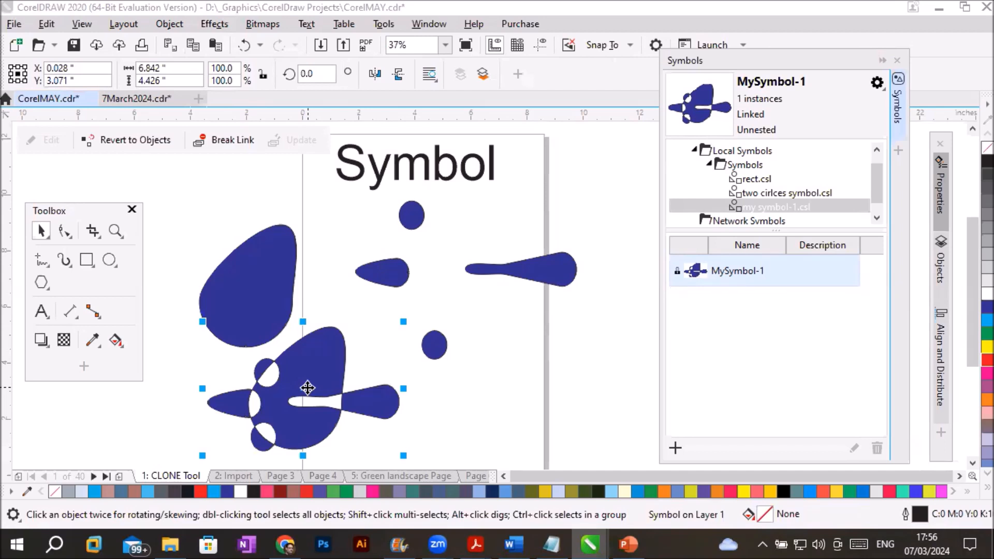
left_click(217, 138)
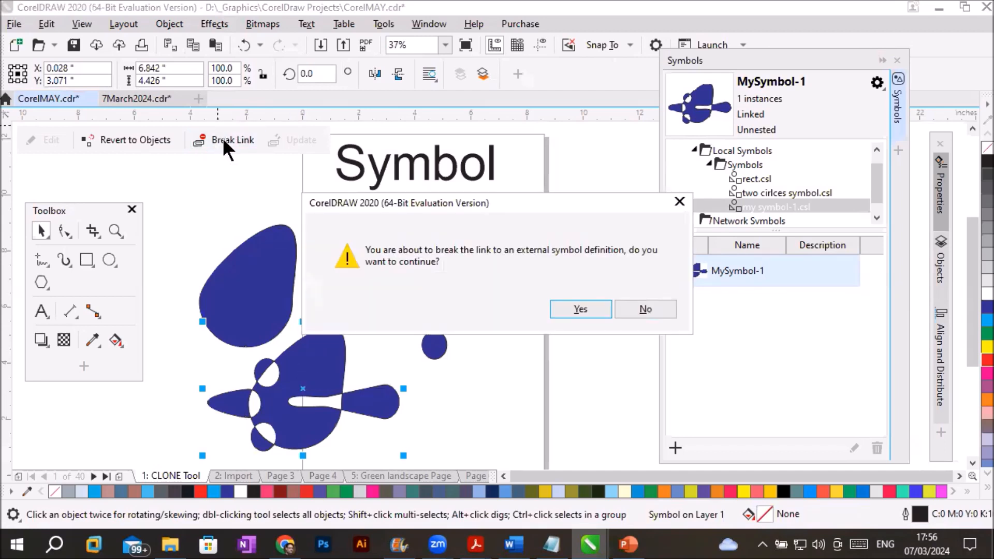
left_click(579, 309)
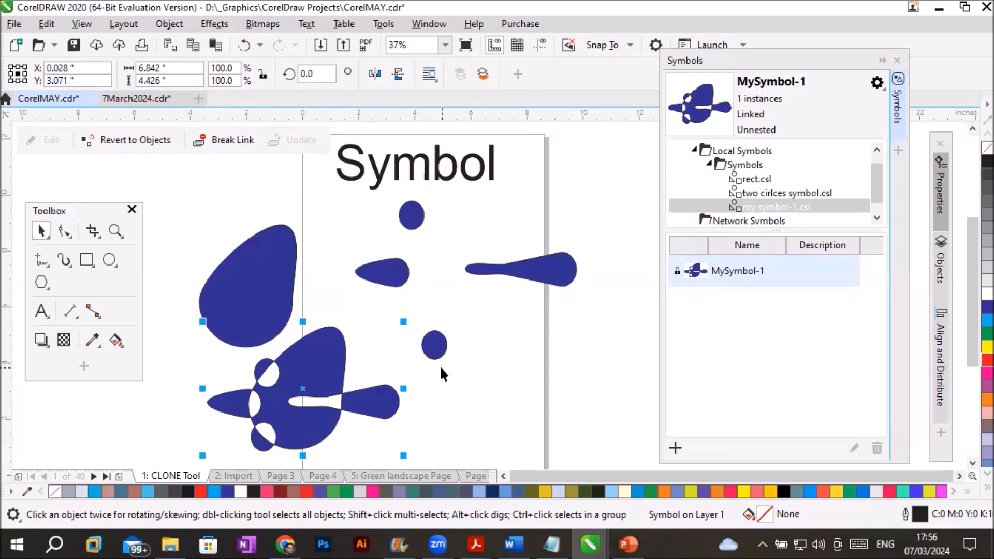
left_click_drag(309, 381, 535, 405)
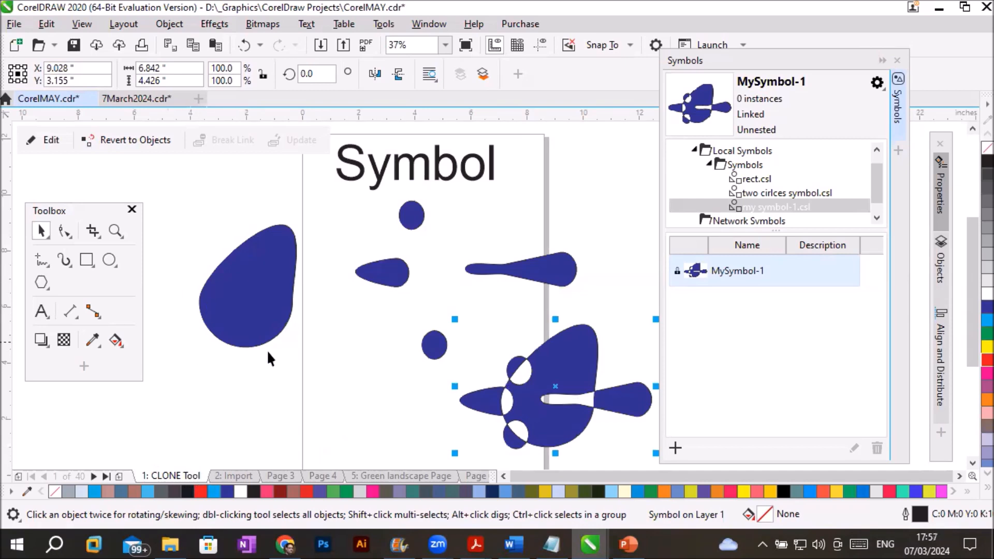
- Place one more linked MySymbol-1 instance at the page's left edge and review the Symbol commands available for it
left_click_drag(719, 275, 298, 384)
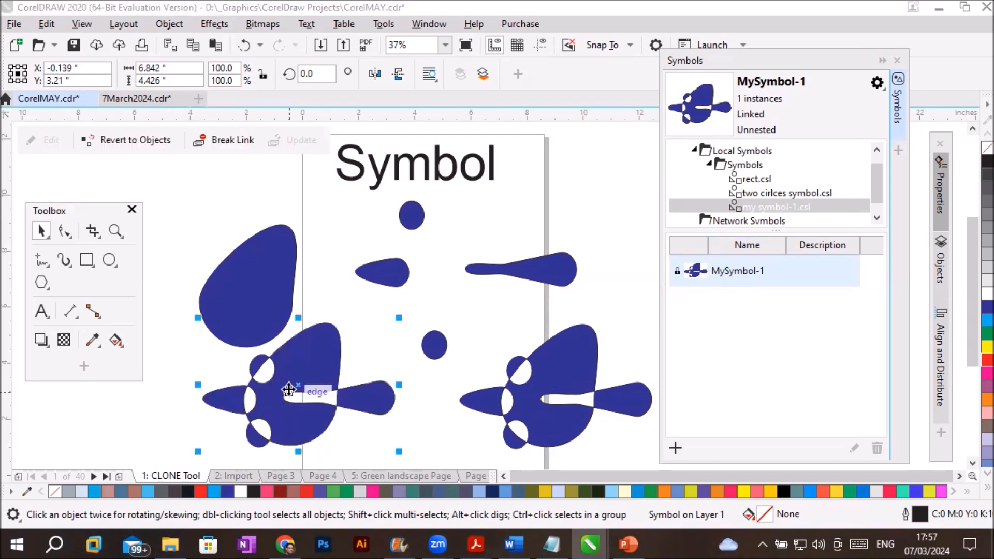
left_click(166, 24)
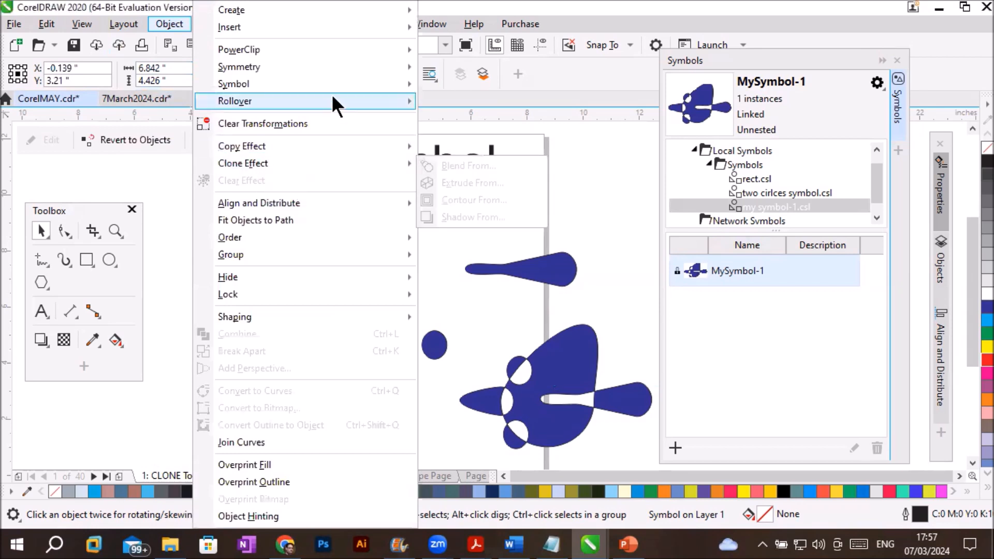
mouse_move(340, 88)
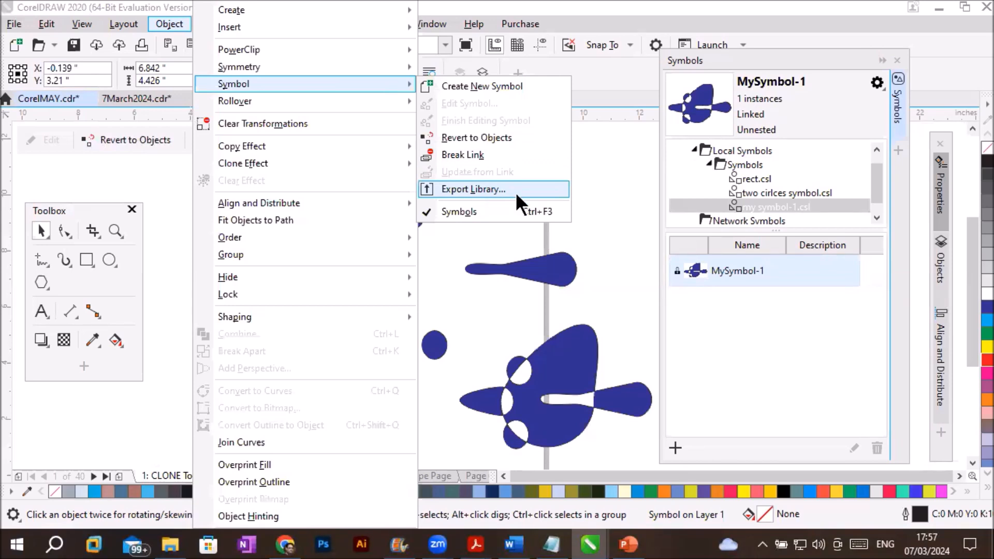
left_click(740, 289)
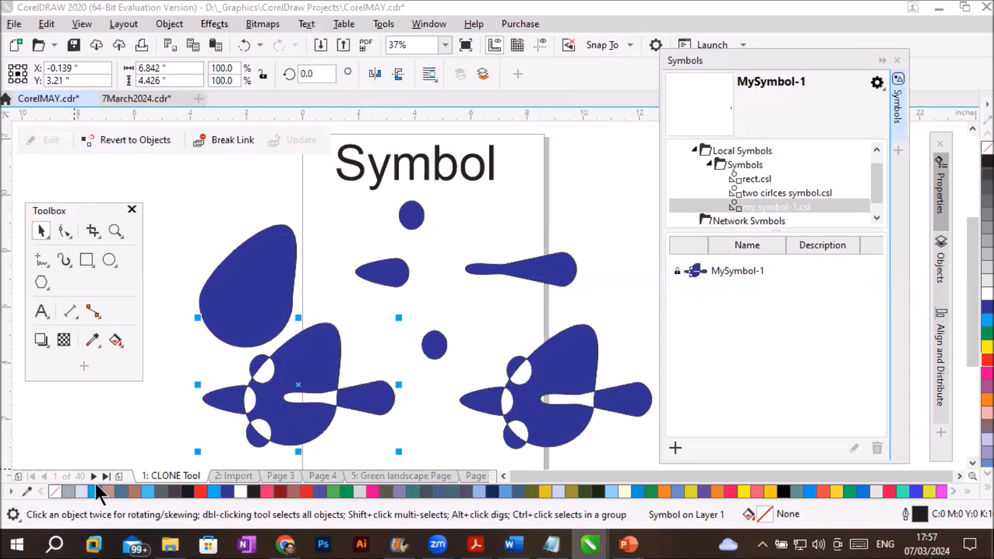
- Insert a new page after the CLONE Tool page and name it "Step and Repeat"
left_click(119, 476)
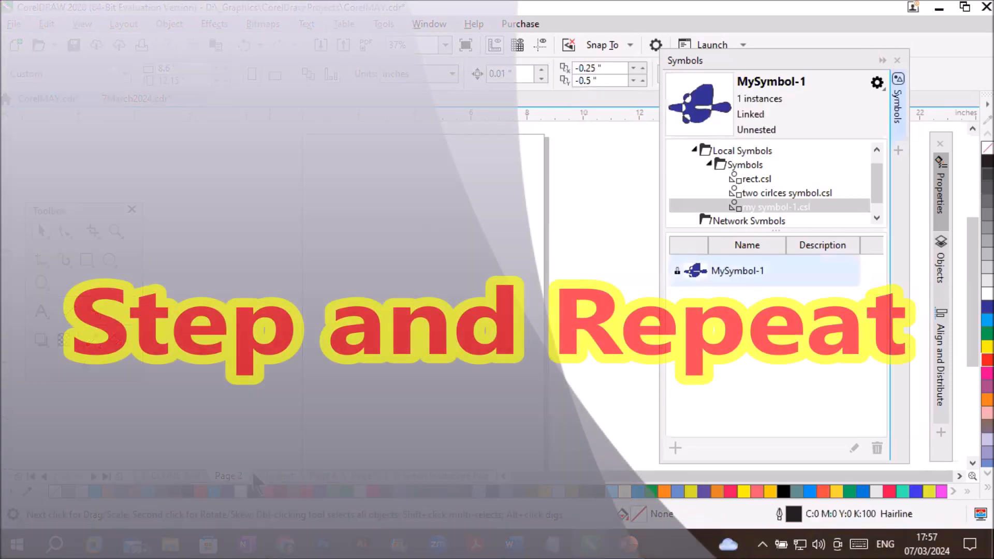
right_click(228, 473)
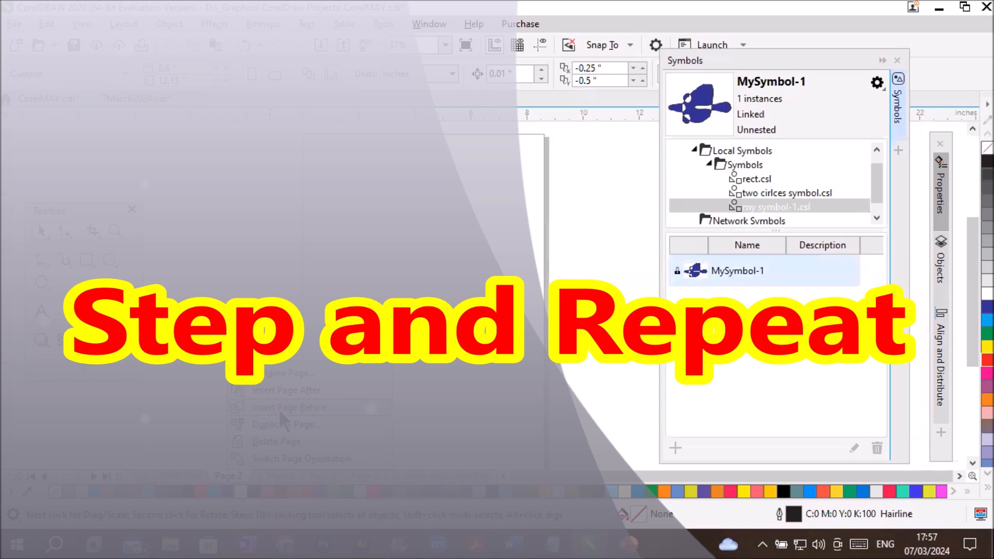
left_click(312, 374)
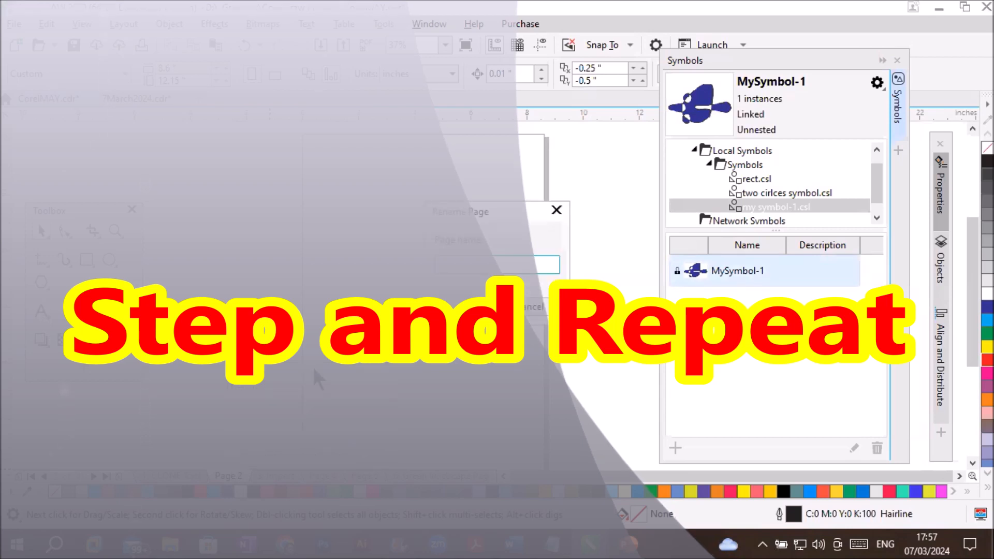
type("Step and Repeat")
key("Return")
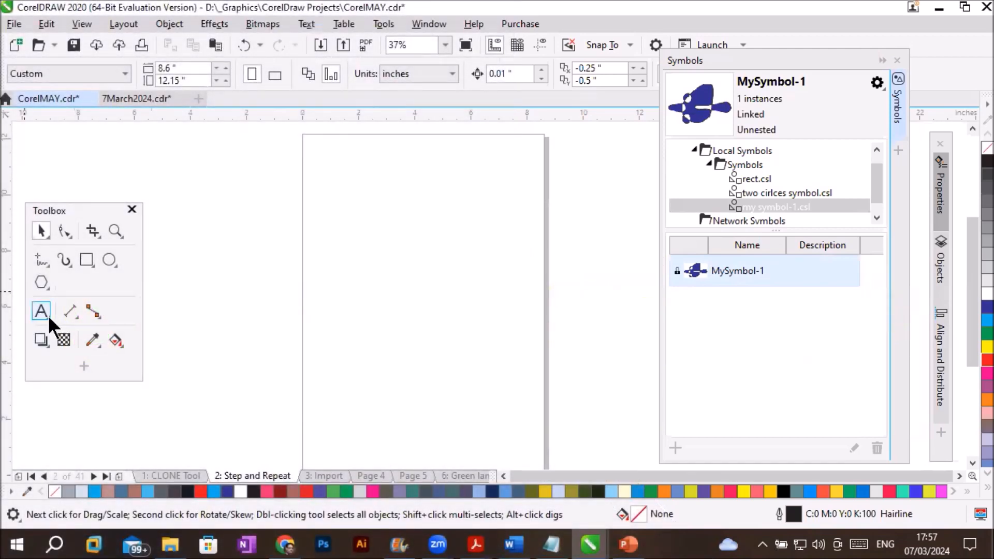
- Add the artistic text "Step and Repeat" near the top of the new page
key("F8")
left_click(331, 160)
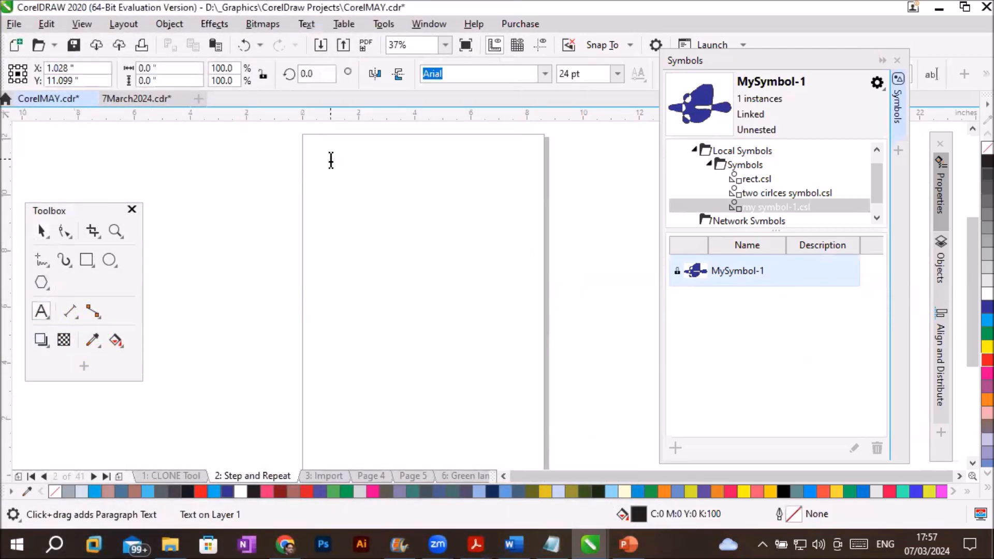
type("Step and")
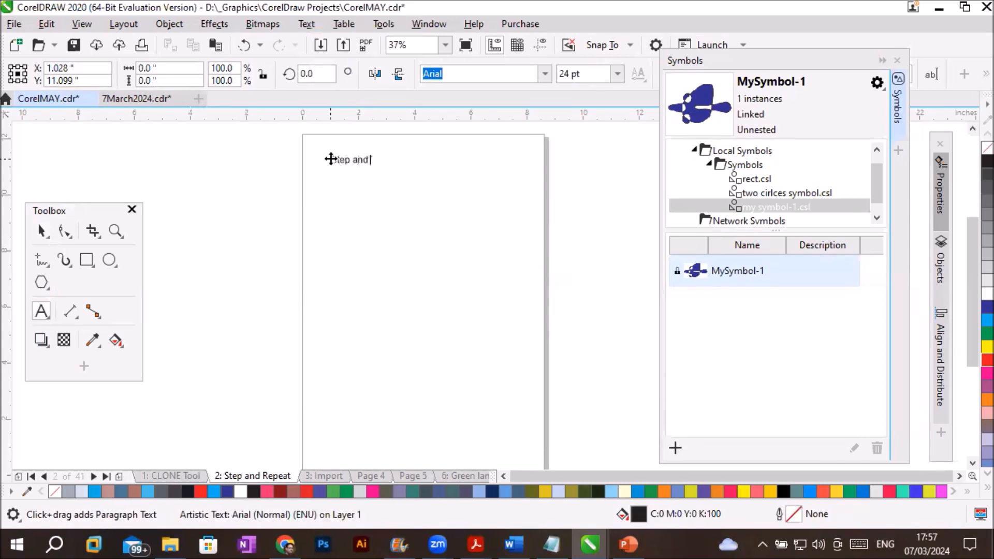
type(" Repeat")
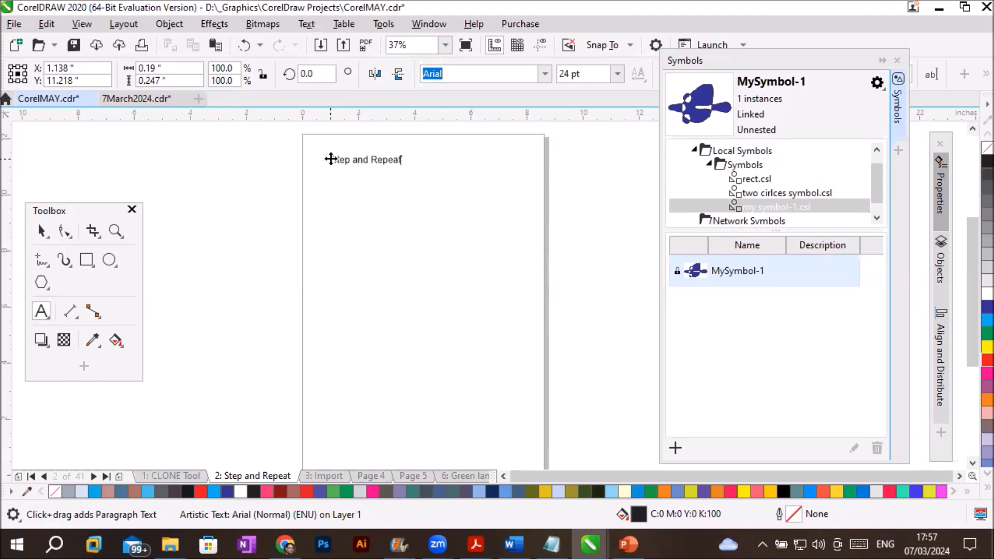
- Enlarge the "Step and Repeat" text to about 58 pt and move it up against the page's top edge
left_click(42, 230)
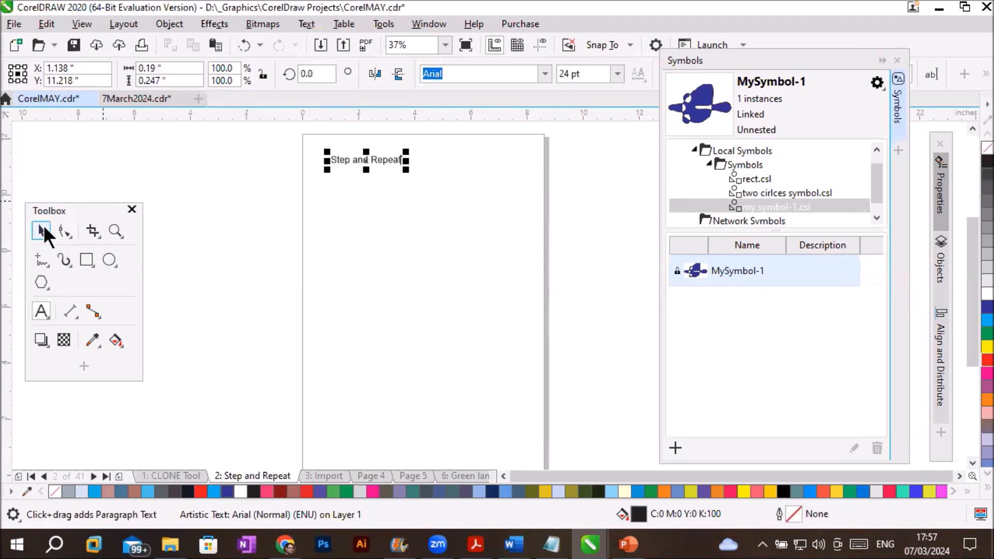
left_click_drag(406, 169, 499, 208)
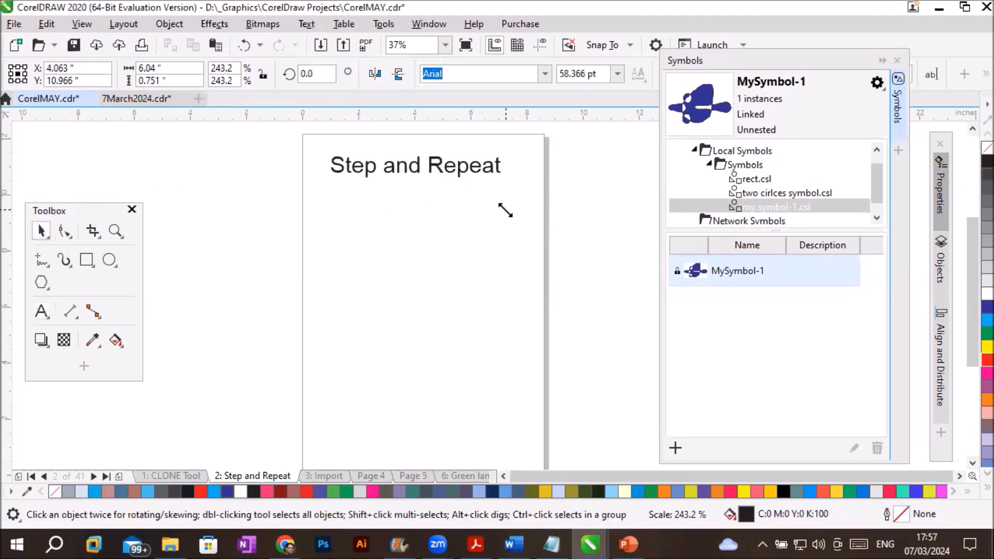
left_click_drag(477, 166, 477, 152)
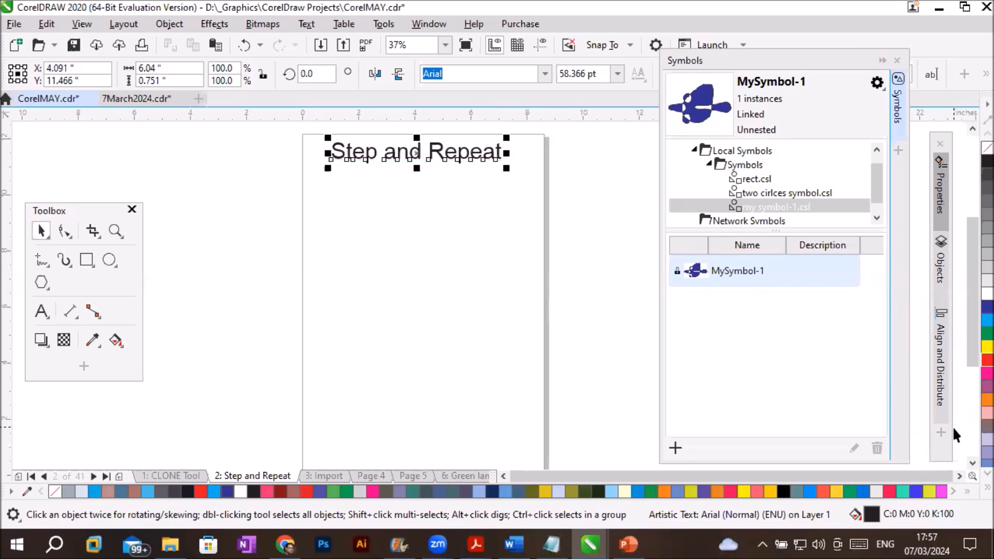
- Draw a rectangle about 1.25 by 1.28 inches below the title near the page's left edge and fill it with cyan
left_click(969, 463)
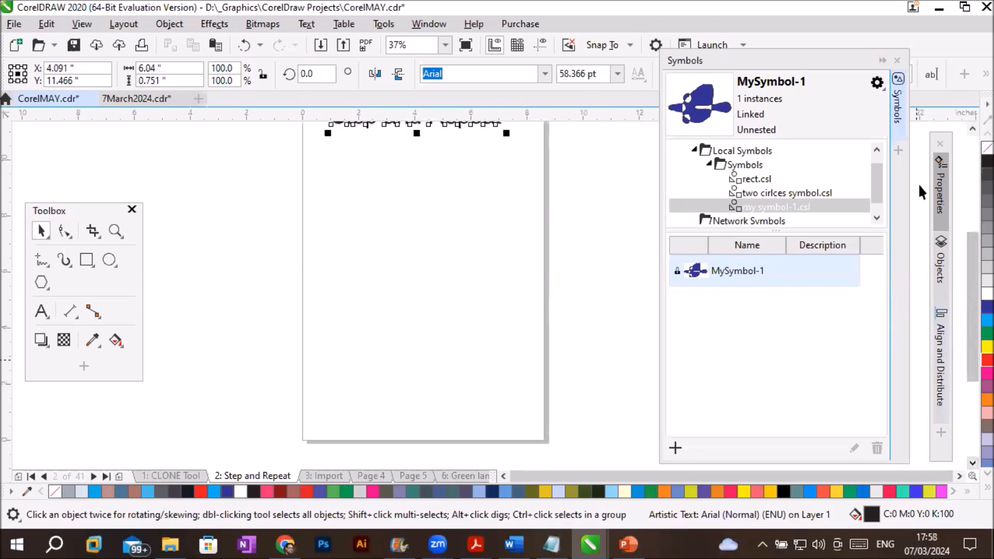
left_click(970, 127)
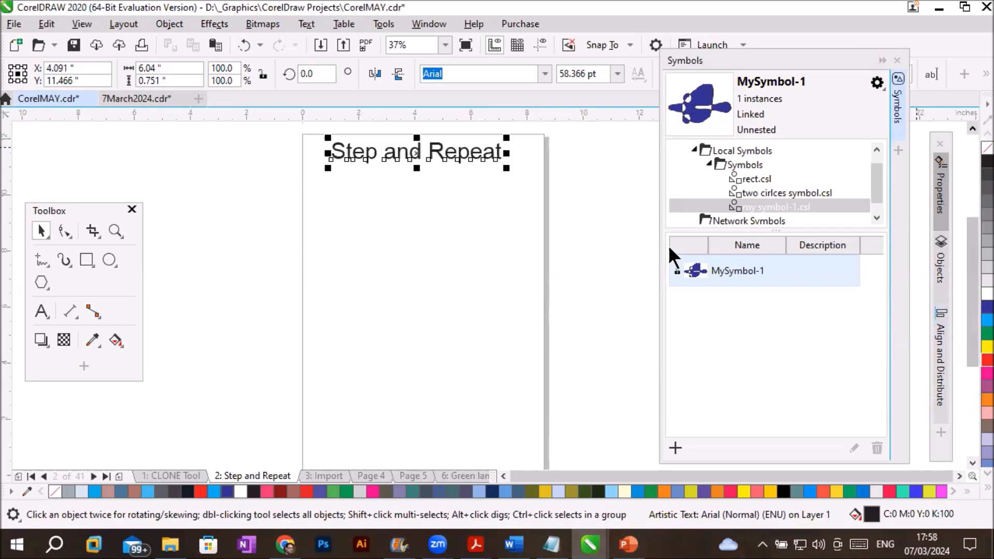
left_click(85, 260)
left_click_drag(323, 218, 359, 256)
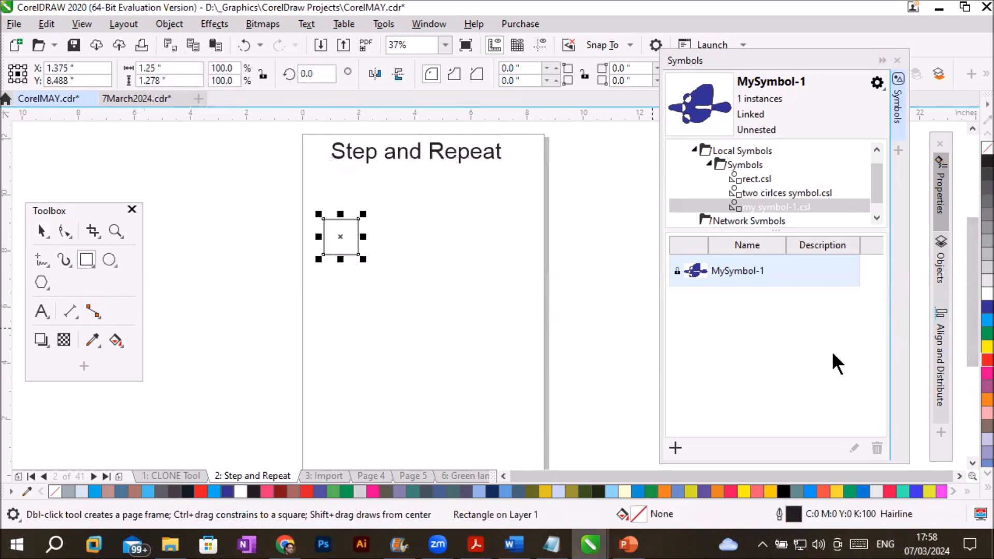
left_click(987, 320)
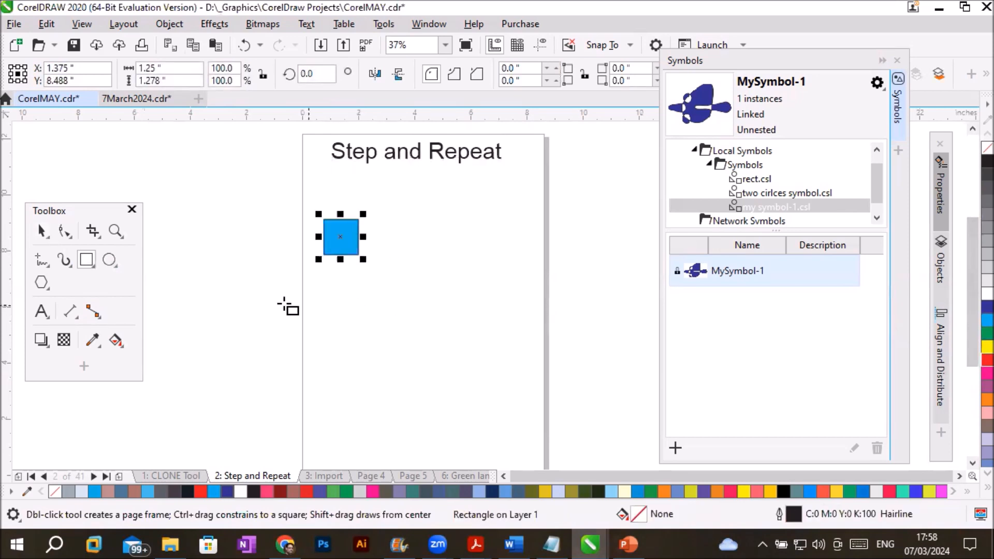
- Move the cyan square up closer to the title, near the page's left edge, and deselect it
left_click(108, 255)
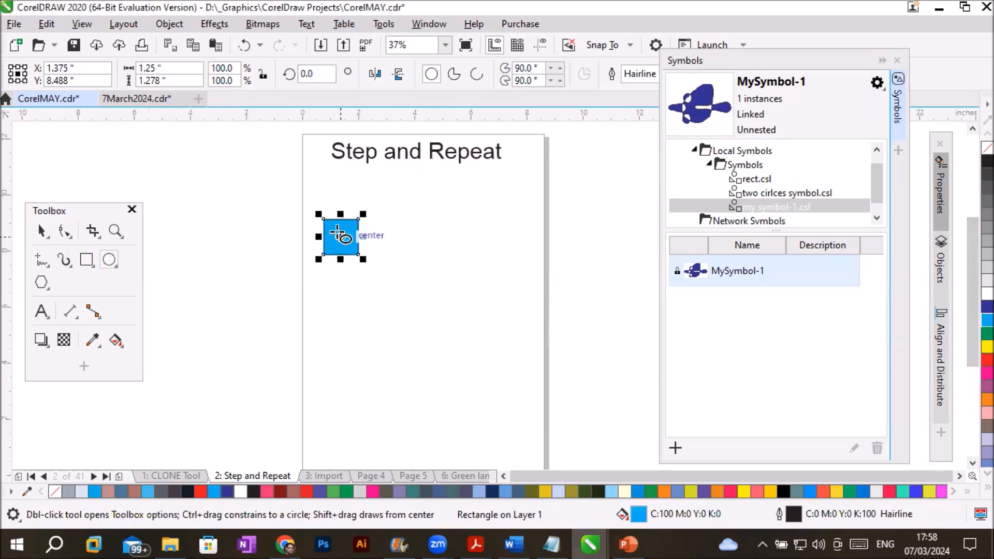
left_click_drag(339, 237, 346, 278)
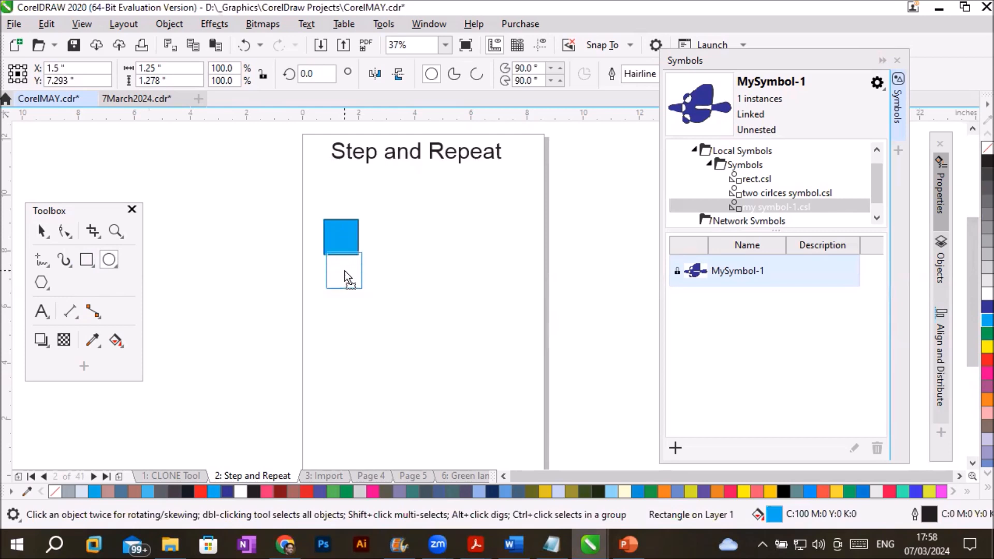
left_click_drag(345, 272, 335, 214)
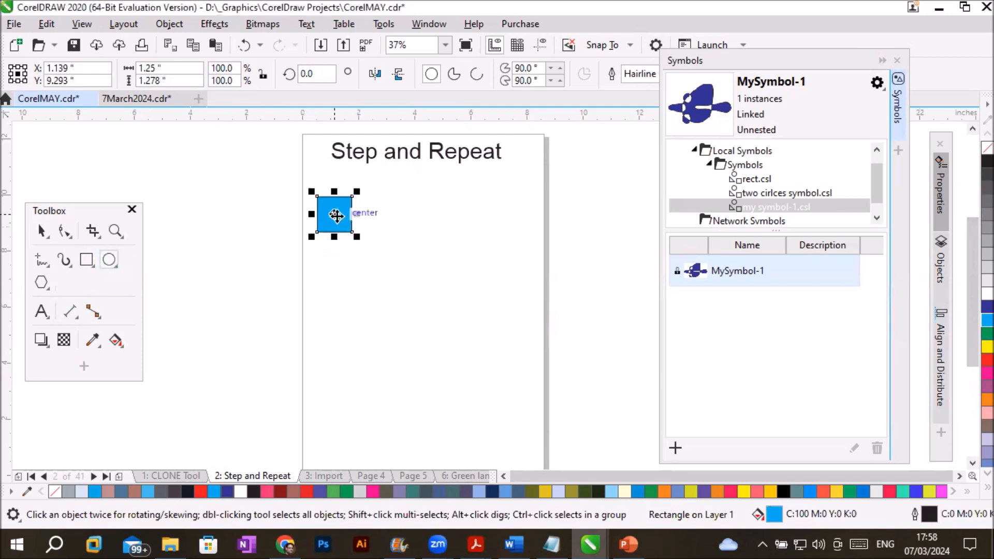
key("Escape")
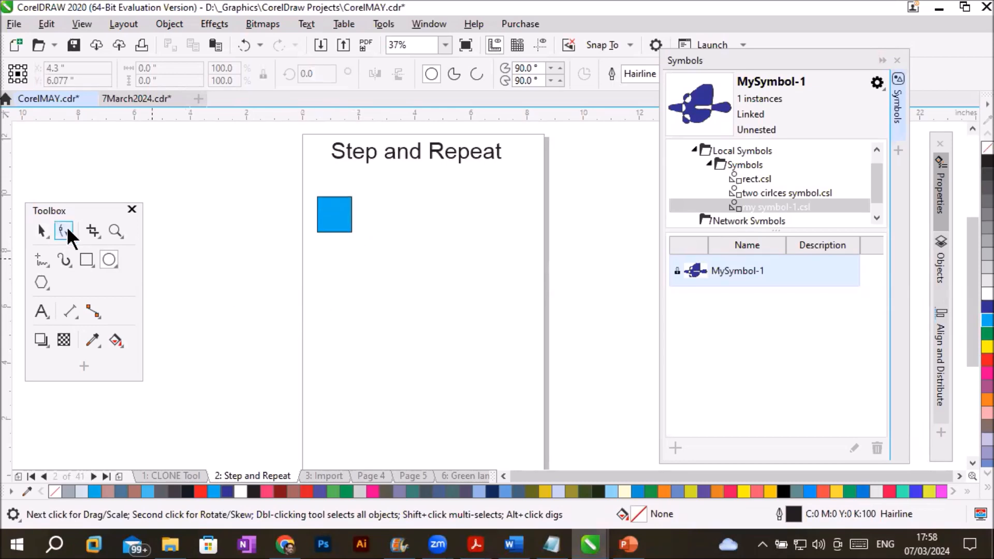
- Draw a circle about 0.72 inches wide below the square and show the Align and Distribute docker
left_click_drag(355, 283, 376, 304)
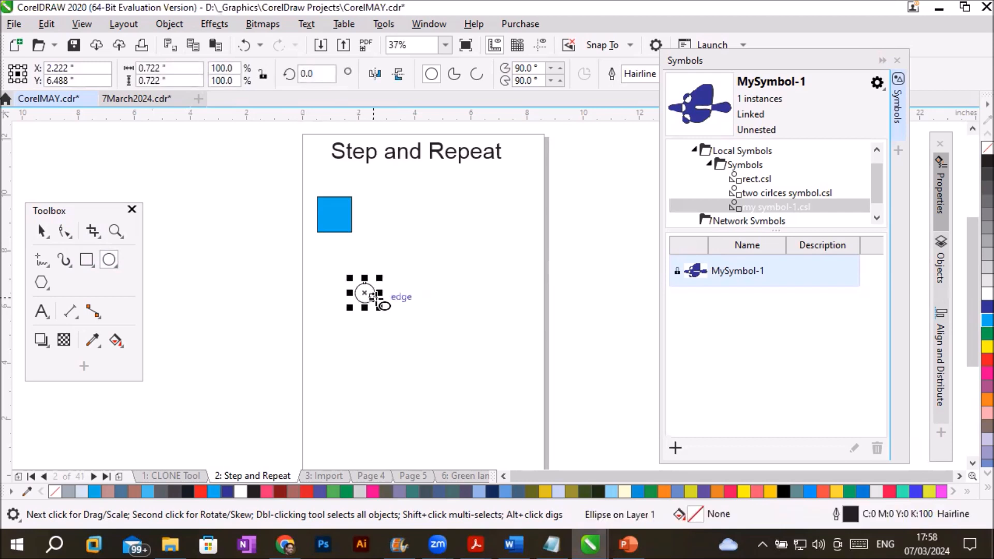
left_click(426, 26)
mouse_move(487, 232)
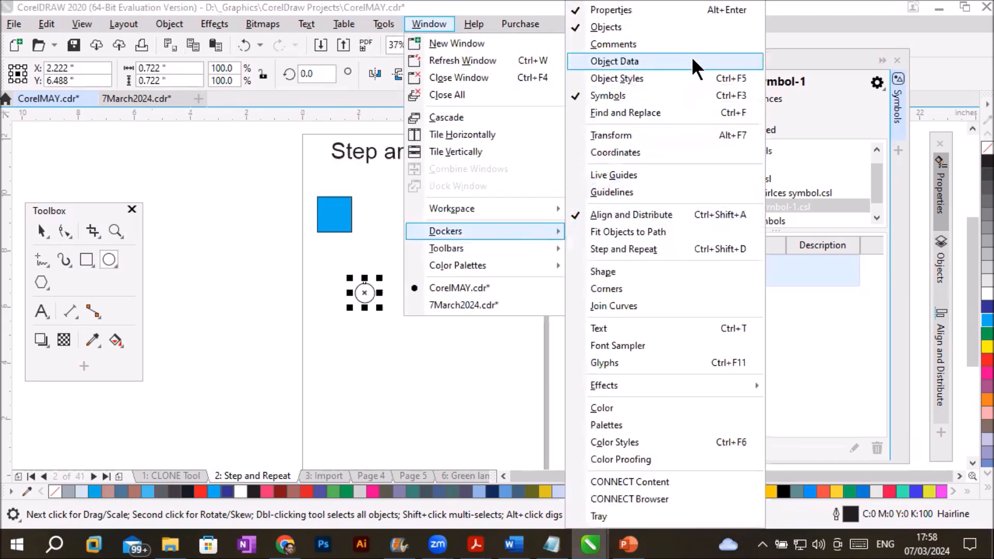
left_click(663, 213)
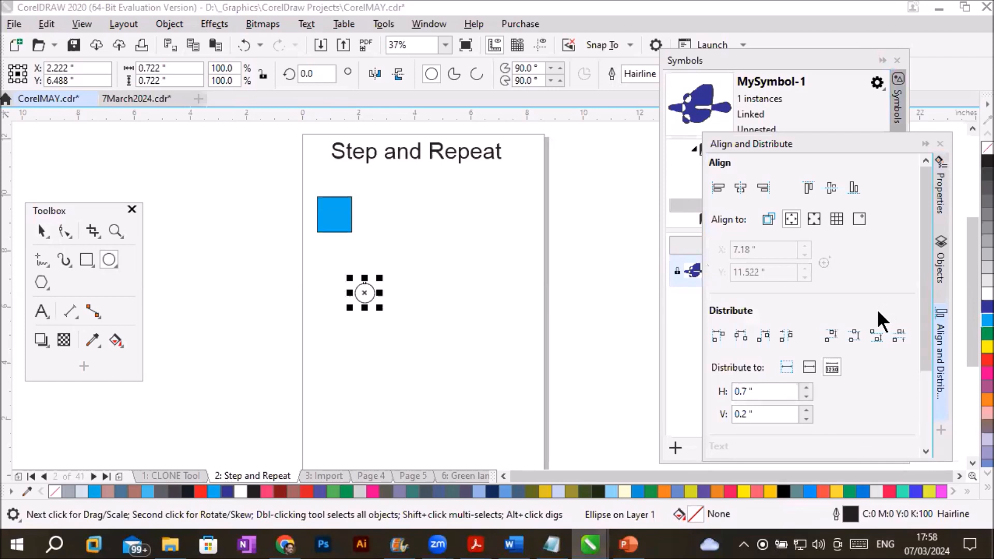
- Fill the circle with dark blue and move it to the right of the cyan square
left_click(987, 306)
left_click(42, 231)
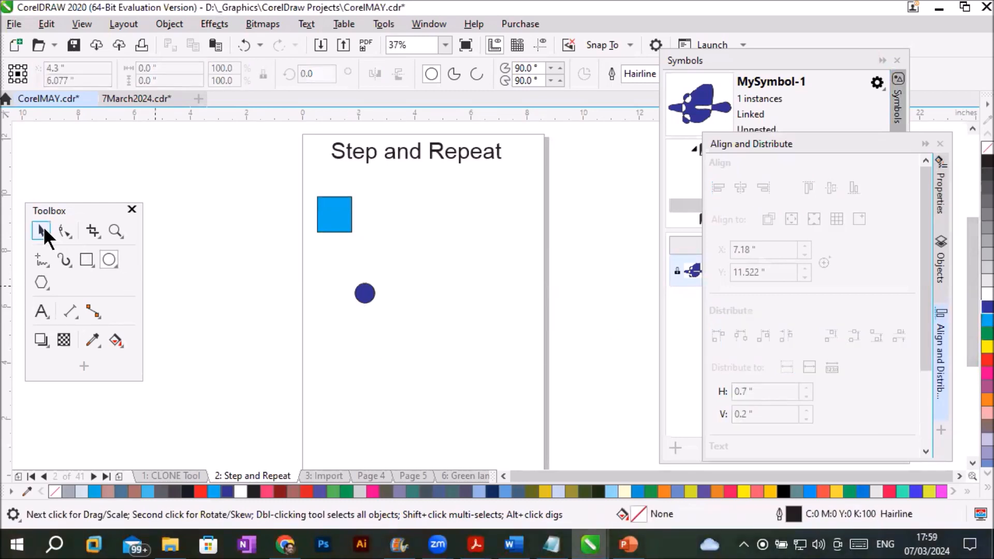
left_click_drag(365, 294, 422, 223)
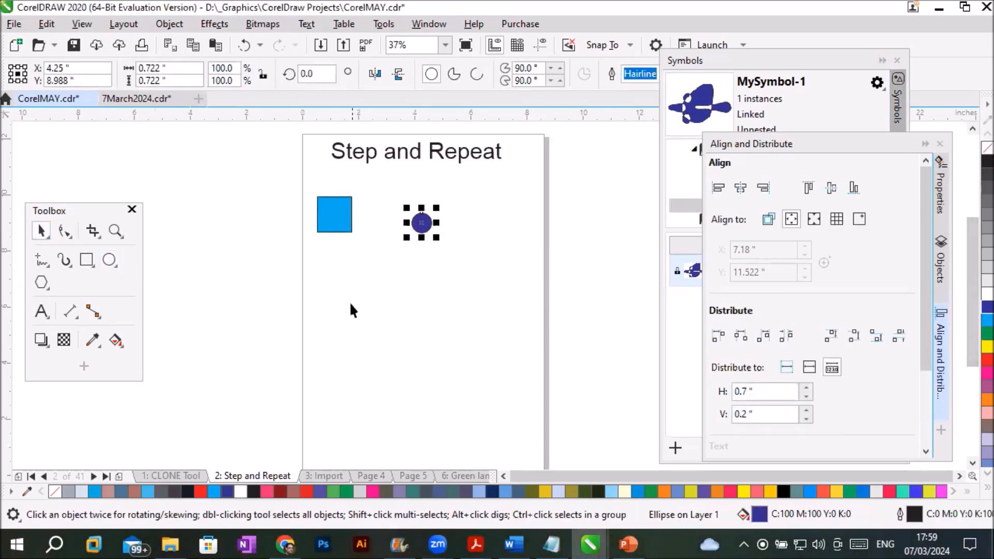
- Align the circle and the square on their centers horizontally and vertically, so the circle sits inside the square
left_click_drag(297, 199, 462, 257)
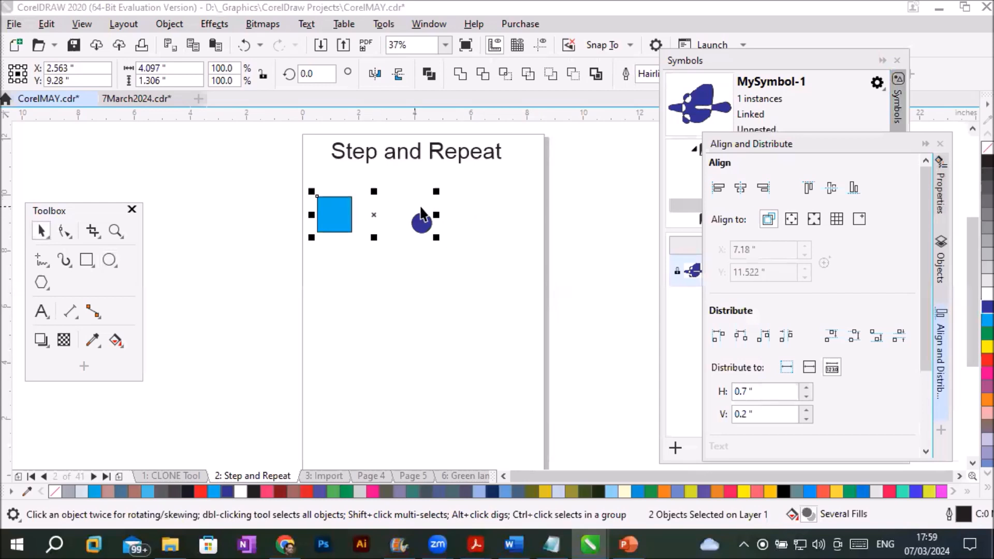
left_click(743, 183)
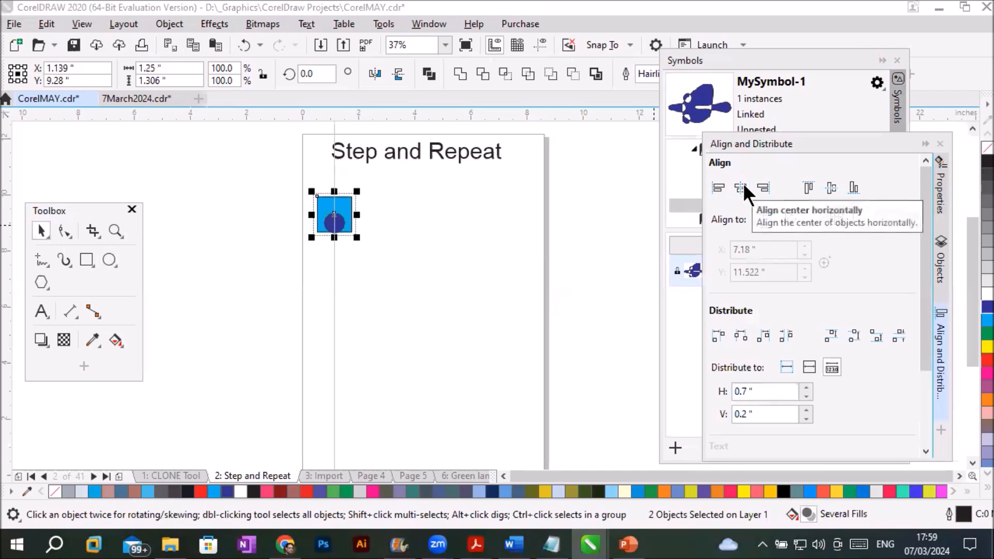
left_click(832, 188)
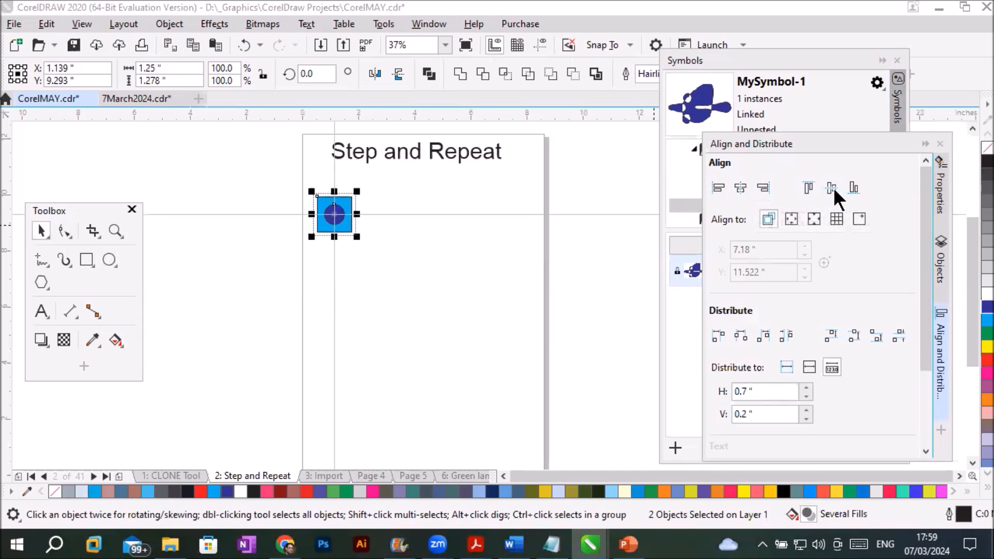
left_click(386, 283)
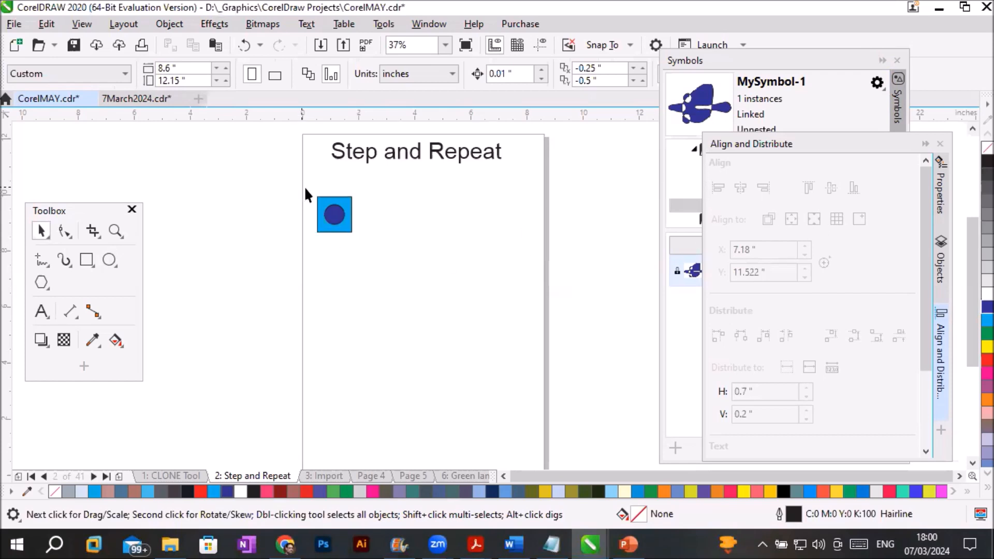
- Open Step and Repeat for the selected square and circle, collapse the Align and Distribute docker, and close the Symbols docker
left_click_drag(305, 190, 371, 248)
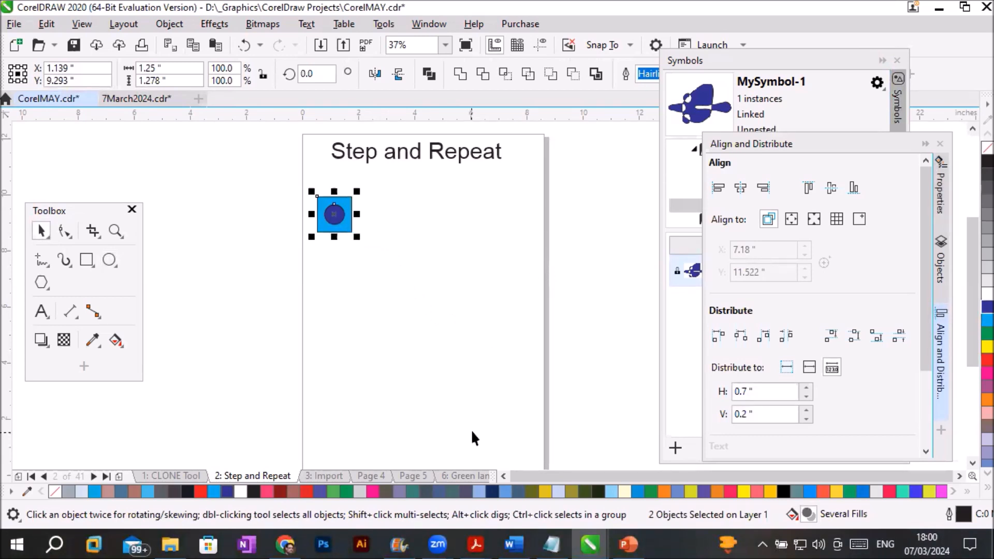
left_click(45, 24)
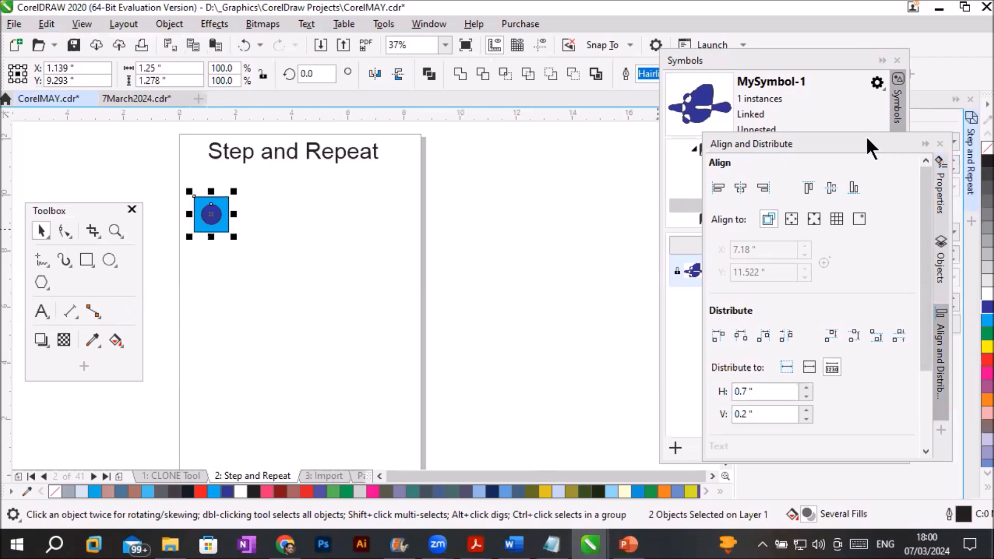
left_click_drag(846, 147, 839, 269)
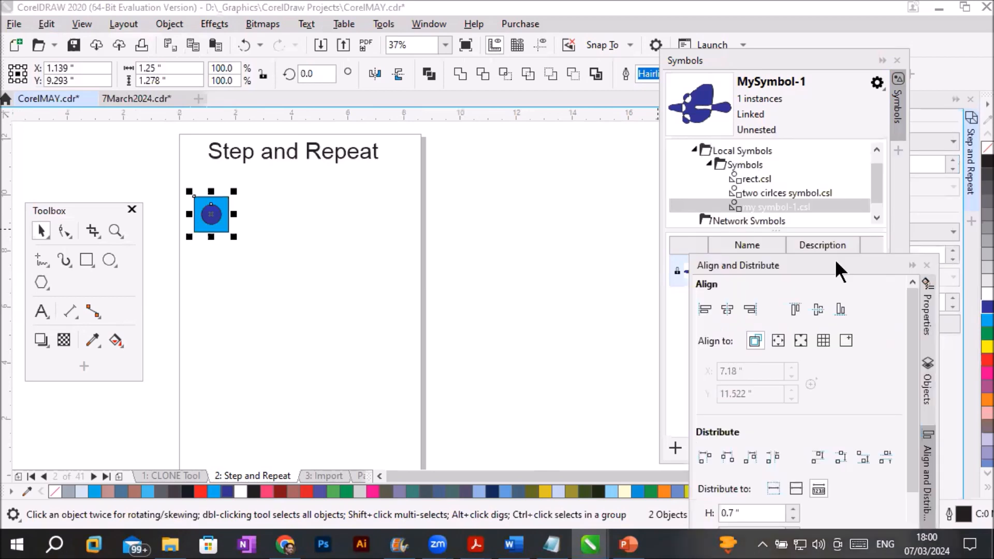
left_click(912, 266)
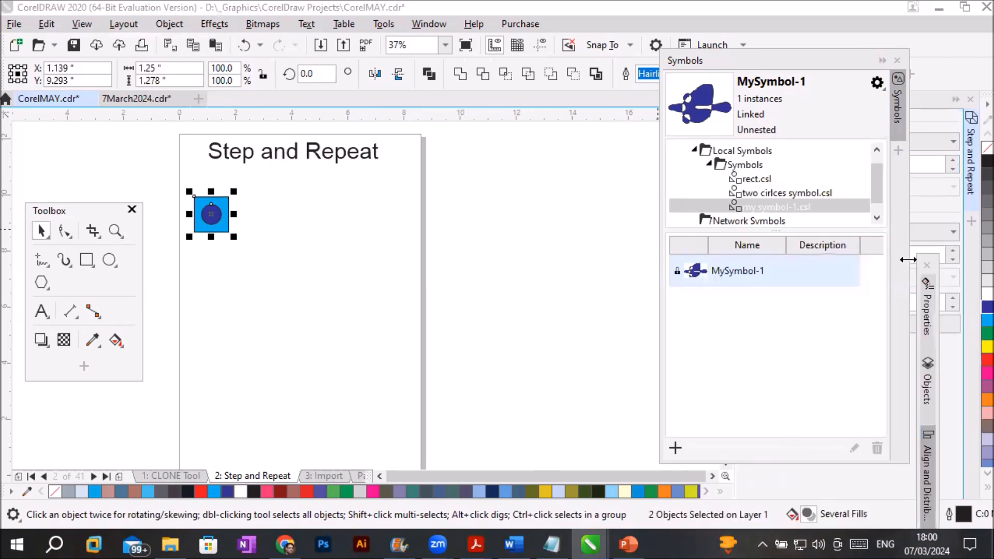
left_click(898, 61)
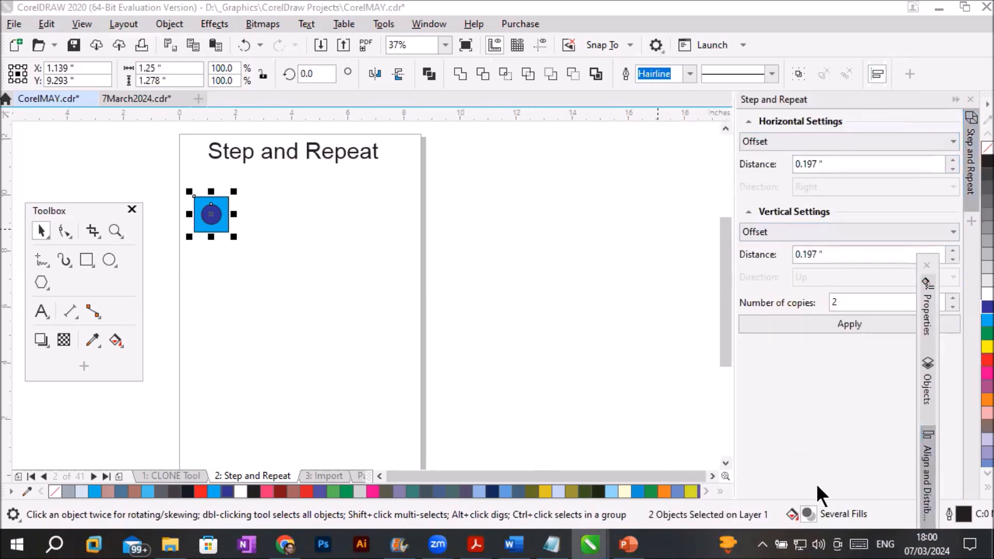
- Float the Step and Repeat docker beside the page and collapse its Horizontal Settings and Vertical Settings
left_click_drag(797, 97, 595, 135)
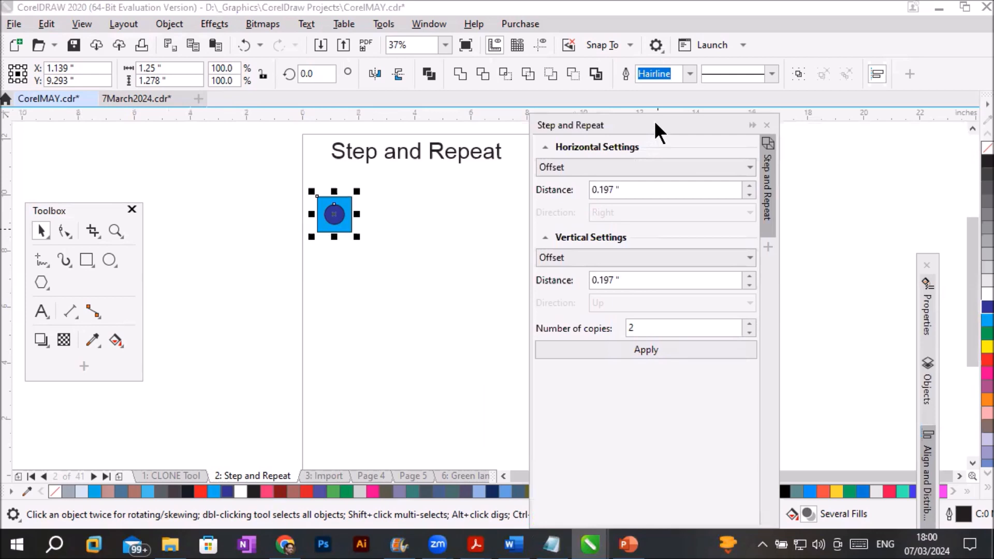
left_click_drag(655, 124, 769, 139)
left_click(661, 160)
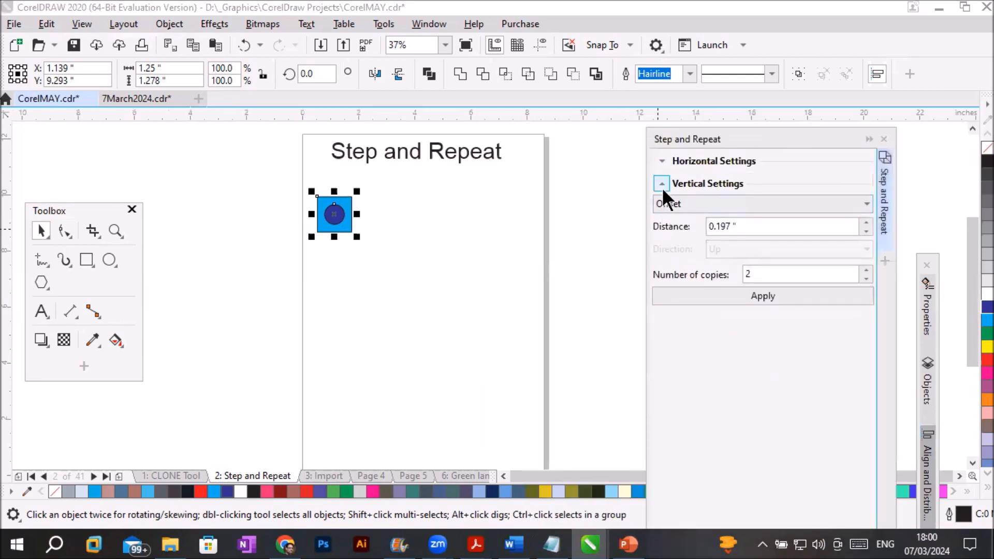
left_click(661, 184)
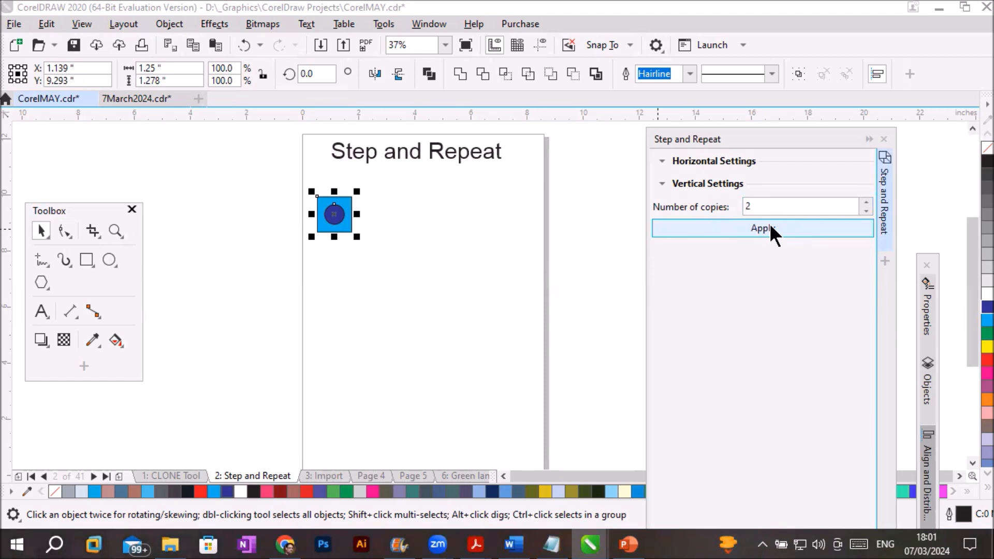
- Expand the horizontal and vertical settings, set both to No offset, and create 4 copies of the selected square and circle
left_click(662, 160)
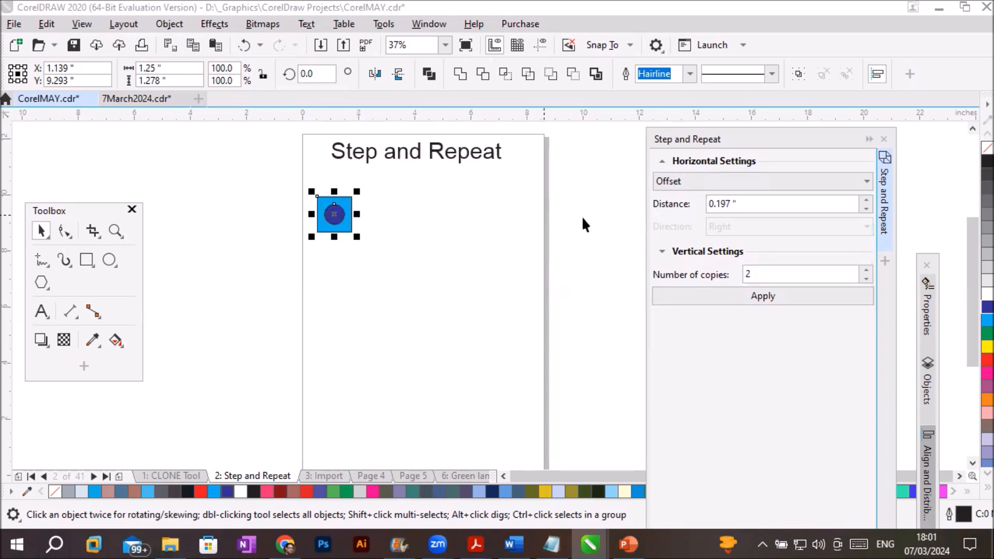
left_click(819, 185)
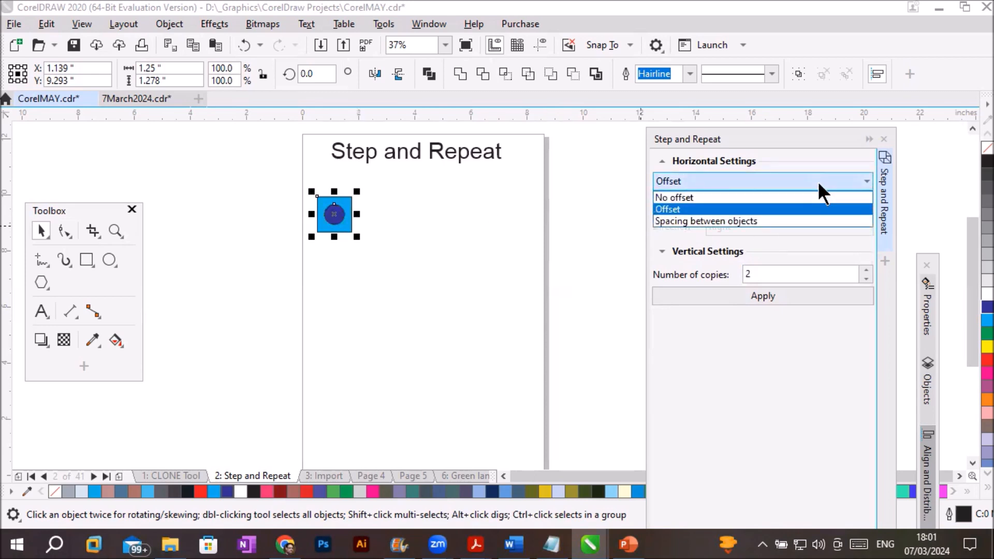
left_click(765, 197)
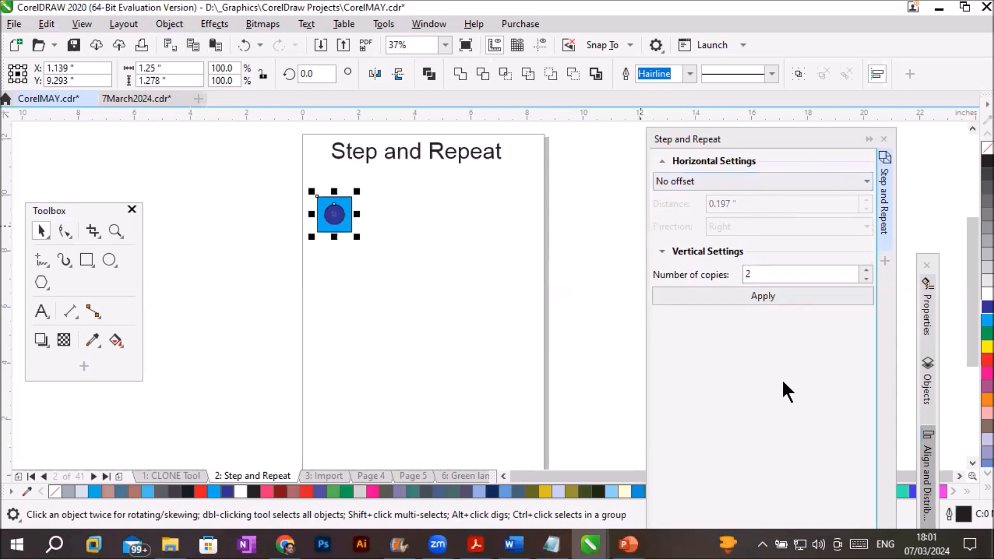
left_click(659, 252)
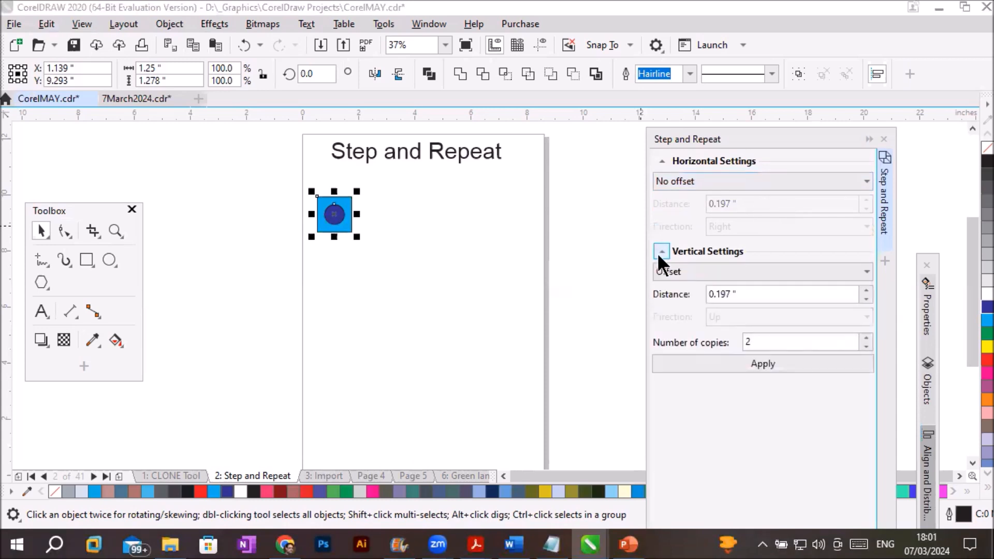
left_click(865, 271)
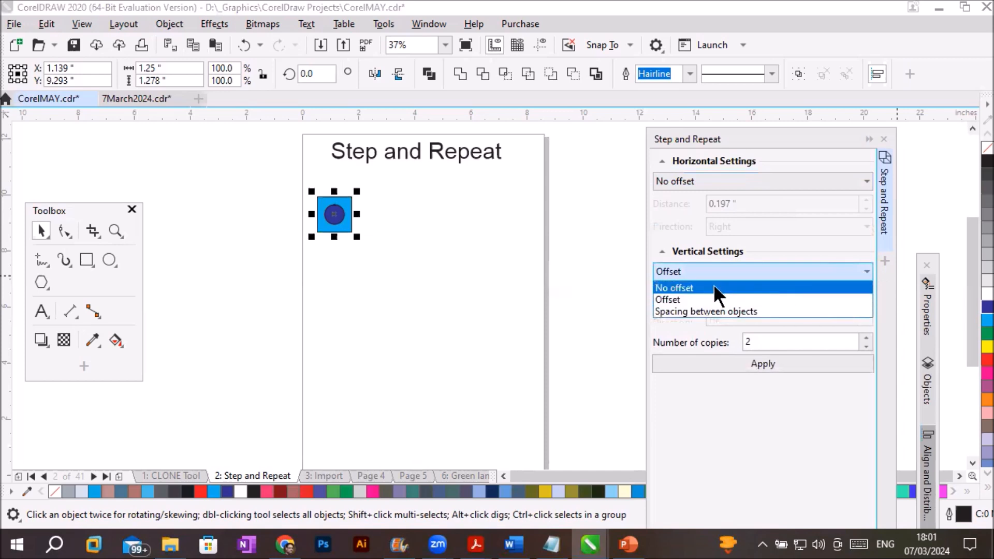
left_click(713, 288)
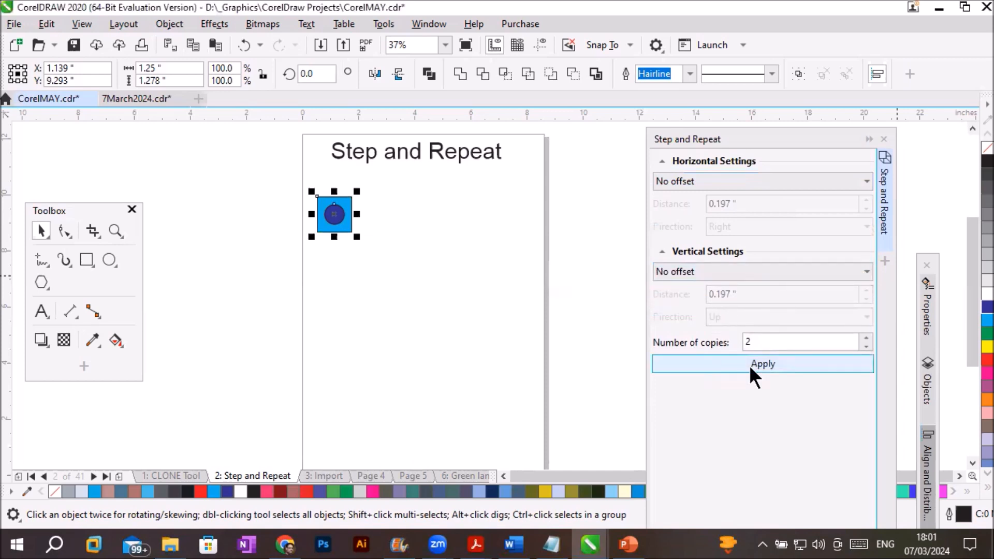
left_click(867, 338)
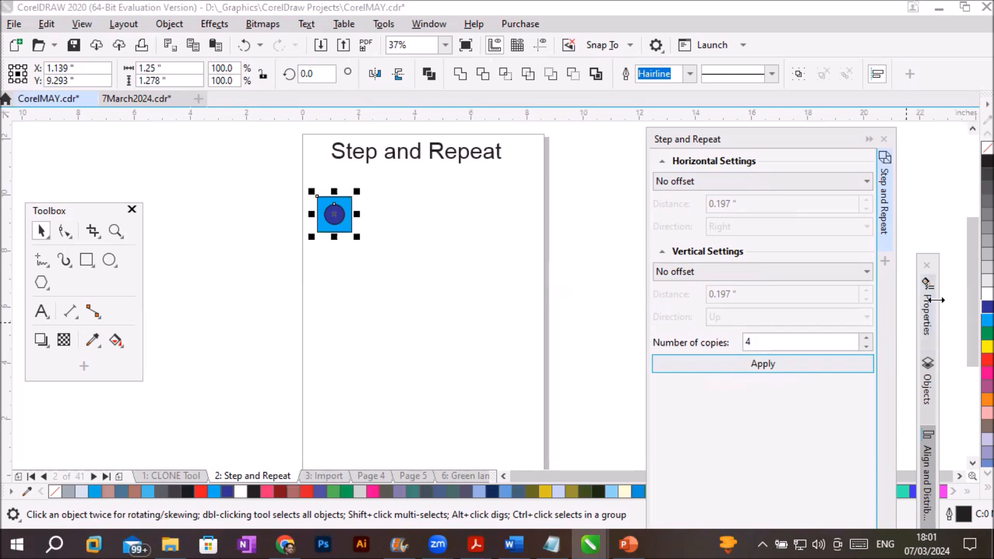
- Open the Objects docker, move it up and lengthen it to inspect the stacked ellipse and rectangle copies
left_click(925, 380)
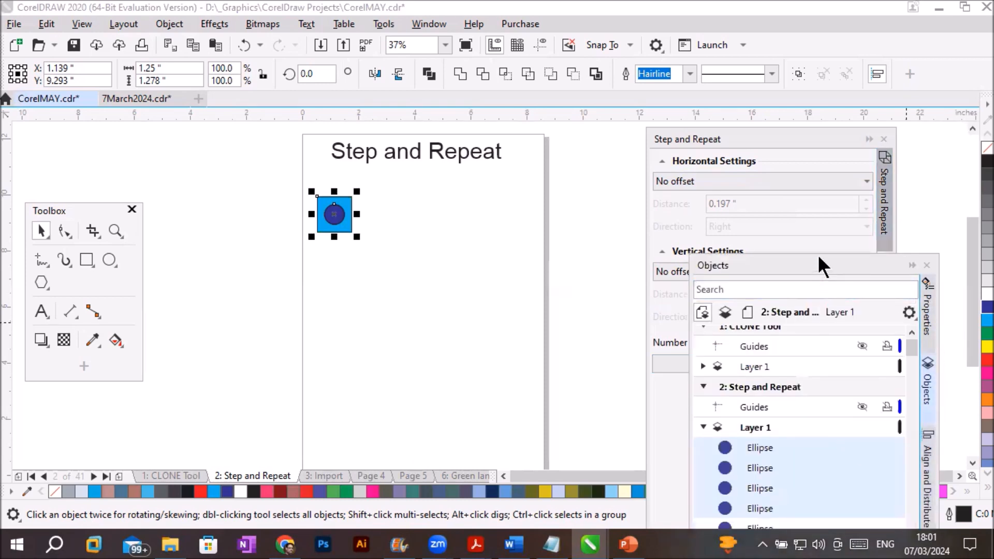
left_click_drag(819, 259, 816, 99)
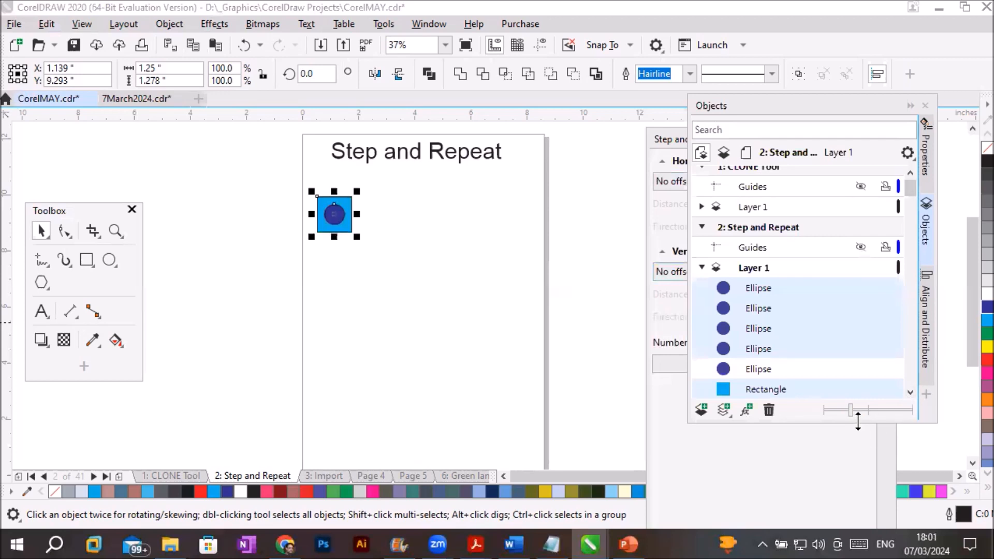
left_click_drag(858, 421, 858, 512)
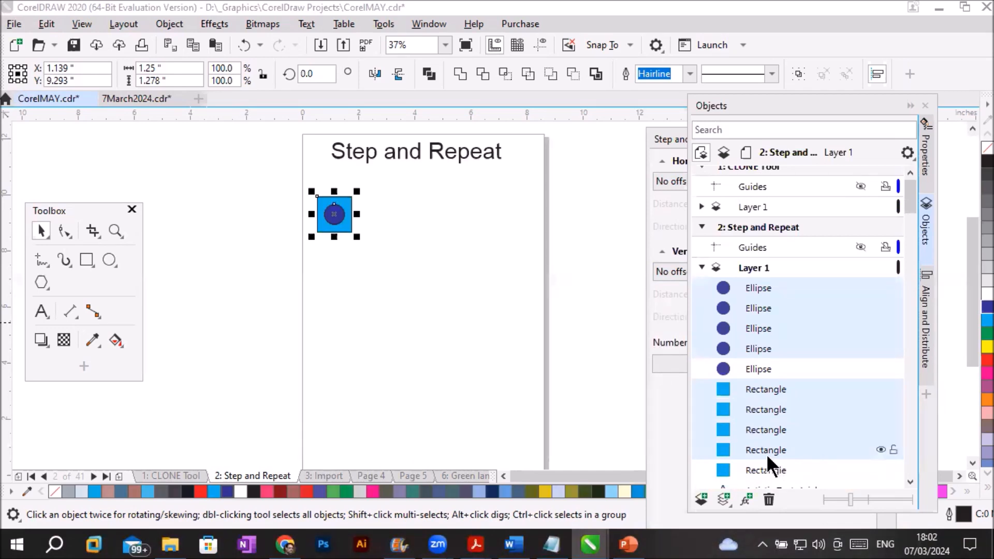
- Undo the stacked copies and spread the Step and Repeat and Objects dockers apart
key("ctrl+z")
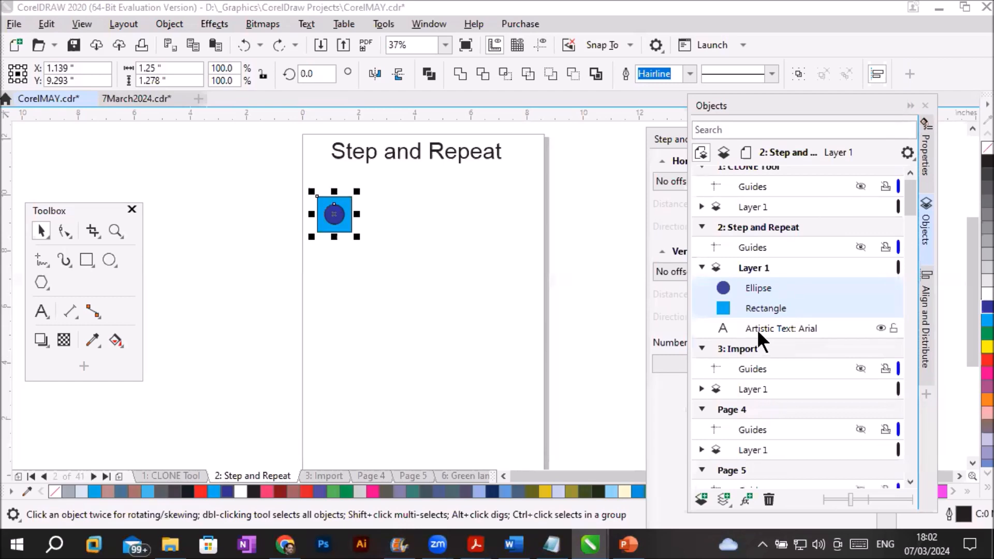
left_click(669, 138)
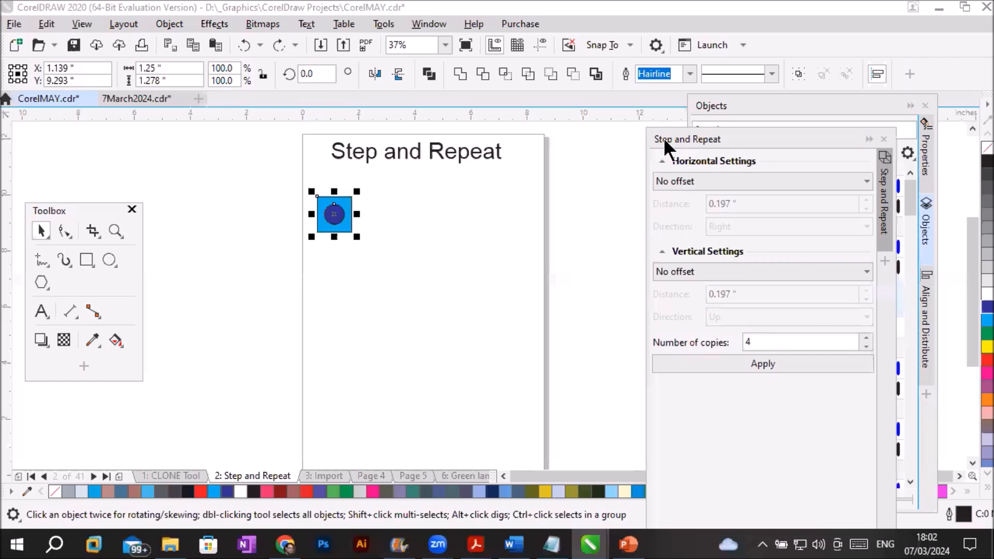
left_click_drag(663, 138, 602, 139)
left_click(772, 107)
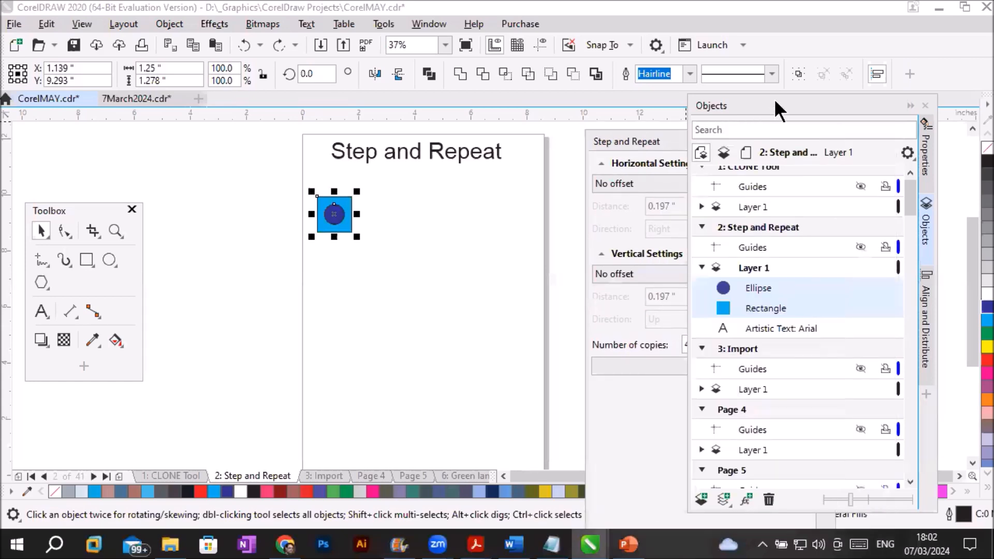
left_click_drag(775, 100, 828, 115)
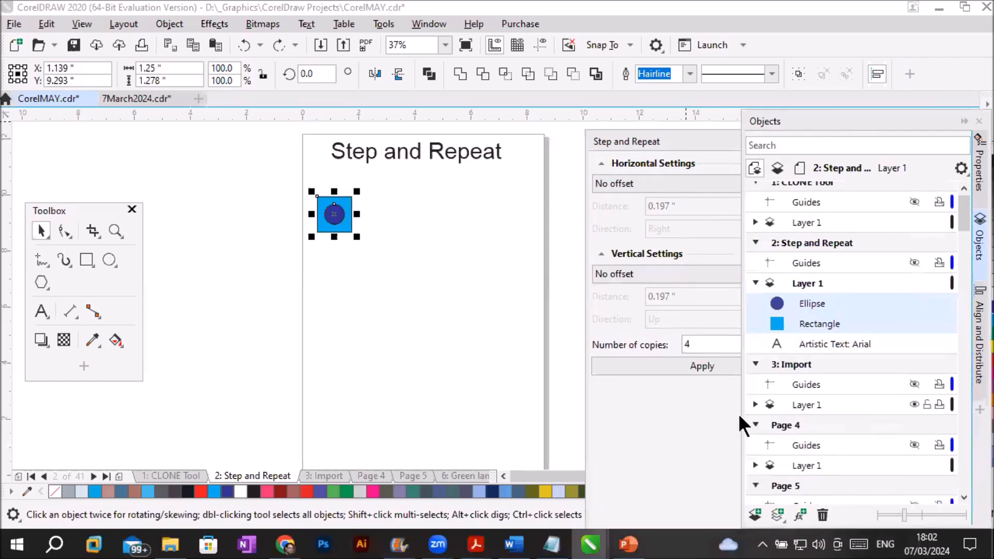
- Group the square and circle, and check the group's contents in the Objects docker
right_click(341, 210)
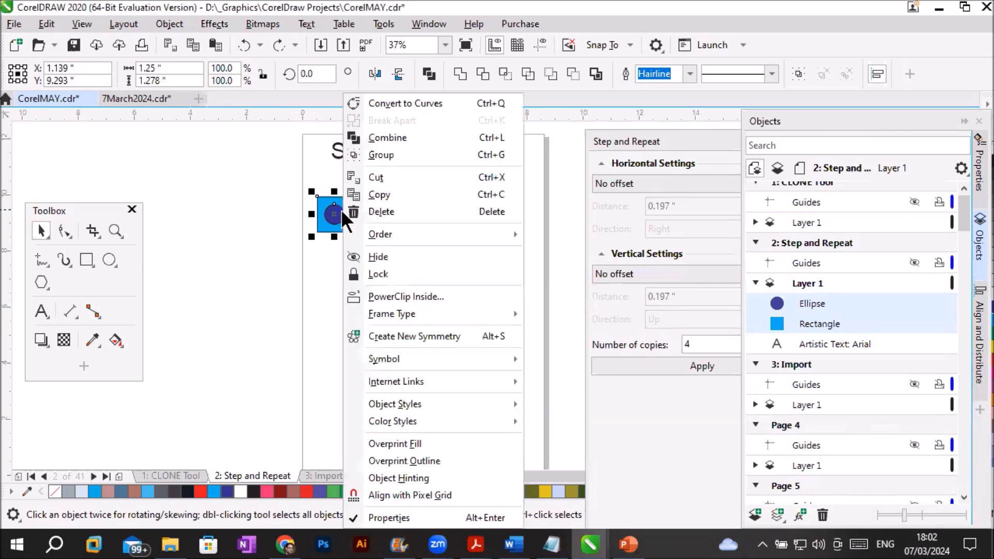
left_click(402, 153)
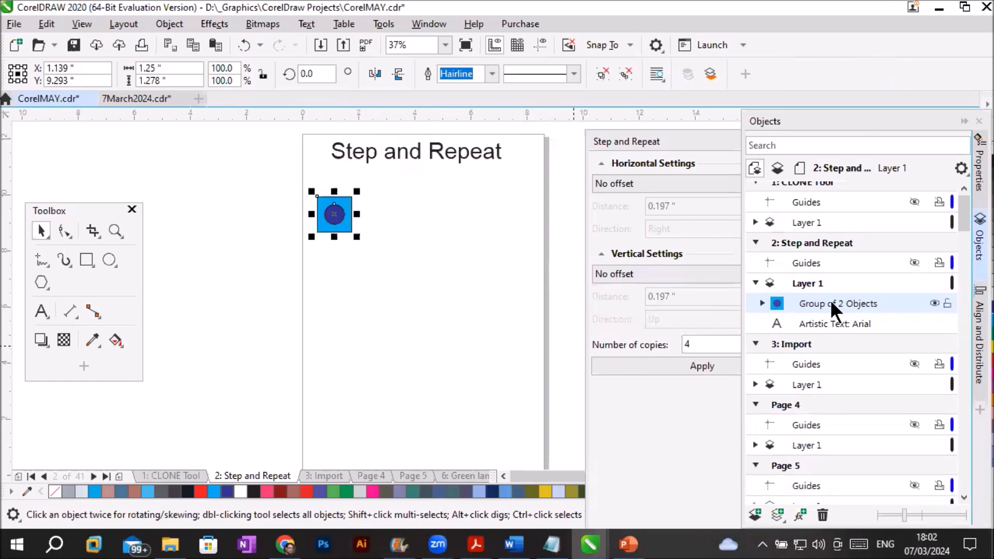
left_click(762, 303)
left_click(762, 302)
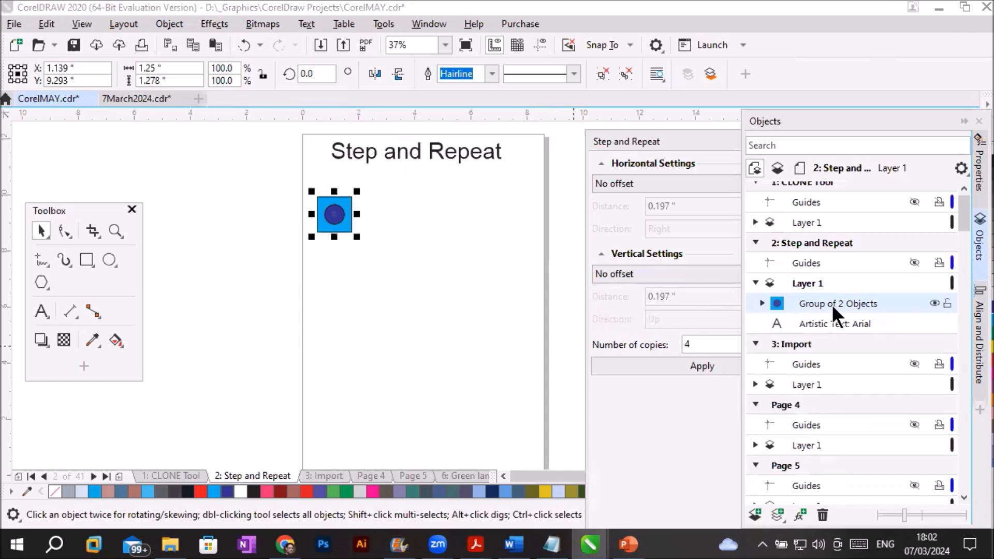
- Reposition the Step and Repeat docker in front of the Objects docker and set the horizontal mode to Offset
left_click(651, 142)
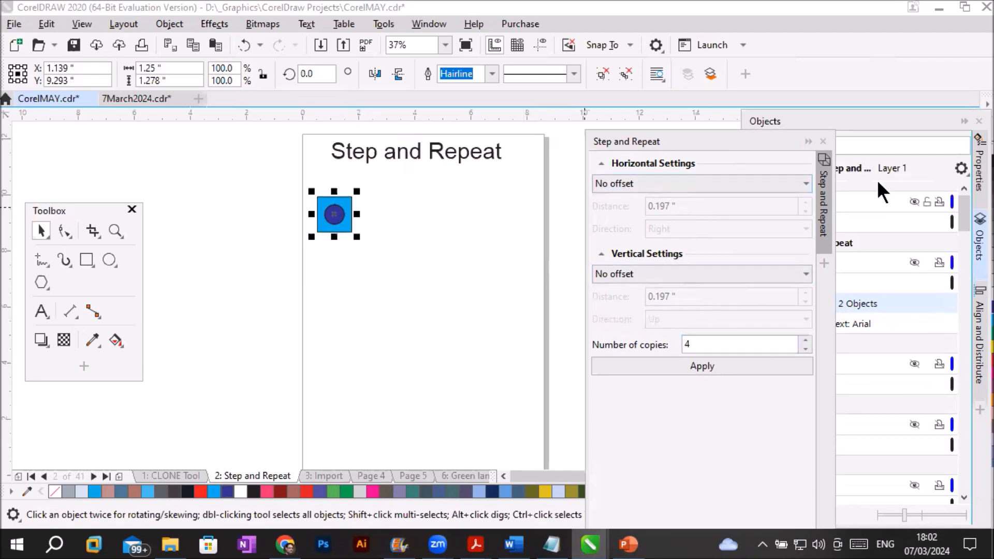
left_click_drag(726, 137, 595, 109)
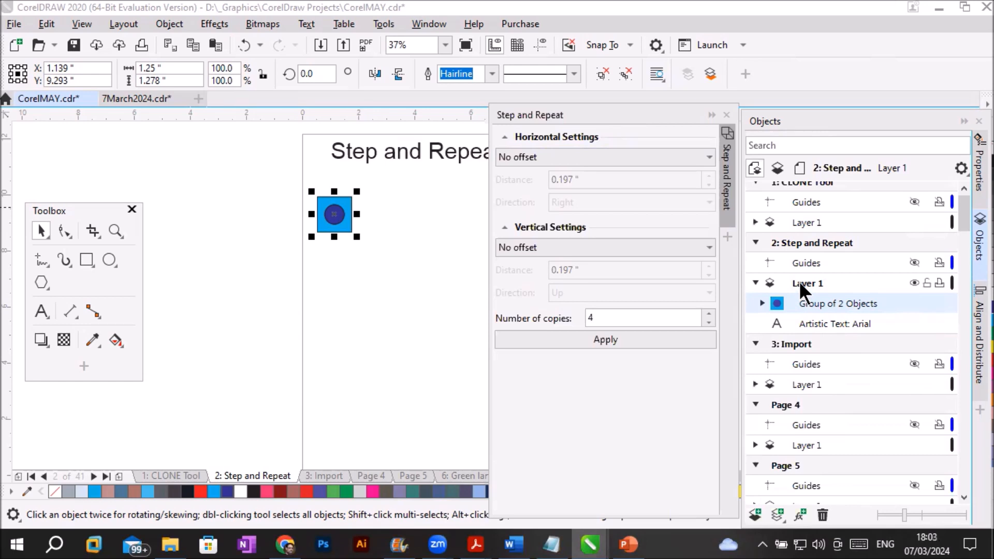
double_click(578, 116)
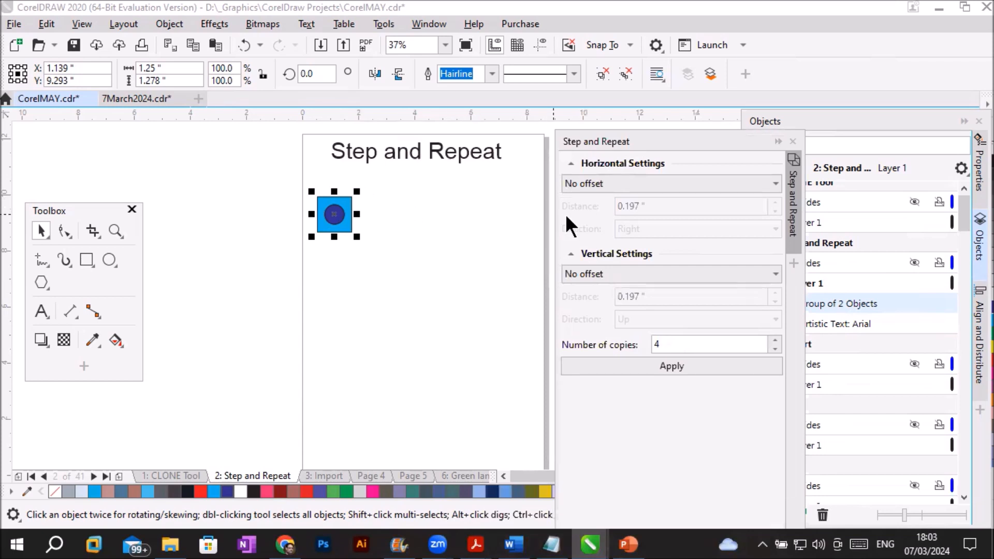
left_click(684, 183)
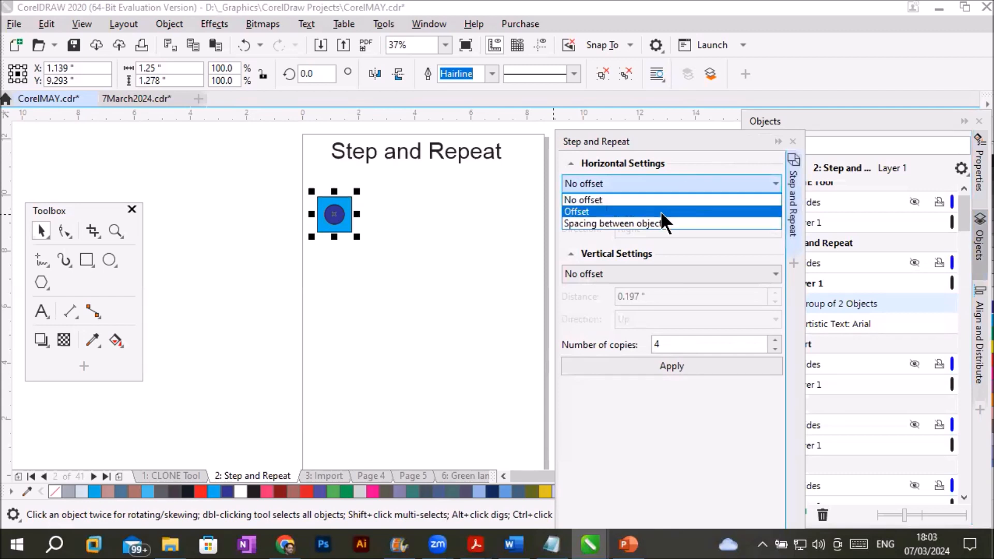
left_click(615, 211)
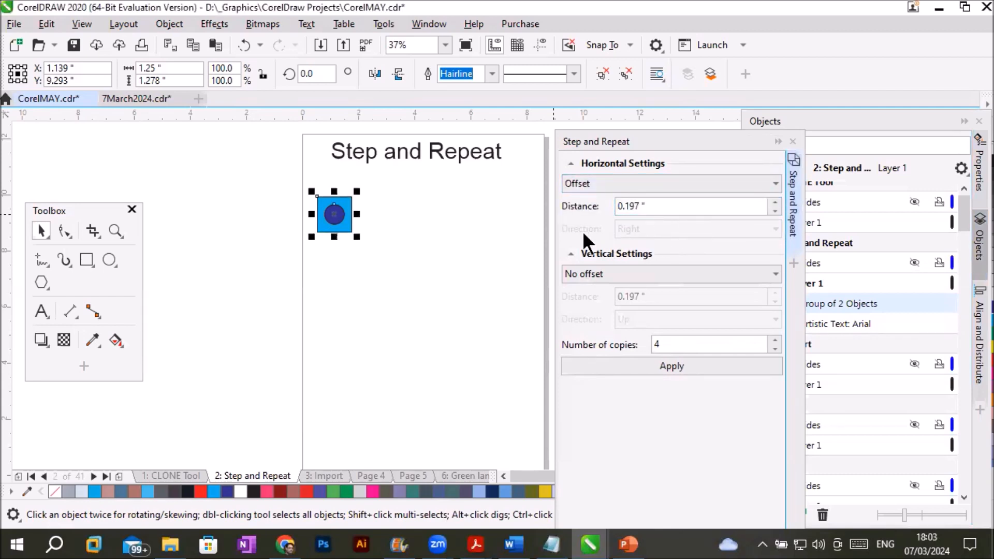
- Set the horizontal offset distance to 0.507 inches
left_click(775, 201)
left_click(775, 202)
left_click(775, 202)
left_click(775, 201)
left_click(775, 201)
left_click(775, 202)
left_click(774, 202)
left_click(775, 202)
left_click(774, 202)
left_click(774, 202)
left_click(775, 202)
left_click(775, 202)
left_click(775, 202)
left_click(775, 202)
left_click(774, 202)
left_click(775, 202)
left_click(775, 202)
left_click(774, 202)
left_click(774, 202)
left_click(774, 202)
left_click(774, 202)
left_click(775, 202)
left_click(774, 202)
left_click(774, 202)
left_click(773, 210)
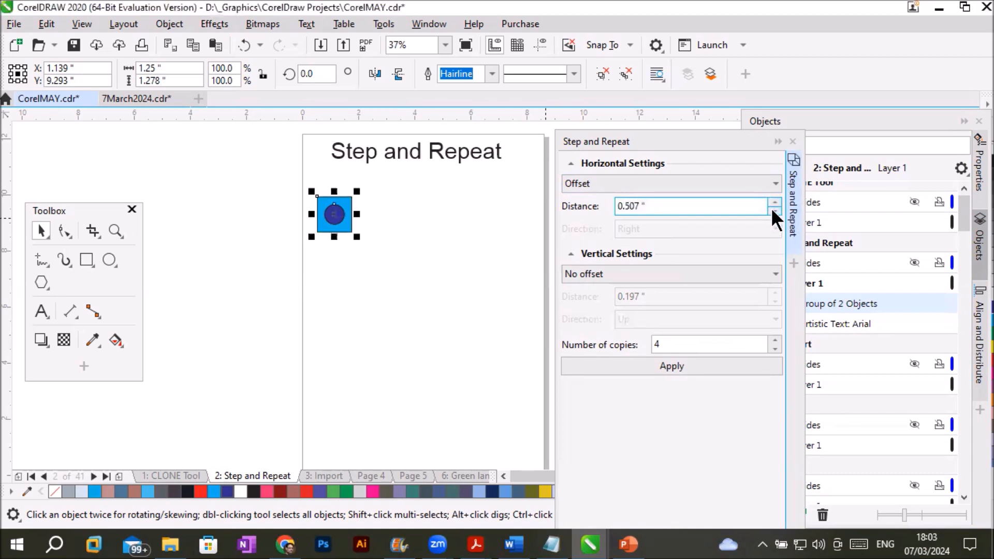
- Collapse Vertical Settings, try four copies of the group at the current horizontal offset, and undo them
left_click(570, 254)
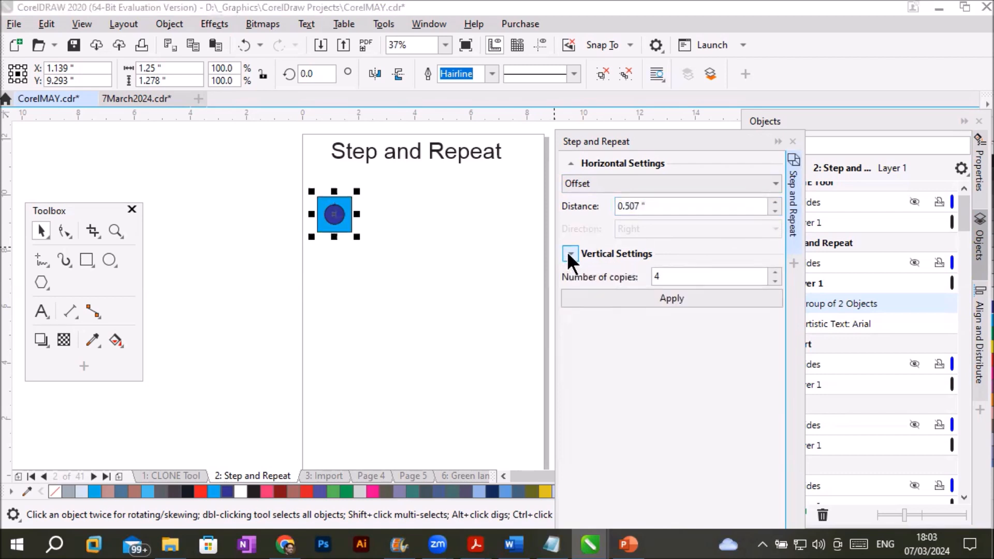
left_click(569, 254)
left_click(570, 254)
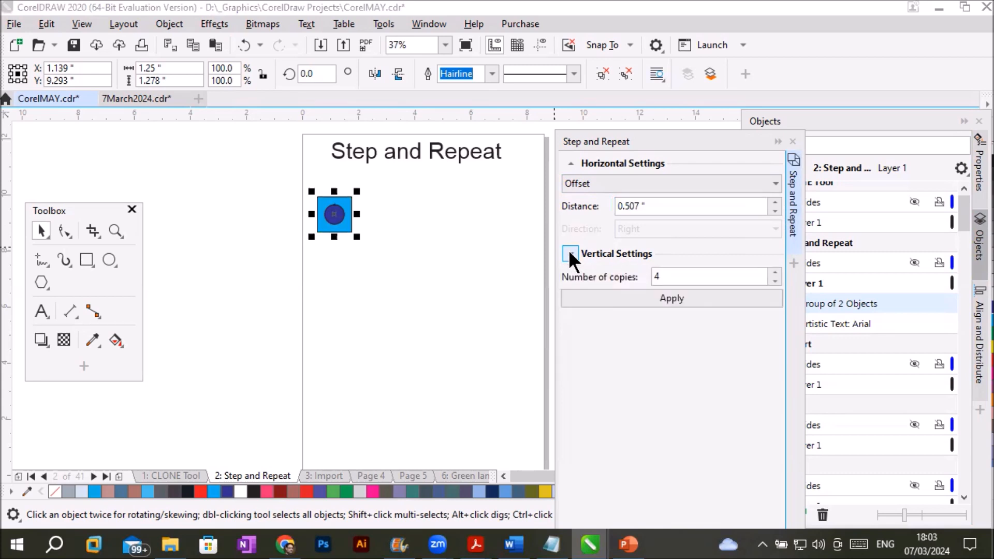
left_click(695, 298)
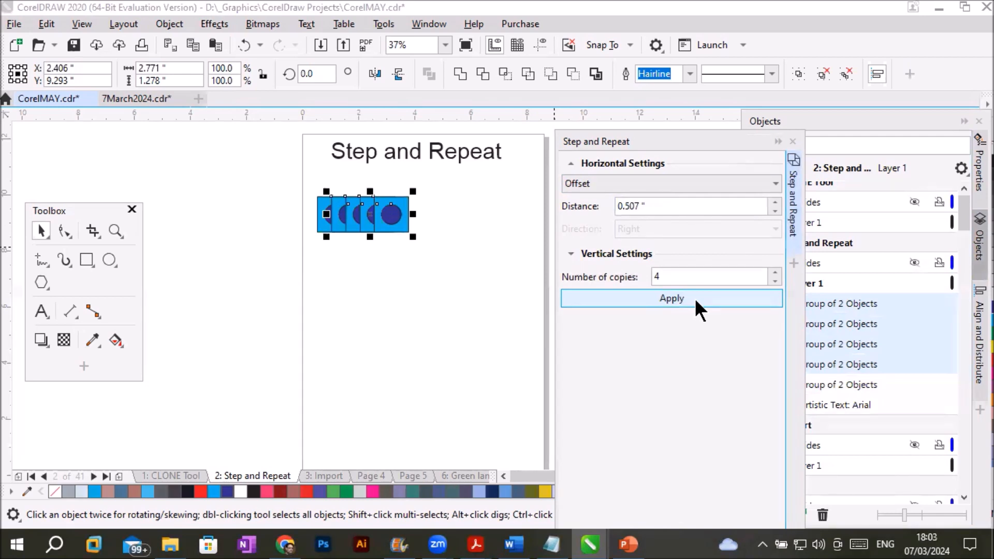
key("ctrl+z")
- Try four copies of the group with a horizontal offset of 1 inch, and undo them
left_click_drag(673, 206, 513, 210)
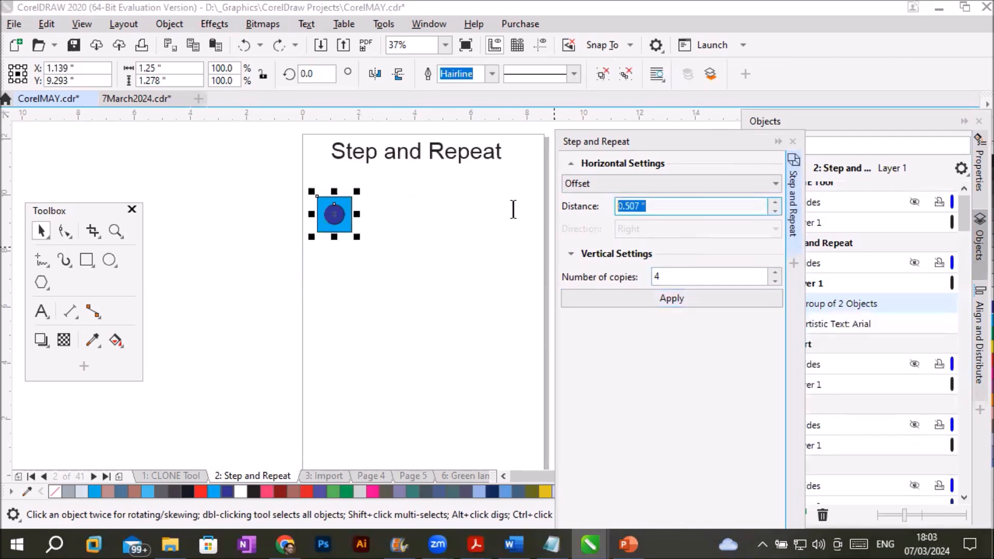
type("1")
left_click(675, 299)
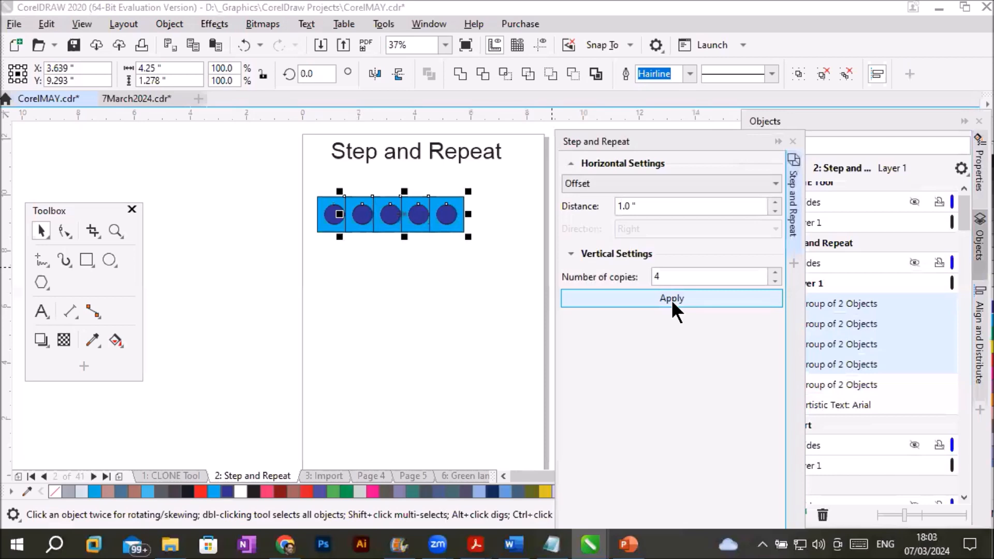
key("ctrl+z")
- Set the horizontal offset to 1.5 inches, create four copies of the group, and undo the copies
left_click_drag(649, 207, 543, 207)
type("1.5")
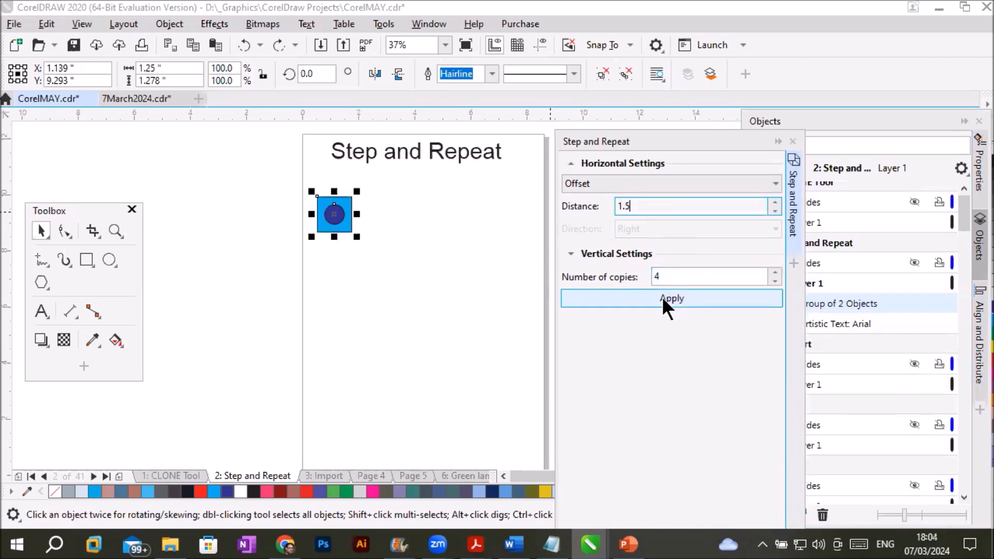
left_click(658, 301)
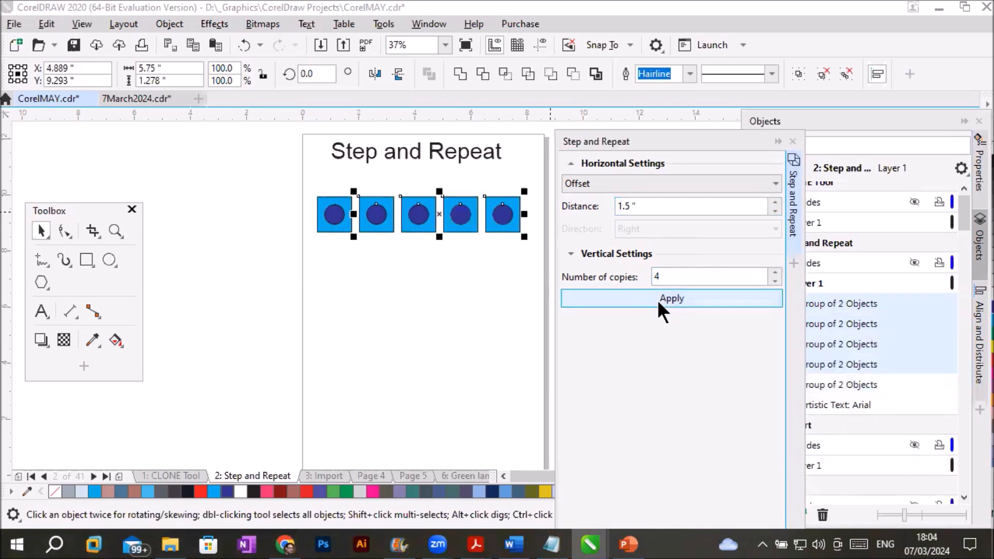
key("ctrl+z")
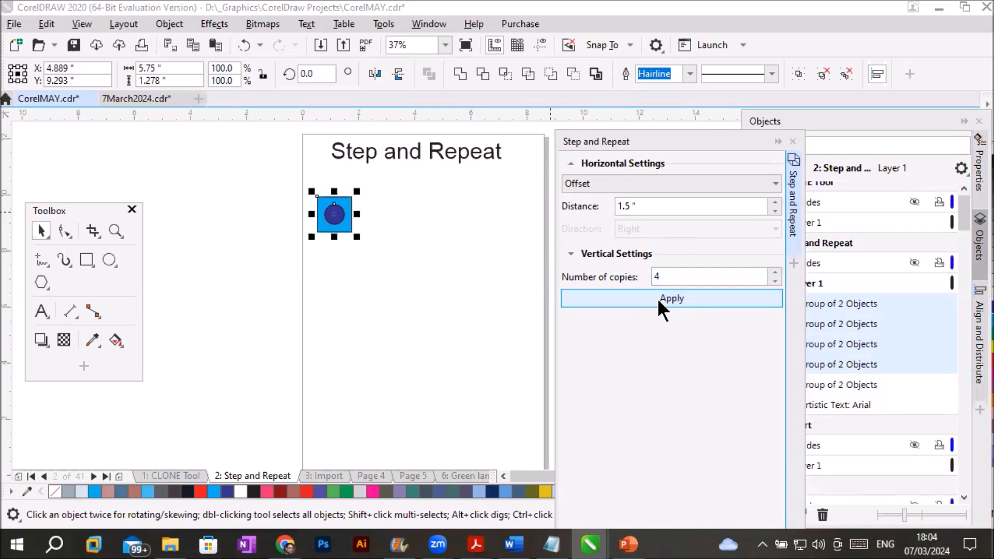
- Set the vertical mode to Offset with a distance of 1.5 inches and create four diagonally stepped copies of the group
left_click(570, 253)
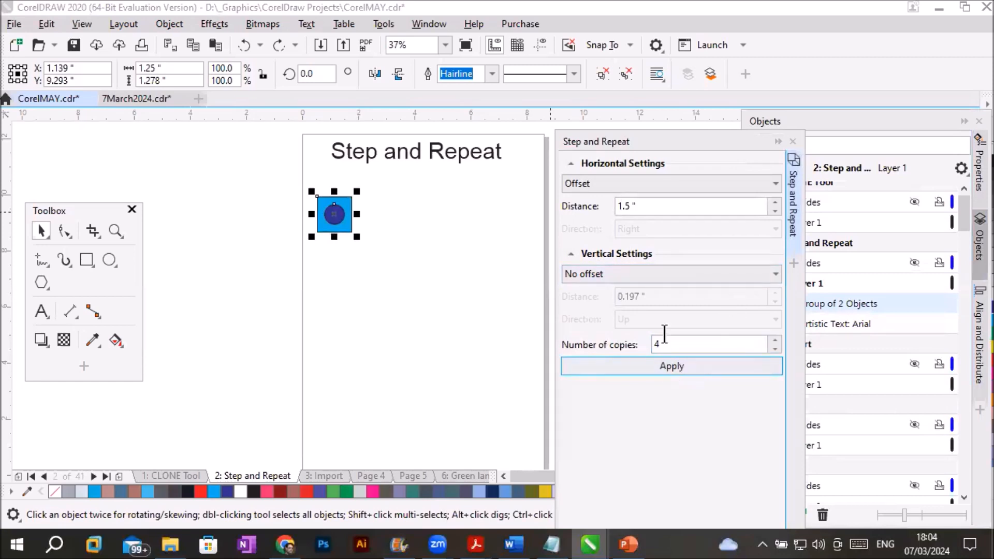
left_click(681, 273)
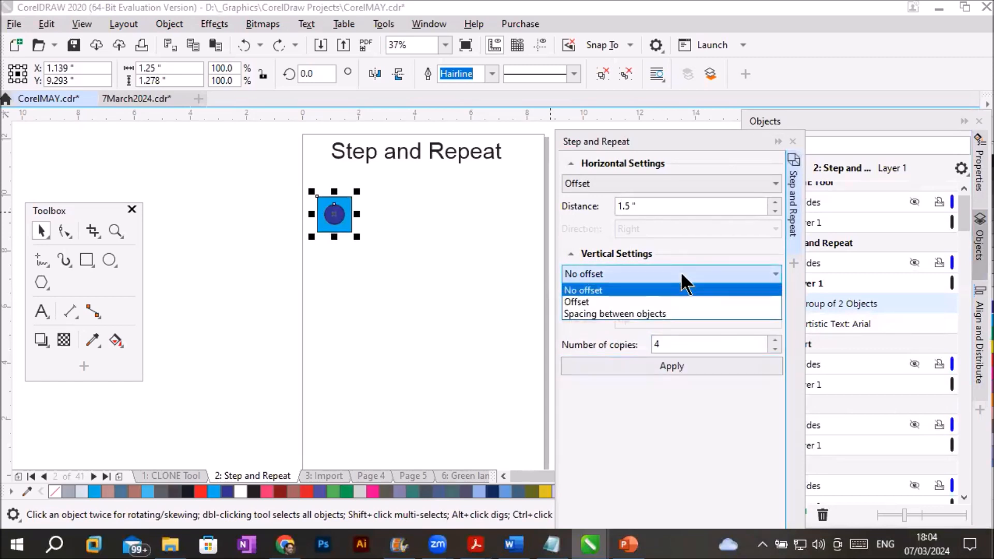
left_click(669, 303)
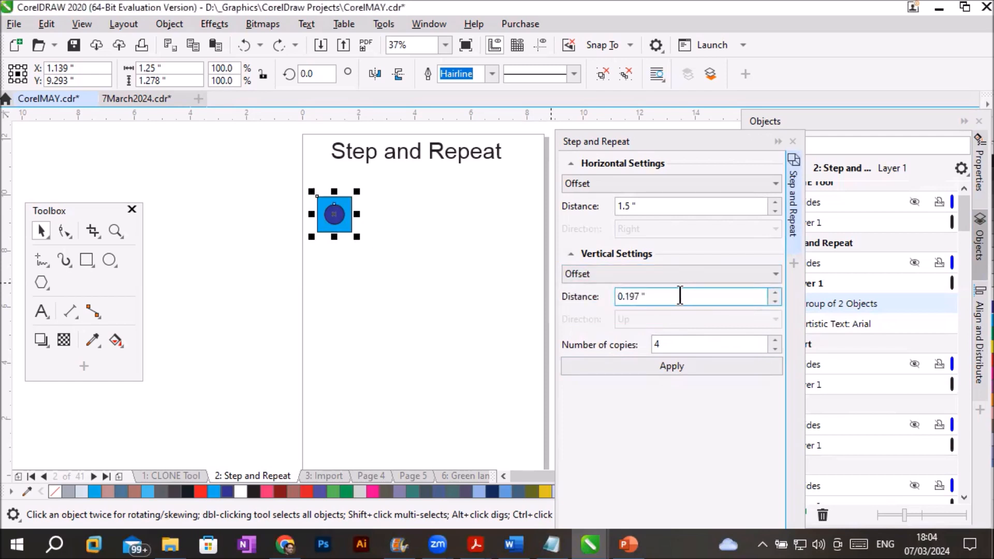
left_click_drag(680, 295, 534, 292)
type("1.")
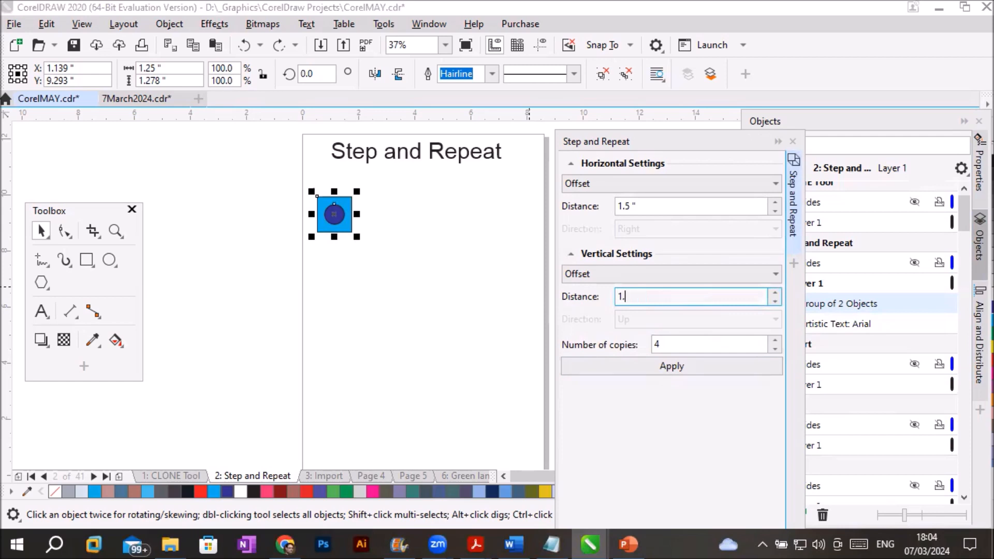
type("5")
left_click(671, 365)
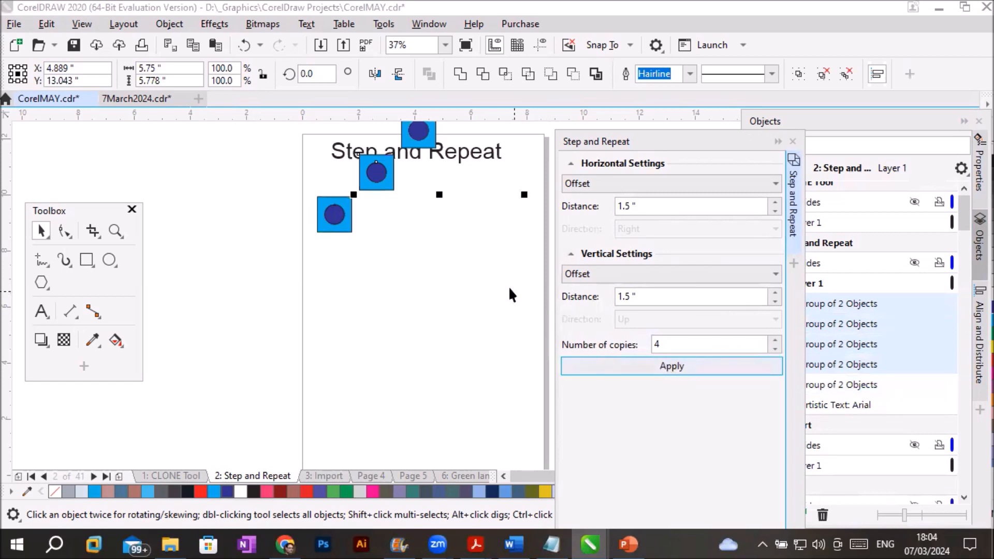
- Try a horizontal offset distance of 0 and a vertical offset distance of -1.5 inches for Step and Repeat
scroll(499, 277, "down", 2)
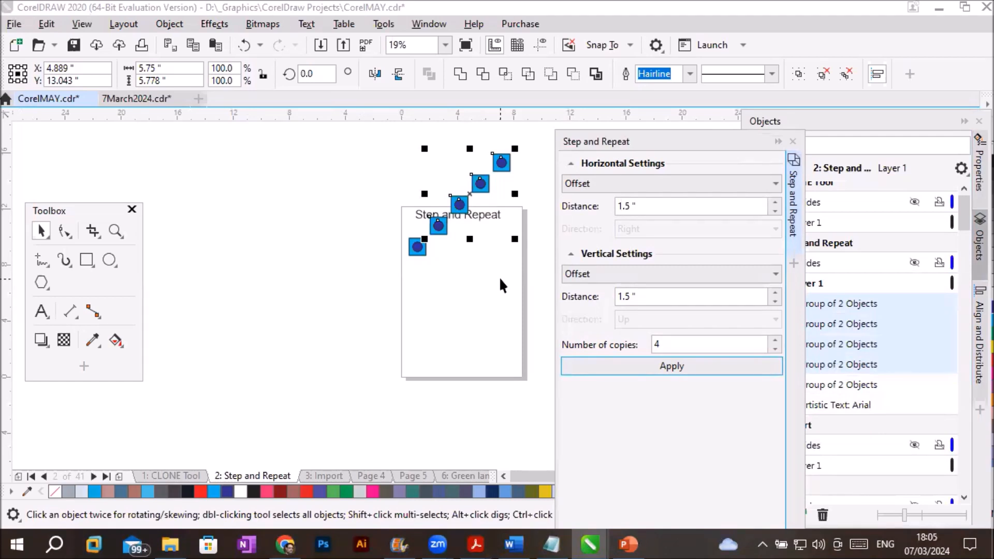
left_click(660, 206)
left_click_drag(660, 206, 572, 203)
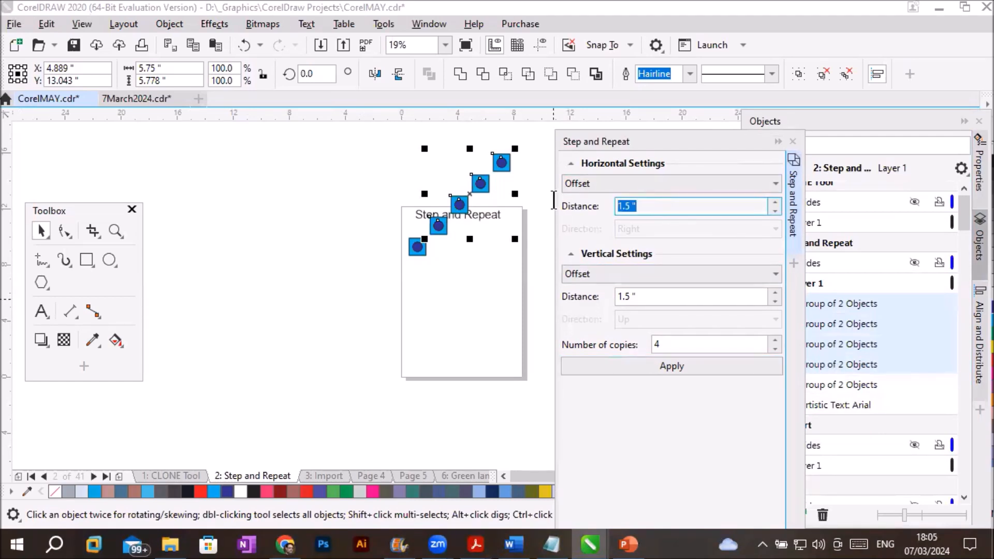
type("0")
left_click(647, 296)
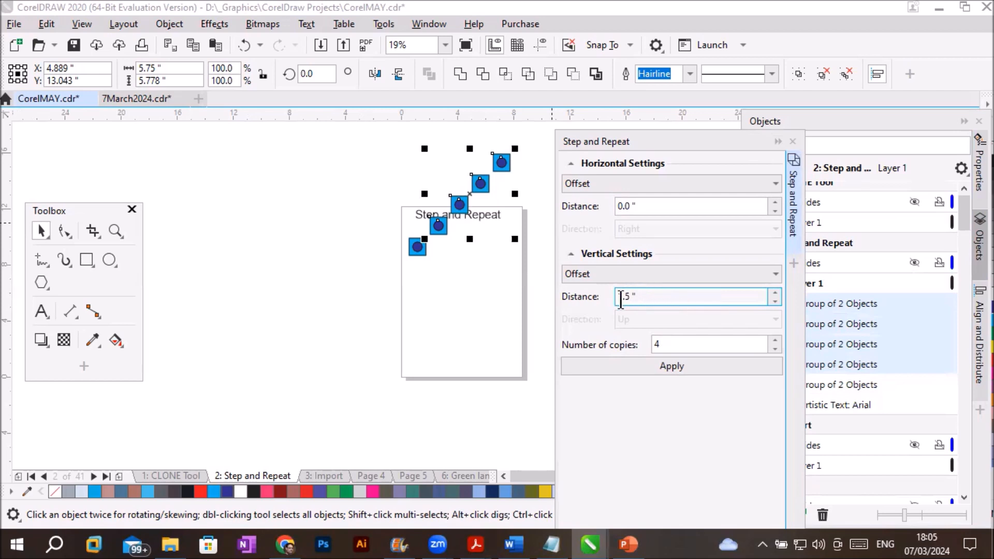
left_click(775, 301)
left_click(775, 301)
type("-1.5")
key("Escape")
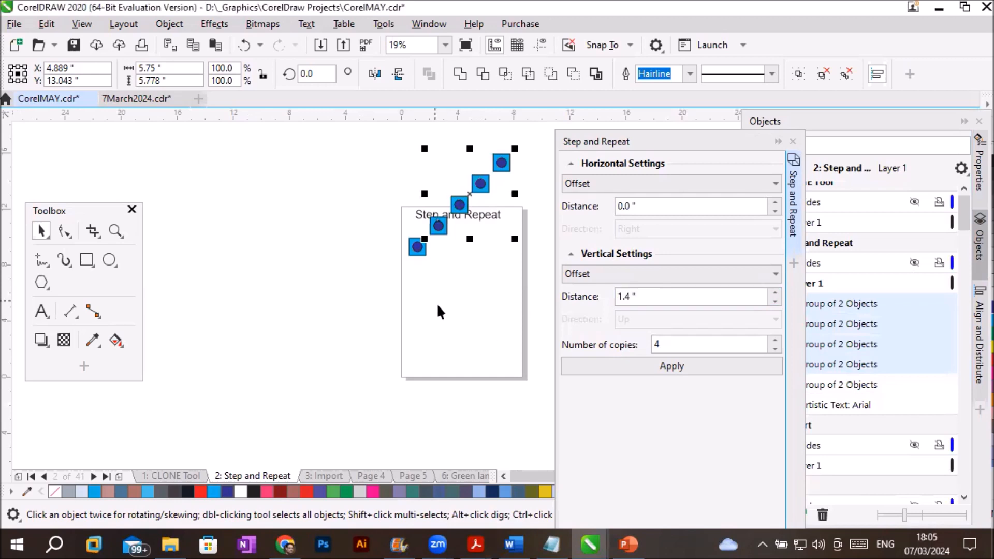
- Undo the diagonal copies, and set the horizontal offset to 1.5 inches and the vertical offset to -1.5 inches
key("ctrl+z")
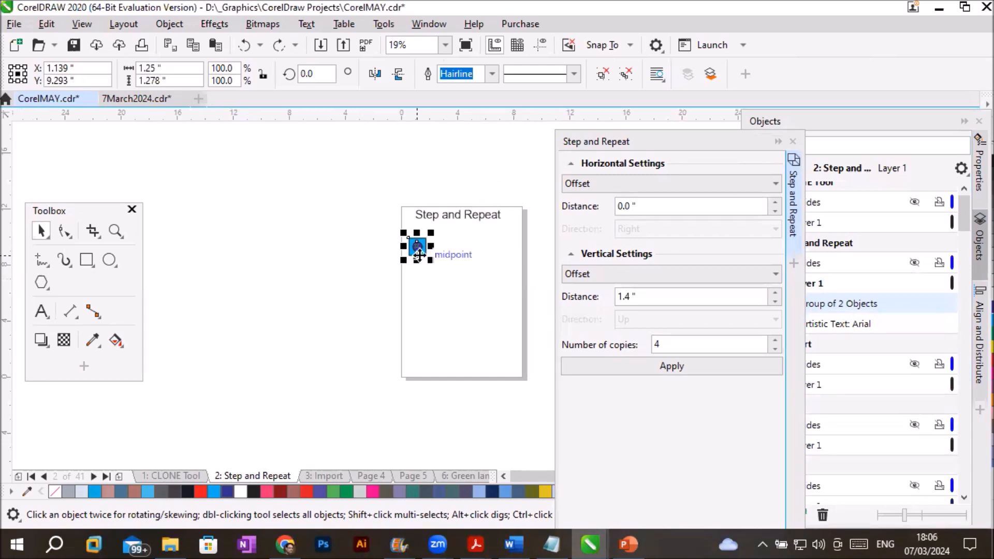
left_click(660, 205)
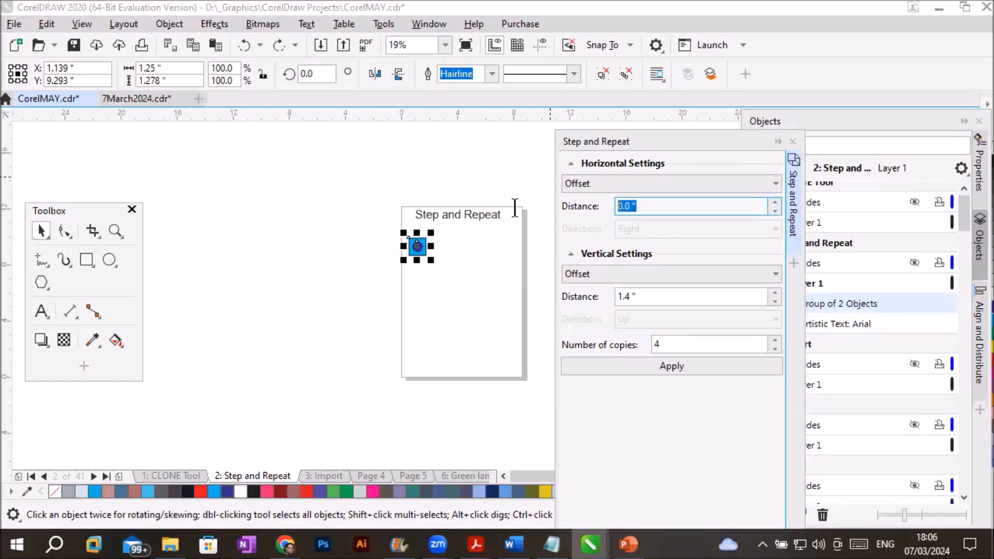
type("1.5")
key("Tab")
key("Tab")
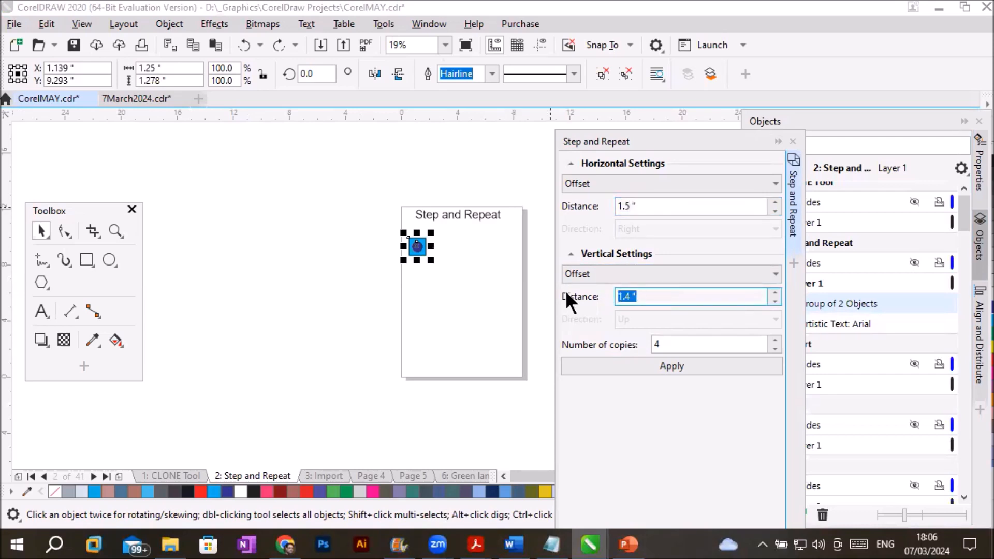
type("-1.")
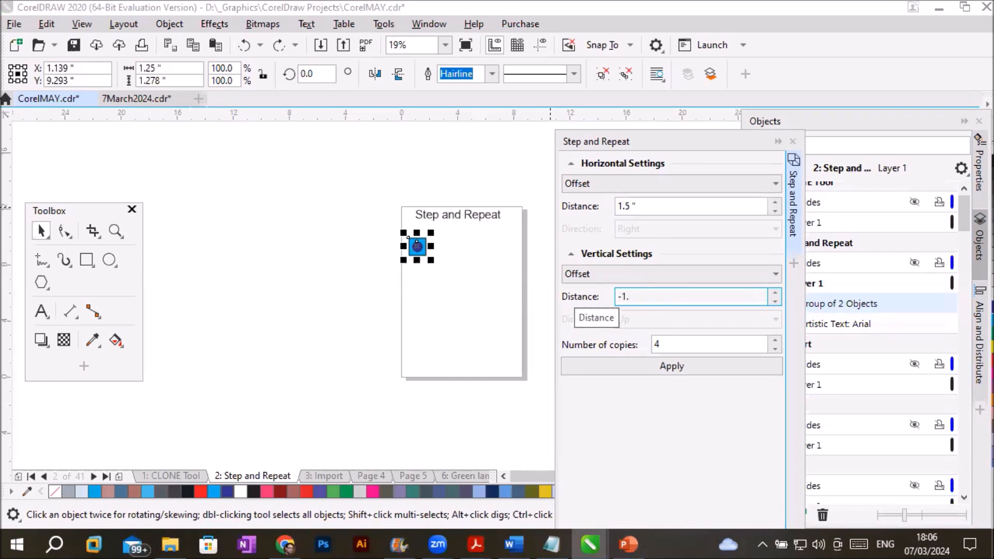
type("5")
- Try six copies of the group stepping diagonally down the page, and undo them
left_click(776, 339)
left_click(776, 339)
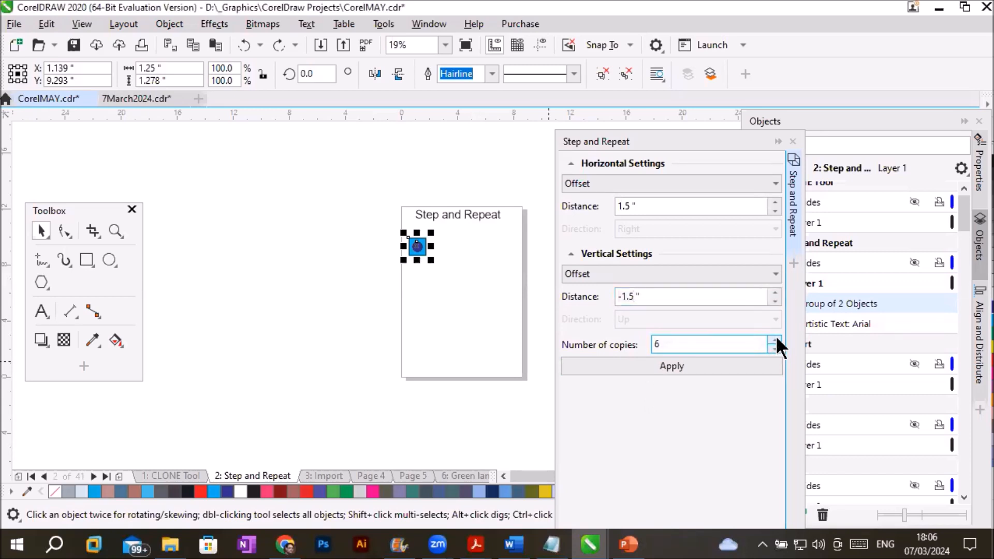
left_click(694, 364)
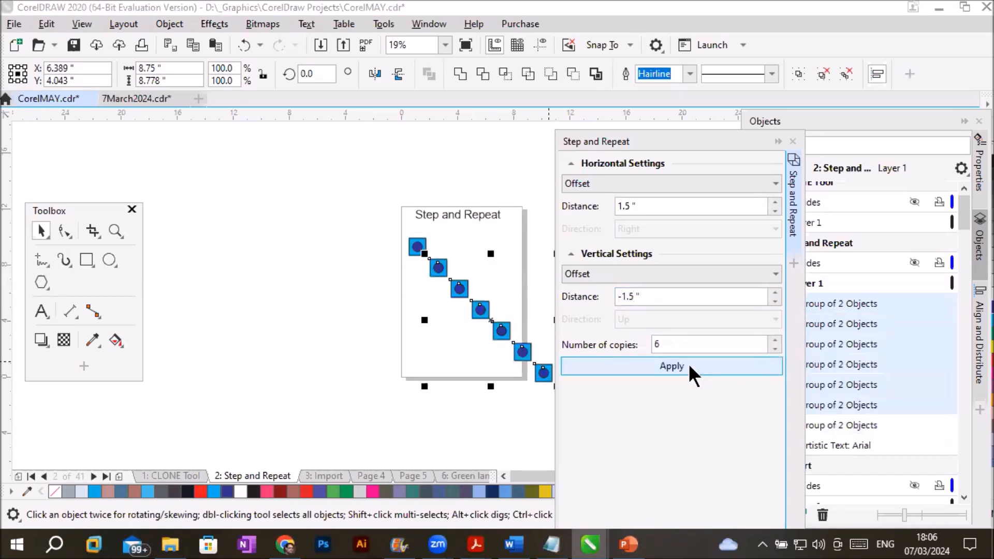
left_click_drag(647, 139, 719, 151)
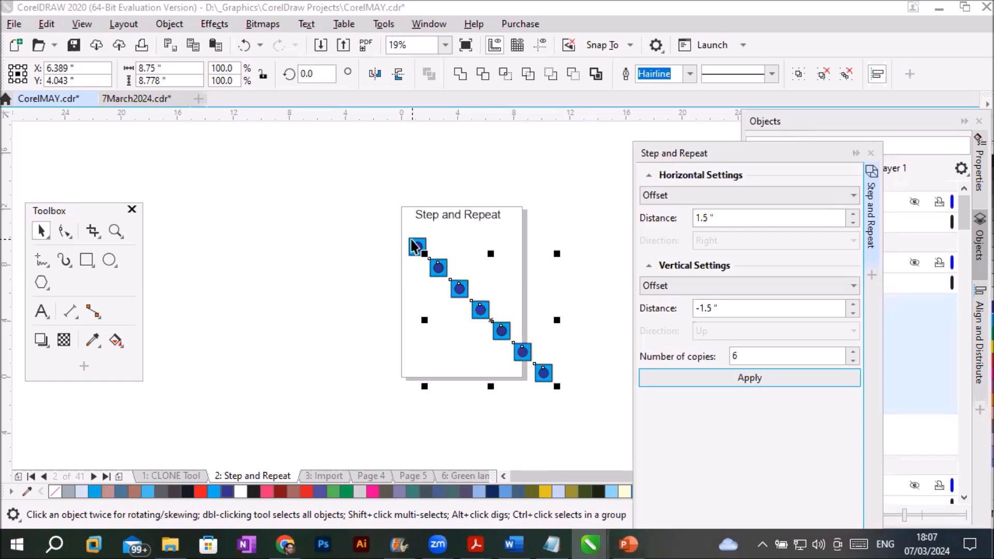
key("ctrl+z")
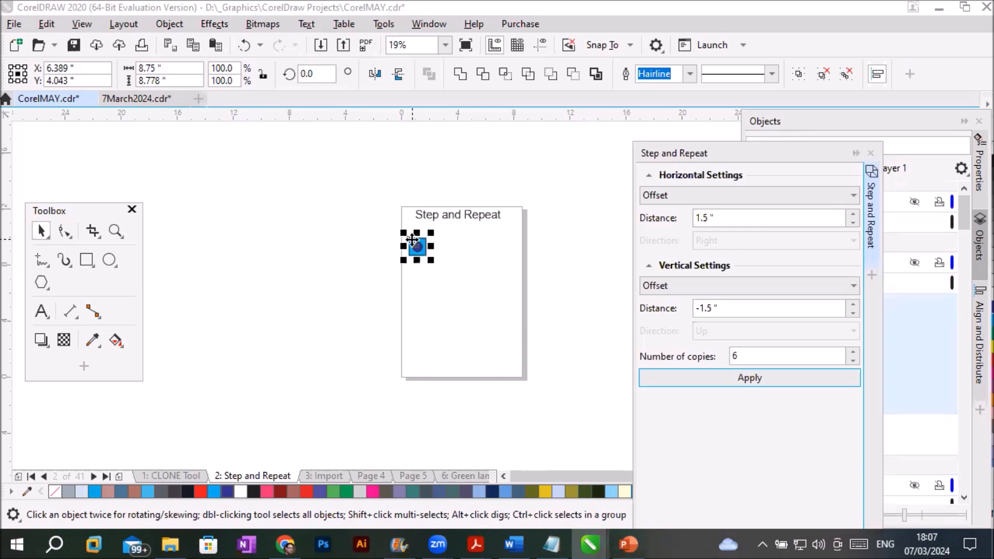
- Move the group to the page's lower-left corner and create four copies in a row with a vertical offset of 0
left_click_drag(415, 248, 412, 364)
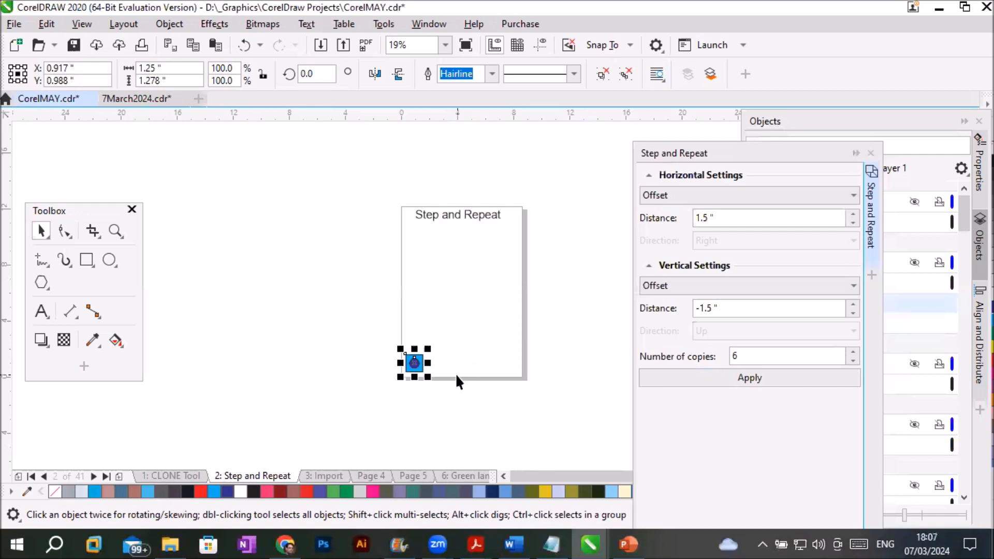
double_click(745, 356)
type("4")
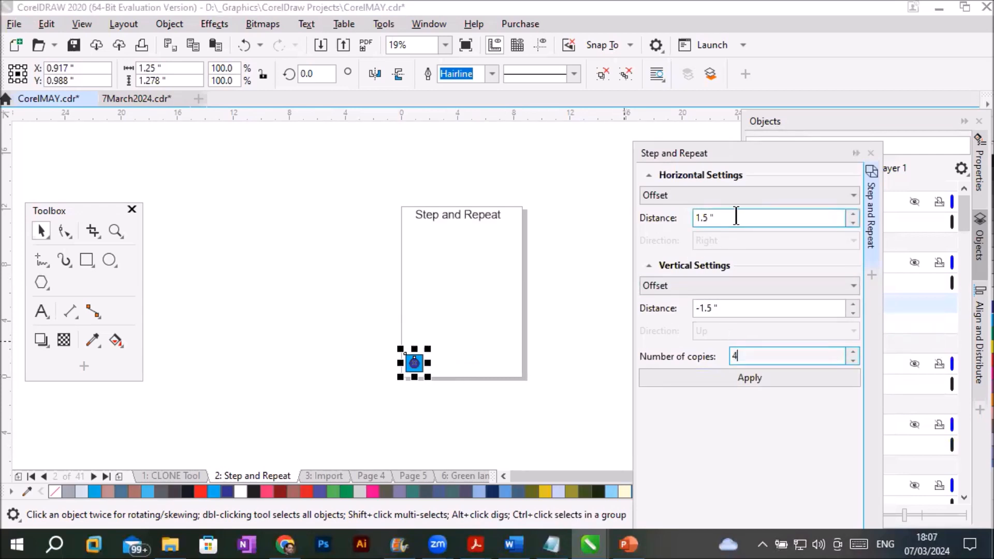
double_click(732, 308)
type("0")
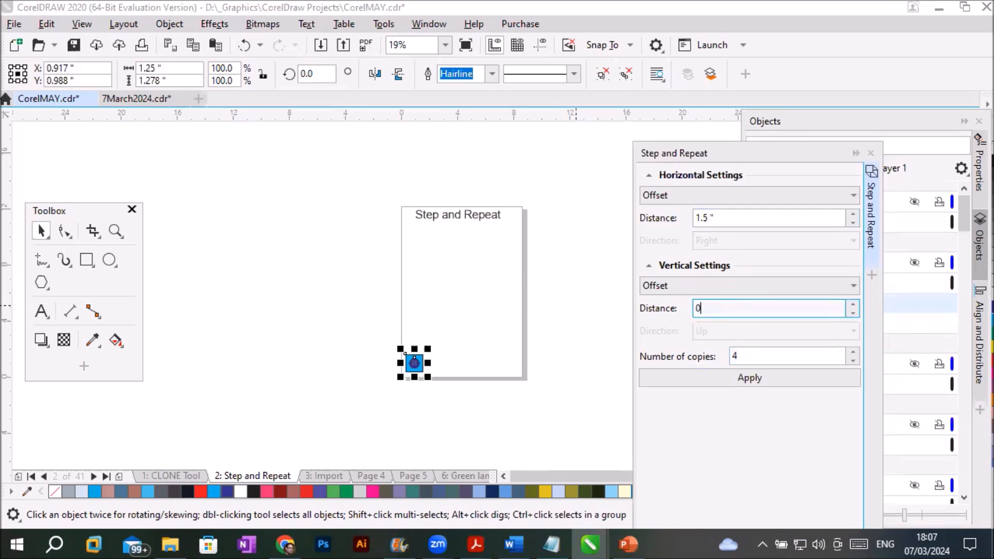
left_click(763, 377)
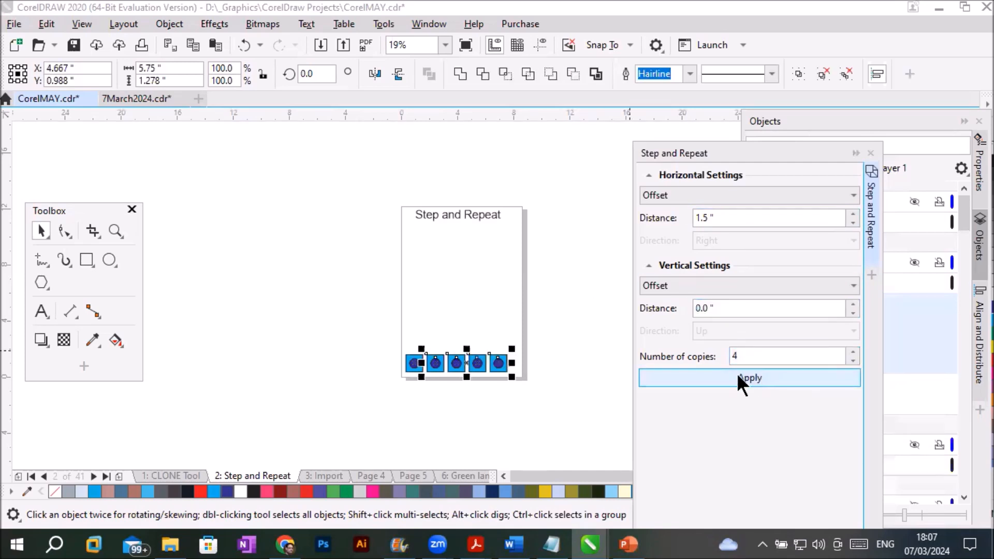
- Centre the whole row near the page's bottom edge and create six copies of it with offsets of 0 horizontally and 1.5 inches vertically
left_click_drag(375, 336, 517, 398)
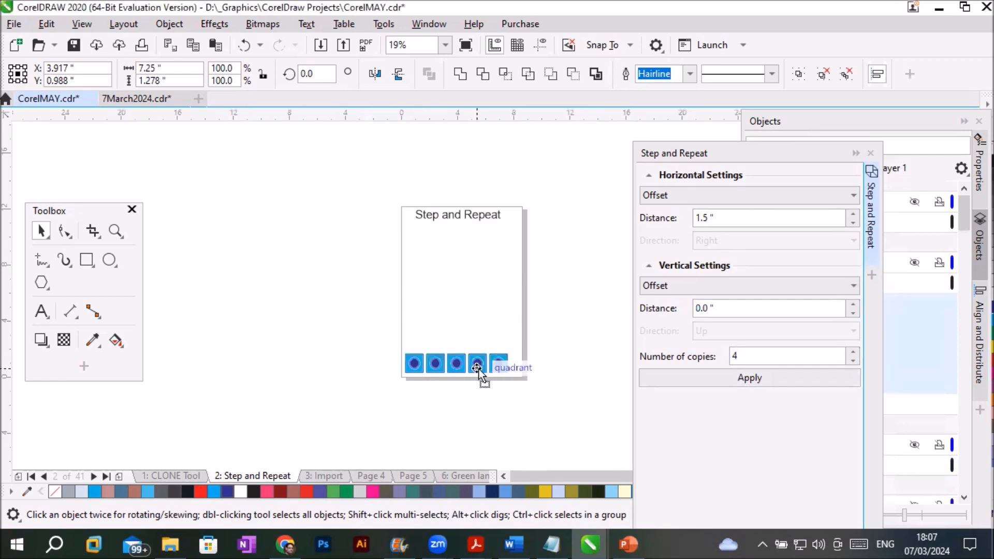
left_click_drag(478, 369, 481, 367)
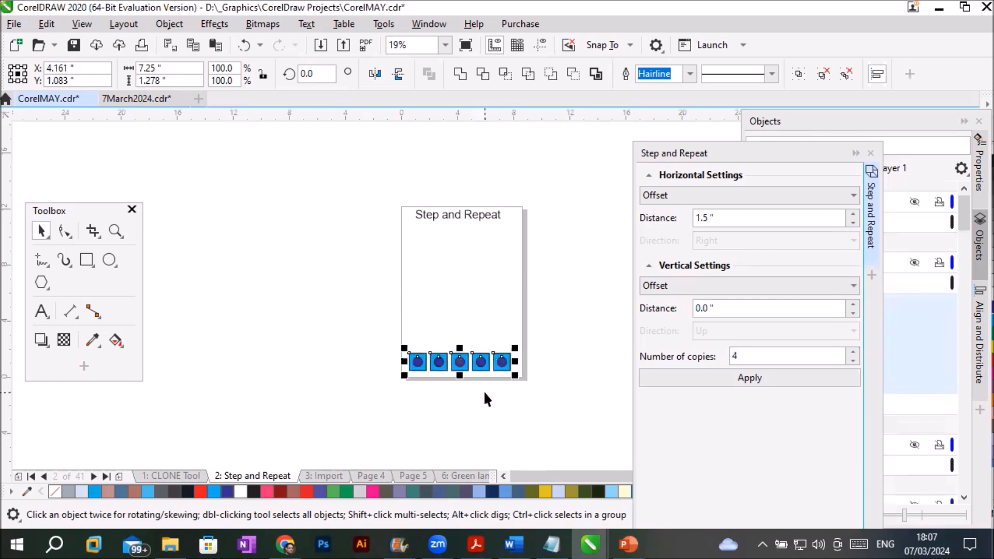
left_click(735, 308)
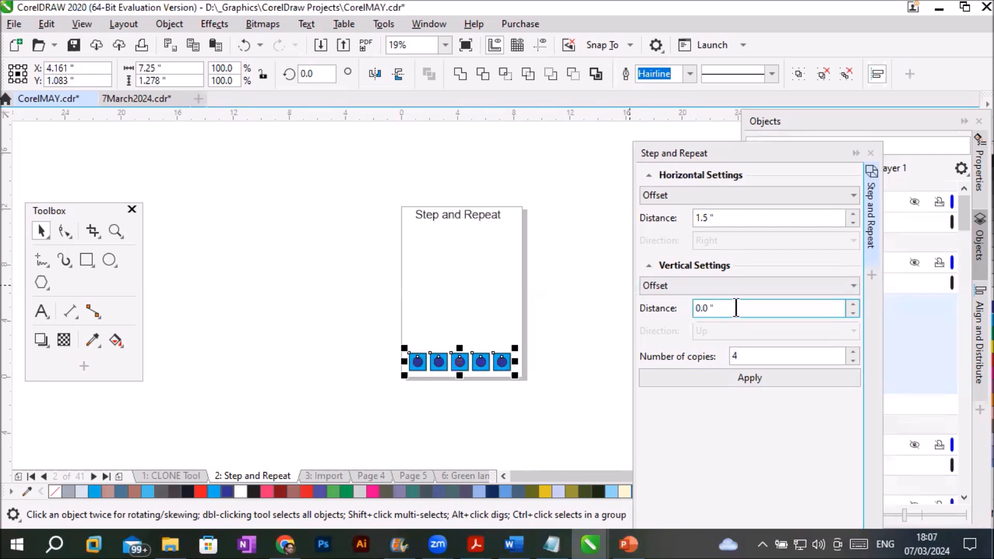
left_click_drag(735, 308, 694, 310)
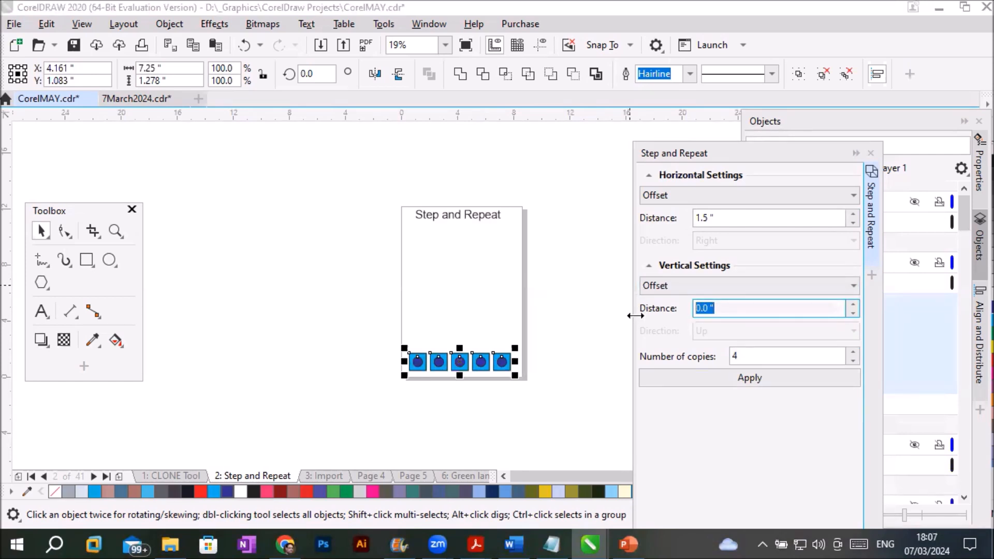
type("1.5")
left_click(727, 217)
left_click_drag(727, 218, 591, 206)
type("0")
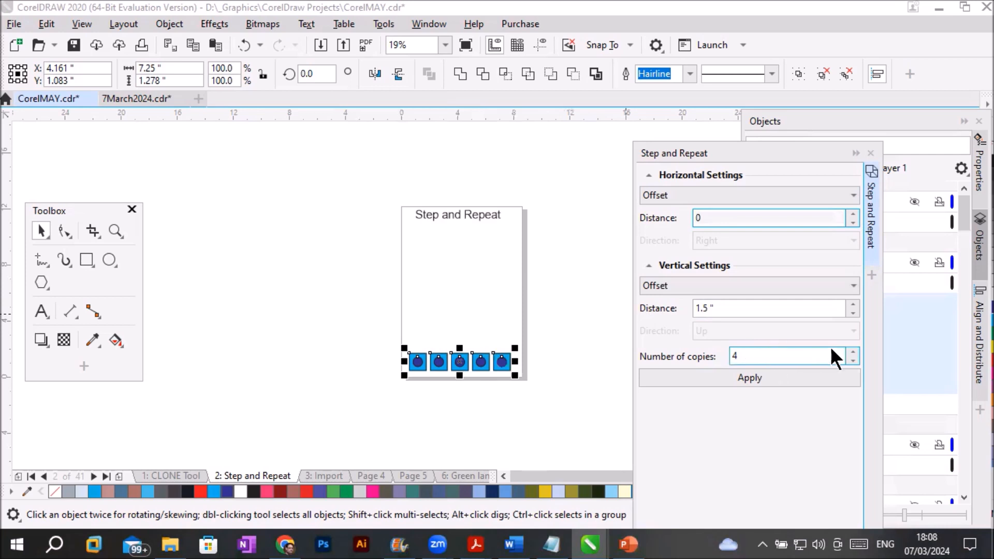
left_click(853, 352)
left_click(853, 348)
left_click(781, 378)
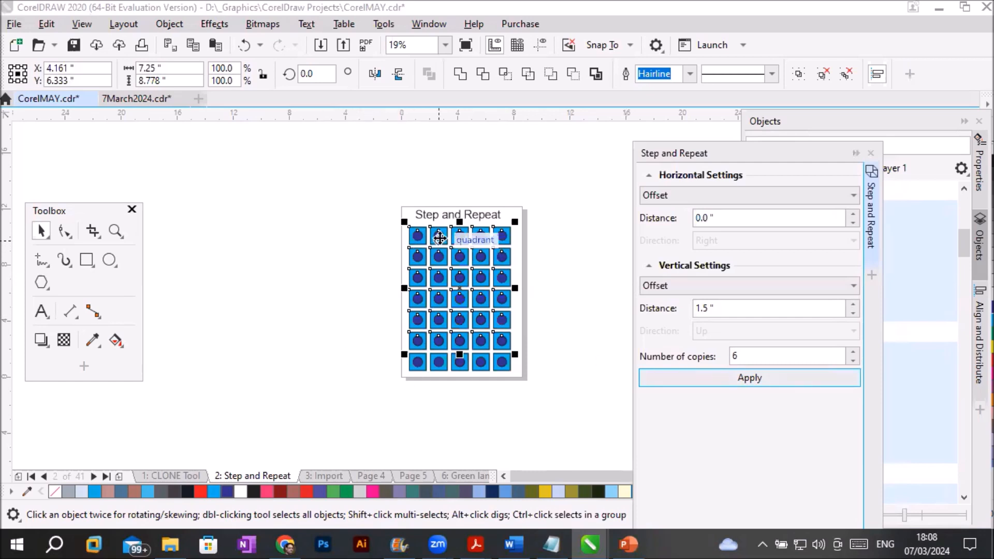
left_click(42, 256)
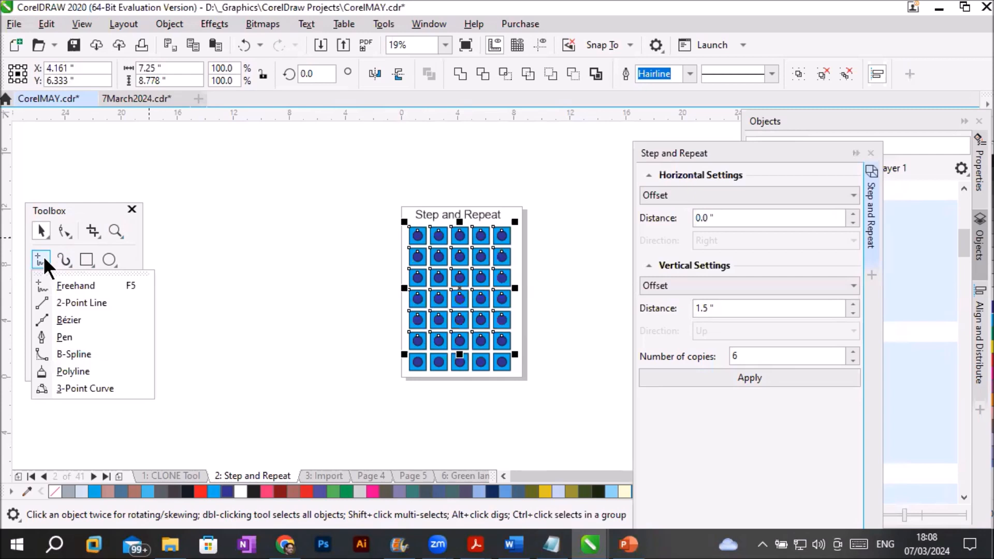
mouse_move(105, 254)
mouse_move(43, 277)
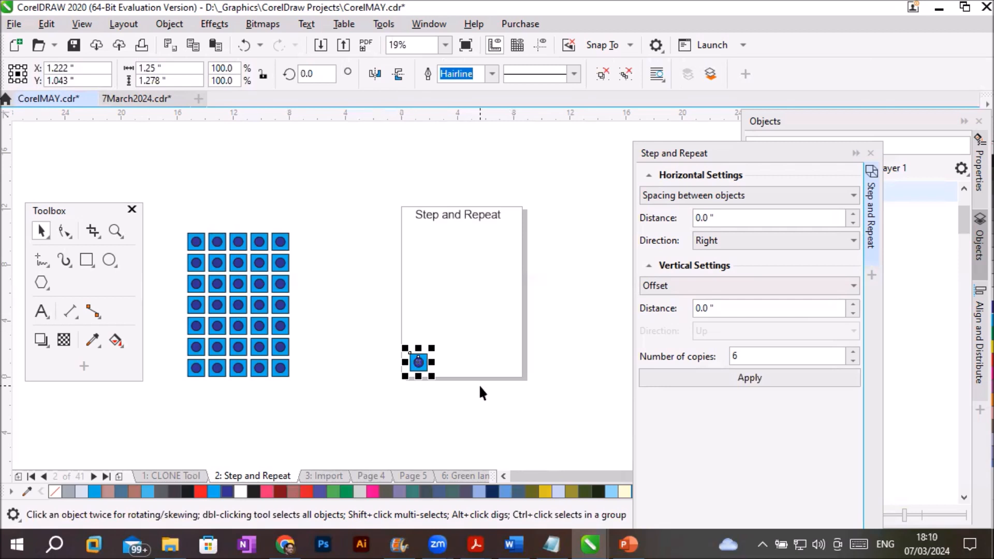
left_click(752, 238)
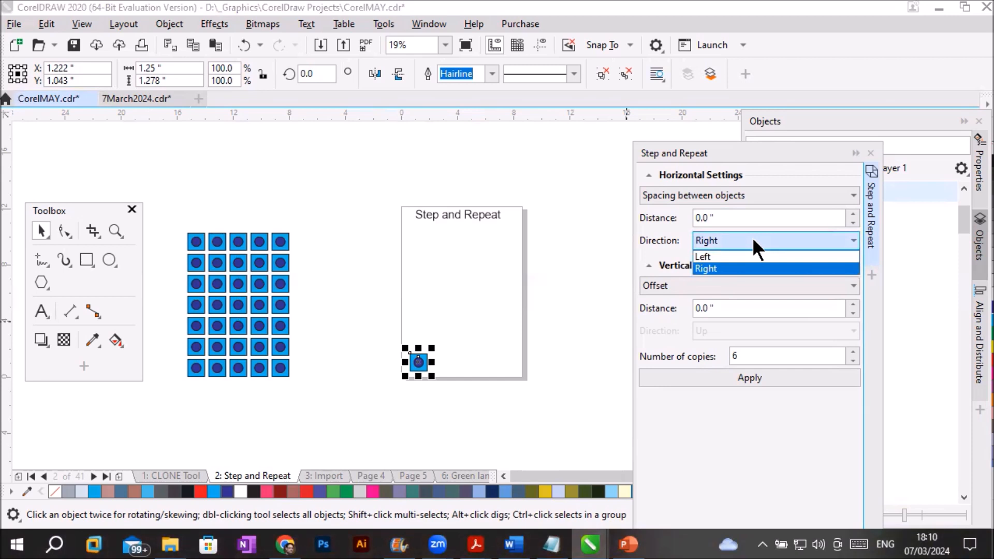
left_click(753, 239)
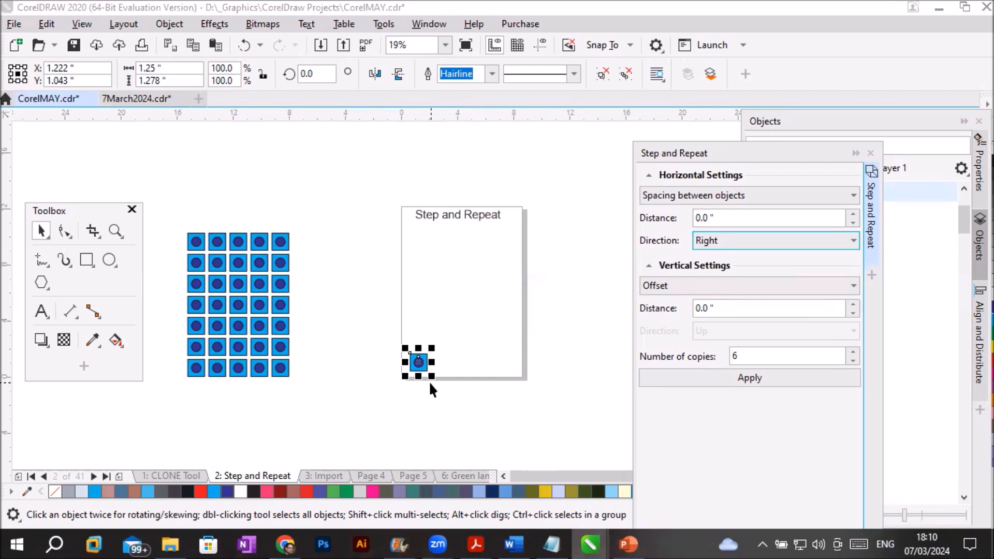
- Move the single group to the middle of the page and scale it to 50%
left_click_drag(418, 363, 466, 284)
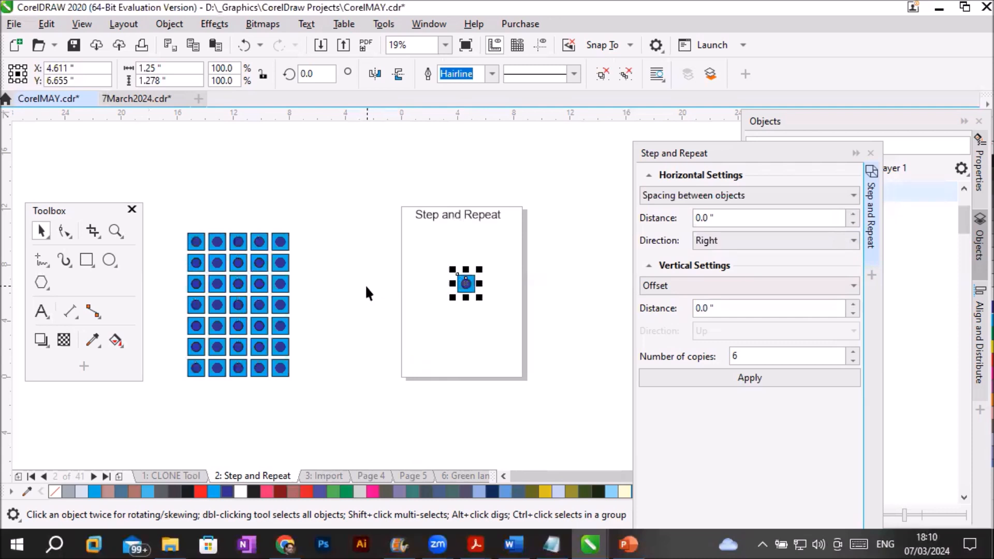
left_click_drag(479, 270, 472, 278)
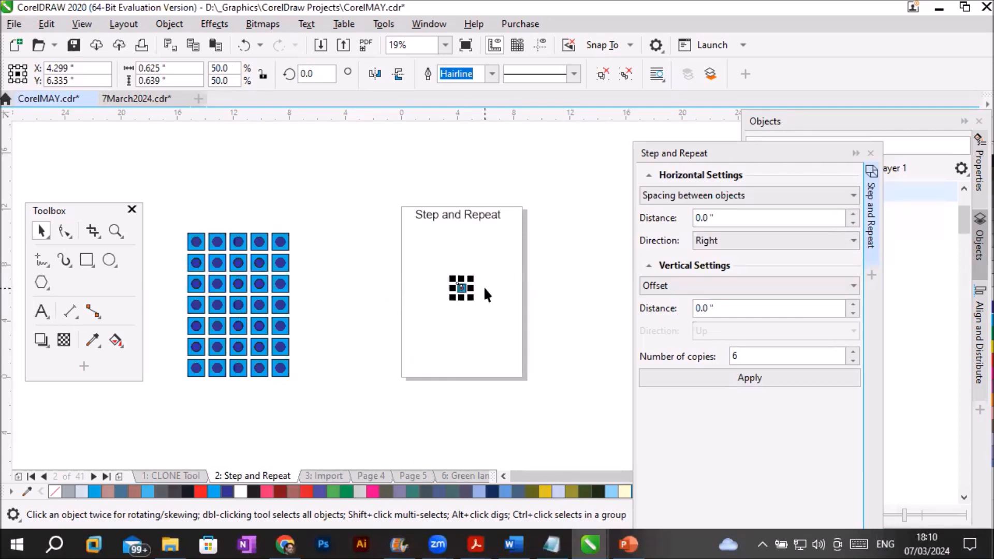
- Create six copies of the small group to the right with 0.5 inch spacing between objects
scroll(487, 295, "up", 2)
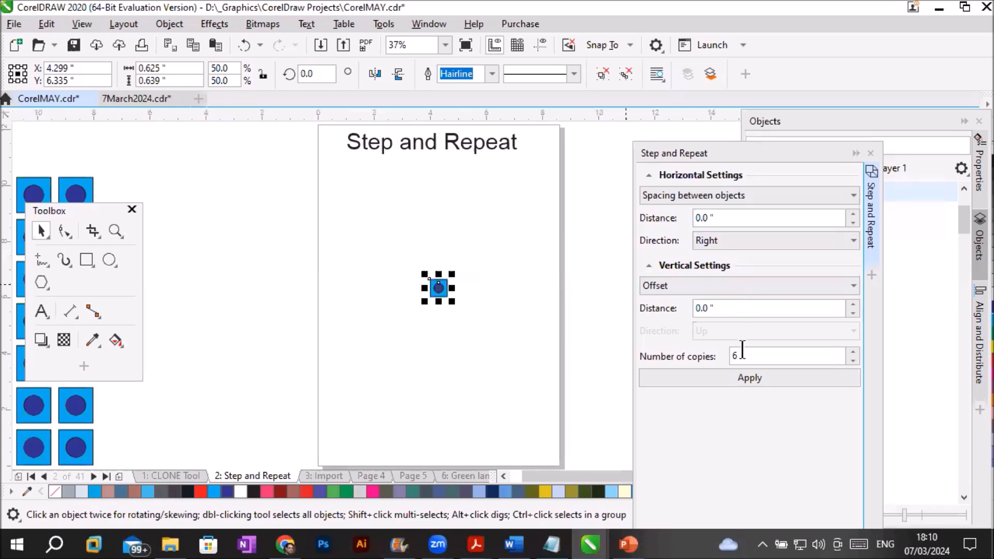
left_click_drag(744, 356, 705, 357)
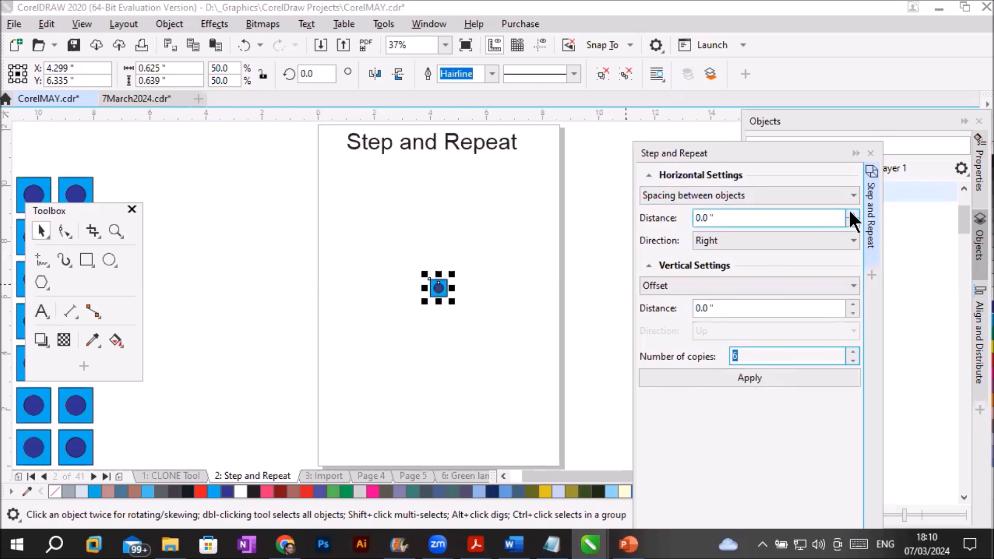
left_click_drag(777, 218, 617, 210)
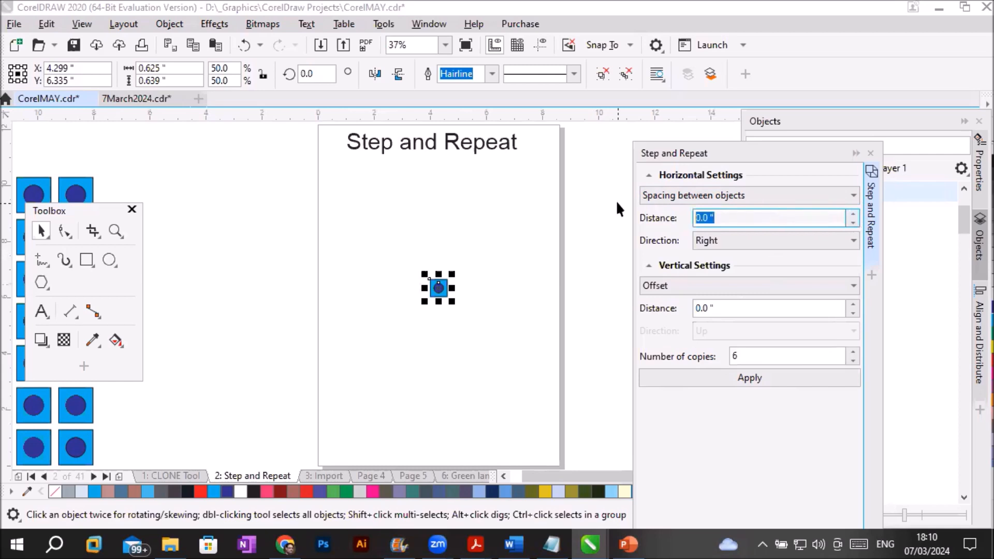
type(".5")
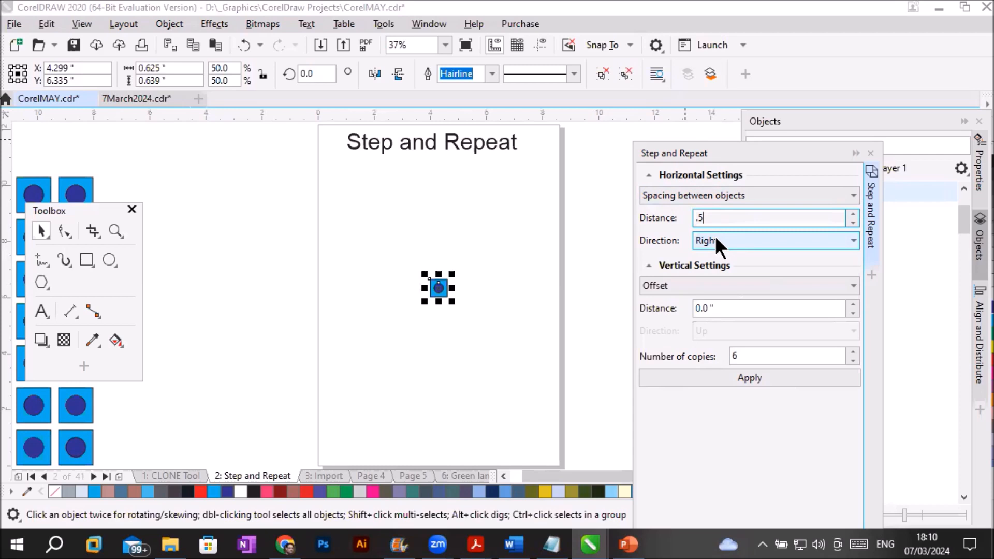
left_click(763, 377)
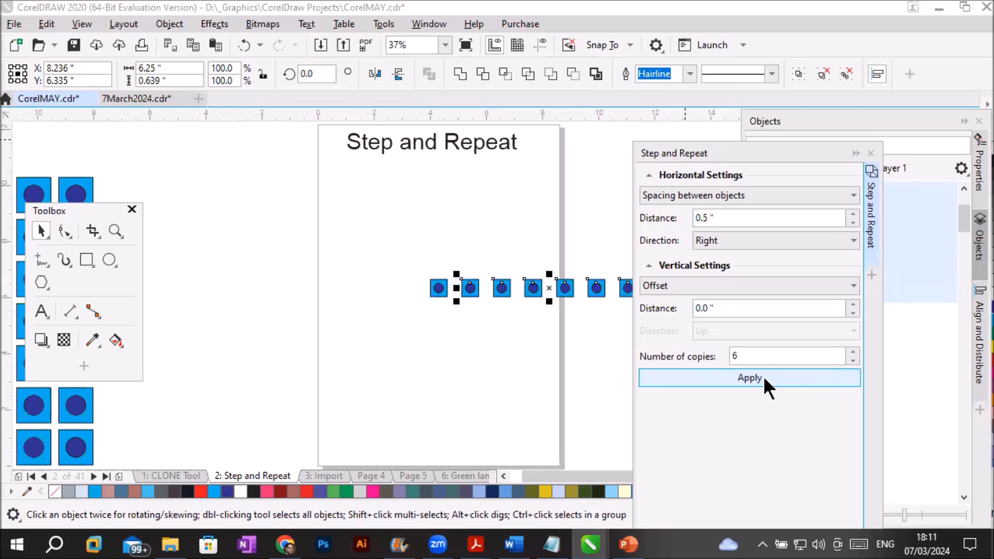
- Create six copies of the row's first small group to the left with 0.5 inch spacing between objects
left_click(439, 294)
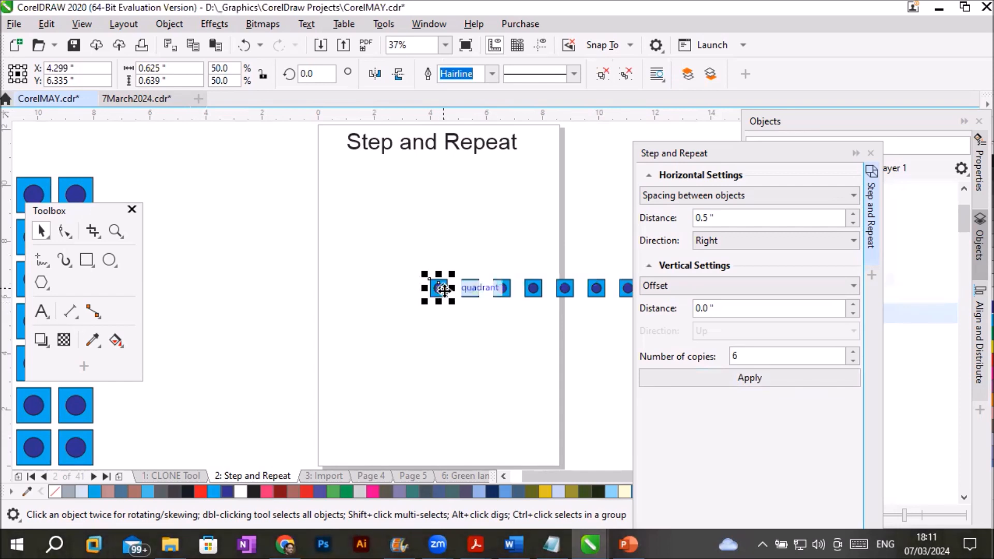
left_click(726, 238)
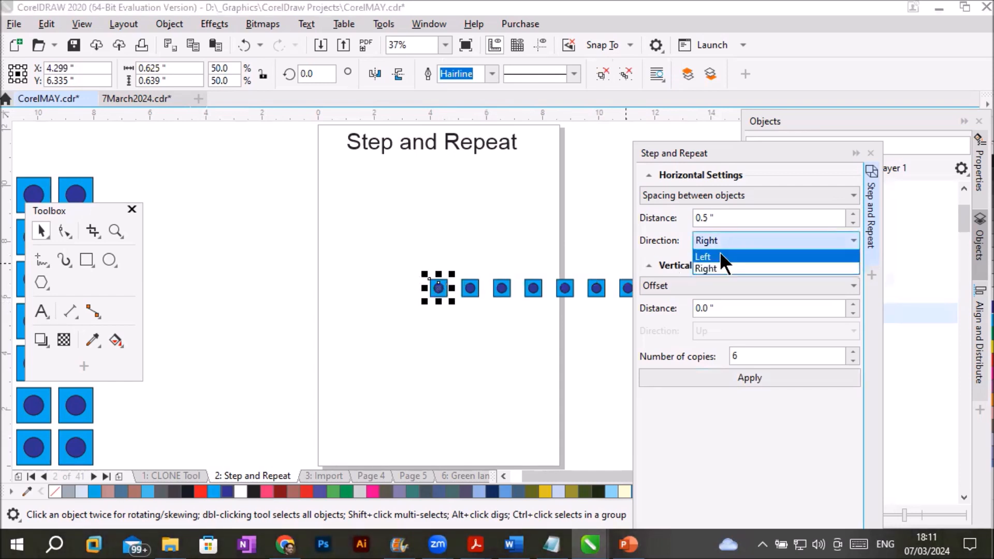
left_click(720, 257)
left_click(747, 377)
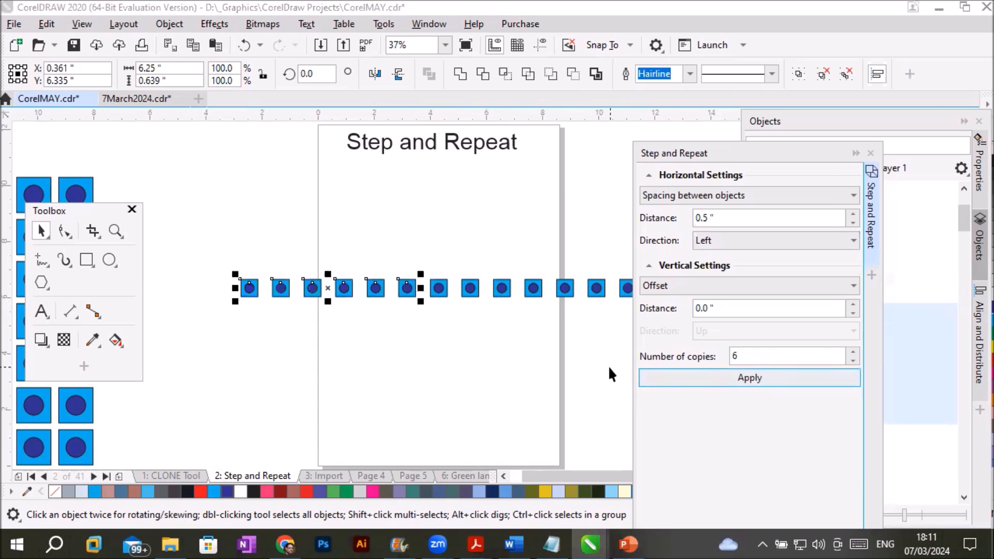
- Undo the copies made in the row and move the remaining small group to the page's lower-left corner
scroll(587, 362, "down", 2)
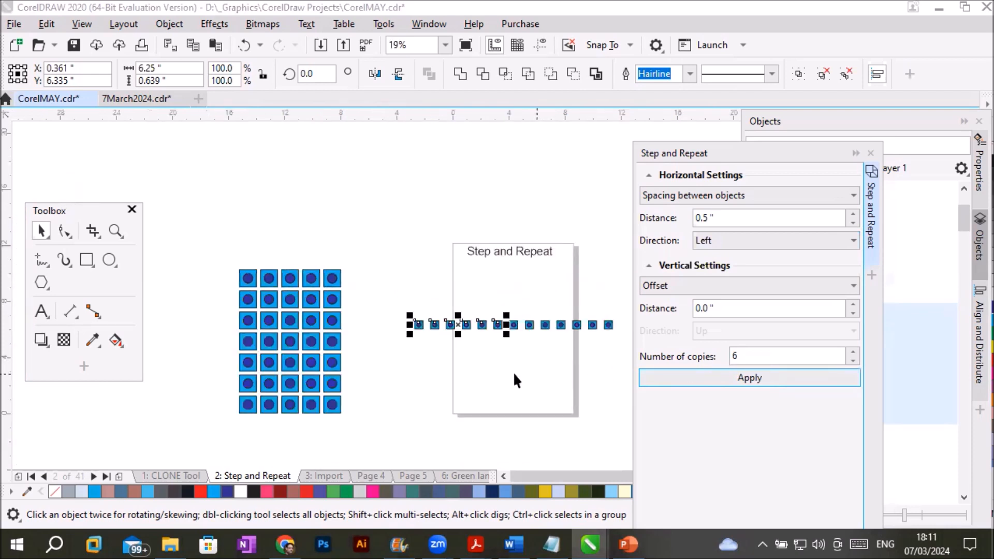
key("ctrl+z")
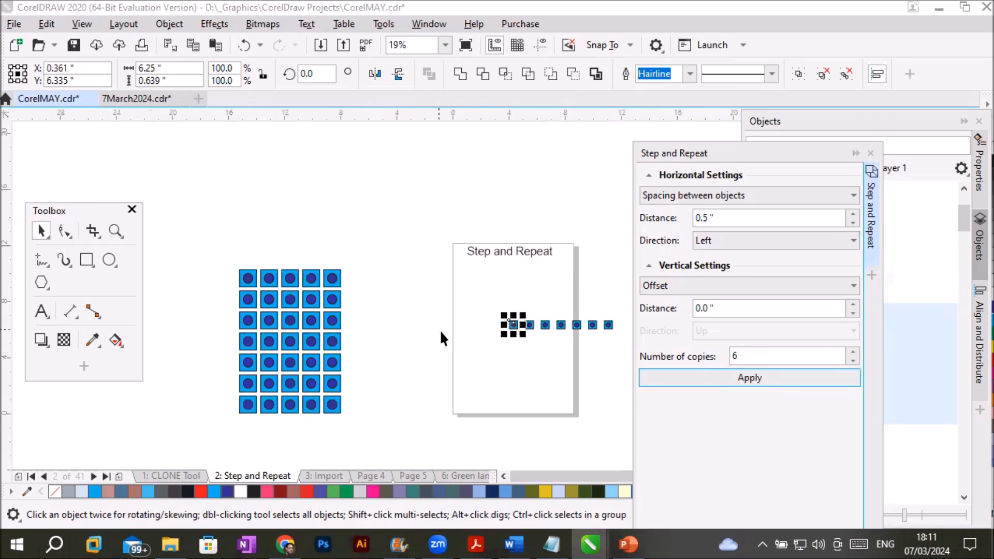
left_click_drag(513, 325, 459, 408)
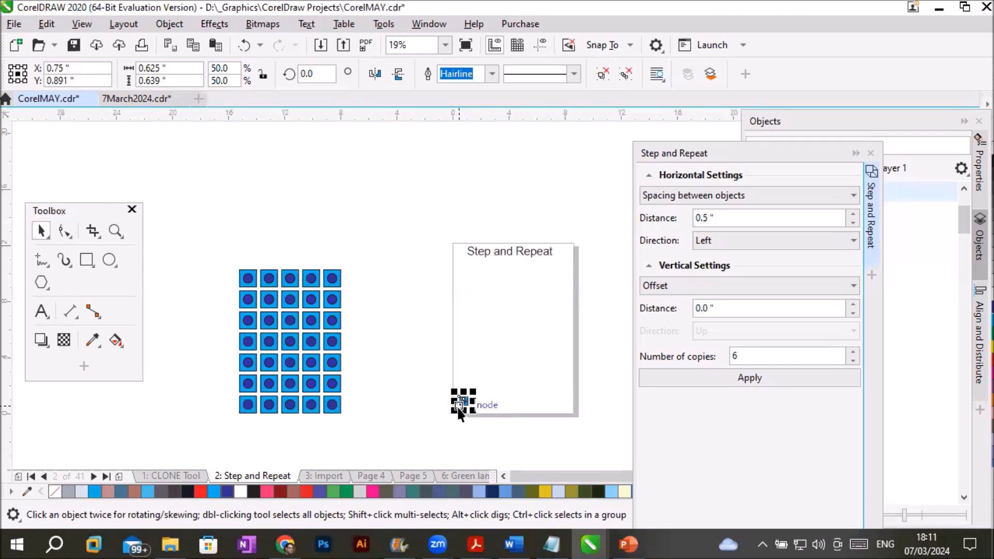
- Set the horizontal direction to Right and the vertical mode to Spacing between objects with direction Up
left_click(722, 241)
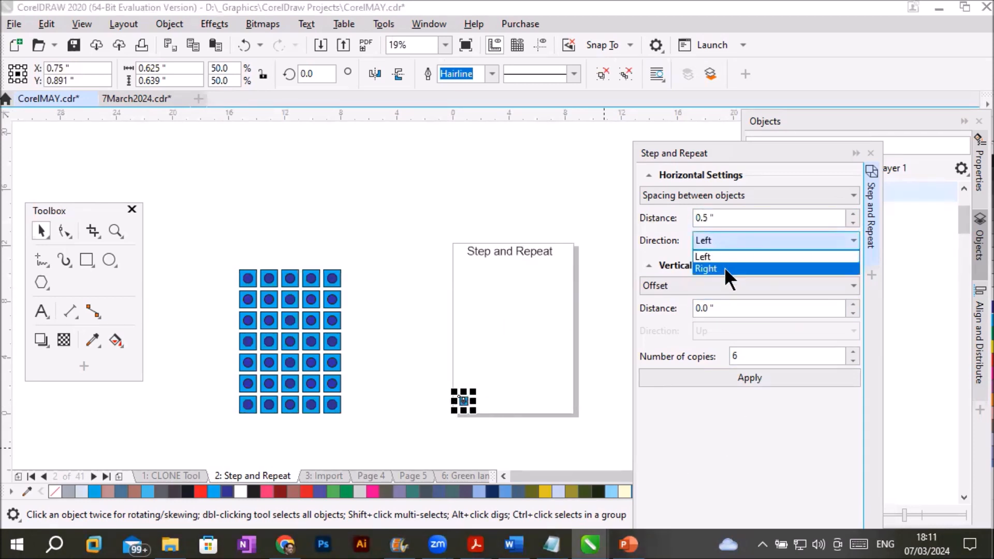
left_click(725, 267)
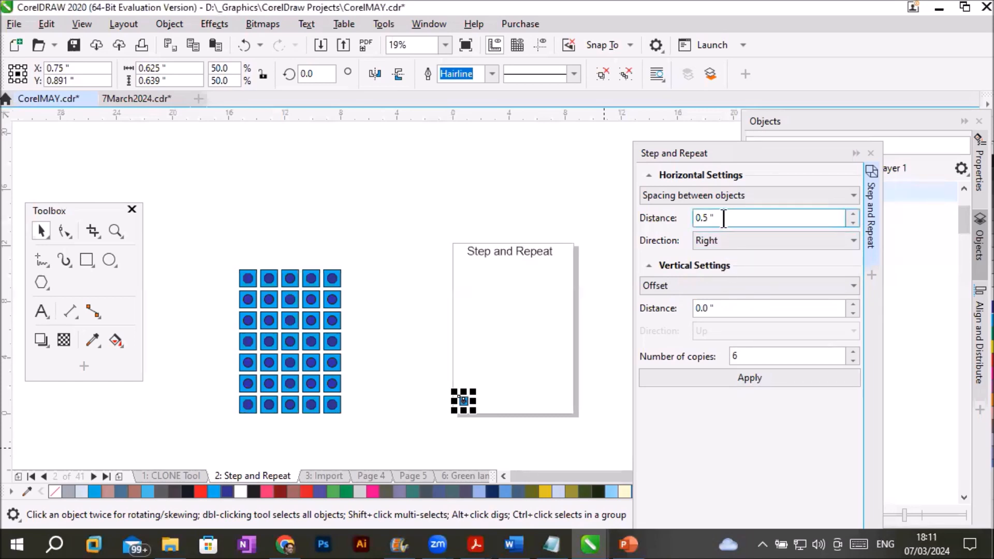
left_click(729, 284)
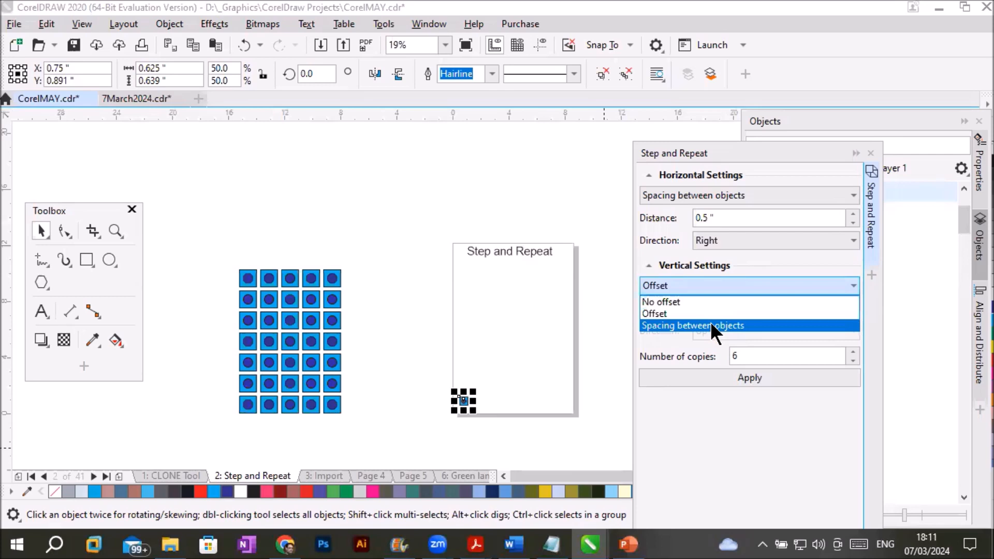
left_click(710, 325)
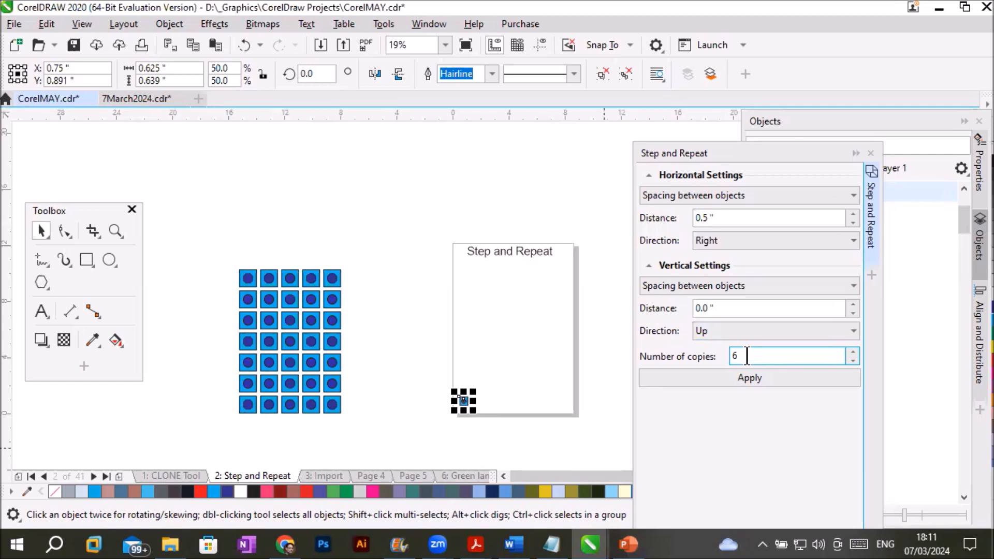
left_click(731, 333)
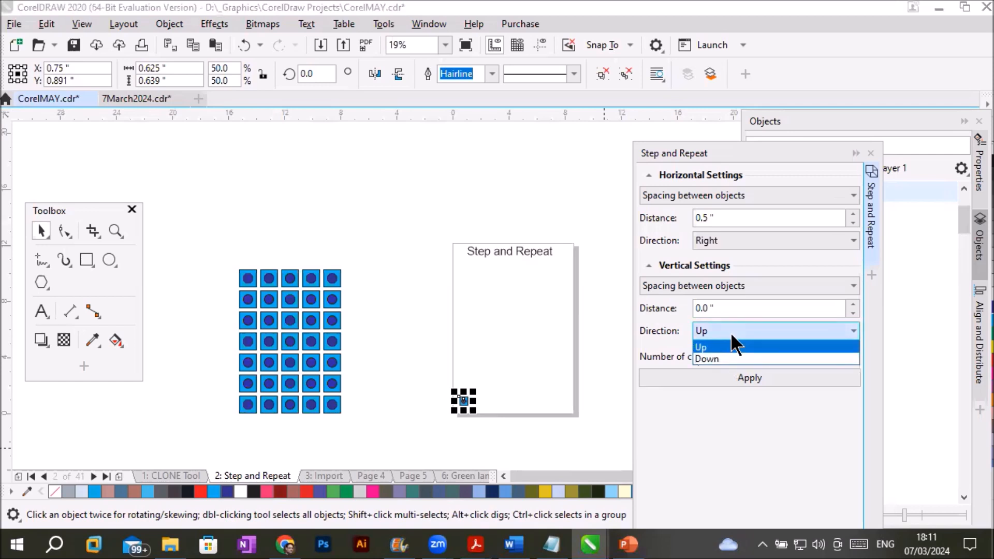
left_click(729, 332)
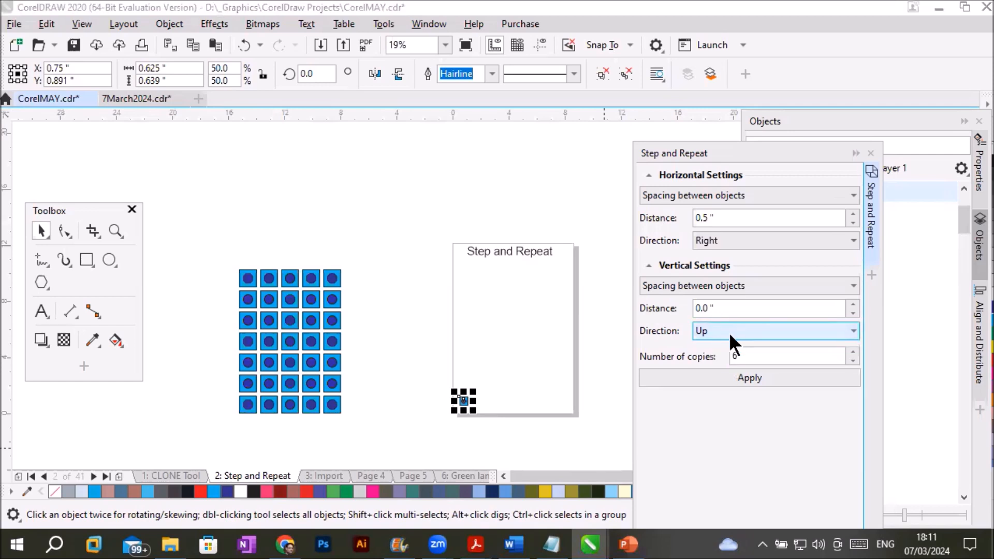
- Set the vertical distance to 0.5 inch, create six diagonal copies of the small group and deselect them
left_click(853, 304)
left_click(853, 303)
left_click(853, 303)
left_click(853, 303)
left_click(852, 304)
left_click(853, 303)
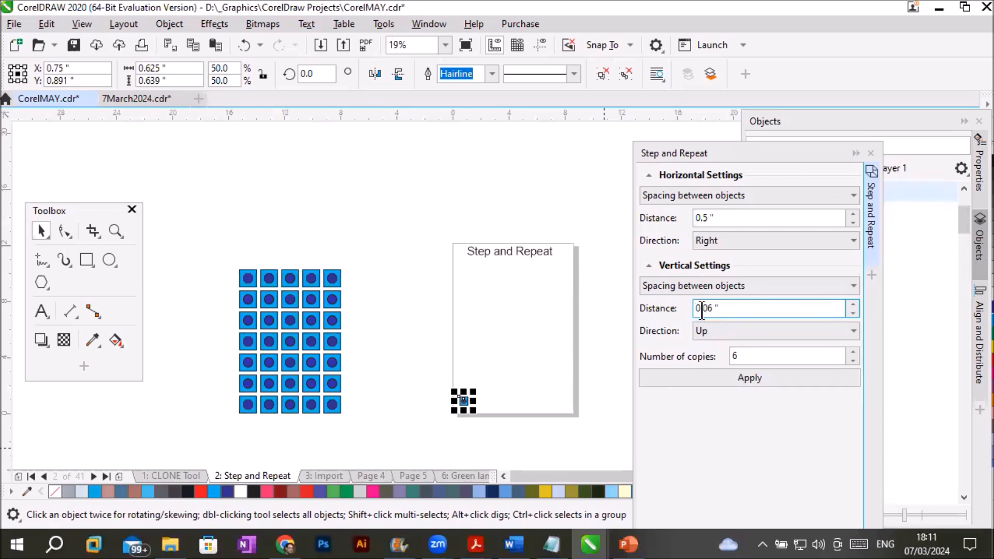
left_click_drag(703, 310, 728, 314)
type("5")
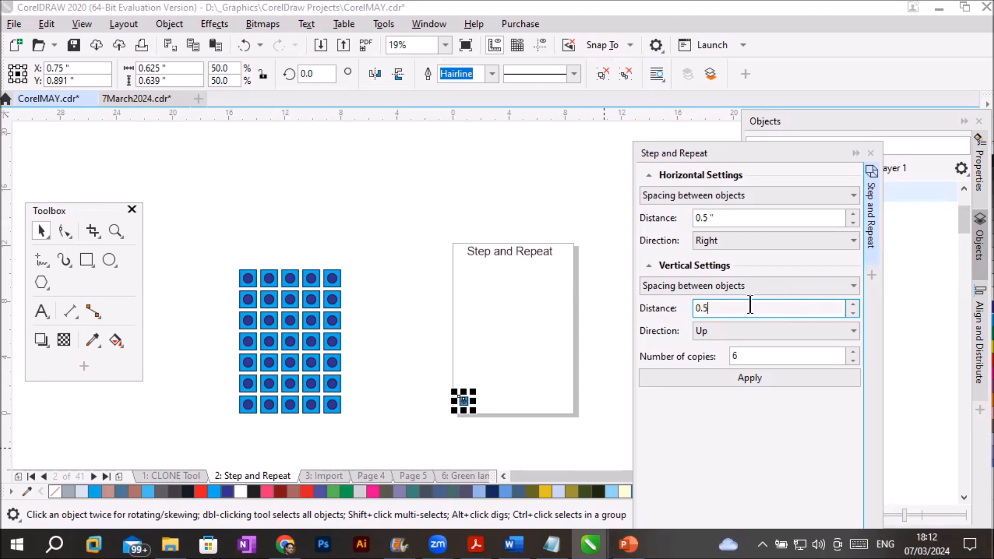
left_click(745, 378)
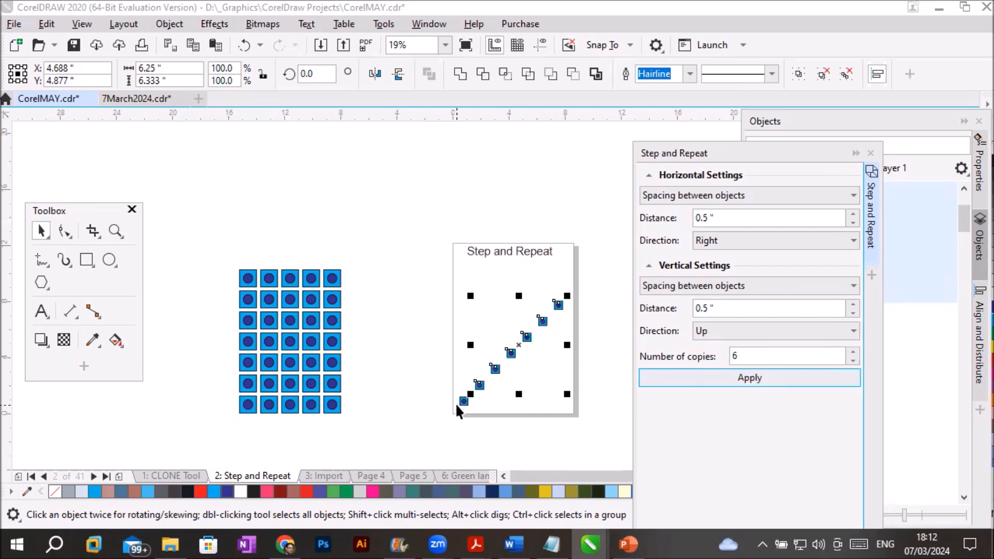
left_click(468, 413)
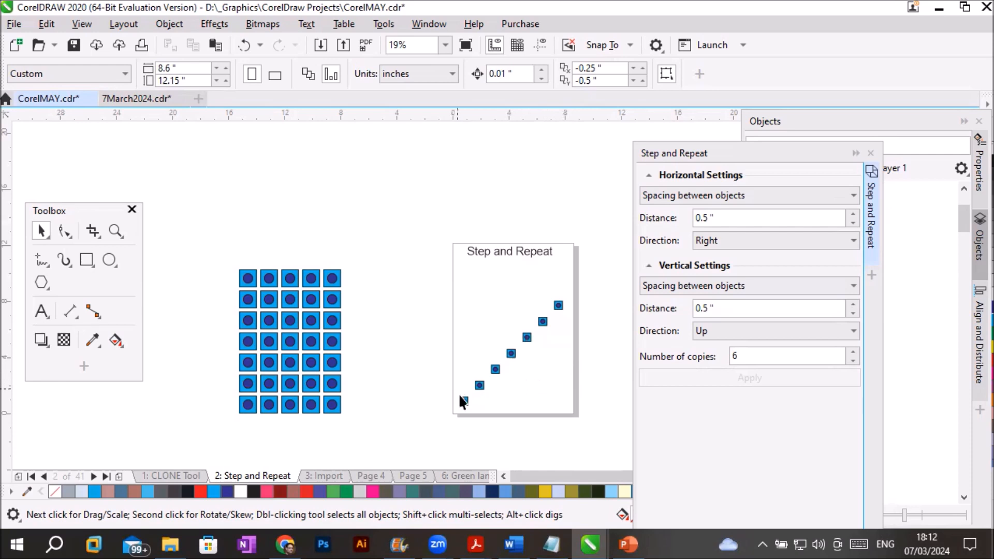
- Duplicate the lower-left group into the page's lower-right corner and create six copies of the duplicate leftward and upward with 0.5 inch spacing
left_click_drag(464, 401, 565, 401)
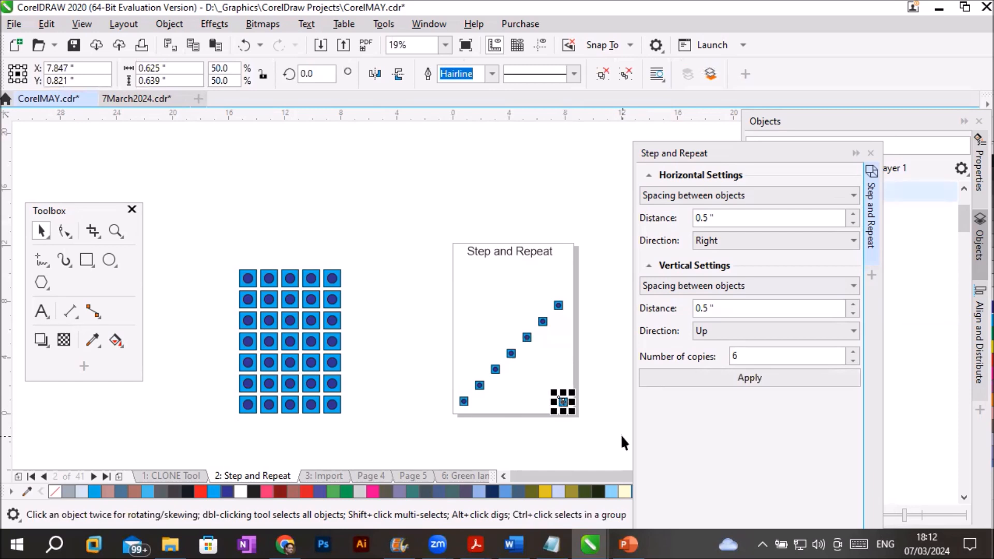
left_click(794, 239)
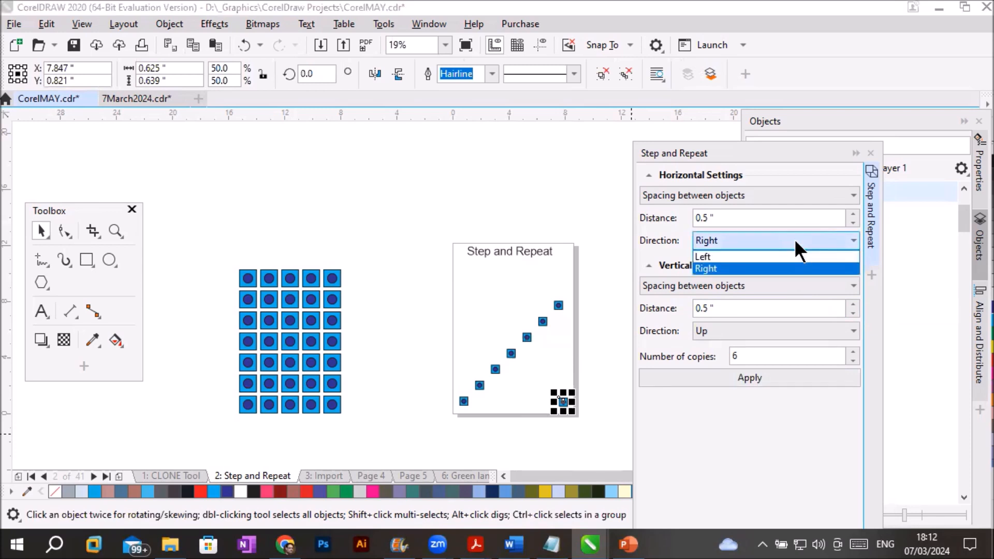
left_click(759, 256)
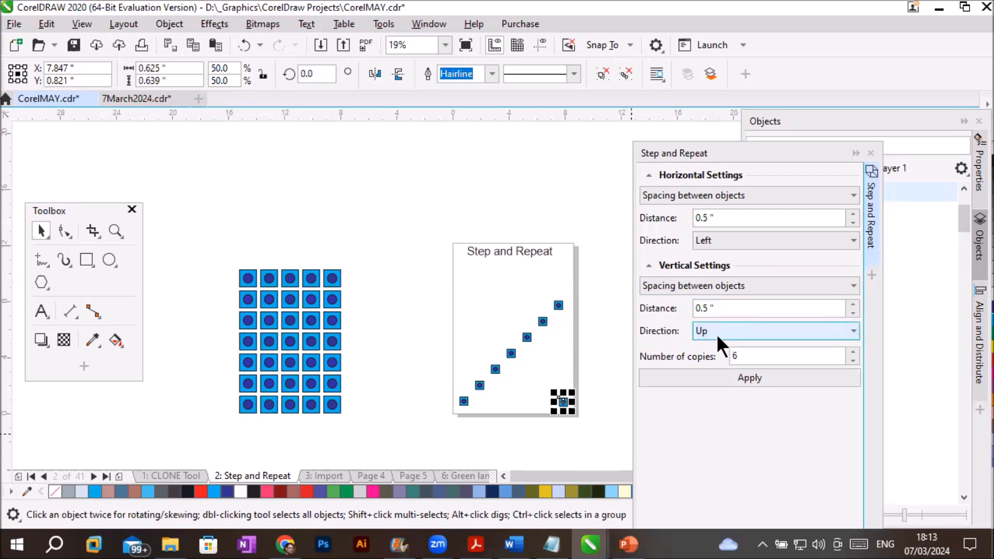
left_click(762, 376)
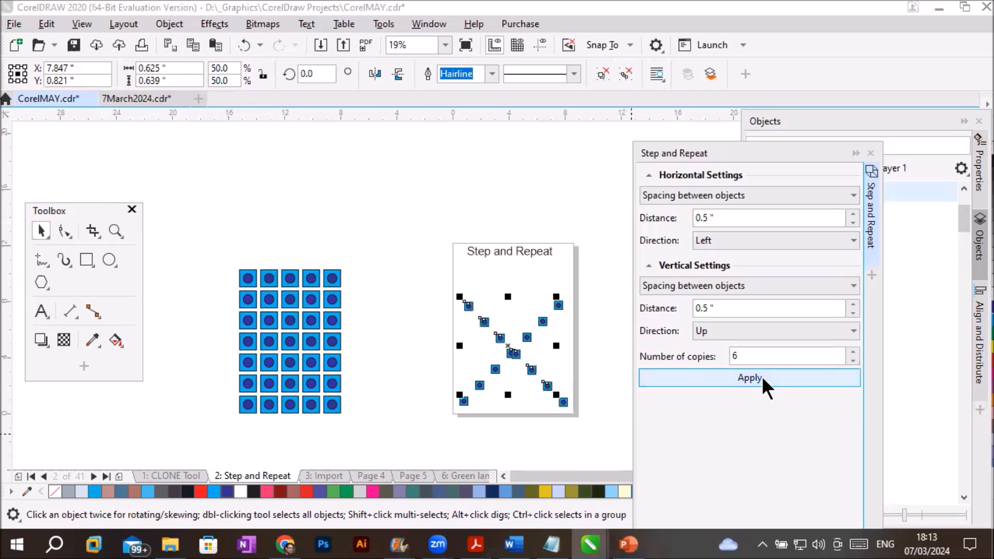
left_click(551, 451)
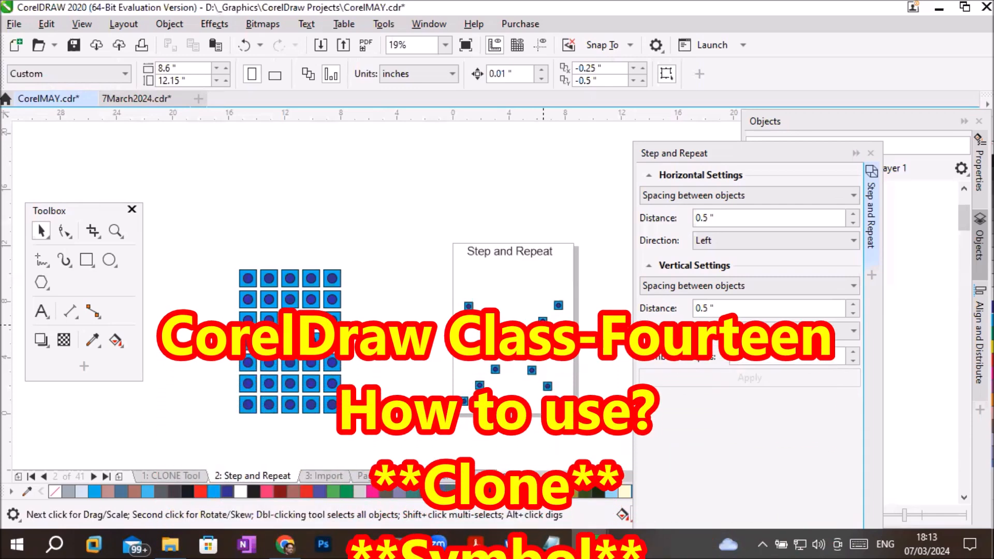
- Set both the horizontal and vertical Step and Repeat modes to No offset
left_click(660, 195)
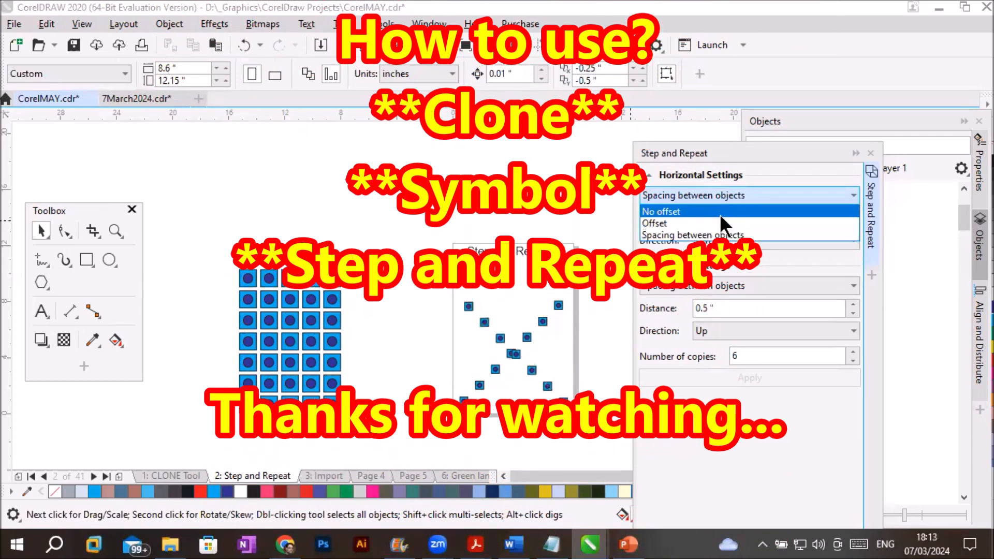
left_click(720, 212)
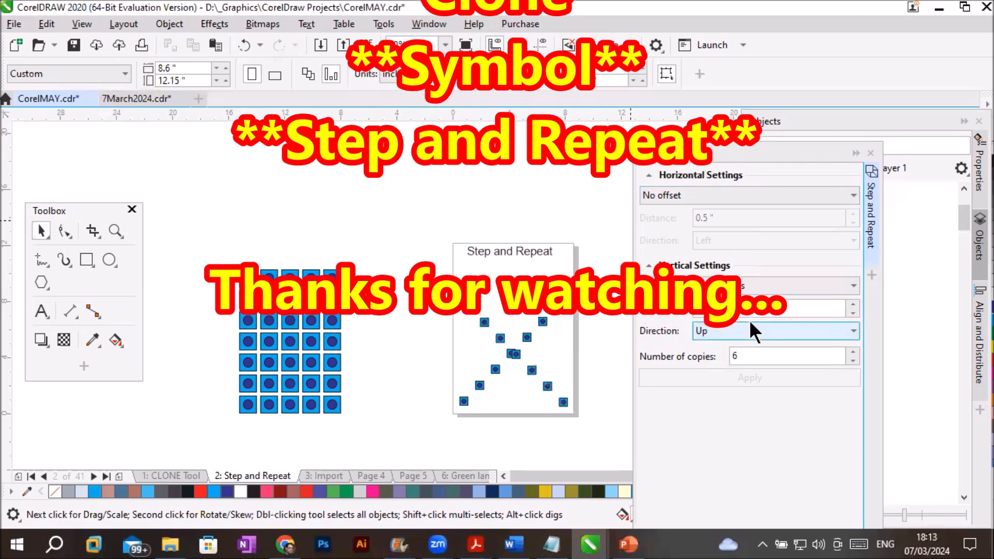
left_click(767, 286)
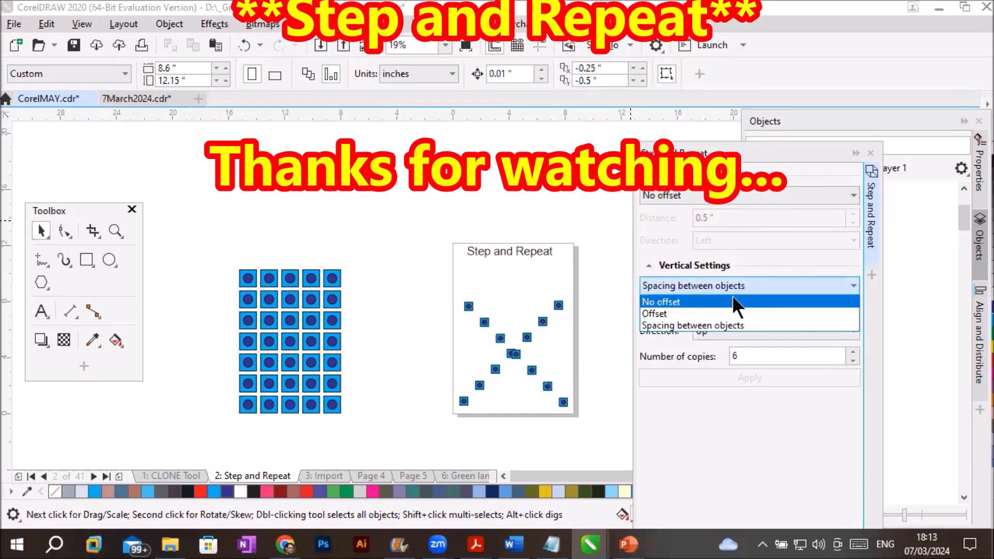
left_click(732, 301)
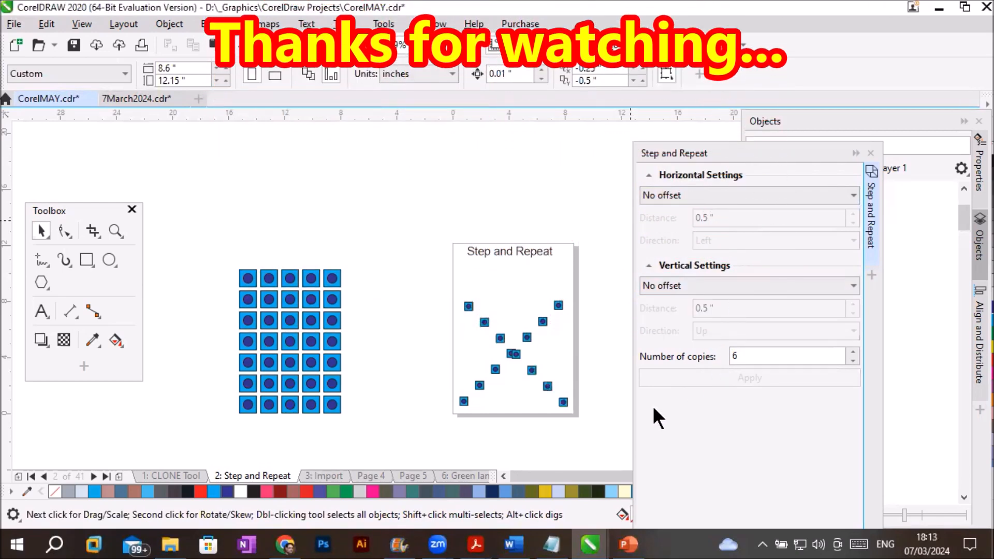